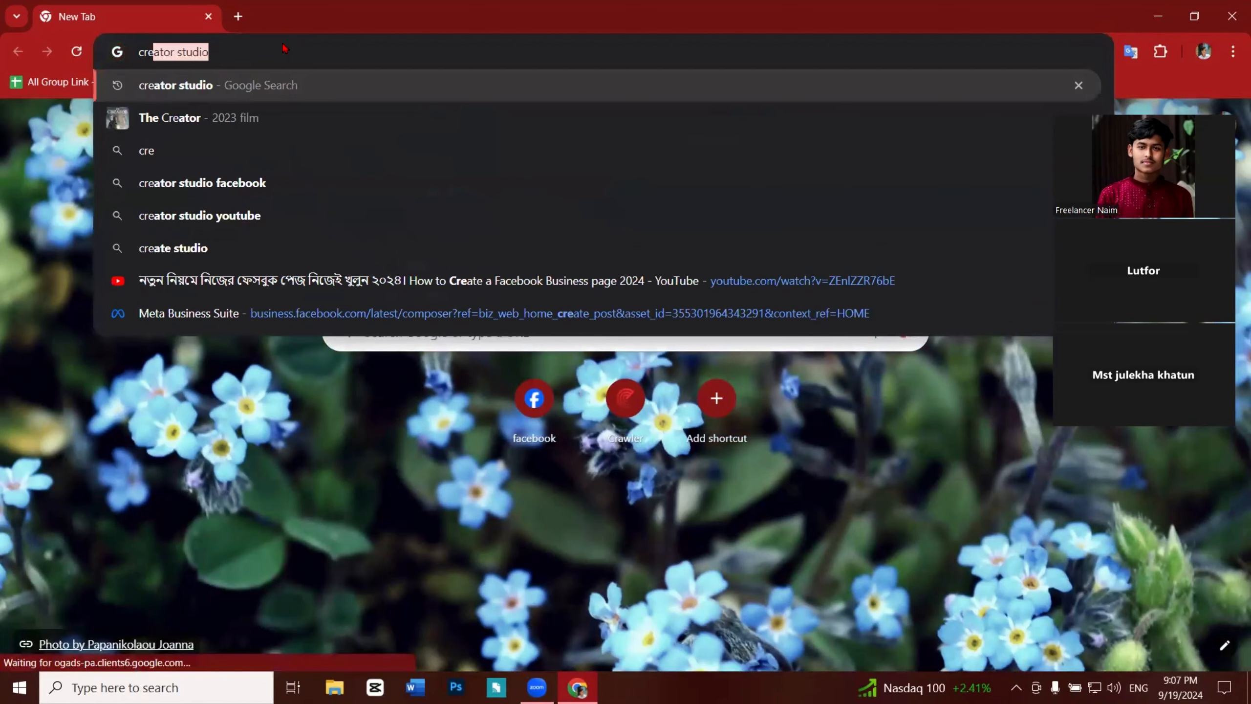
# Step: Search Google for "creator studio", open Meta Business Suite from the Facebook Business result and dismiss the introductory tip
pyautogui.press('Return')
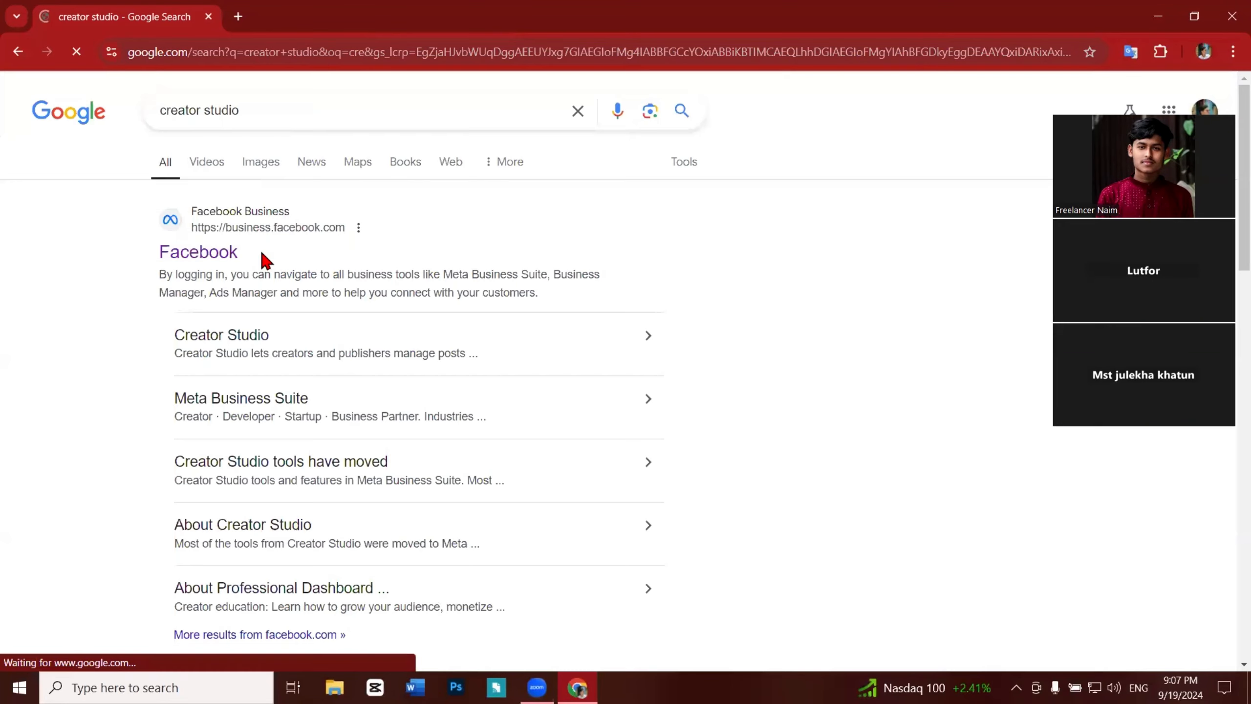
pyautogui.click(207, 254)
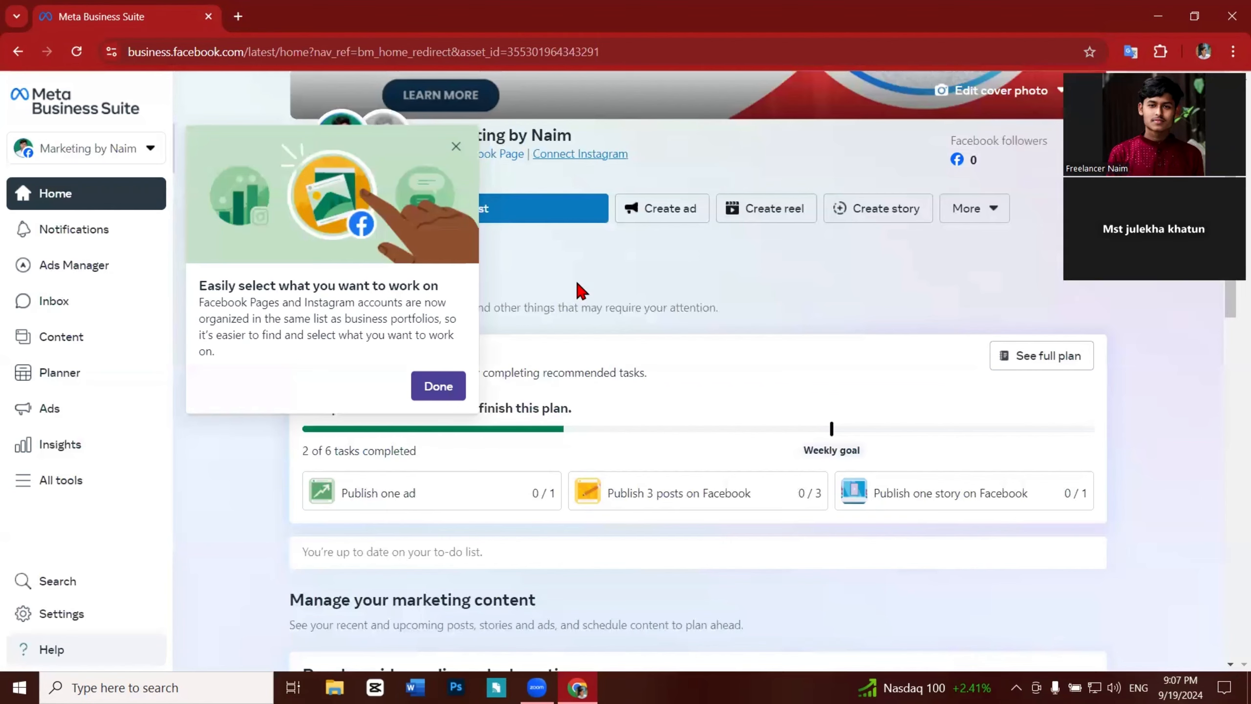
pyautogui.click(438, 386)
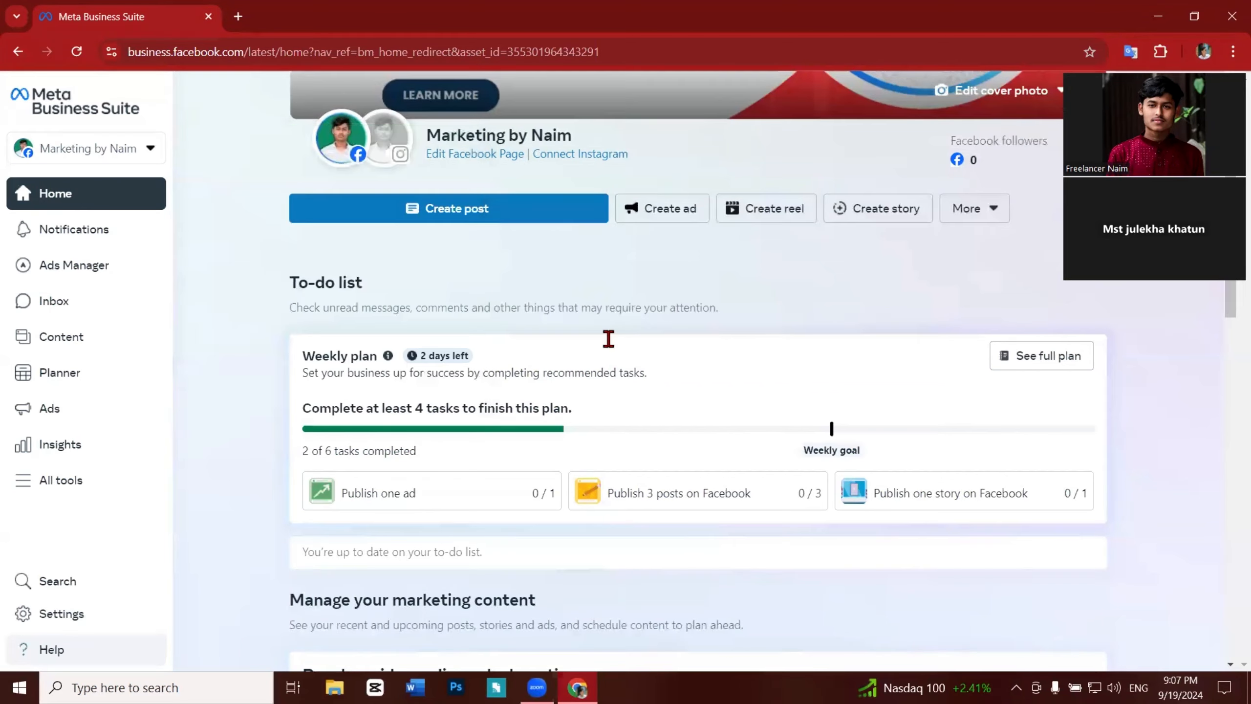
pyautogui.scroll(-9, 609, 346)
pyautogui.scroll(10, 671, 365)
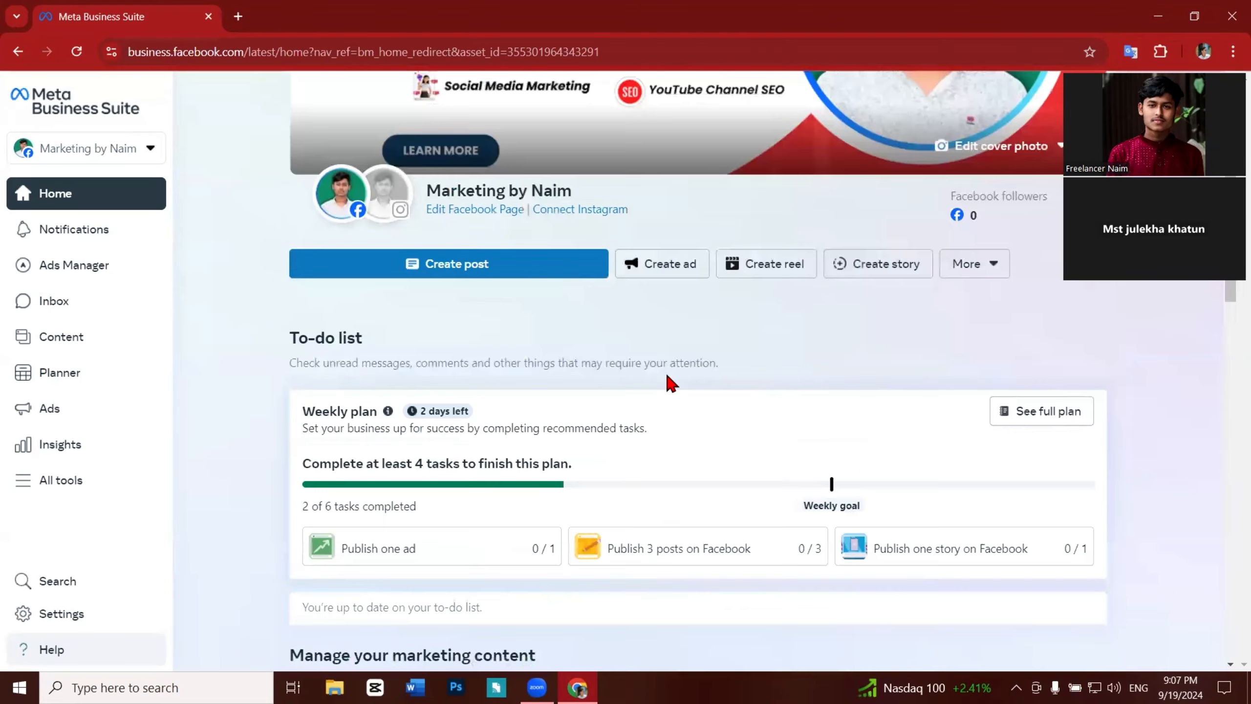
pyautogui.scroll(3, 668, 377)
pyautogui.scroll(-5, 689, 370)
pyautogui.scroll(2, 712, 362)
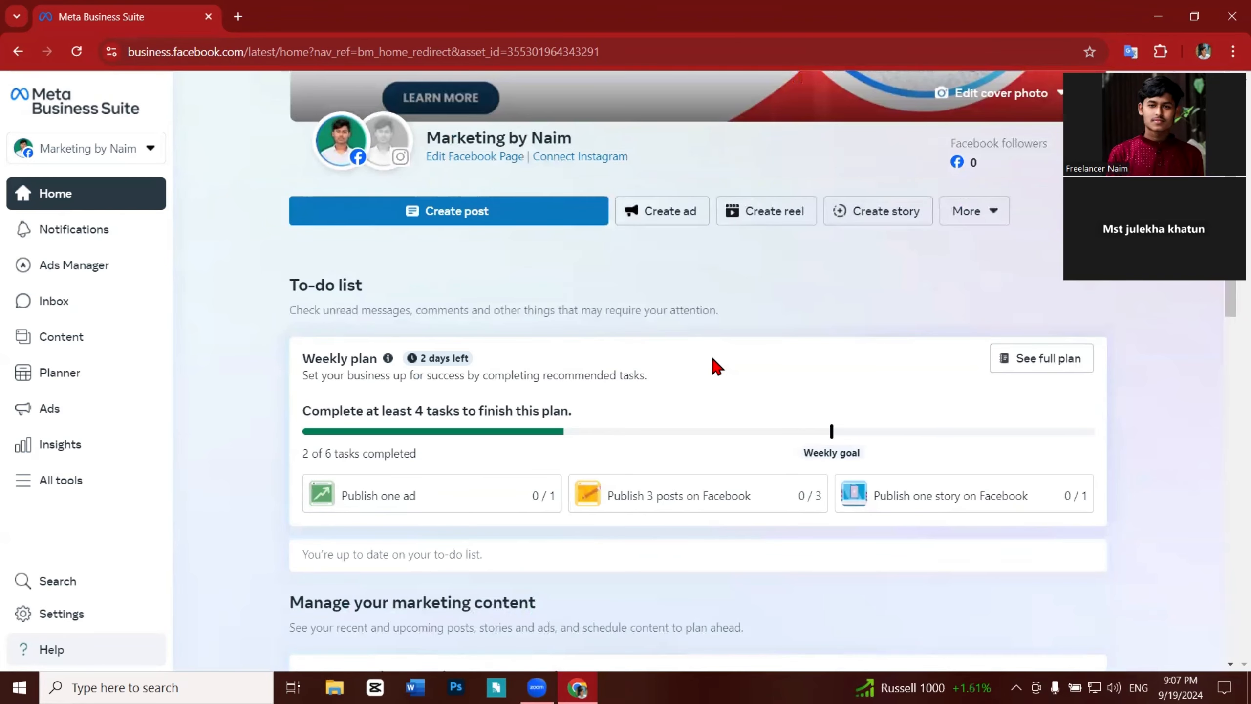
pyautogui.click(238, 11)
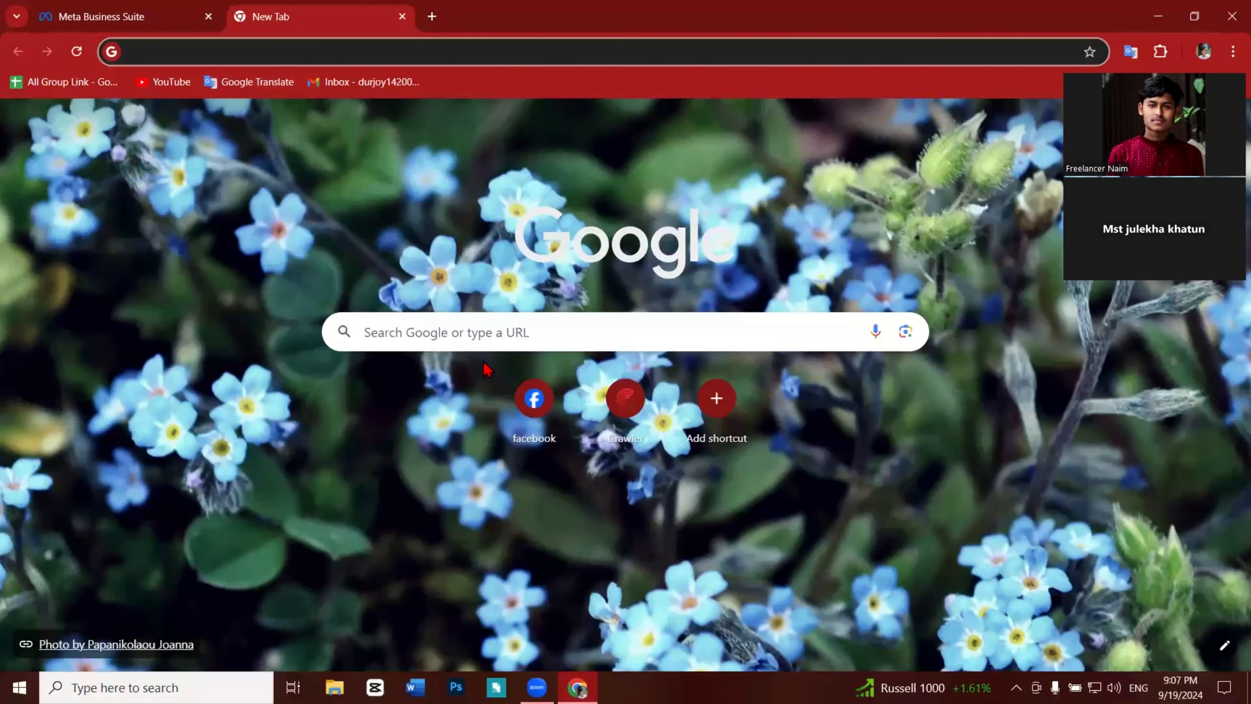
pyautogui.click(530, 399)
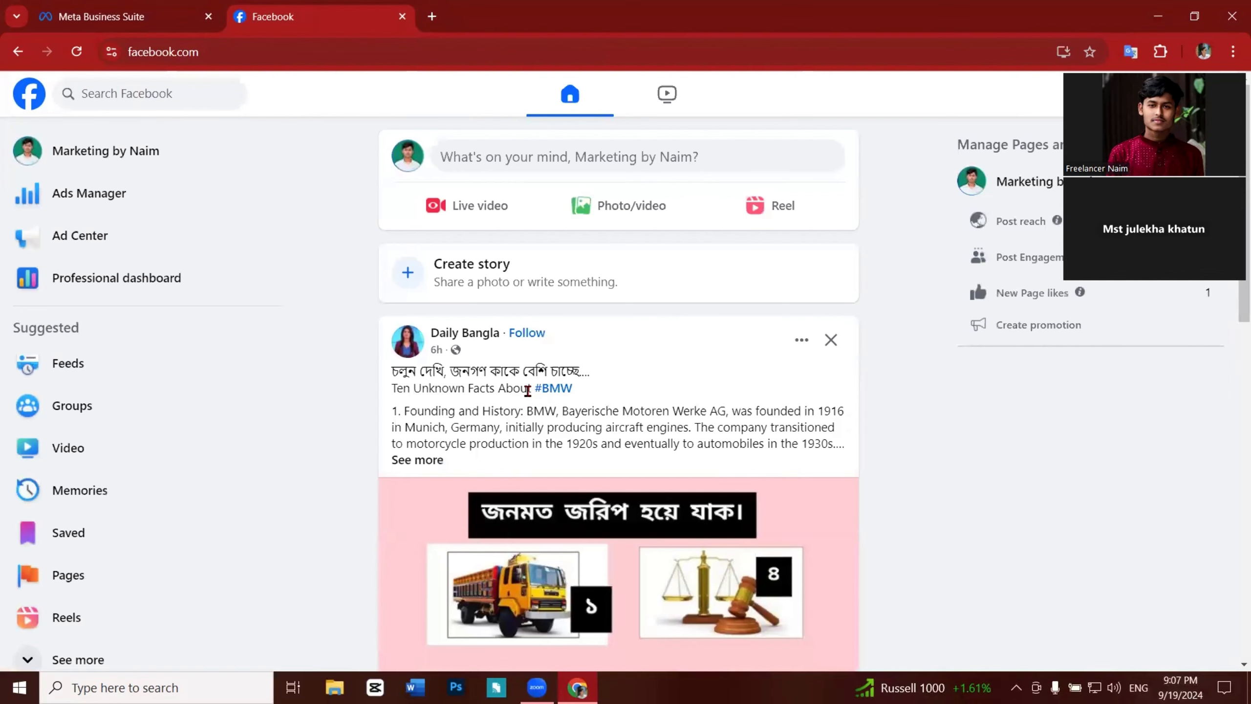
pyautogui.click(176, 173)
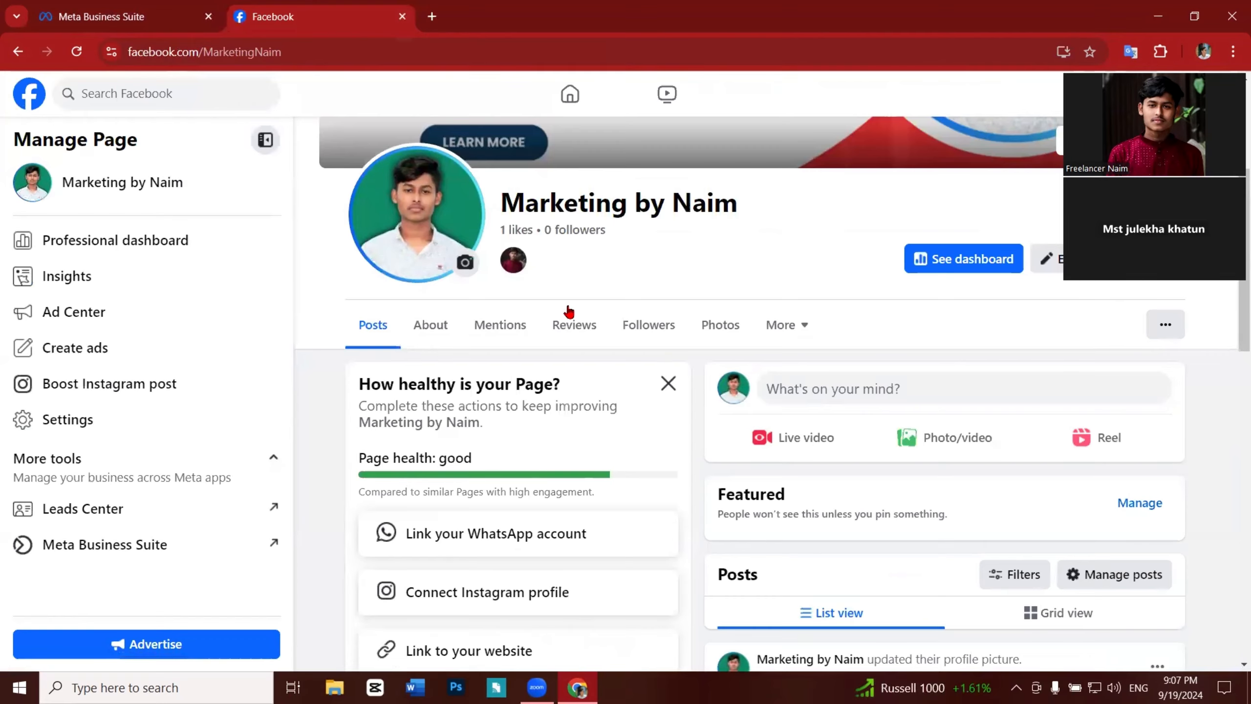
pyautogui.scroll(-8, 637, 335)
pyautogui.scroll(-6, 865, 344)
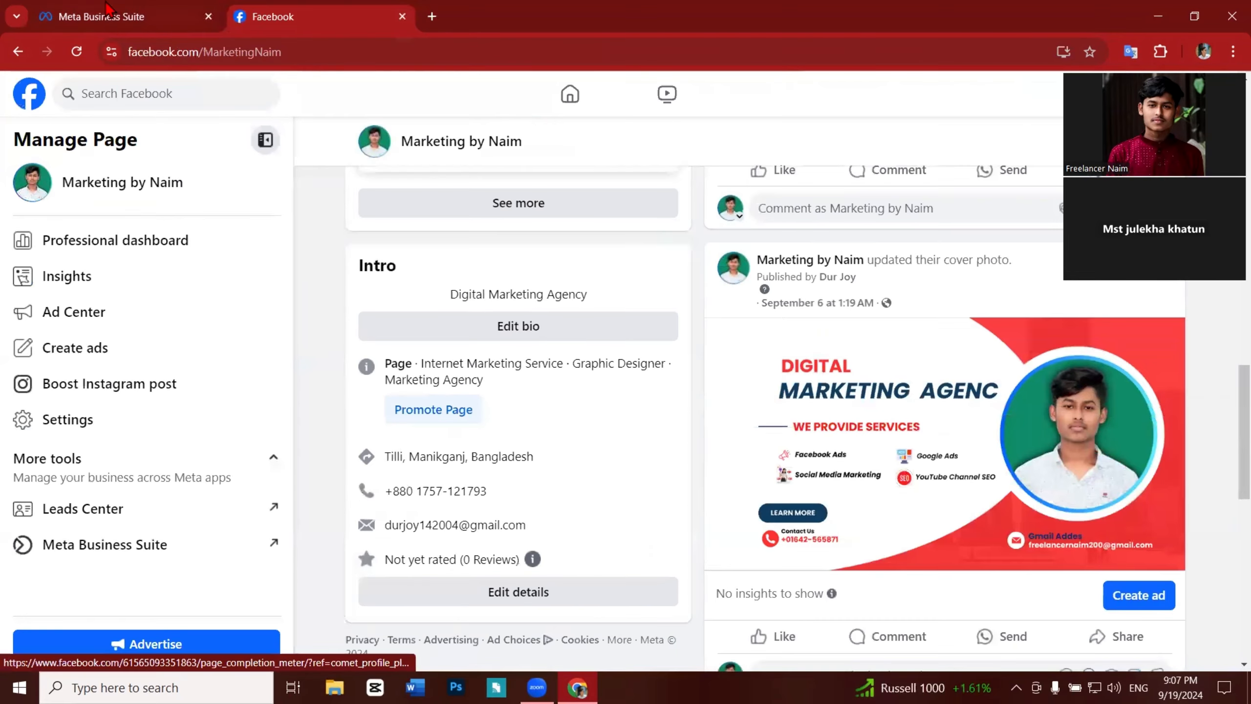
# Step: Return to Meta Business Suite and examine the weekly plan tasks in the Page's Insights
pyautogui.click(108, 13)
pyautogui.scroll(-6, 589, 351)
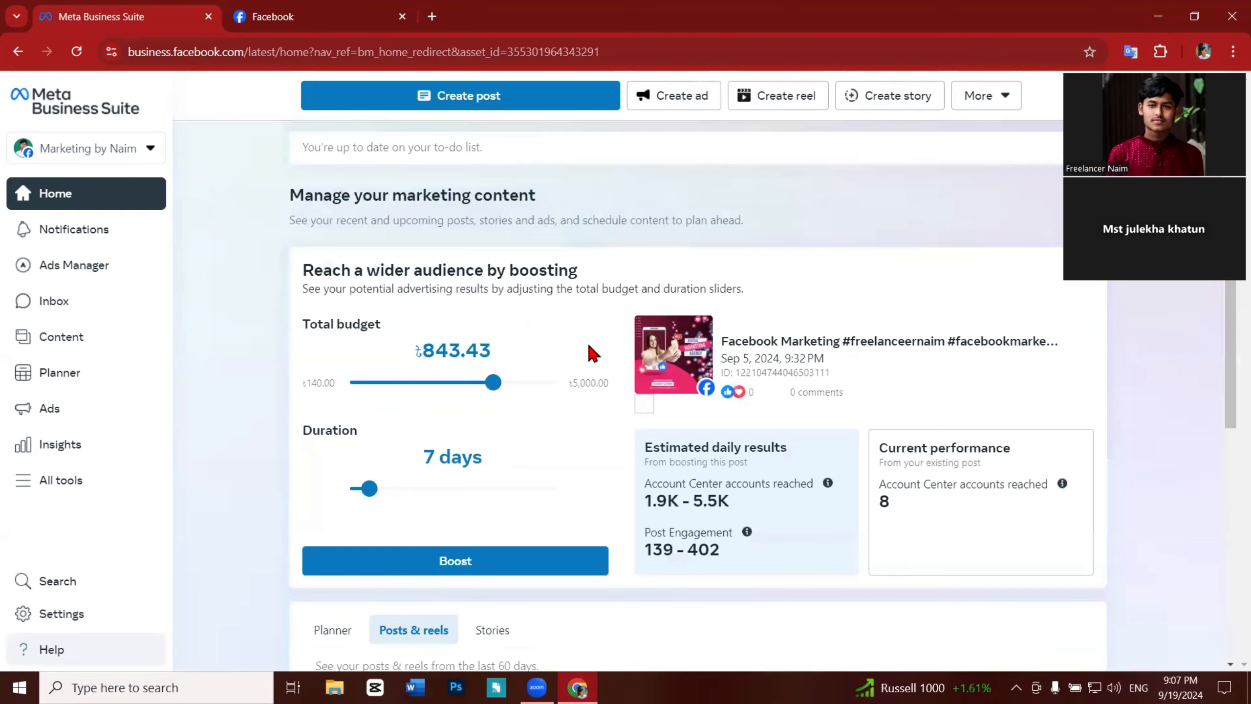
pyautogui.scroll(-2, 515, 379)
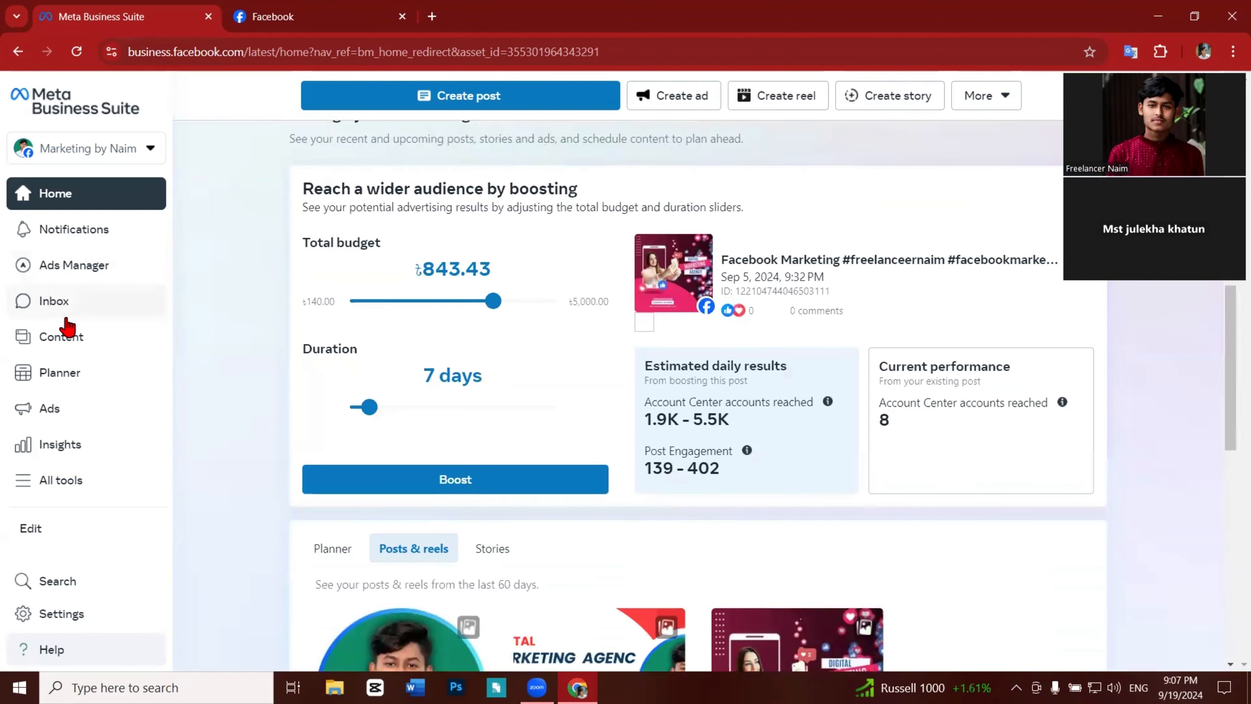
pyautogui.click(84, 449)
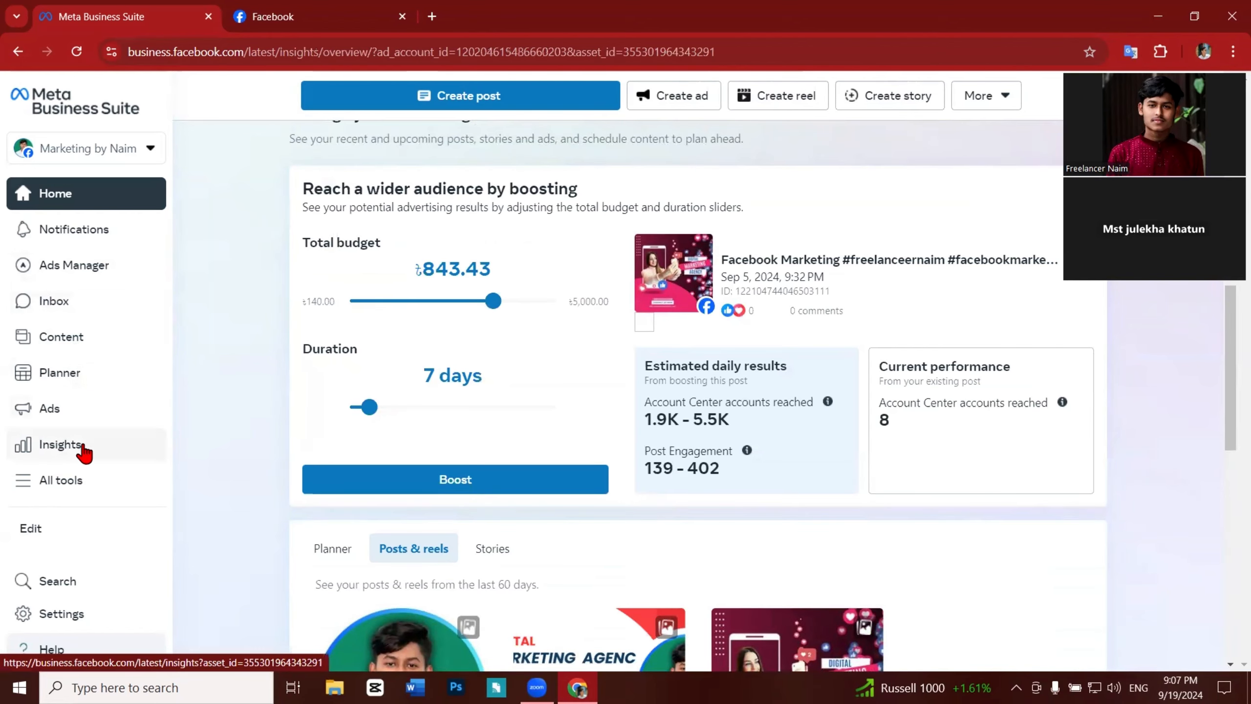
pyautogui.scroll(5, 553, 354)
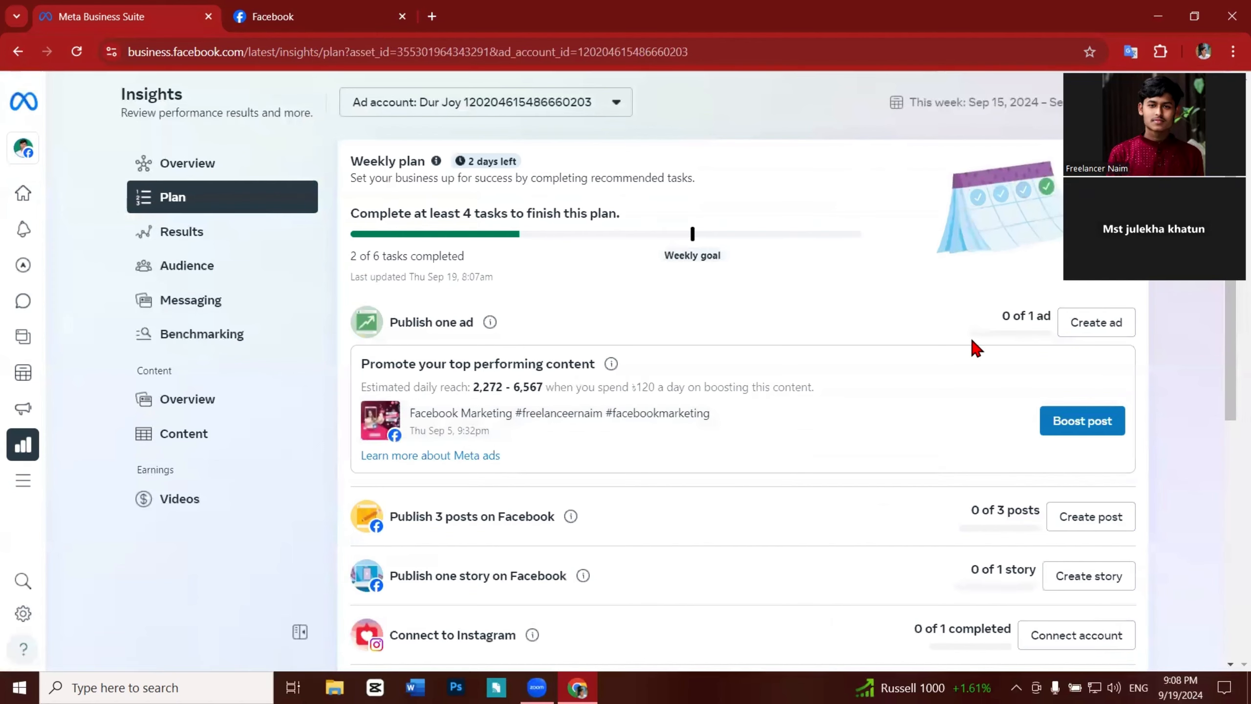
pyautogui.scroll(-3, 813, 419)
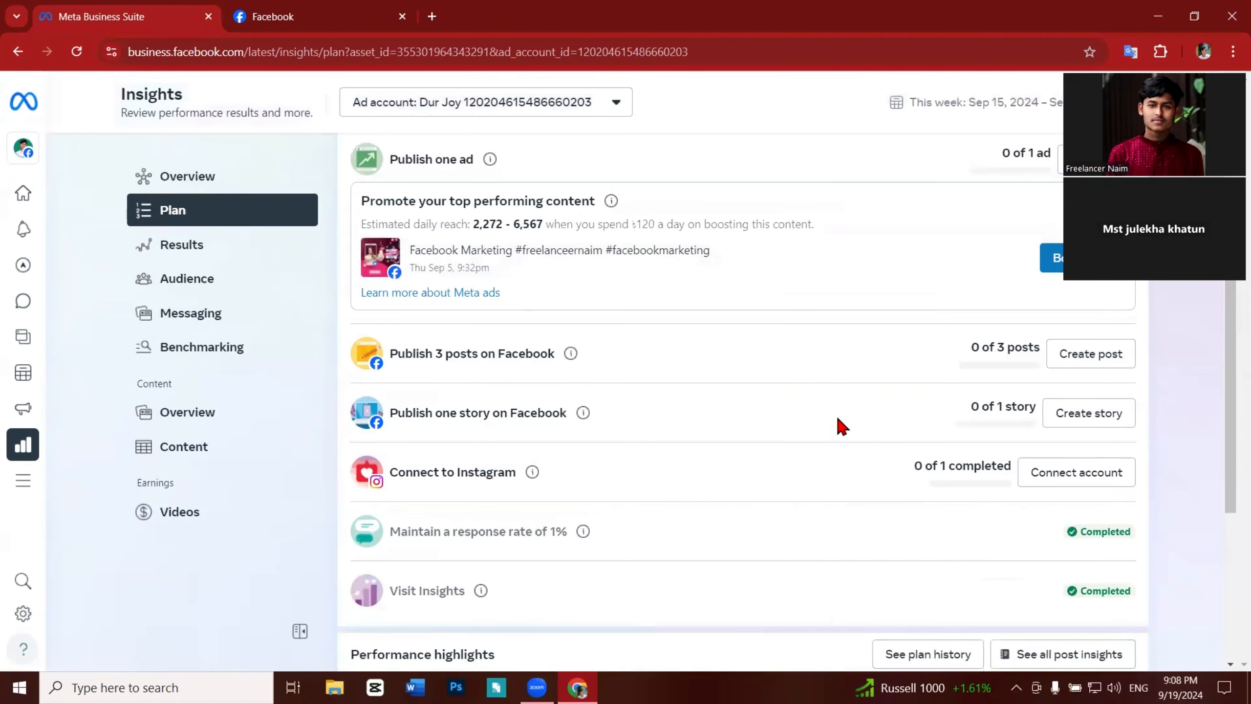
pyautogui.scroll(3, 434, 358)
# Step: Examine the Insights results charts for reach, interactions, link clicks and visits
pyautogui.click(196, 242)
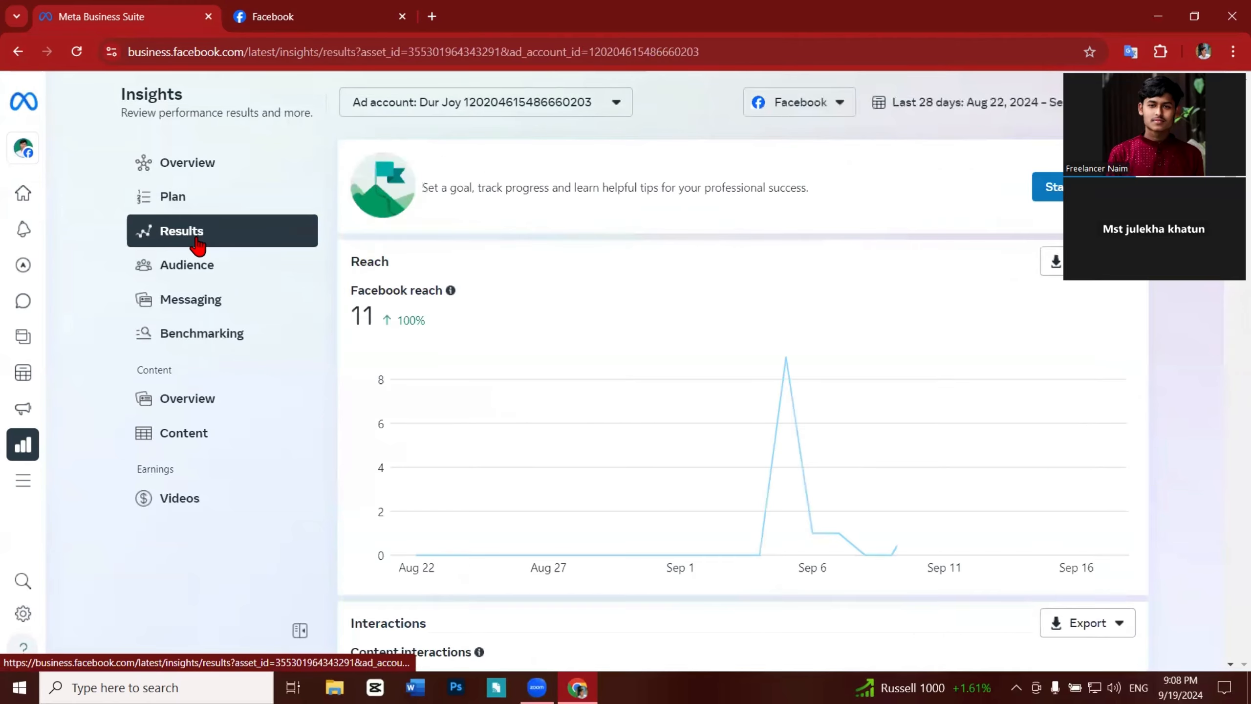
pyautogui.scroll(-5, 581, 382)
pyautogui.scroll(-15, 697, 421)
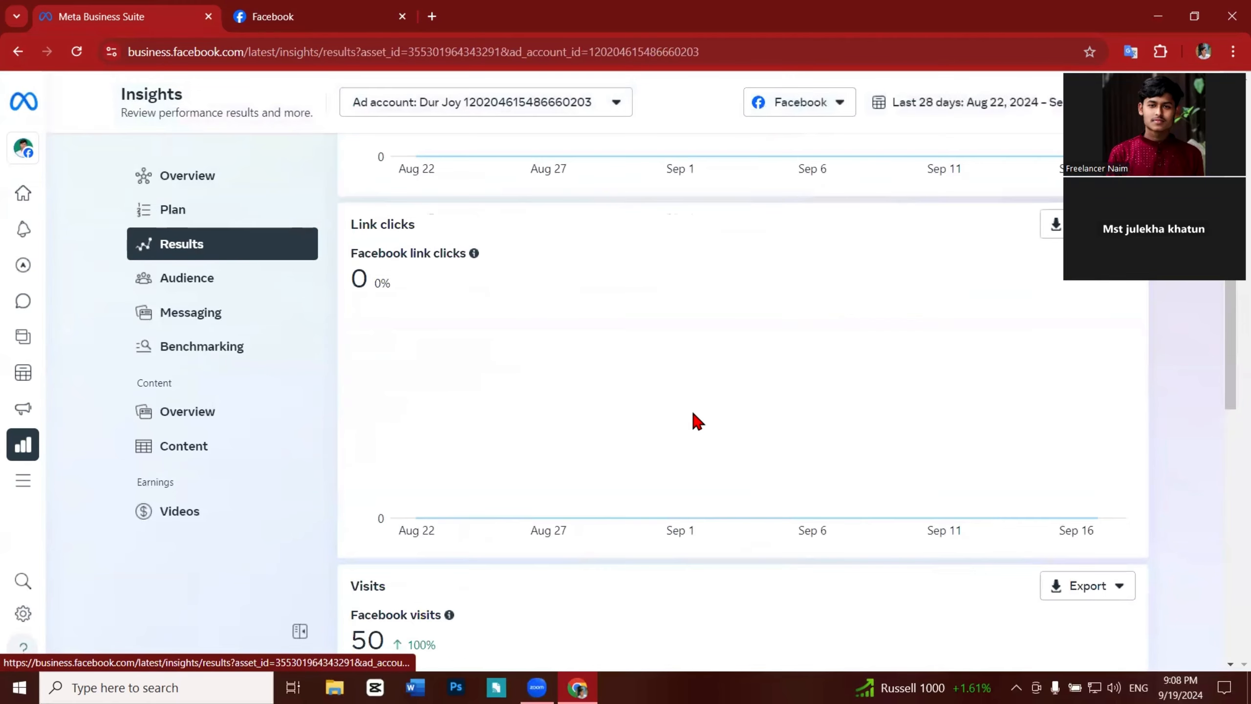
pyautogui.scroll(20, 595, 353)
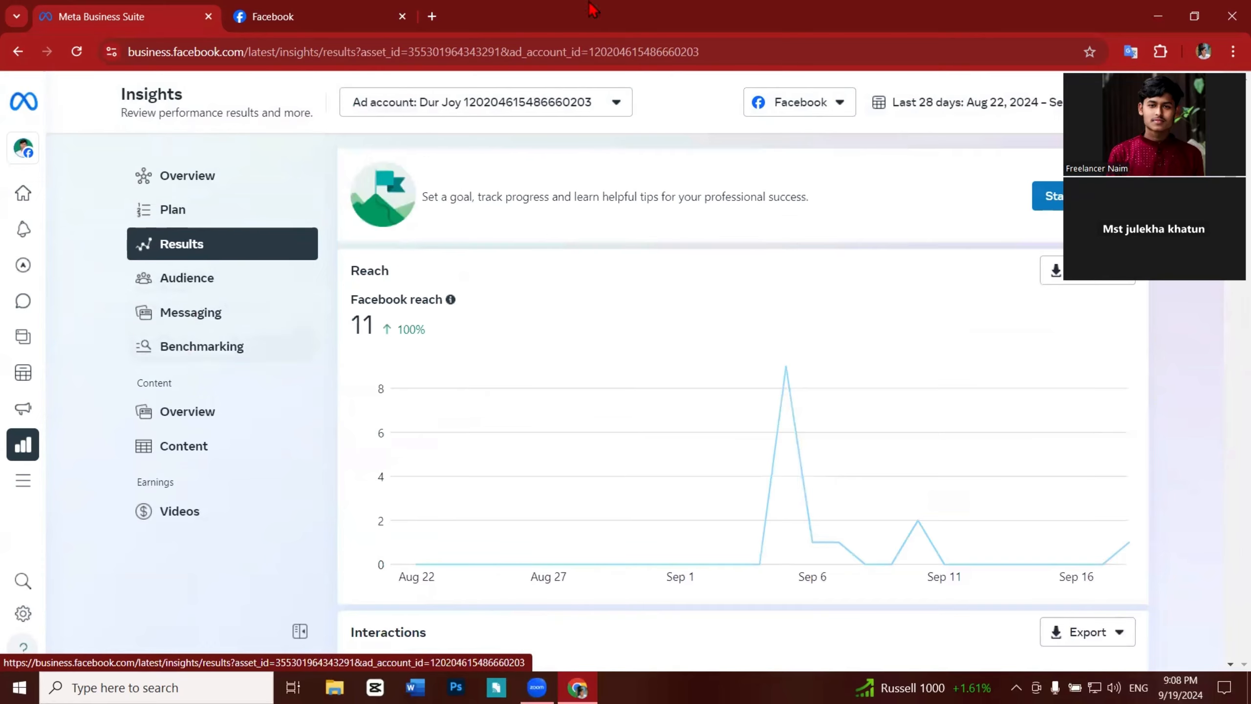
# Step: In the freelancer Chrome profile from the desktop, search for "creator studio" and load Meta Business Suite in a maximized window
pyautogui.click(1159, 17)
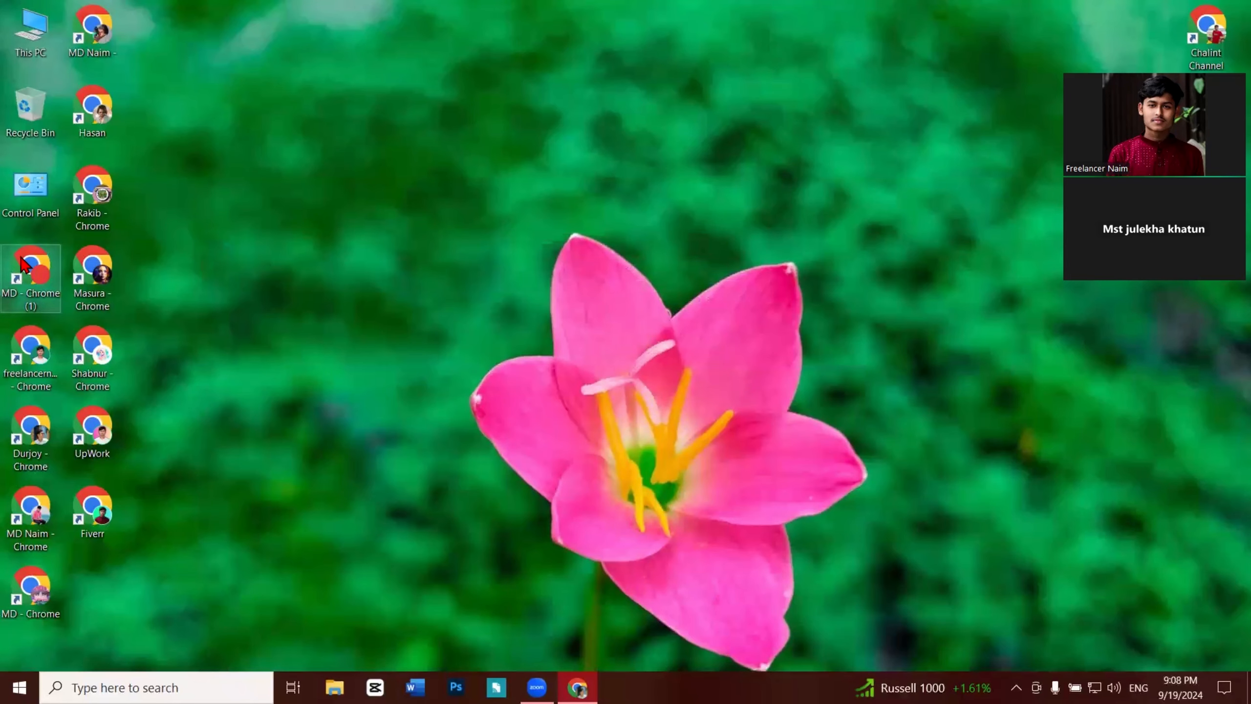
pyautogui.doubleClick(31, 354)
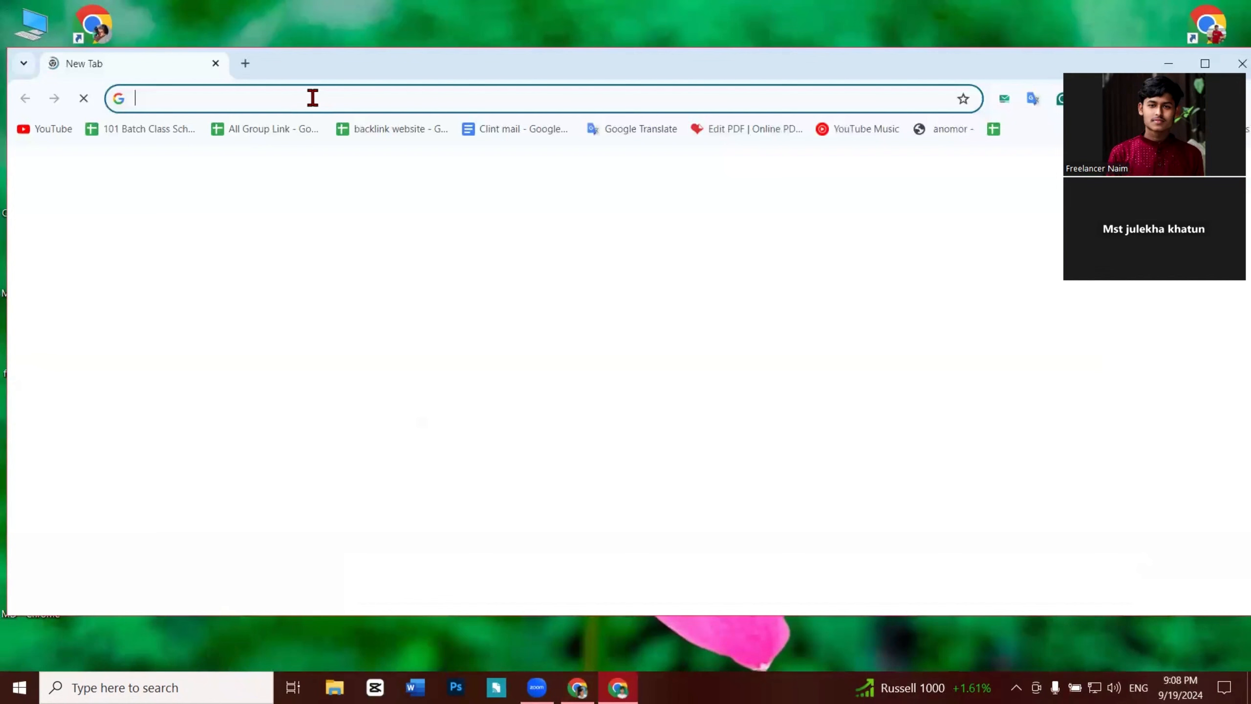
pyautogui.click(312, 97)
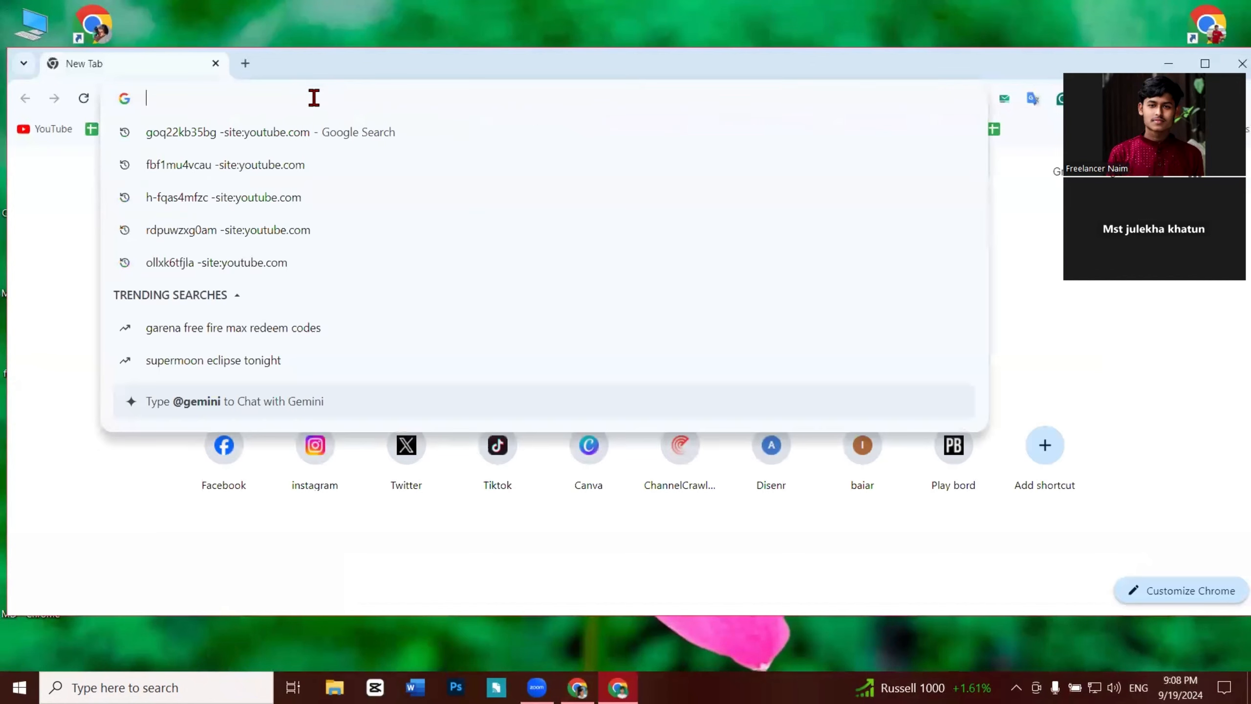
pyautogui.write('cr')
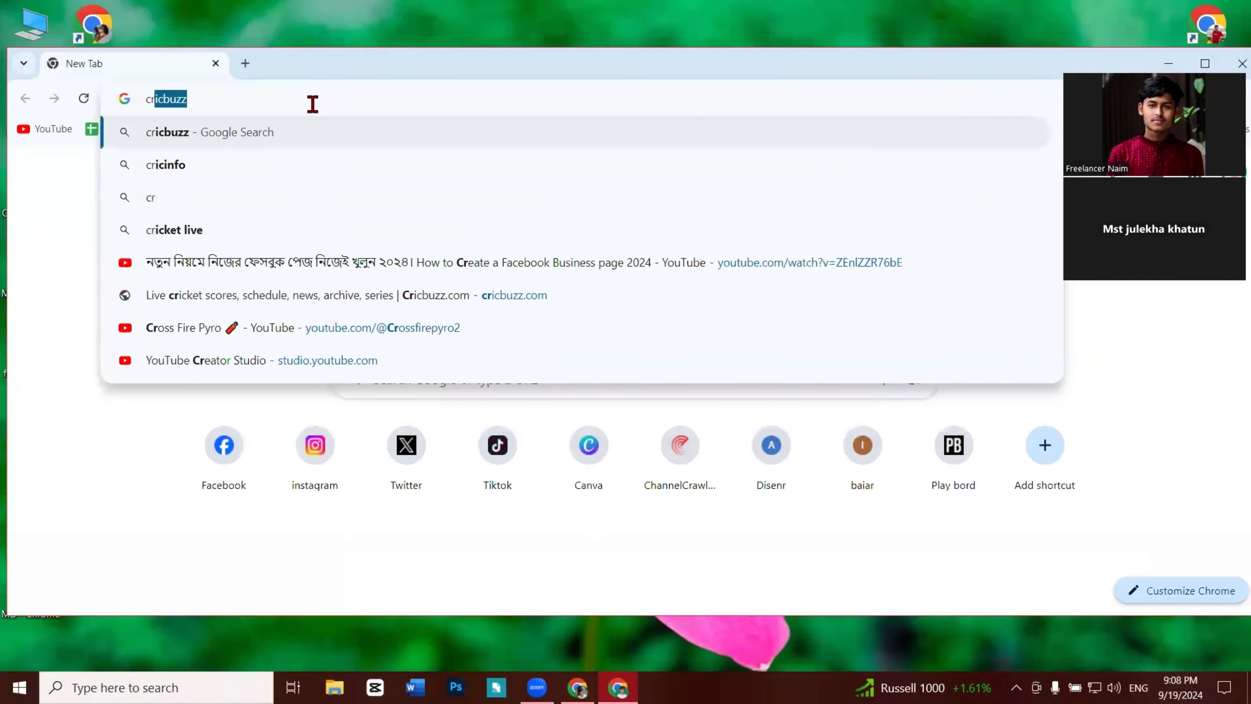
pyautogui.write('e')
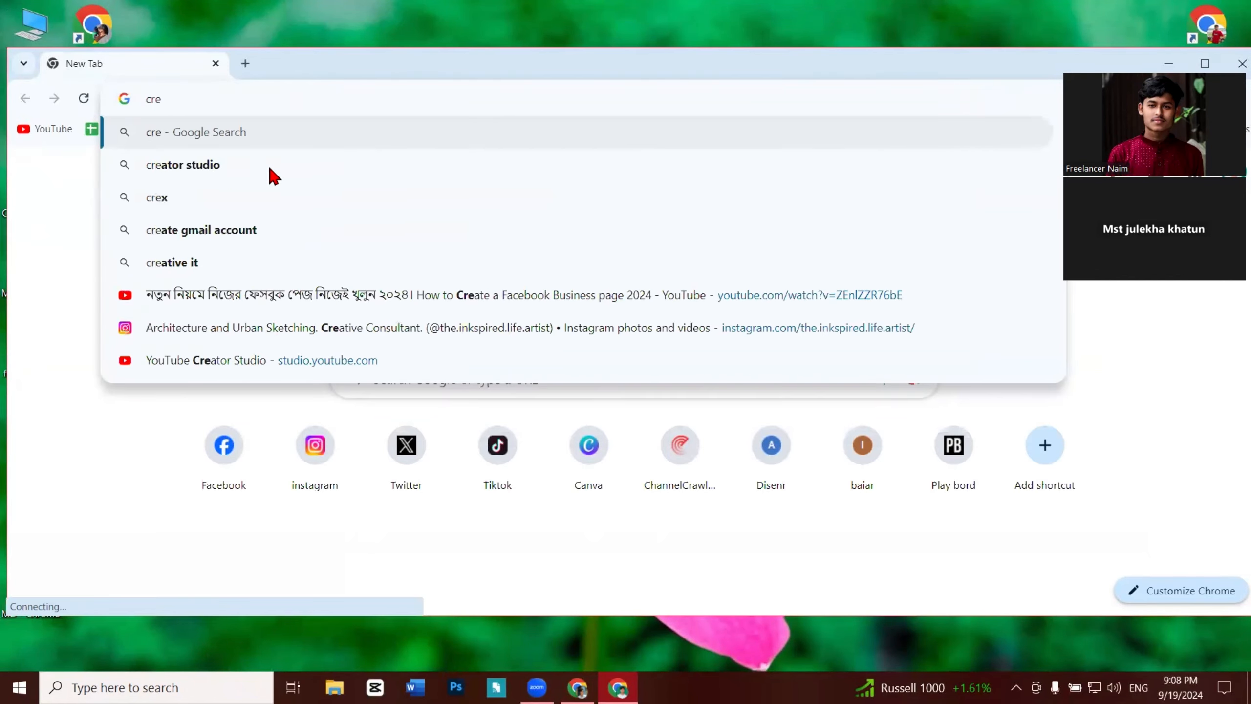
pyautogui.click(270, 167)
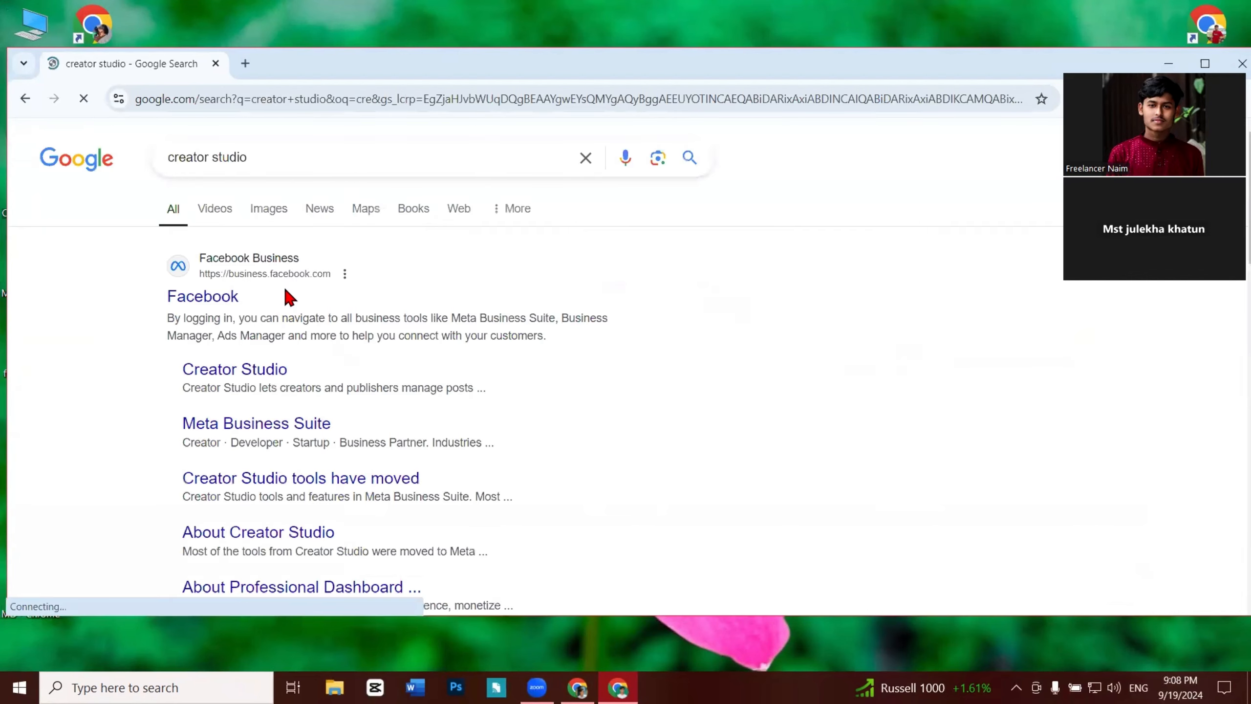
pyautogui.click(1205, 64)
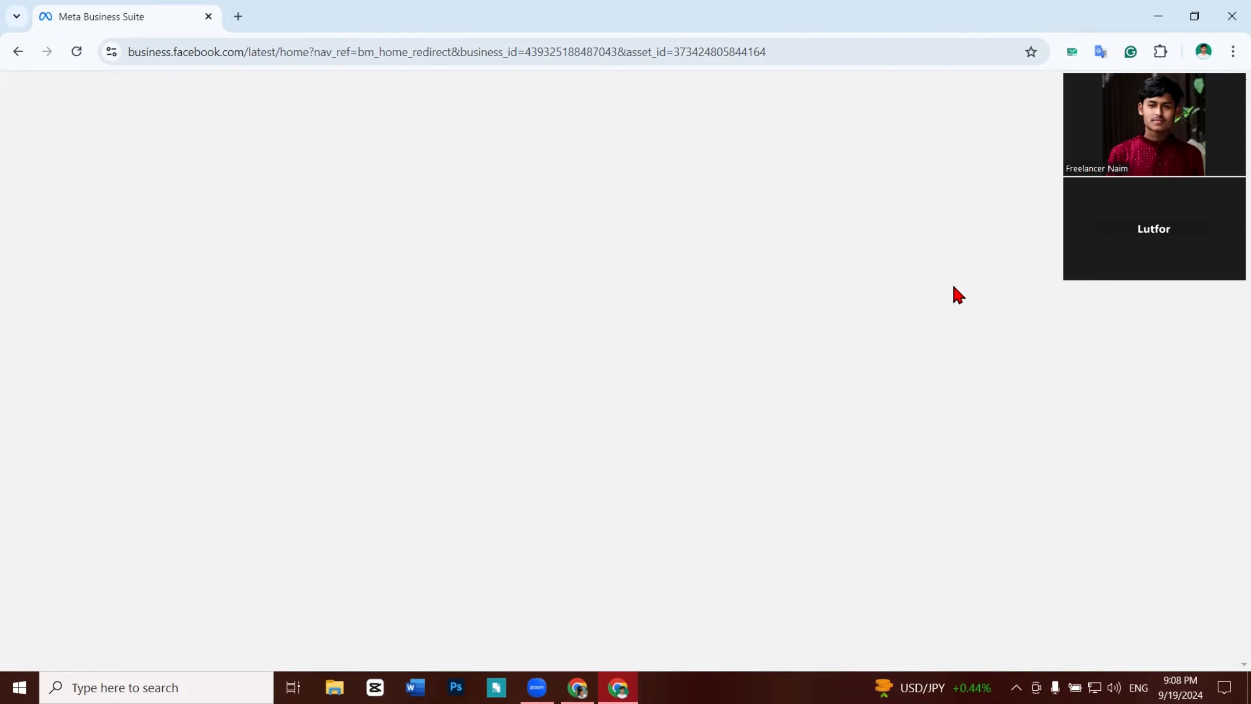
pyautogui.click(79, 59)
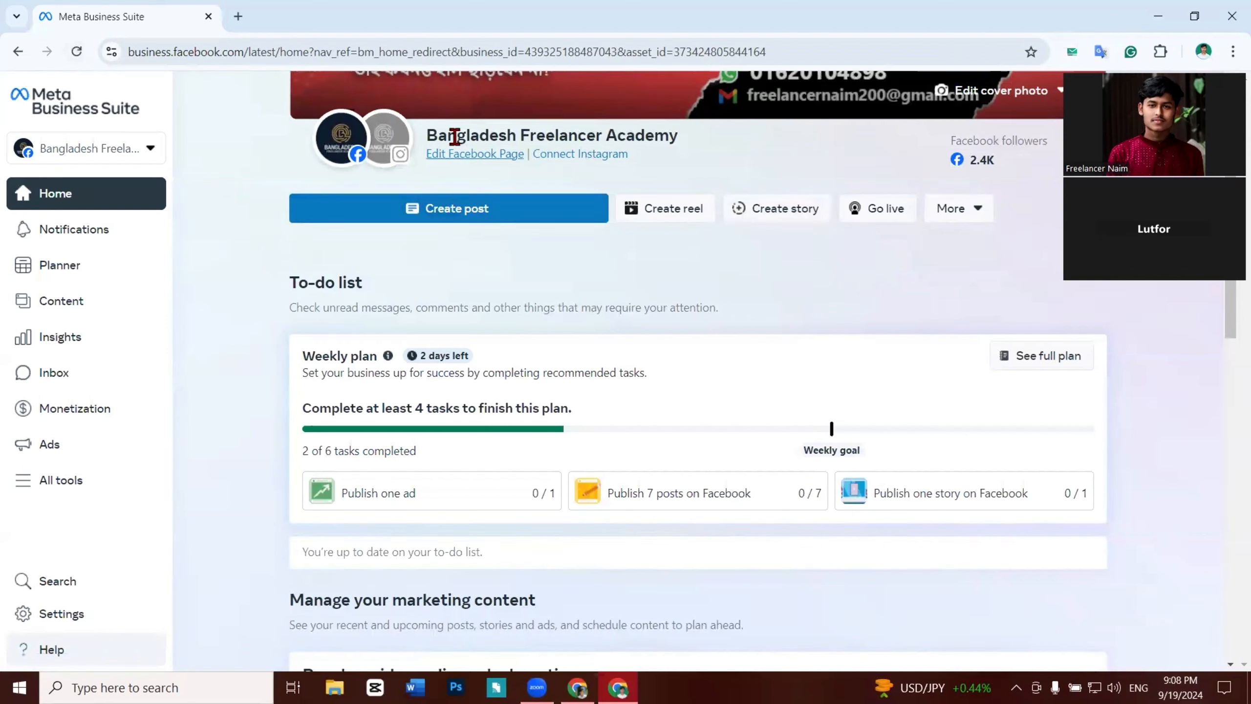
# Step: Open Insights for the Bangladesh Freelancer Academy Page, close the last-week review and look over the content and audience overview
pyautogui.moveTo(436, 137); pyautogui.dragTo(789, 154)
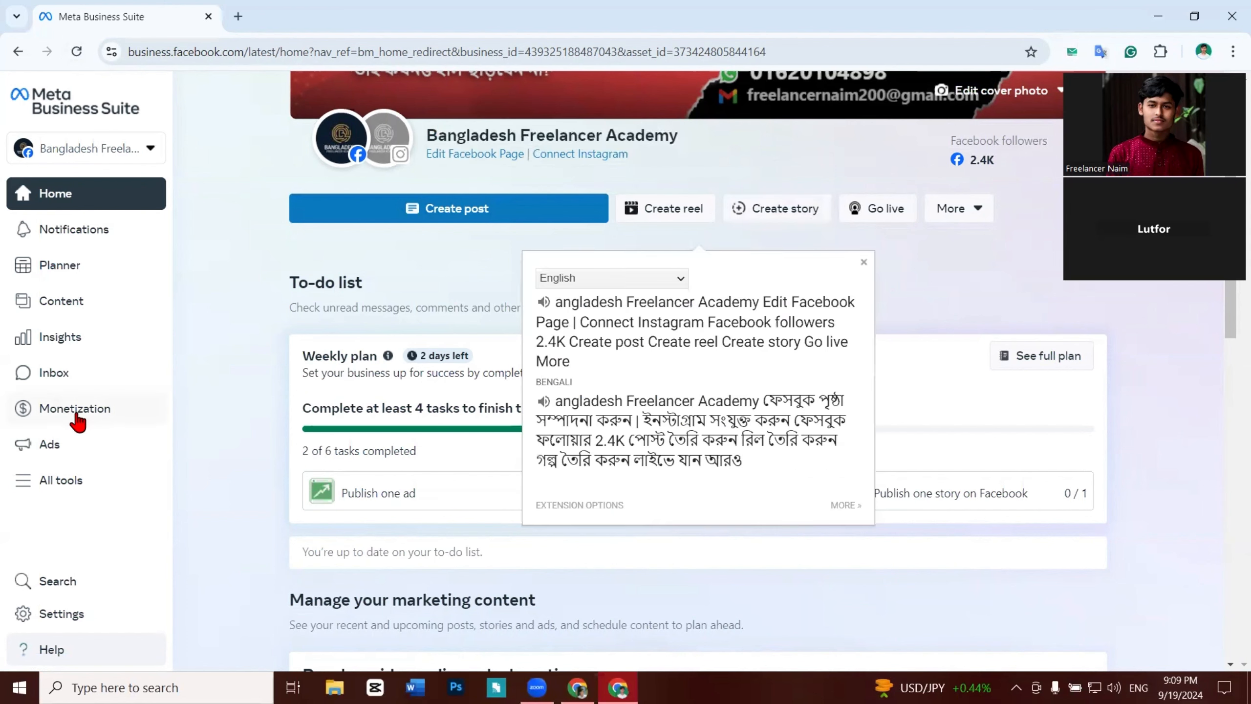
pyautogui.click(59, 340)
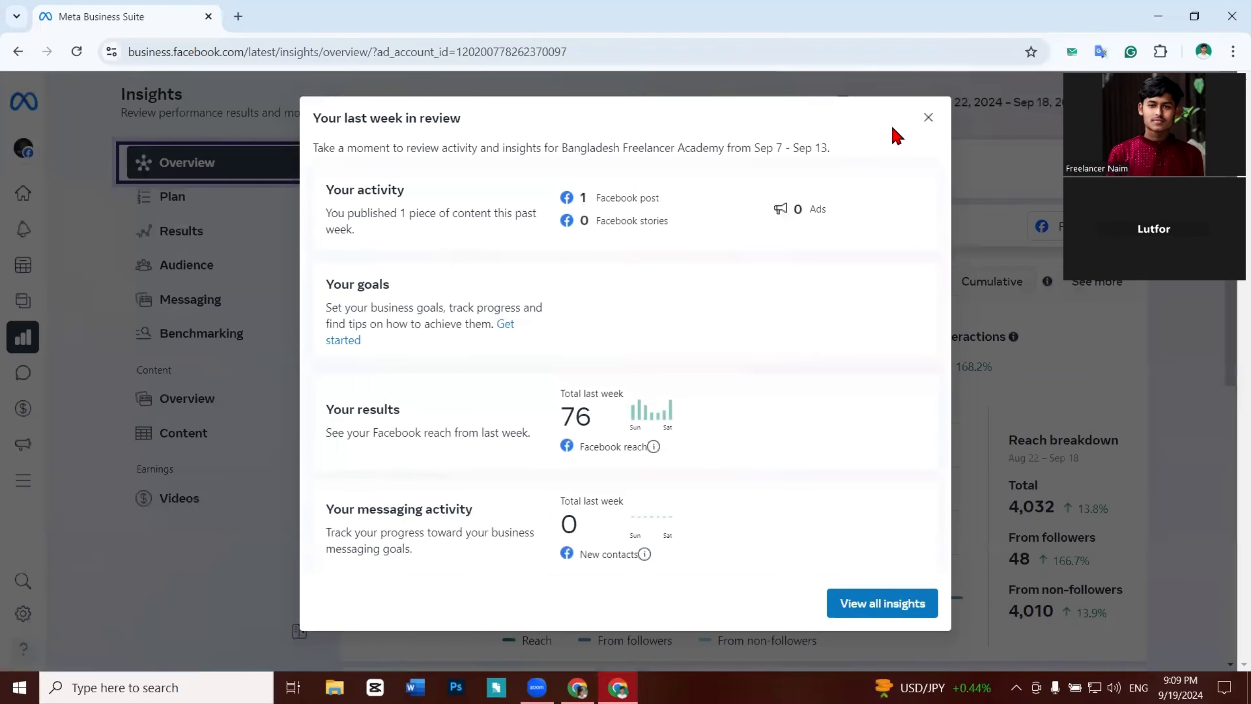
pyautogui.click(929, 117)
pyautogui.scroll(-3, 690, 301)
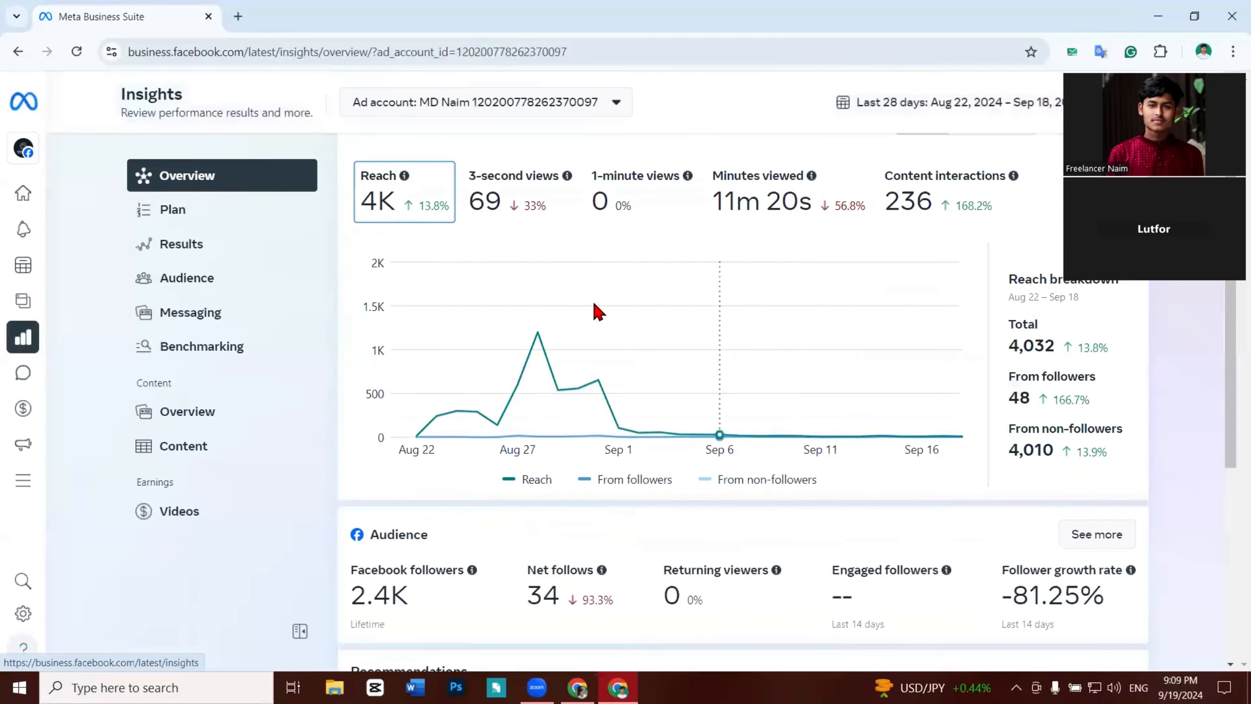
pyautogui.scroll(-6, 733, 339)
pyautogui.scroll(9, 880, 340)
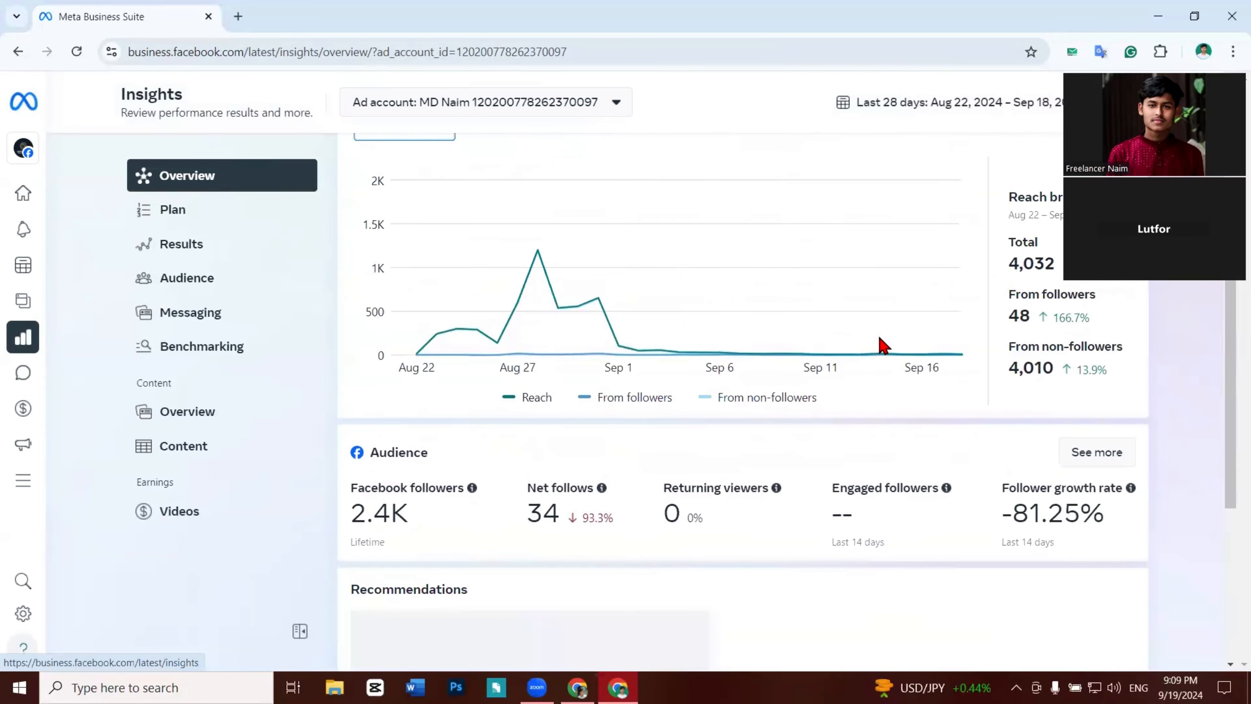
pyautogui.scroll(-1, 1028, 425)
pyautogui.scroll(-1, 1028, 425)
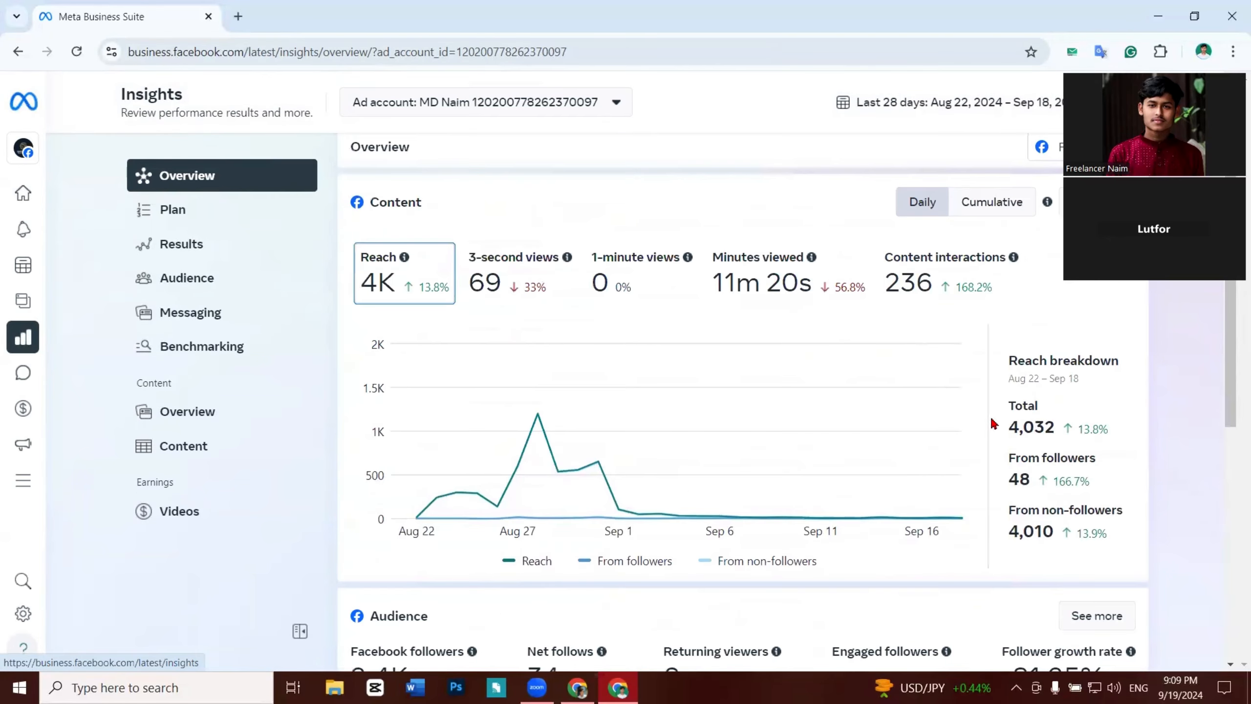
# Step: Examine the reach breakdown, highlighting the total, follower and non-follower figures
pyautogui.doubleClick(1014, 425)
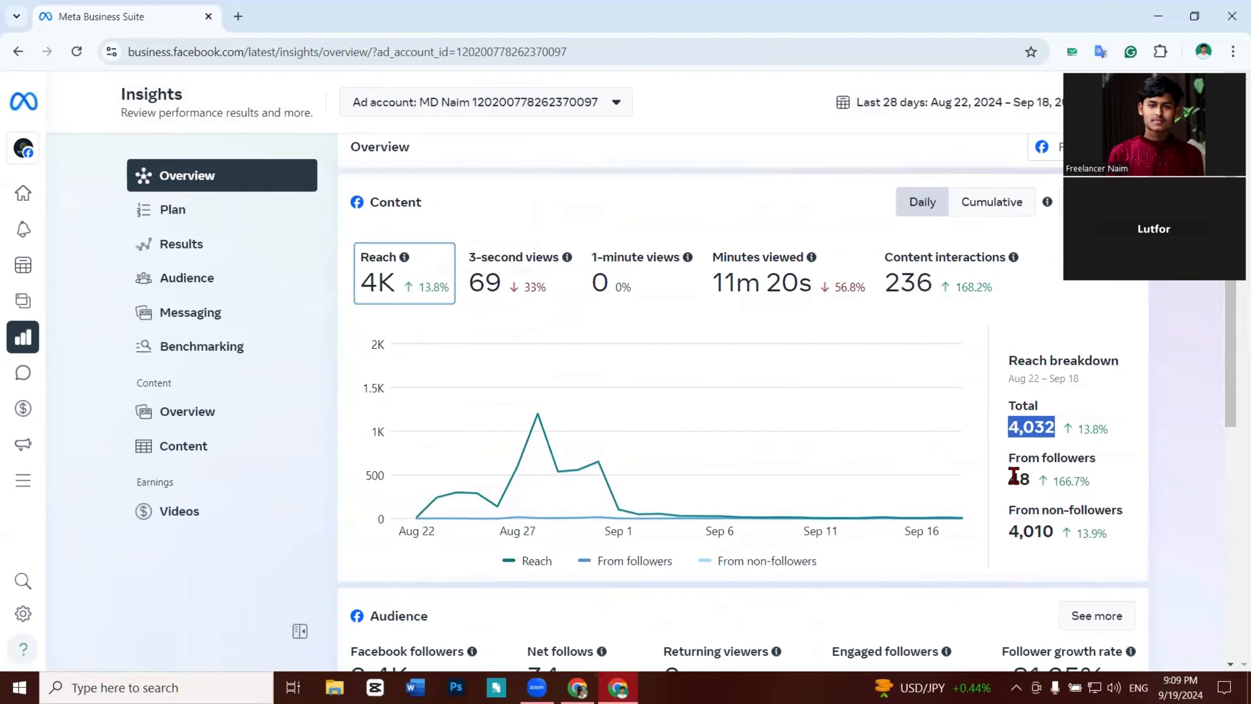
pyautogui.moveTo(1019, 479); pyautogui.dragTo(1120, 488)
pyautogui.click(1122, 487)
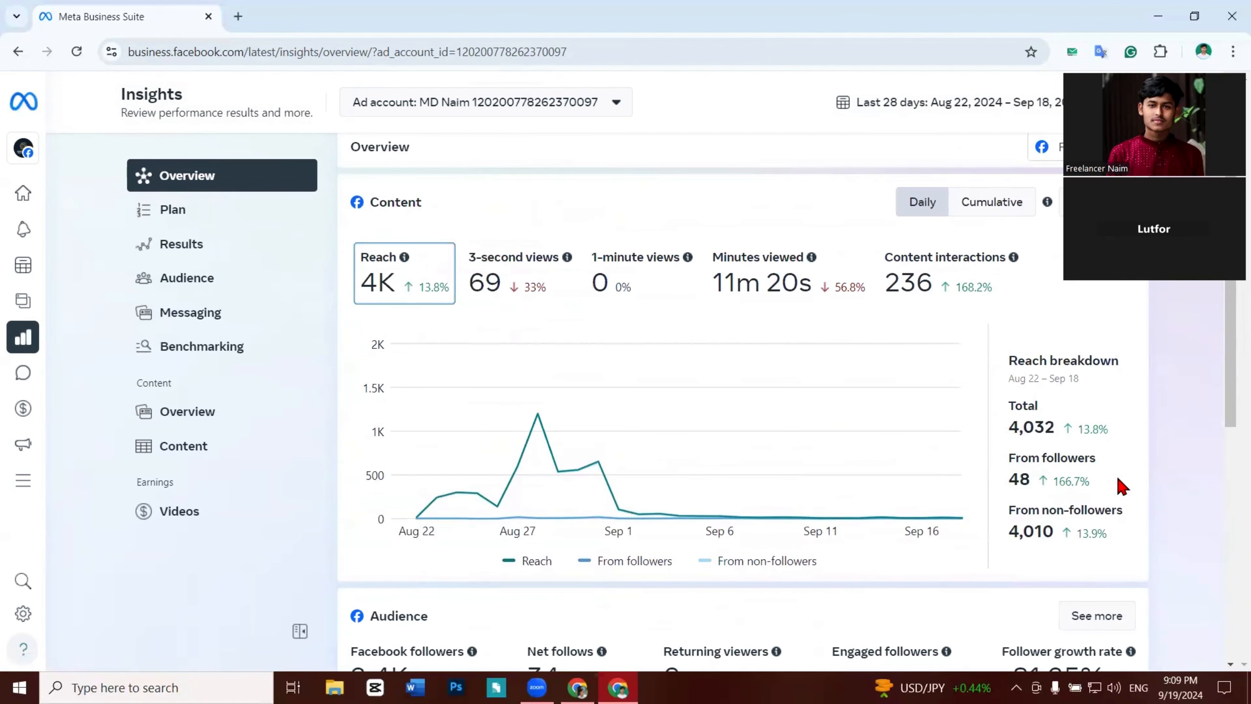
pyautogui.scroll(1, 1012, 291)
pyautogui.scroll(1, 1012, 283)
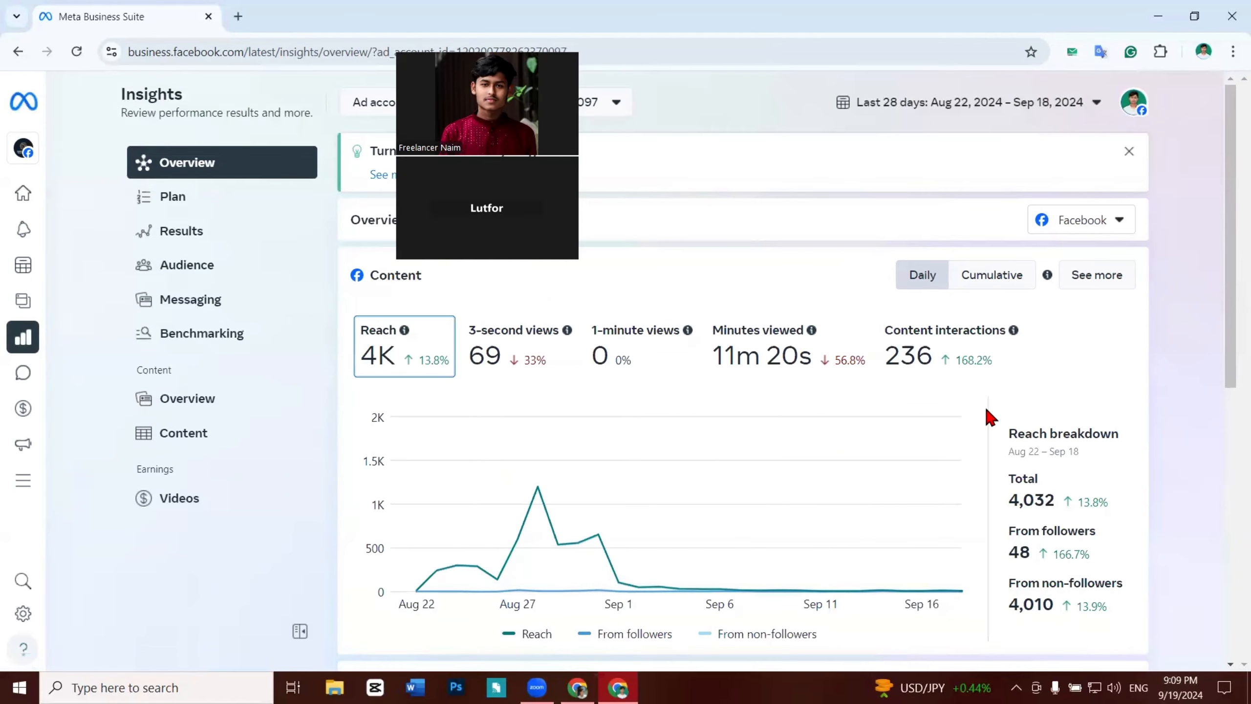
pyautogui.scroll(-1, 1053, 478)
pyautogui.moveTo(1020, 479); pyautogui.dragTo(1080, 479)
pyautogui.click(1099, 553)
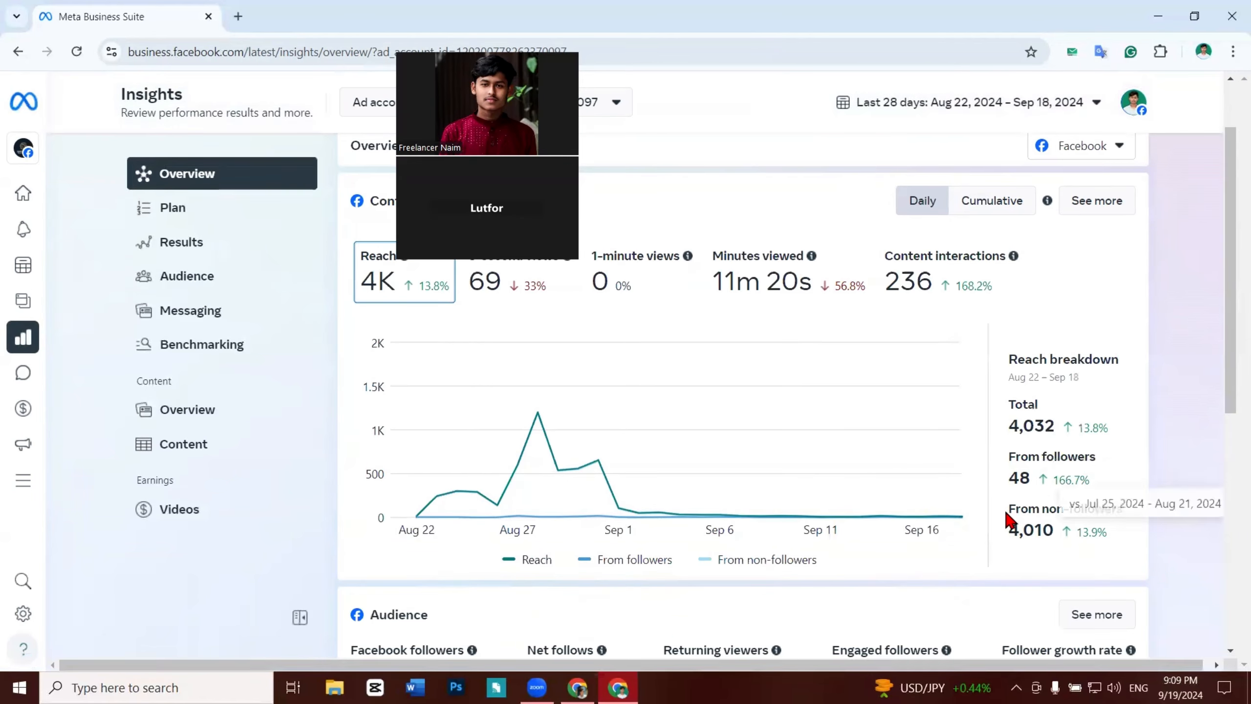
pyautogui.moveTo(1009, 528); pyautogui.dragTo(1087, 532)
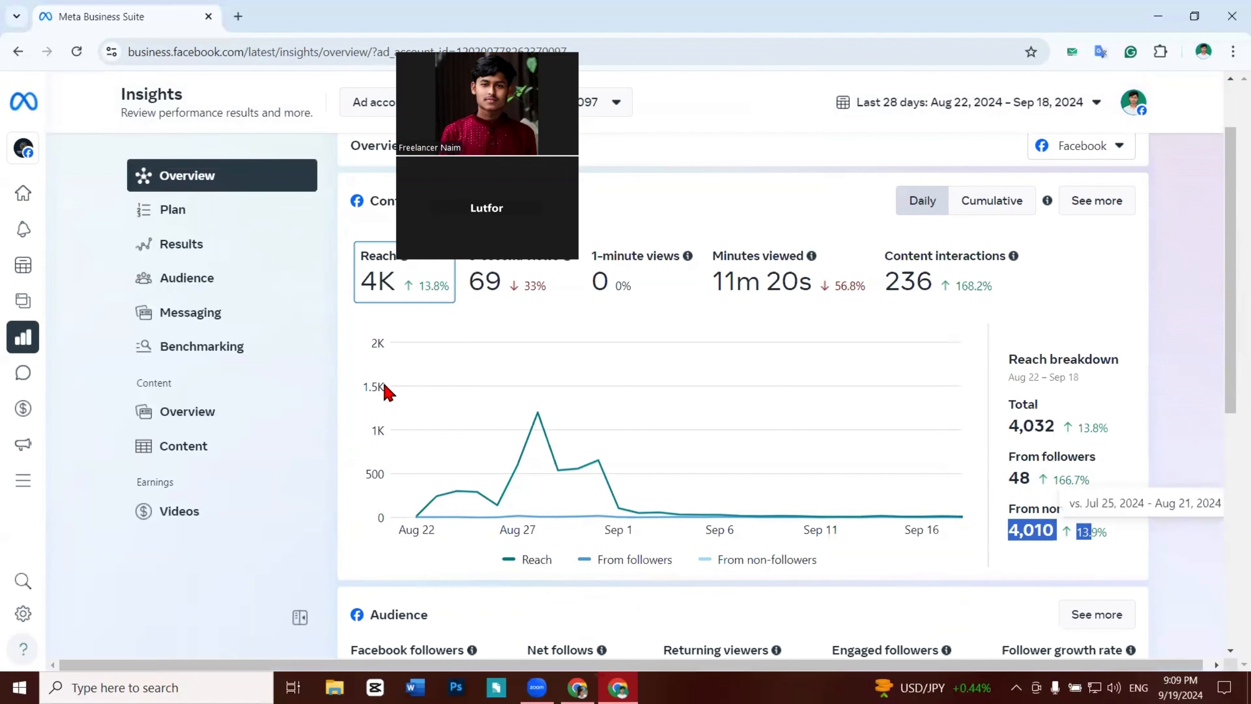
# Step: Open the Messaging insights, start the new messaging insights experience, and review the contacts and outcomes sections
pyautogui.click(209, 313)
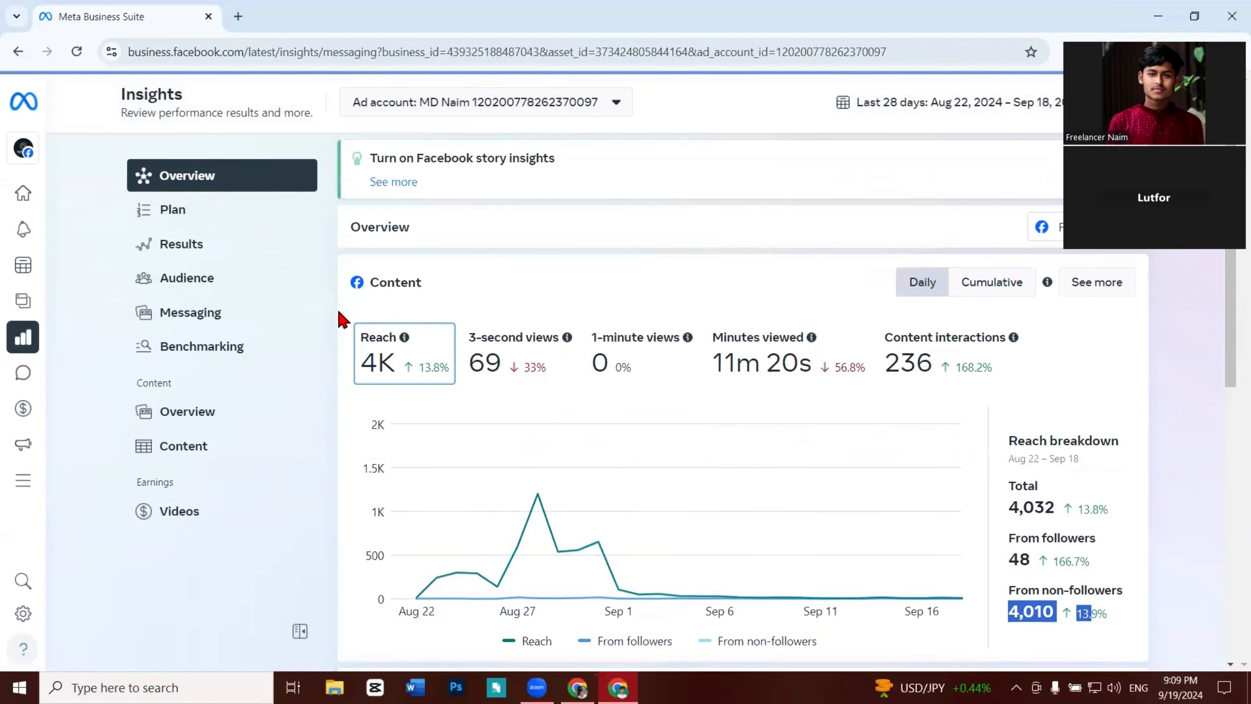
pyautogui.scroll(-4, 333, 321)
pyautogui.scroll(4, 333, 320)
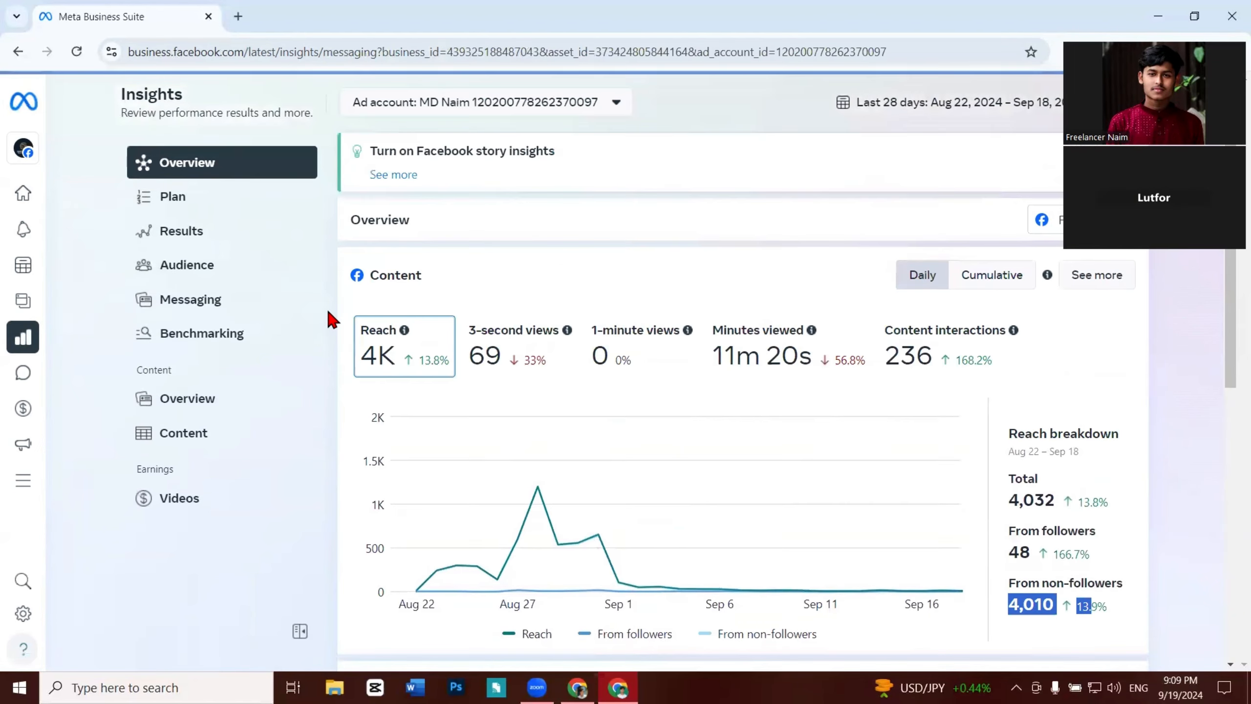
pyautogui.scroll(-10, 444, 321)
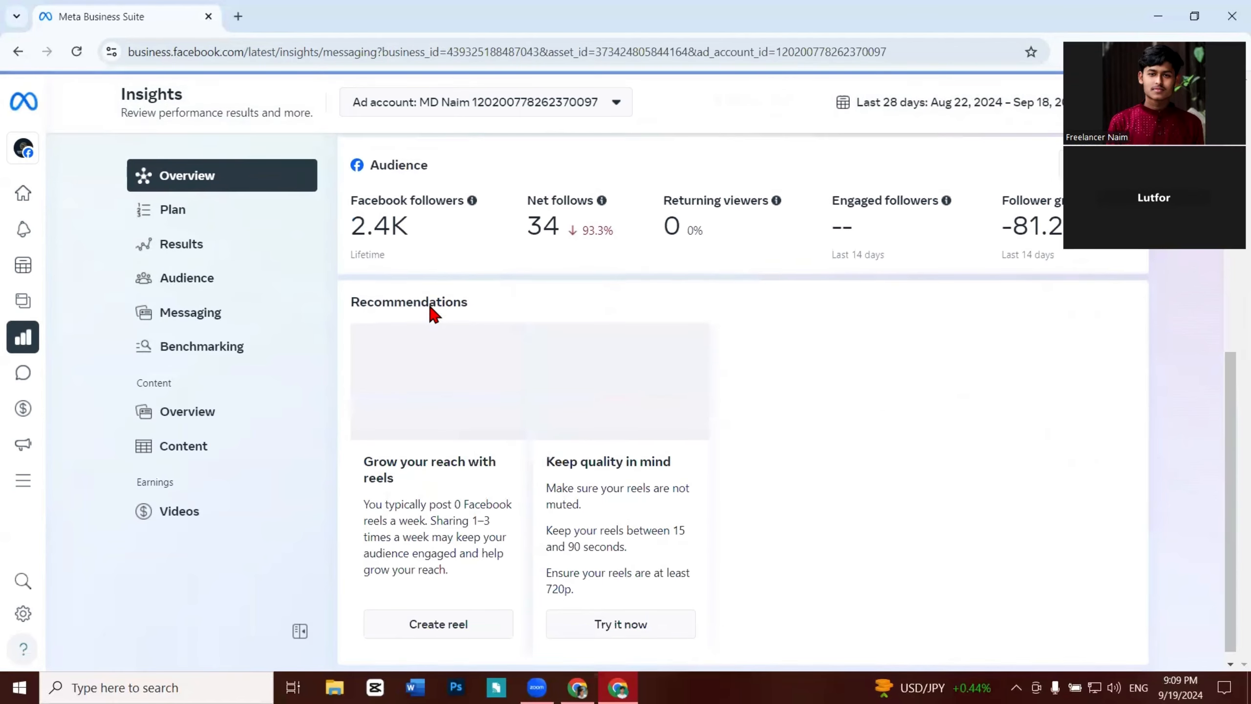
pyautogui.scroll(3, 432, 314)
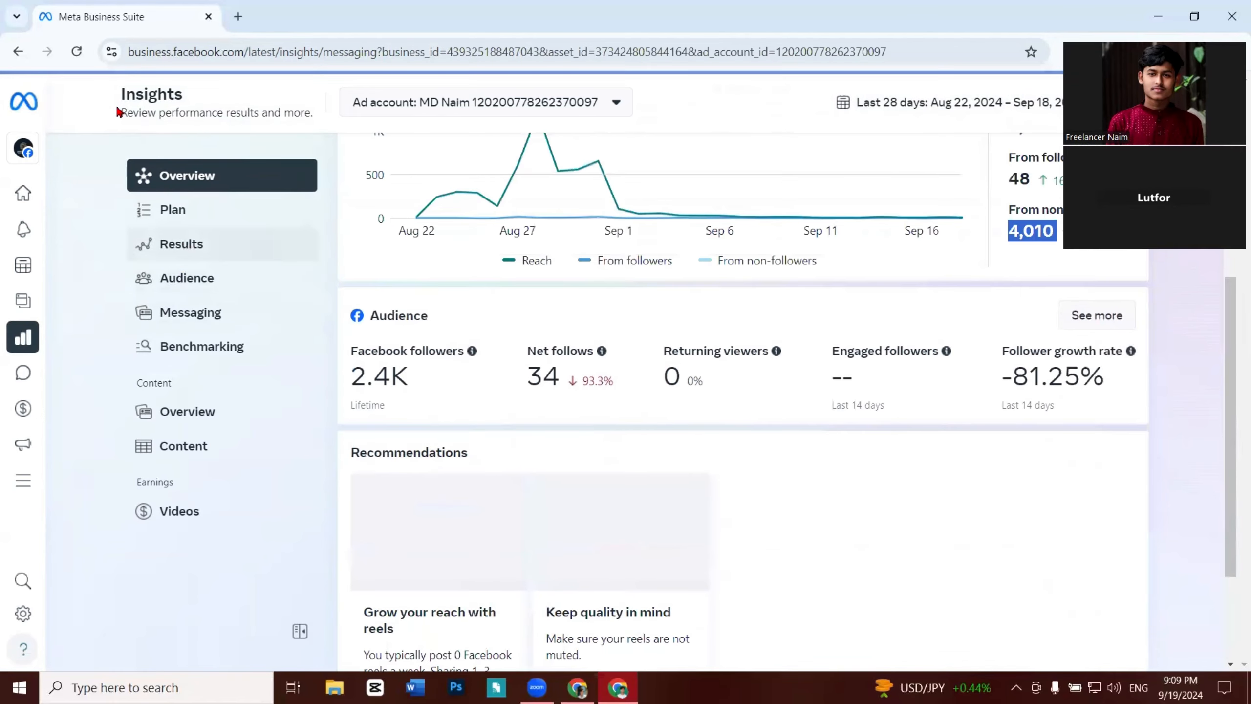
pyautogui.click(89, 59)
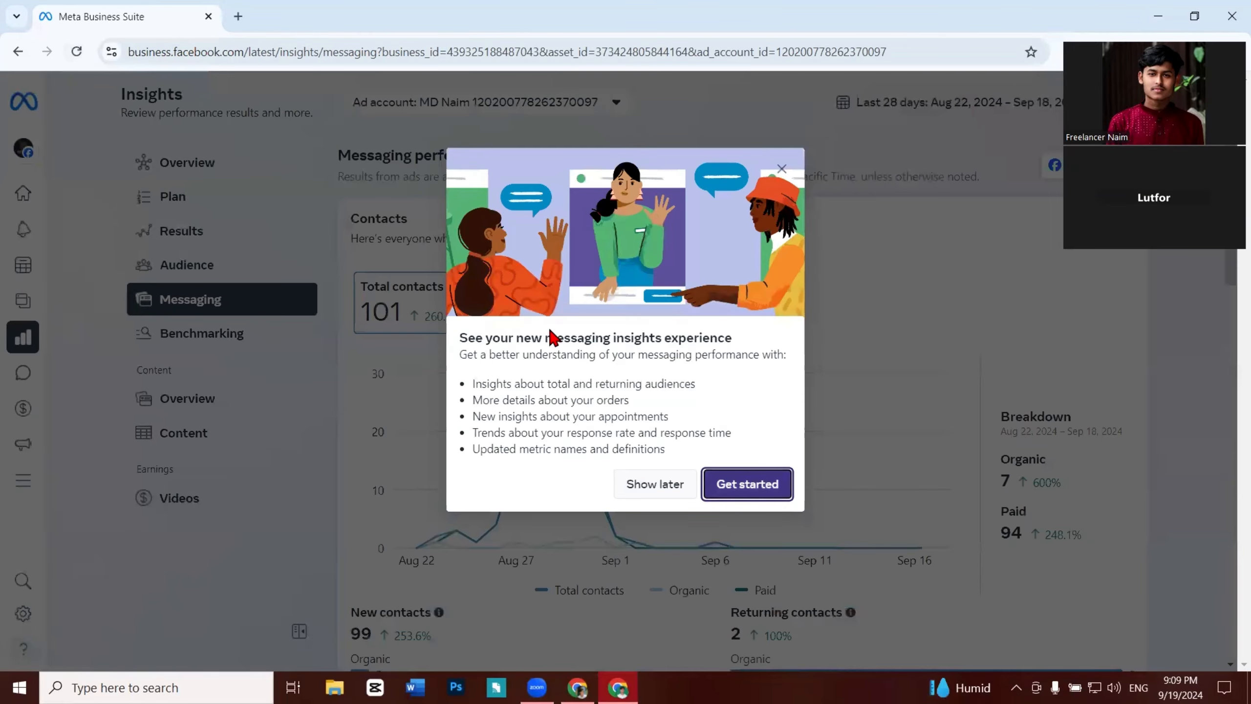
pyautogui.click(713, 489)
pyautogui.scroll(-4, 579, 482)
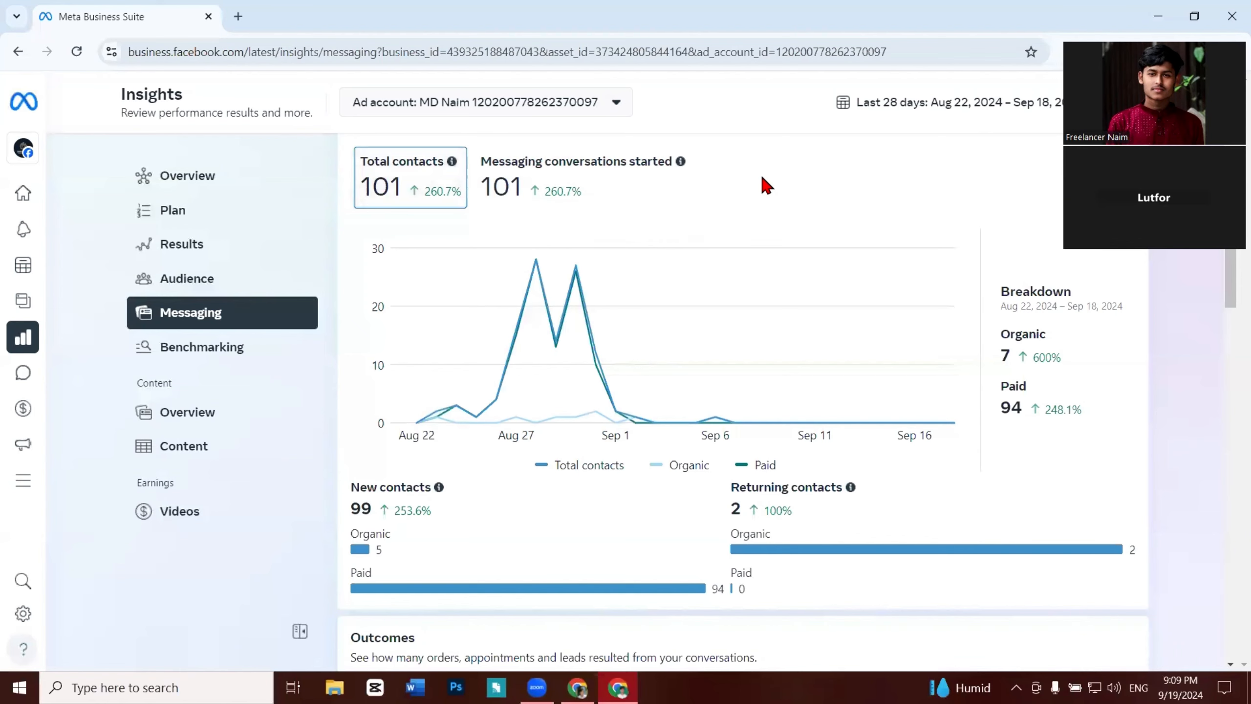
pyautogui.scroll(-8, 808, 249)
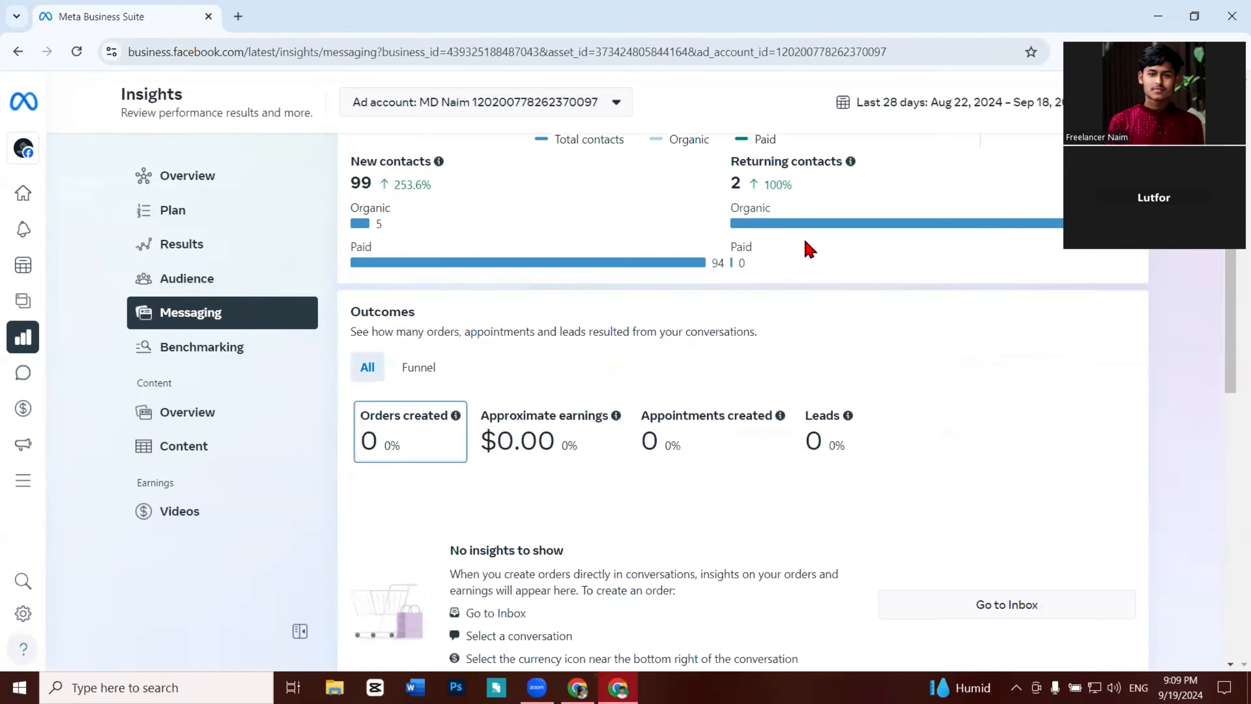
pyautogui.scroll(4, 542, 375)
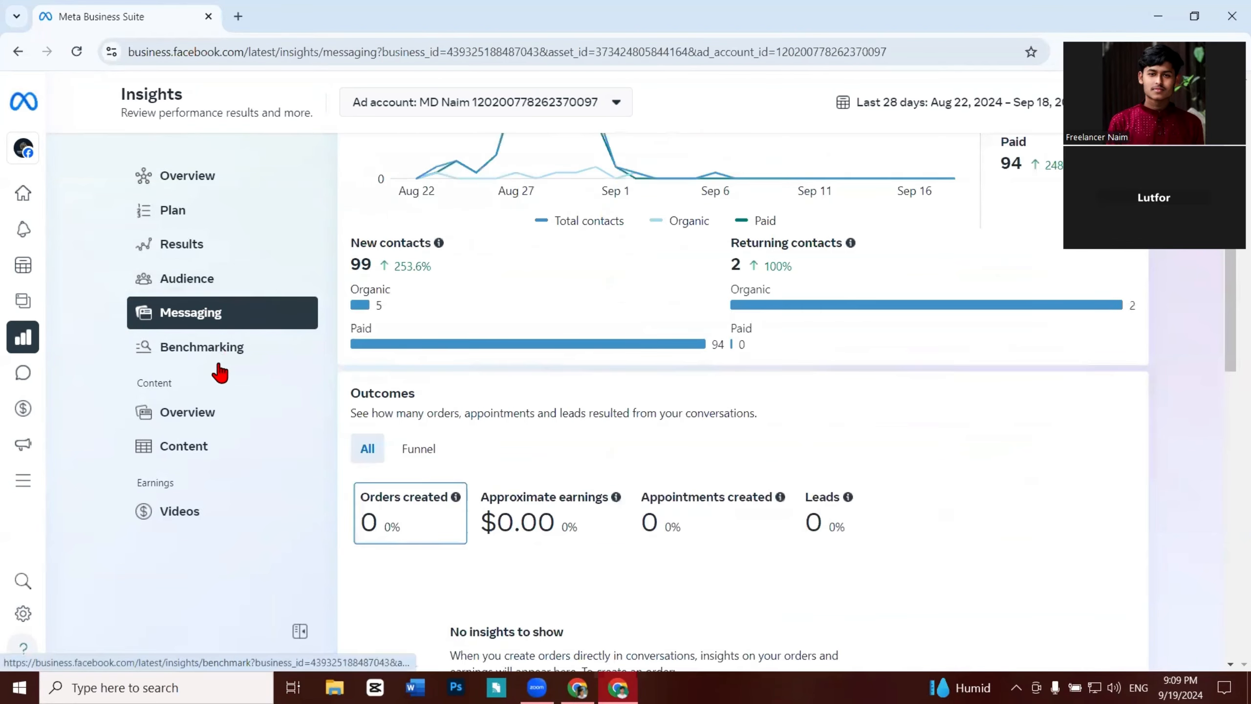
# Step: Open the Content overview, get started with the new weekly plan, and review its recommended tasks
pyautogui.click(207, 417)
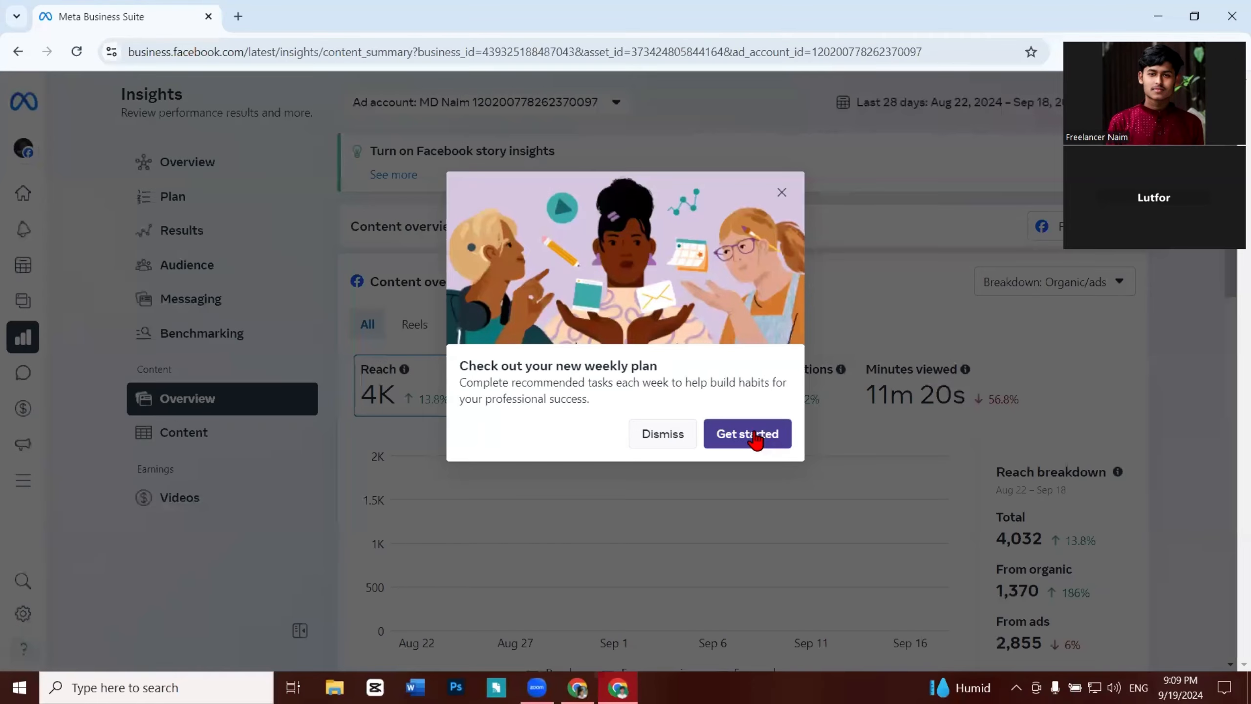
pyautogui.click(755, 436)
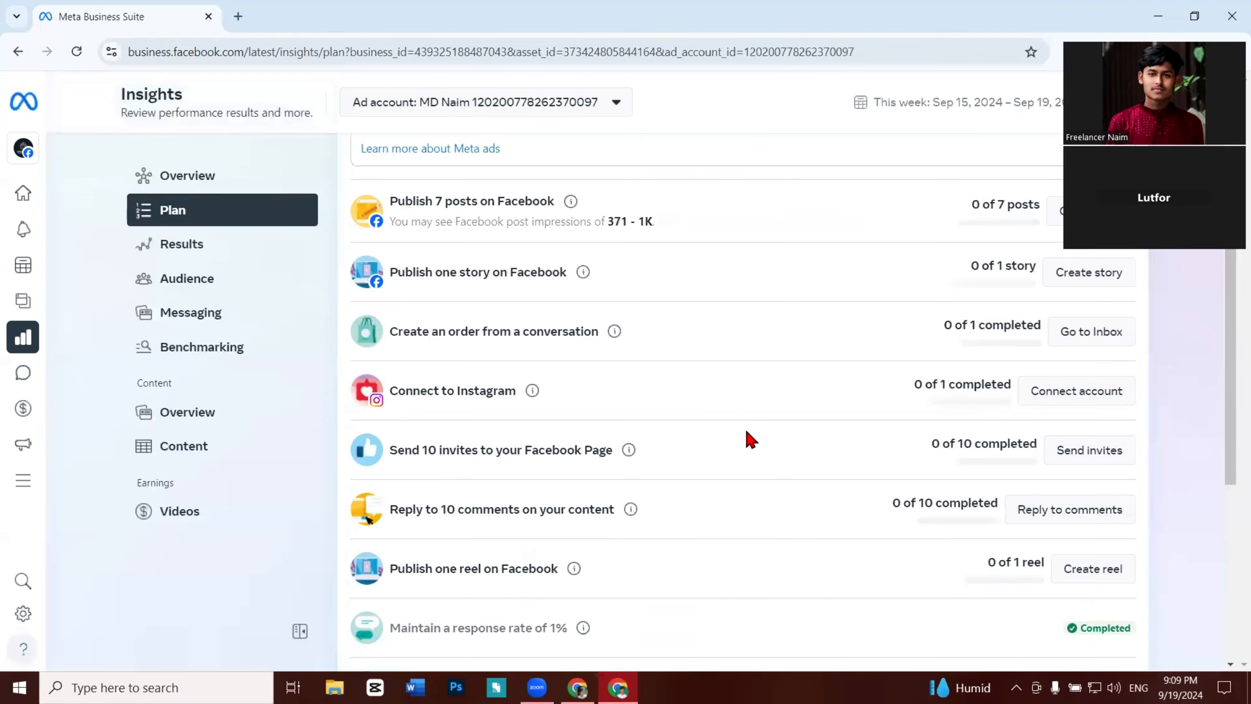
pyautogui.scroll(-6, 902, 438)
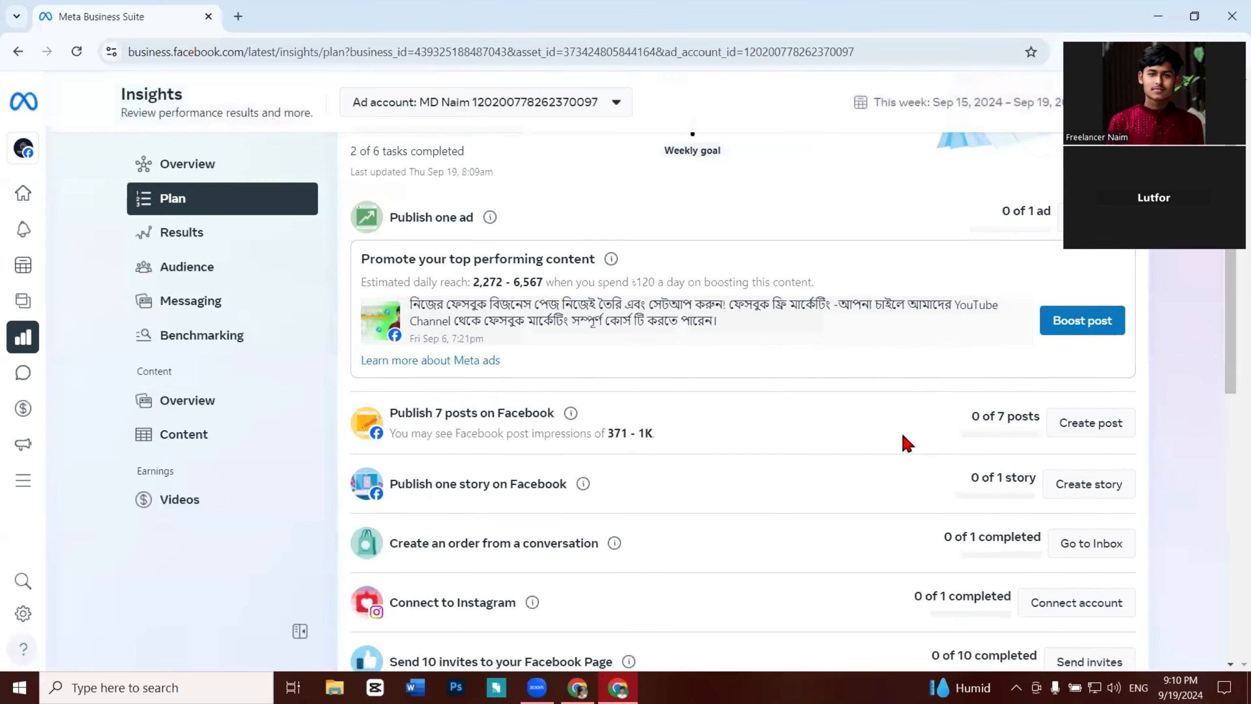
pyautogui.scroll(-7, 909, 450)
pyautogui.scroll(13, 901, 438)
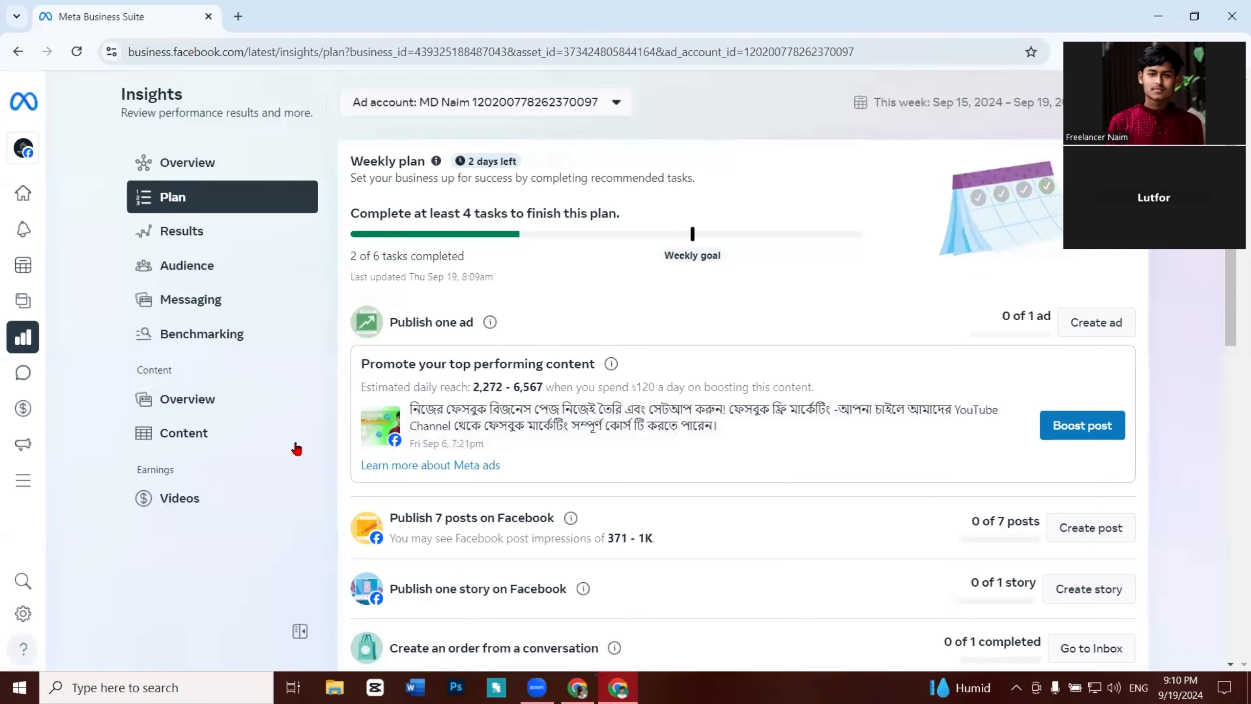
# Step: Return to the Content overview and examine the top content by reach and the top content formats
pyautogui.click(223, 417)
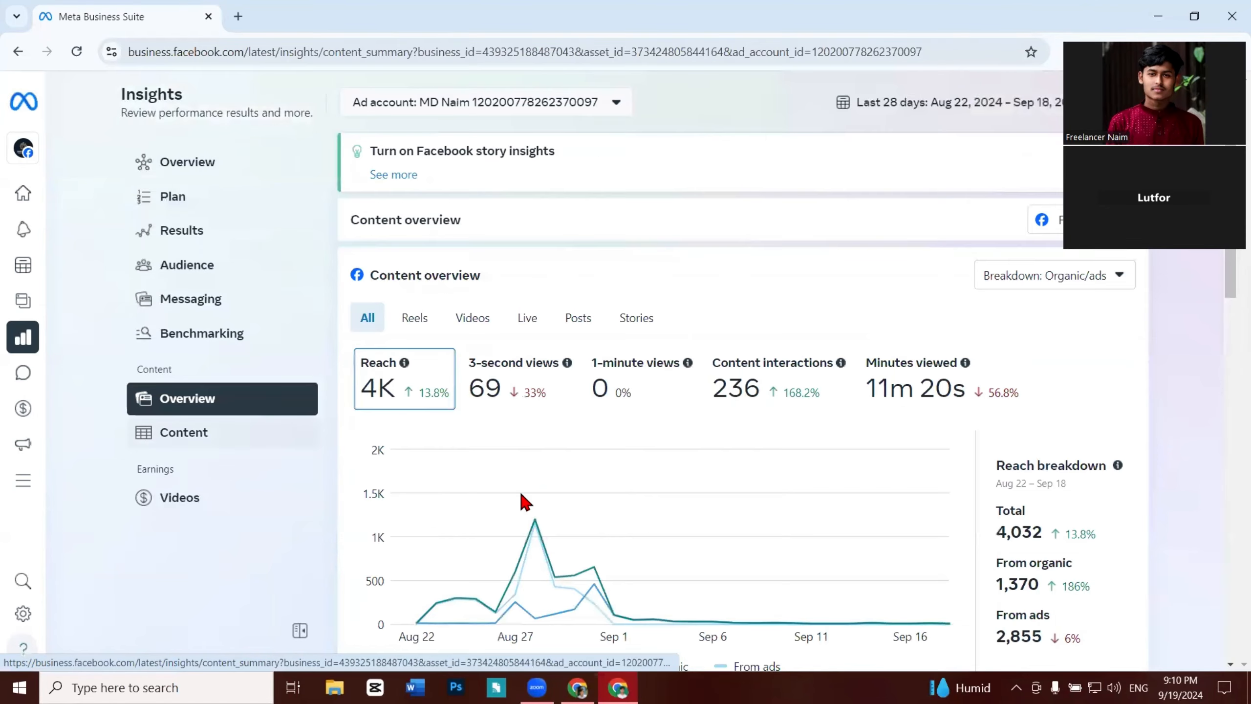
pyautogui.scroll(-10, 637, 522)
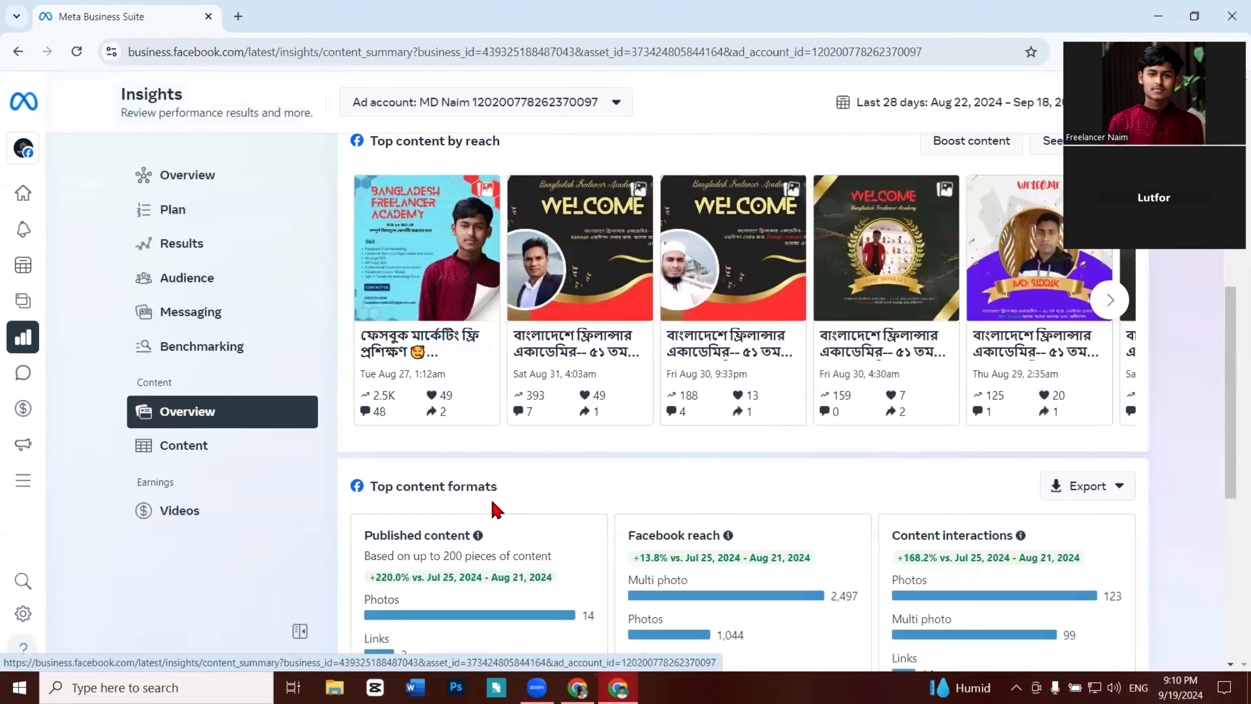
pyautogui.scroll(-2, 441, 483)
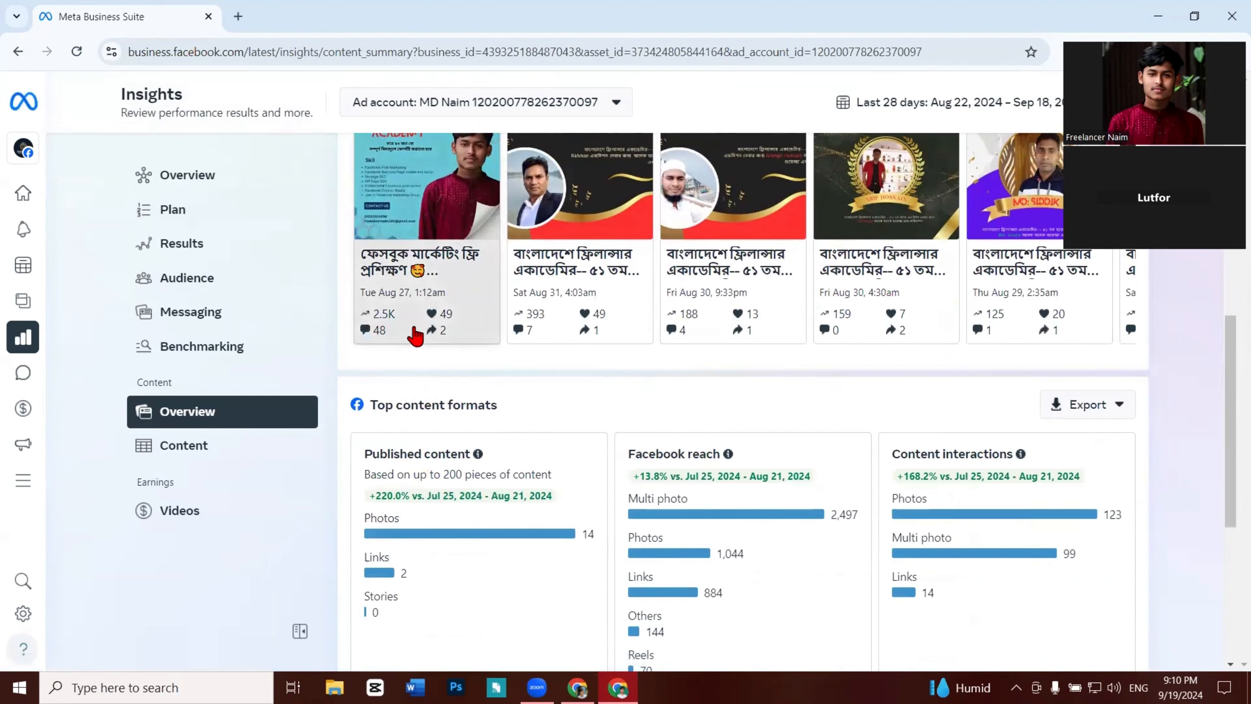
pyautogui.moveTo(367, 337)
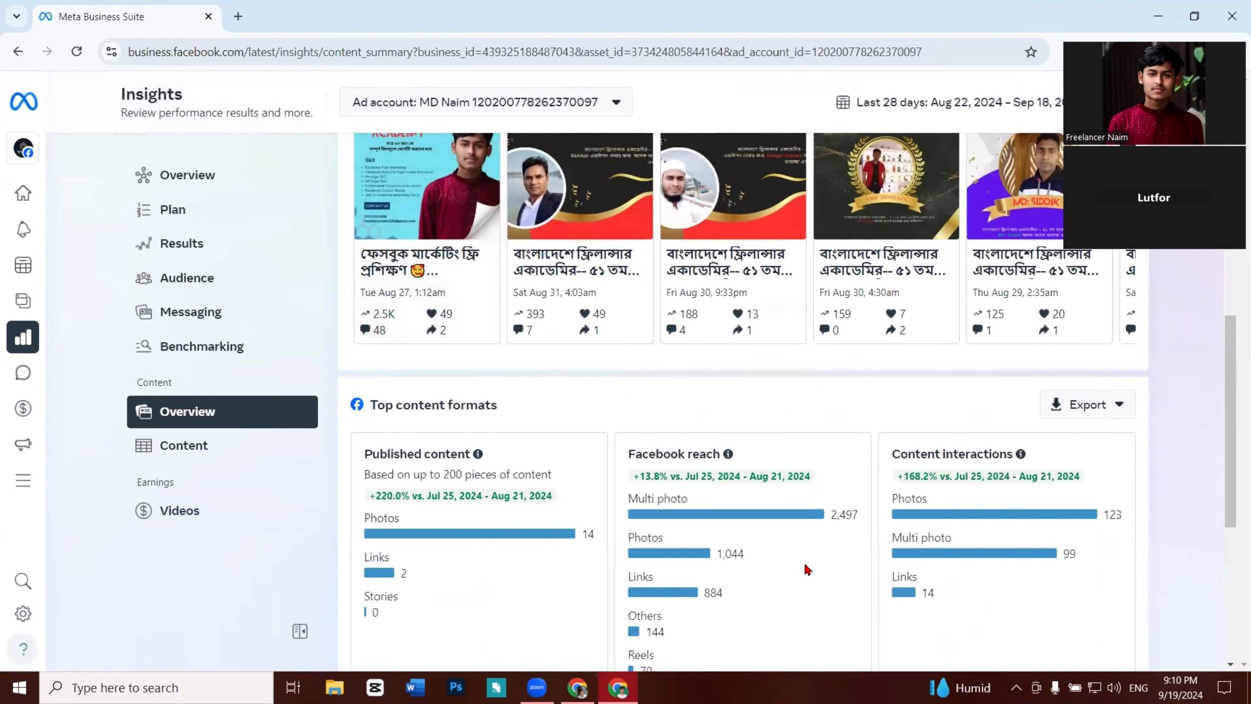
# Step: Launch the Lightshot screenshot app and capture a small region around the reach figure of the first top post
pyautogui.click(1016, 688)
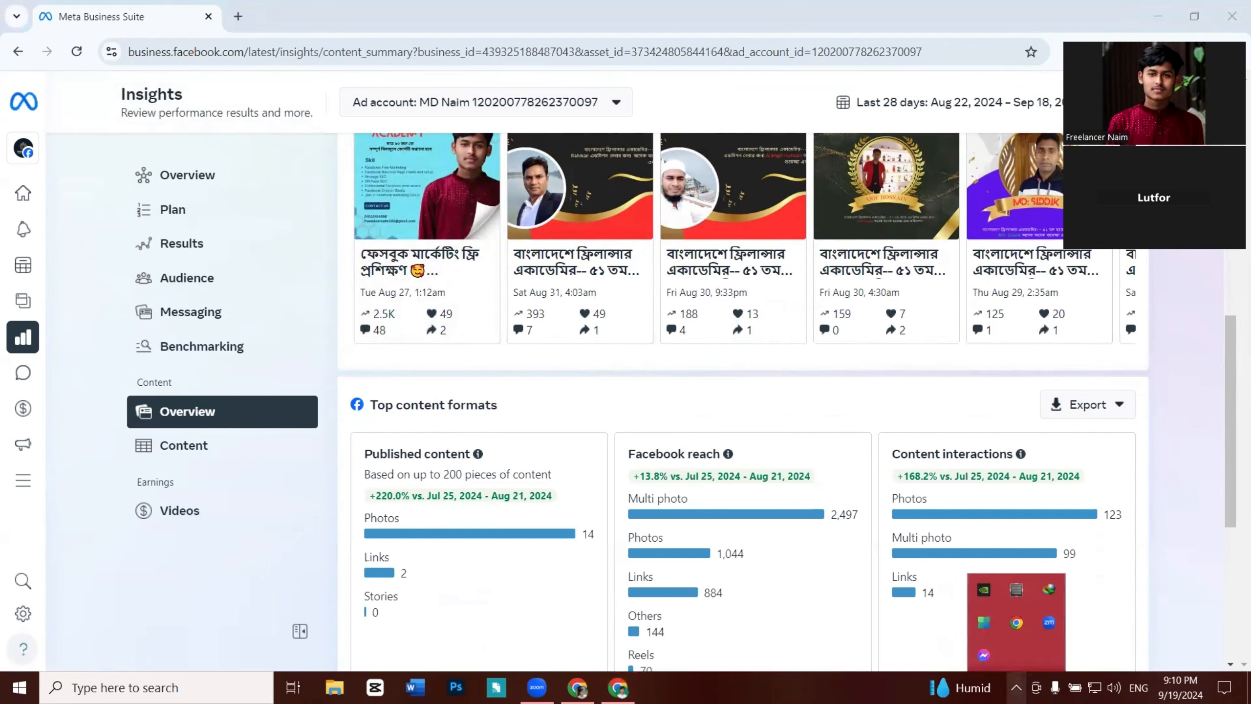
pyautogui.click(1016, 688)
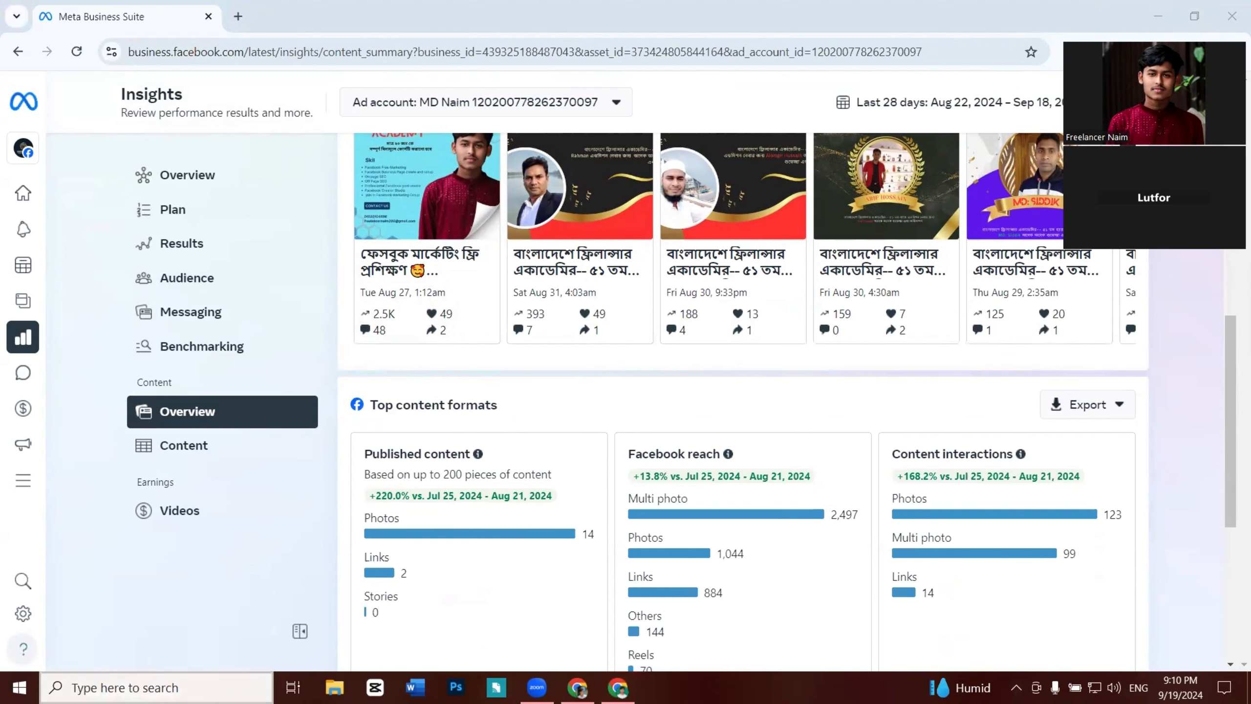
pyautogui.click(156, 688)
pyautogui.write('l')
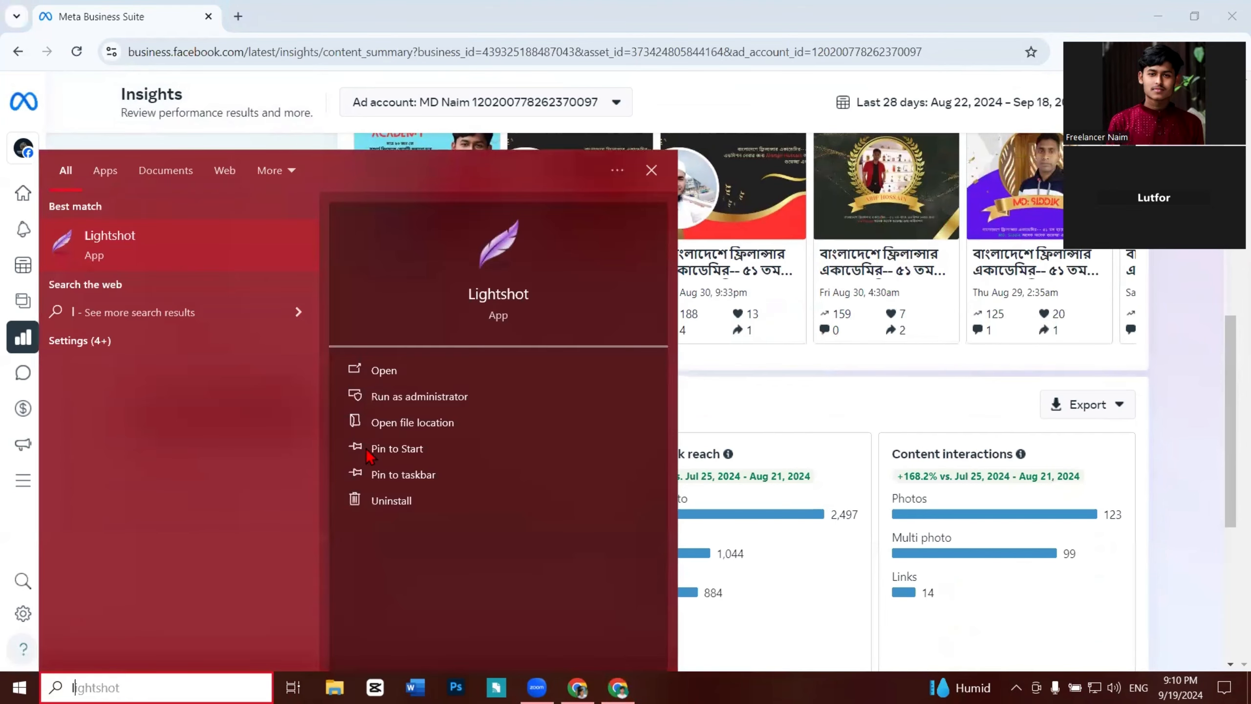
pyautogui.press('Escape')
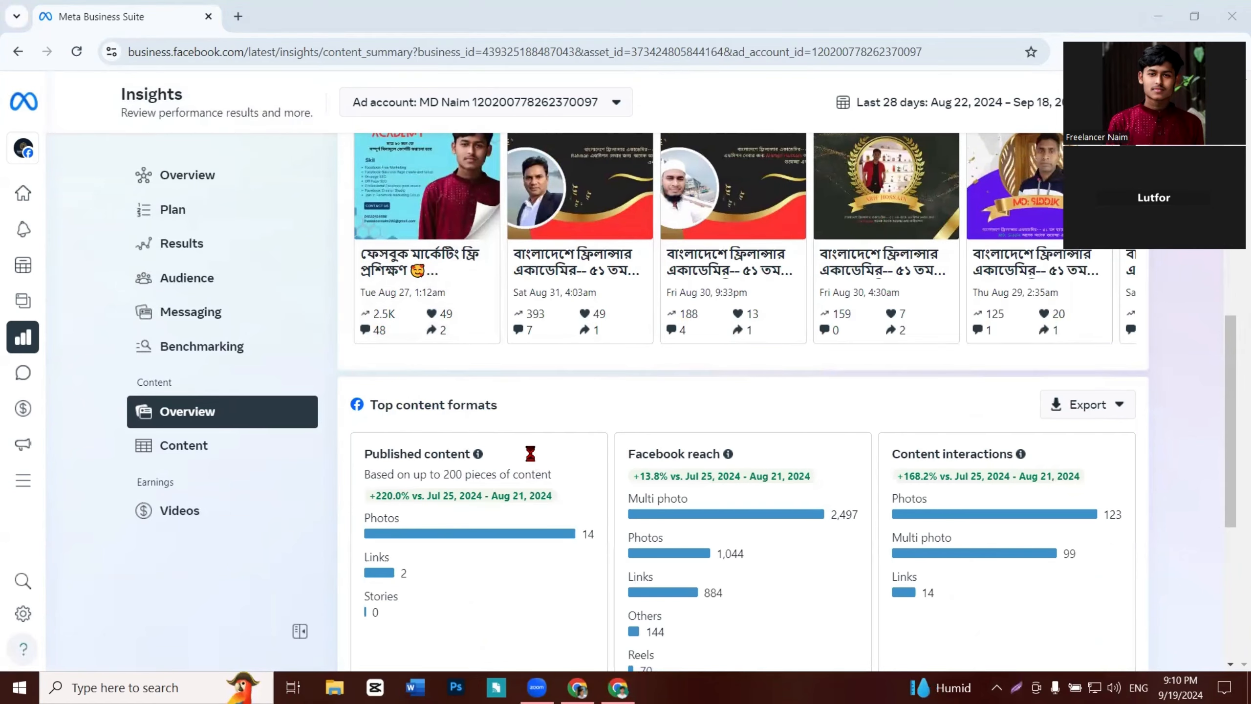
pyautogui.press('Print')
pyautogui.moveTo(349, 299); pyautogui.dragTo(403, 326)
# Step: Look through the remaining posts in Top content by reach and review the content reach breakdown and top content formats
pyautogui.scroll(5, 1189, 344)
pyautogui.scroll(-3, 1189, 342)
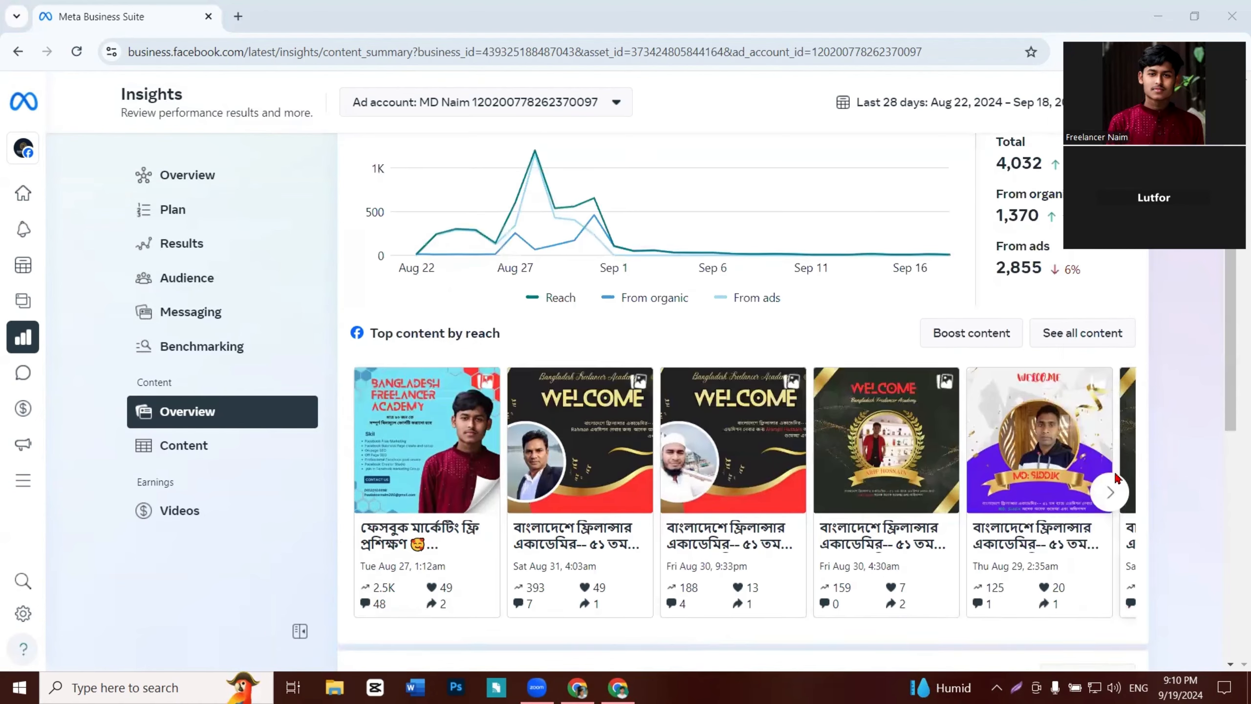
pyautogui.click(1110, 381)
pyautogui.click(1106, 395)
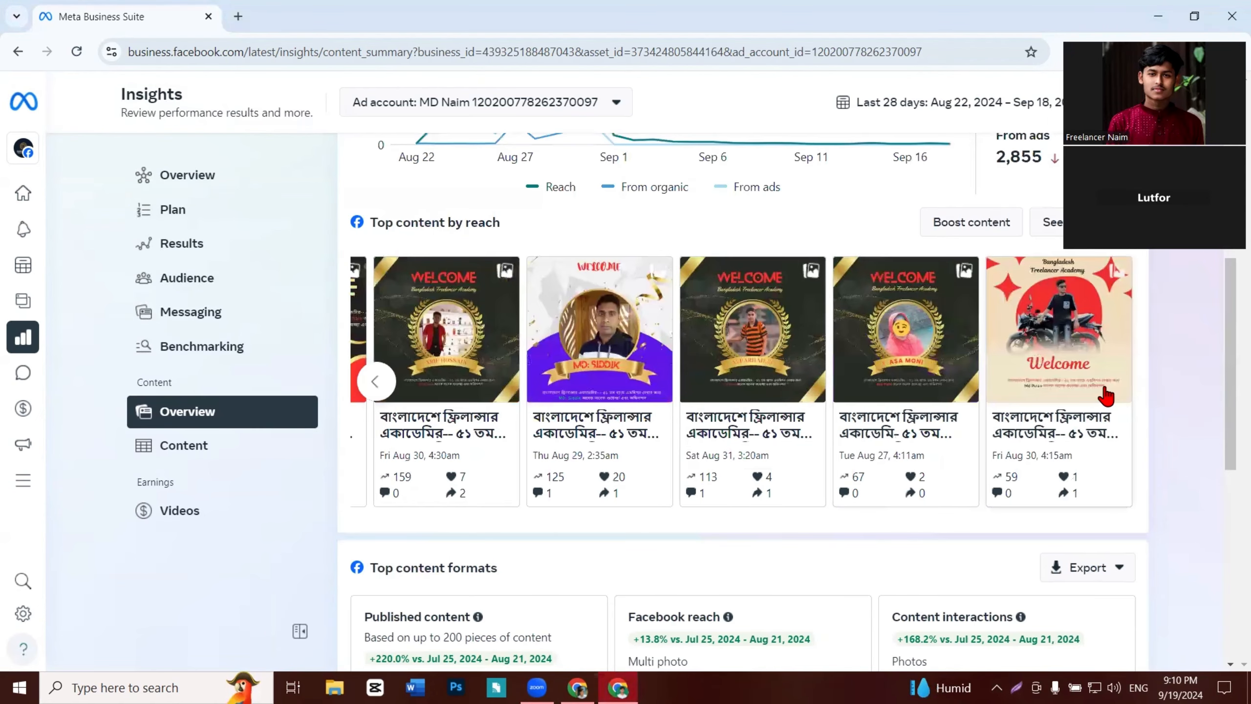
pyautogui.scroll(4, 1107, 394)
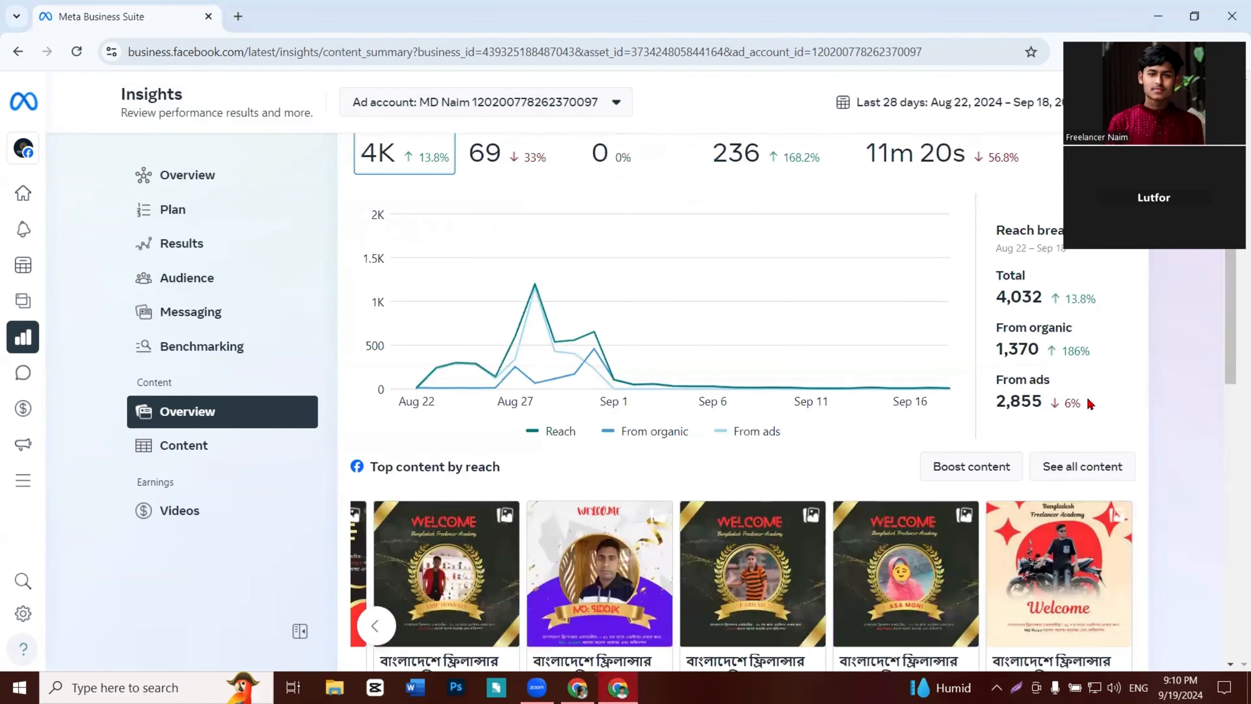
pyautogui.scroll(5, 752, 451)
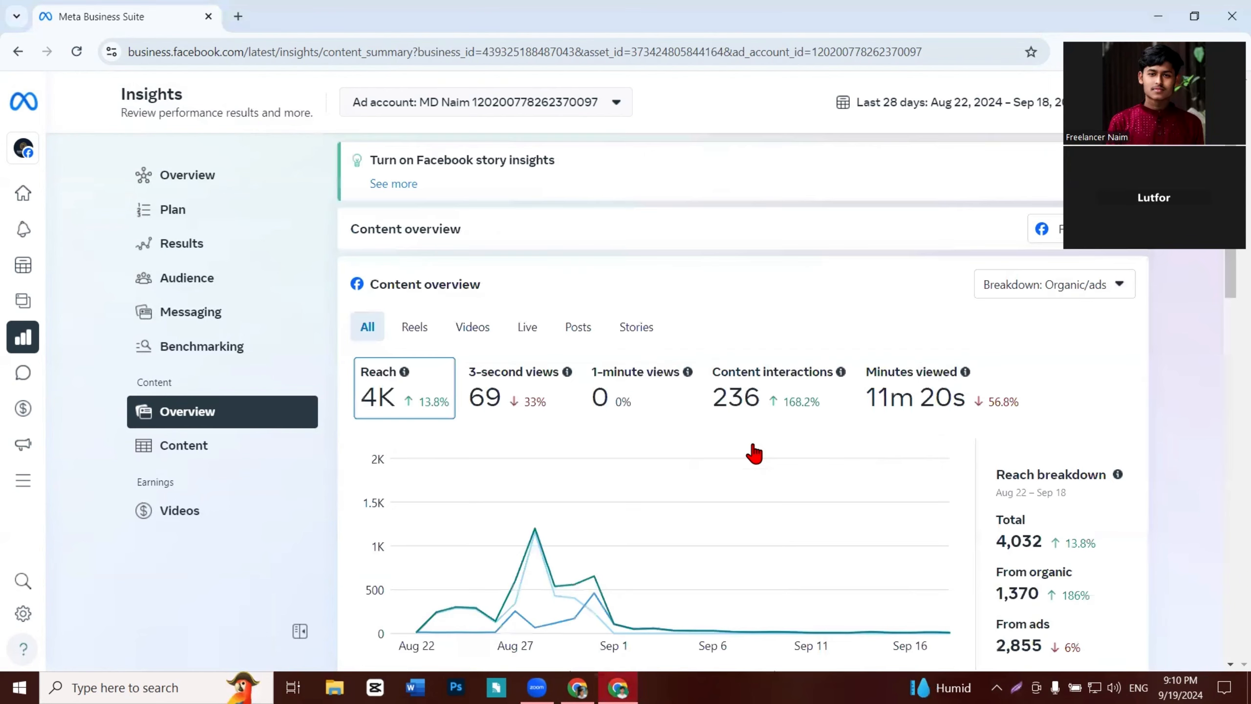
pyautogui.scroll(-1, 808, 476)
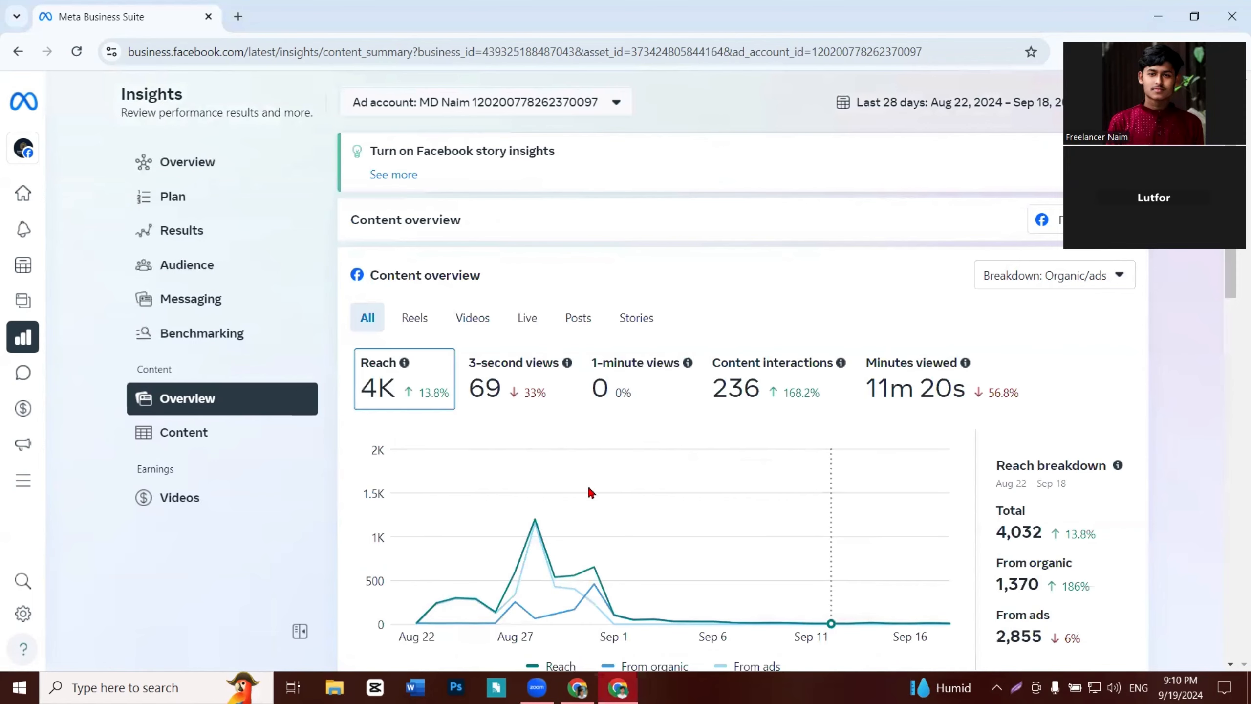
pyautogui.scroll(-15, 555, 485)
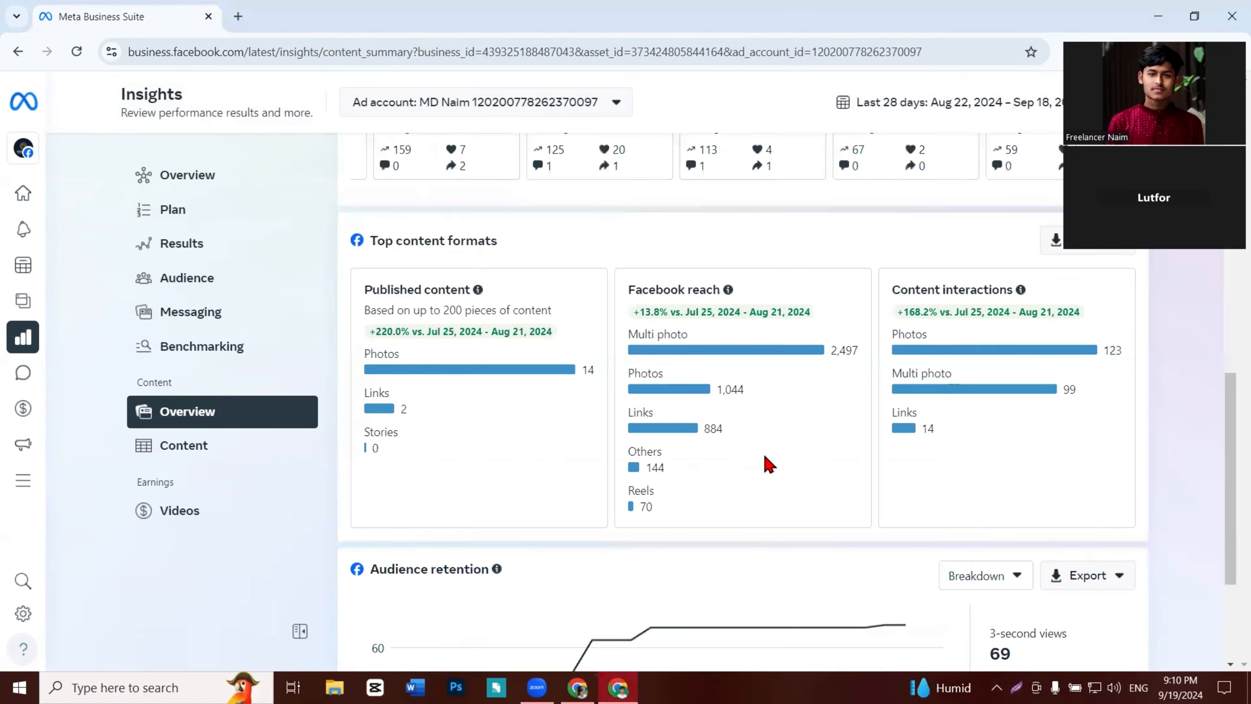
# Step: Capture Top content formats in Lightshot, box key Facebook reach and Published content figures in red, discard the capture, and reopen the Insights overview
pyautogui.scroll(5, 769, 458)
pyautogui.press('Print')
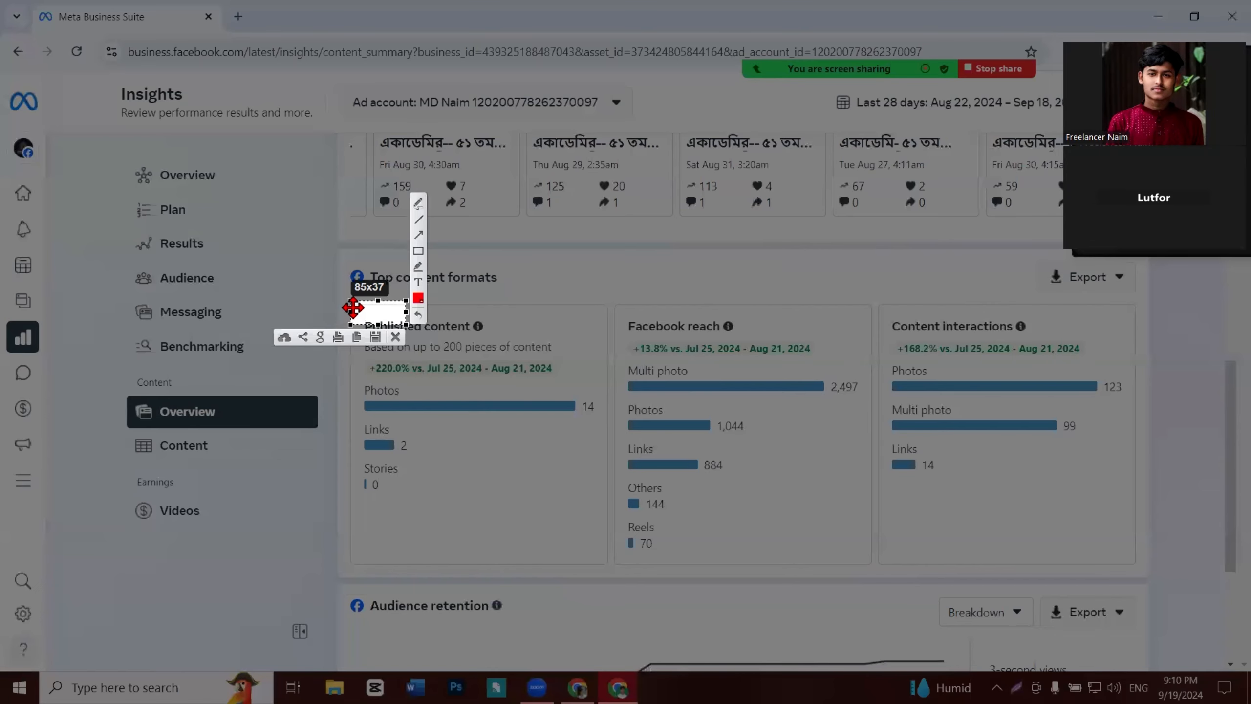
pyautogui.moveTo(338, 293); pyautogui.dragTo(1171, 603)
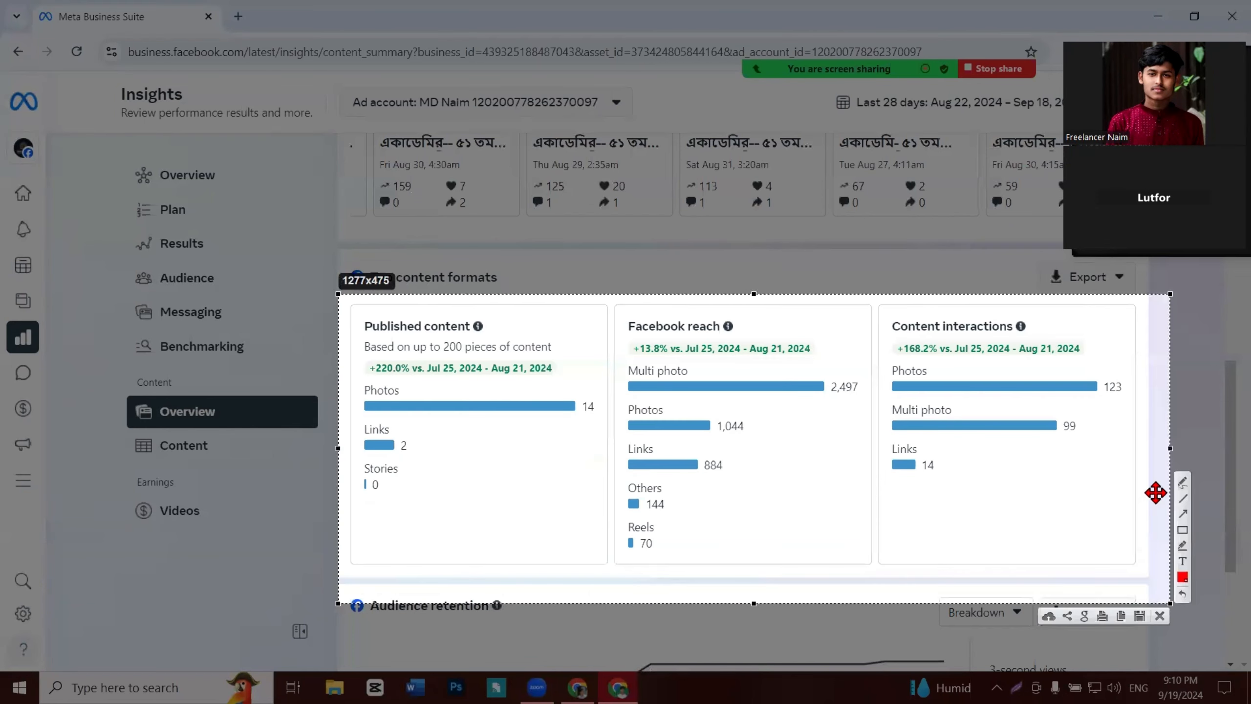
pyautogui.moveTo(624, 340)
pyautogui.mouseDown()
pyautogui.moveTo(694, 363)
pyautogui.moveTo(826, 366)
pyautogui.mouseUp()
pyautogui.moveTo(615, 374); pyautogui.dragTo(865, 416)
pyautogui.moveTo(624, 443); pyautogui.dragTo(759, 489)
pyautogui.moveTo(353, 418)
pyautogui.mouseDown()
pyautogui.moveTo(496, 493)
pyautogui.moveTo(483, 484)
pyautogui.mouseUp()
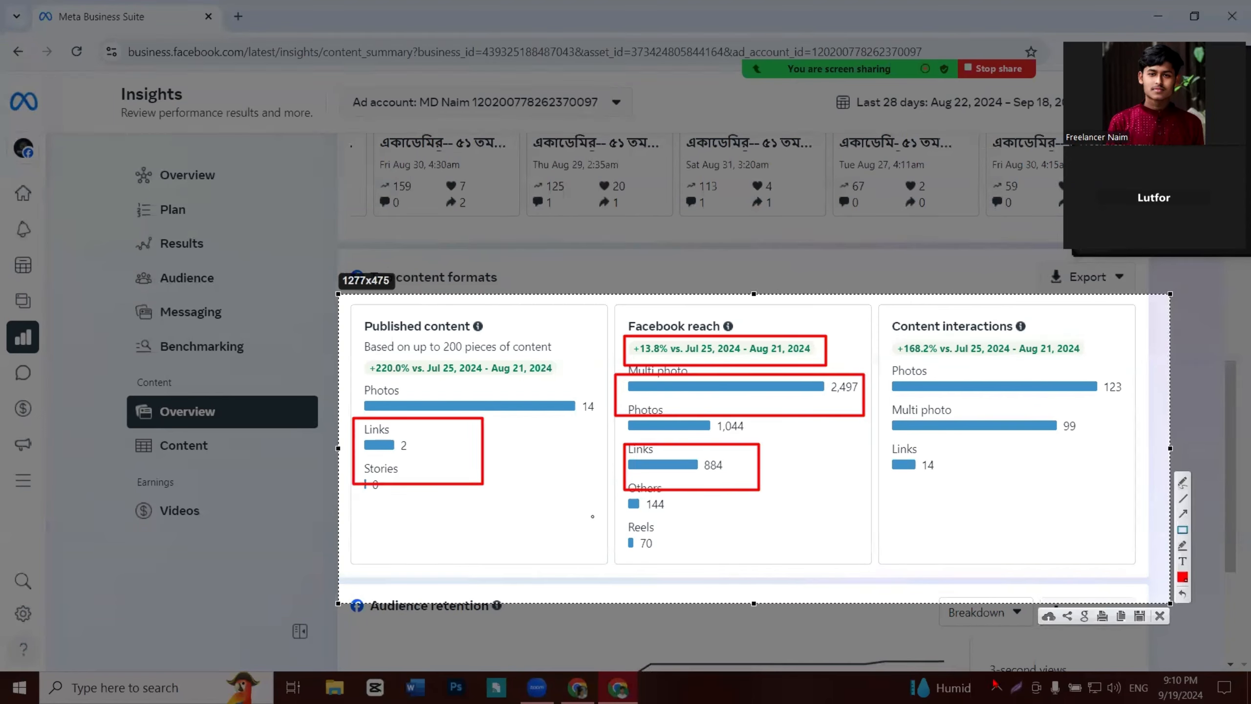
pyautogui.press('Escape')
pyautogui.scroll(10, 698, 480)
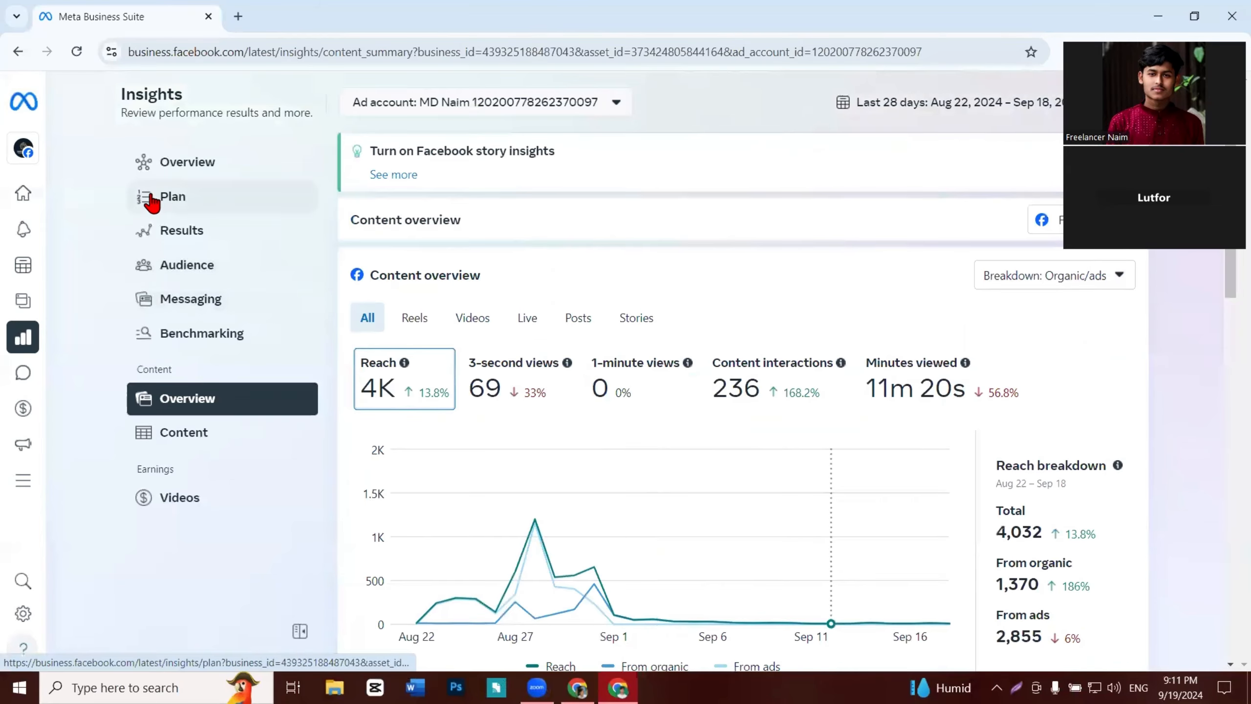
pyautogui.click(191, 170)
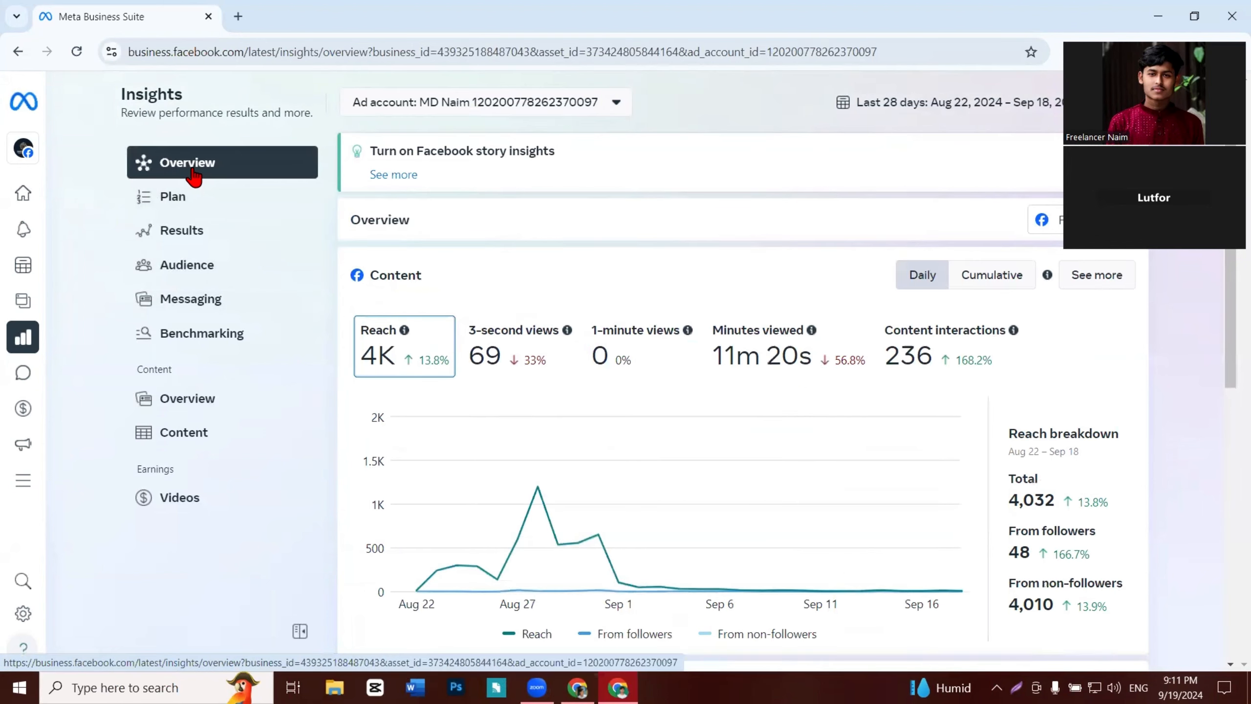
# Step: Point out Inbox in the expanded navigation with a Lightshot rectangle, discard the capture, and open the Business Suite Home page
pyautogui.moveTo(32, 222)
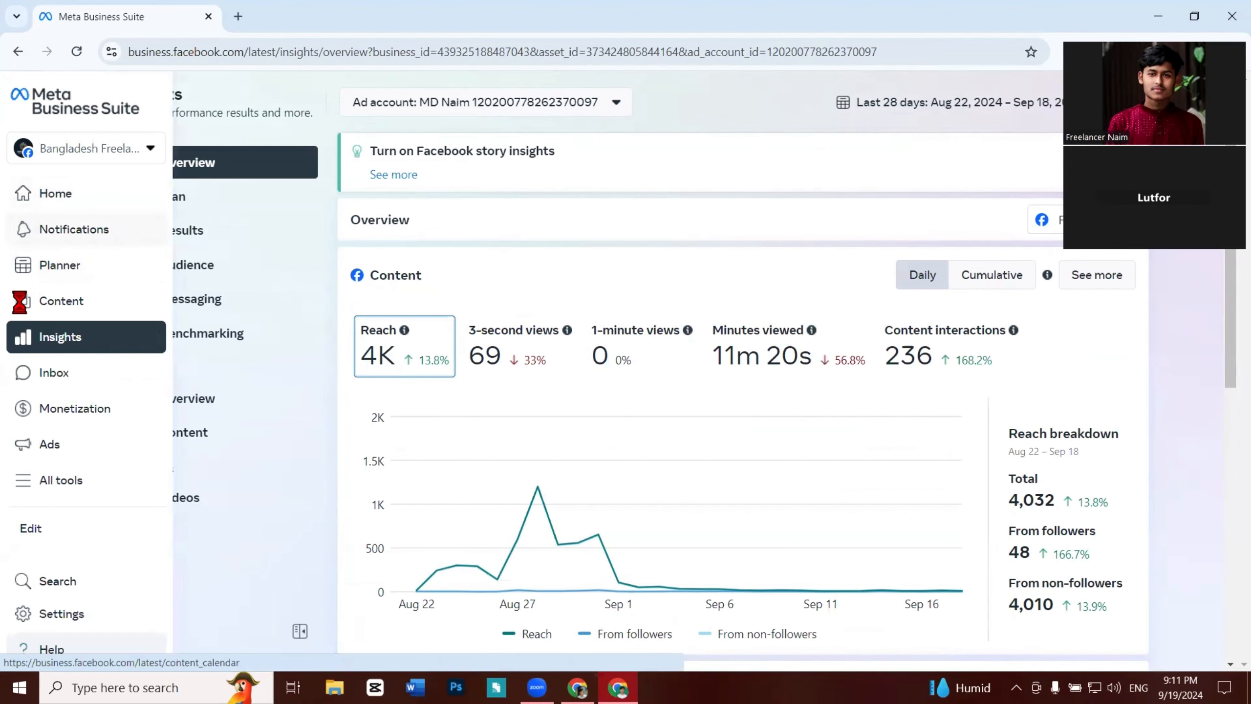
pyautogui.press('Print')
pyautogui.moveTo(2, 335); pyautogui.dragTo(180, 403)
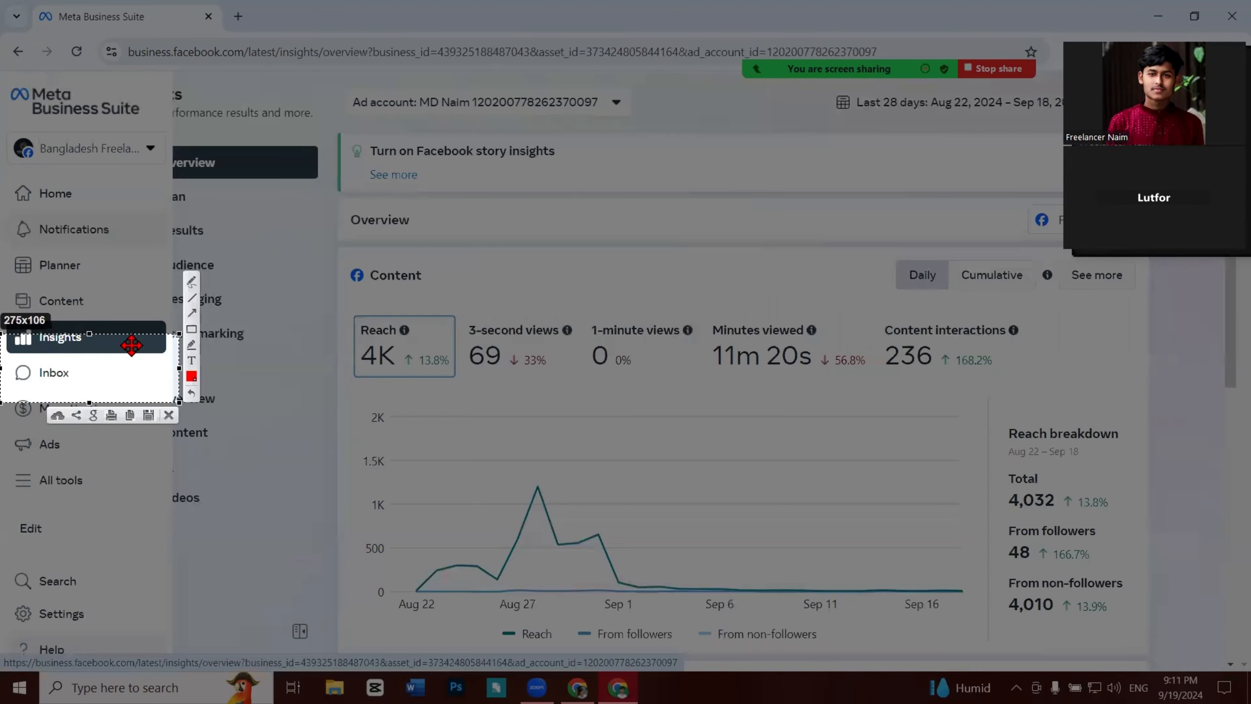
pyautogui.moveTo(4, 359); pyautogui.dragTo(117, 392)
pyautogui.click(169, 415)
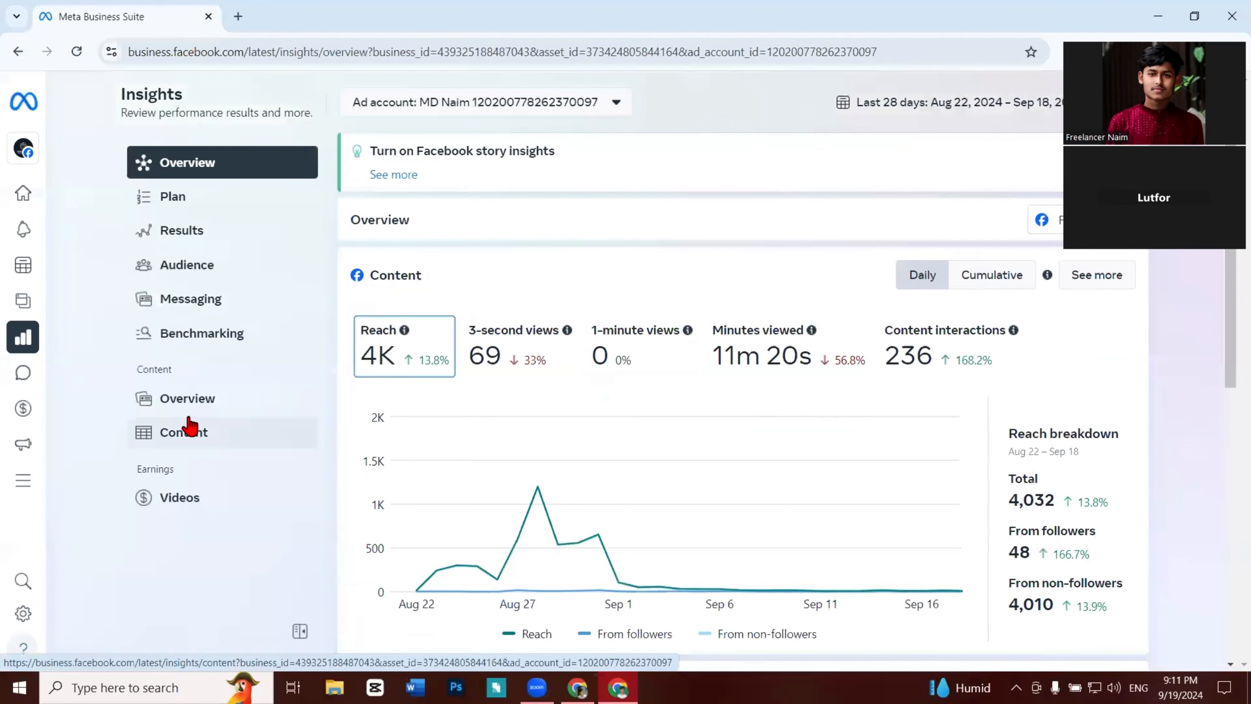
pyautogui.click(23, 201)
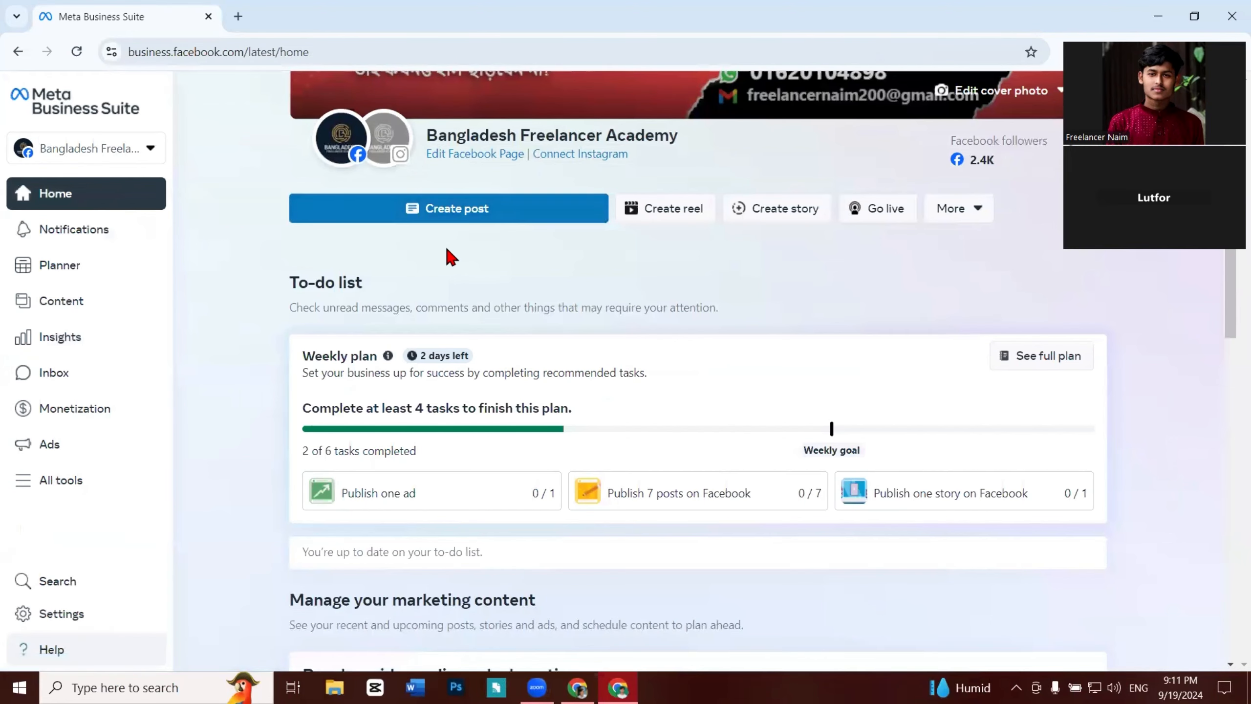
# Step: Start a new post for the Page from Home and look over the media and video details fields in the composer
pyautogui.scroll(-7, 553, 424)
pyautogui.scroll(9, 599, 506)
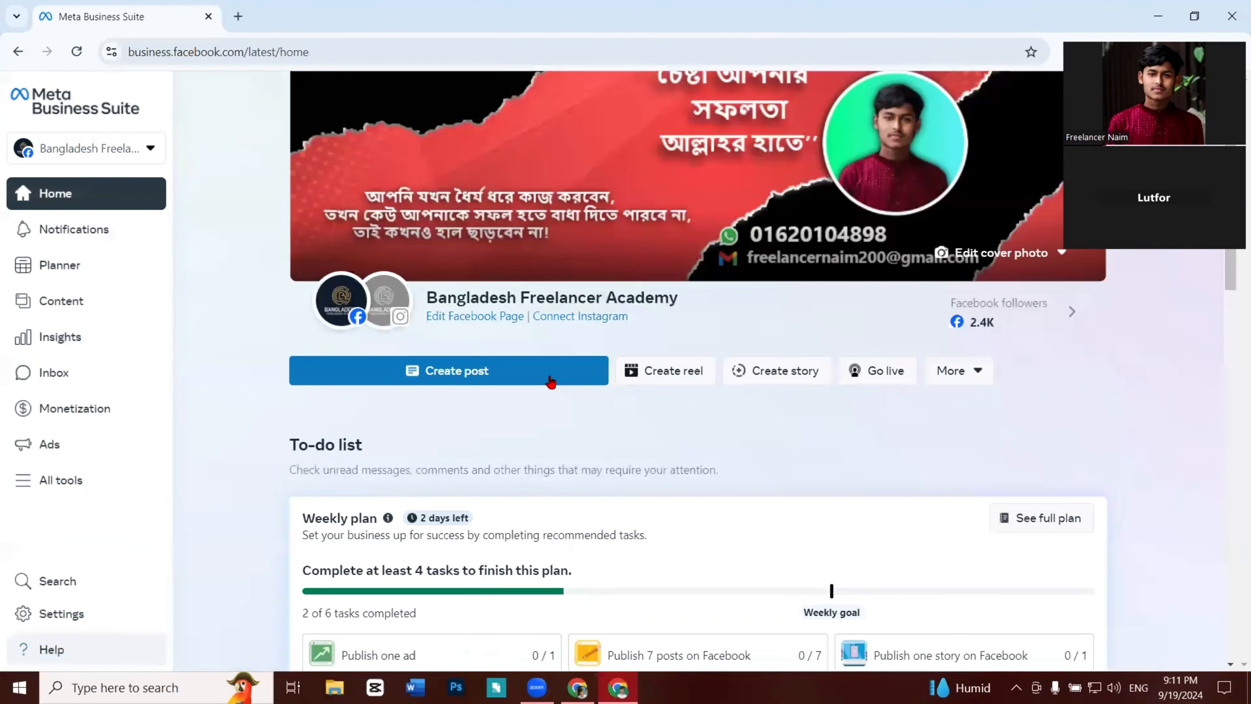
pyautogui.click(520, 379)
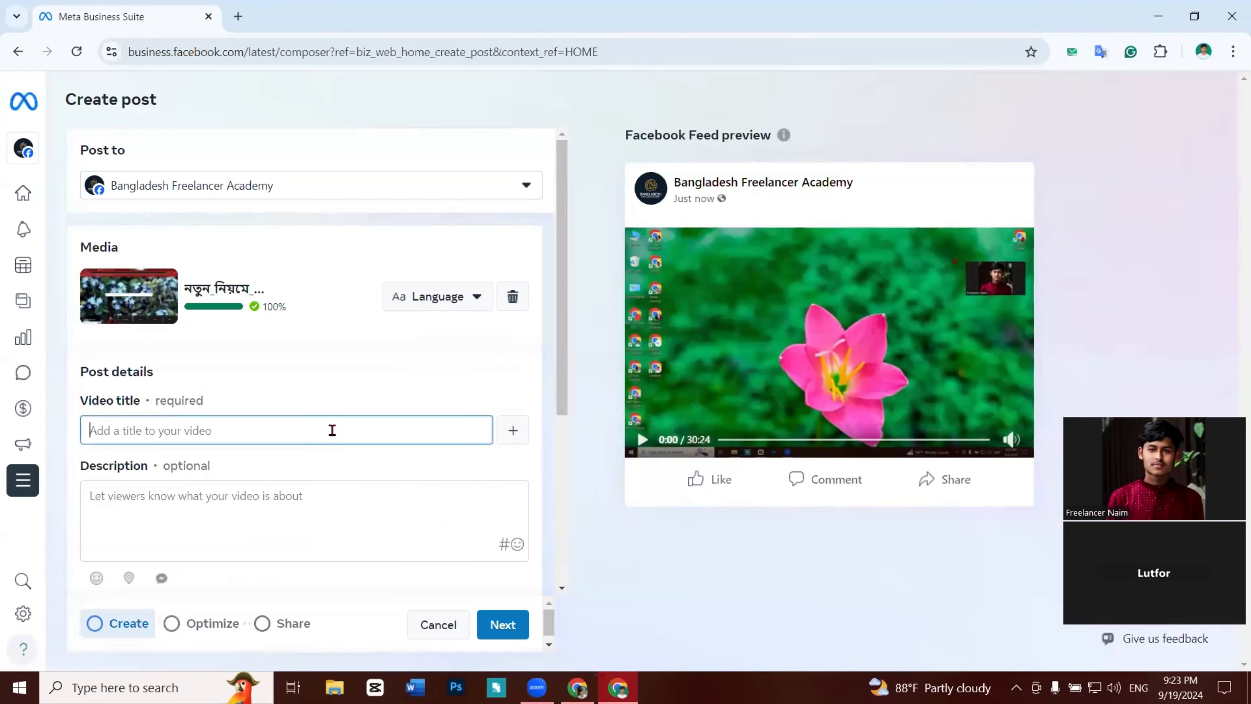
pyautogui.scroll(-1, 559, 317)
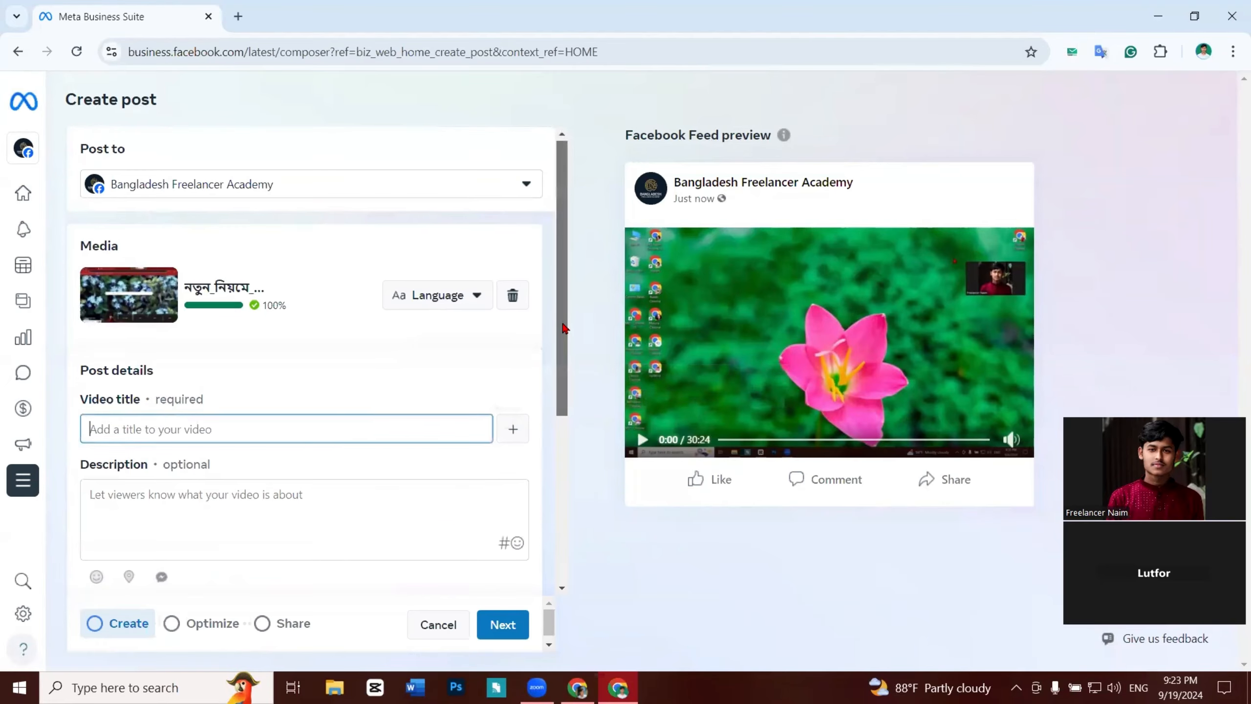
pyautogui.moveTo(564, 332); pyautogui.dragTo(547, 472)
# Step: Review and reload the scheduled post's edit page in the other browser window, and close that window's Facebook Page tab
pyautogui.scroll(3, 548, 472)
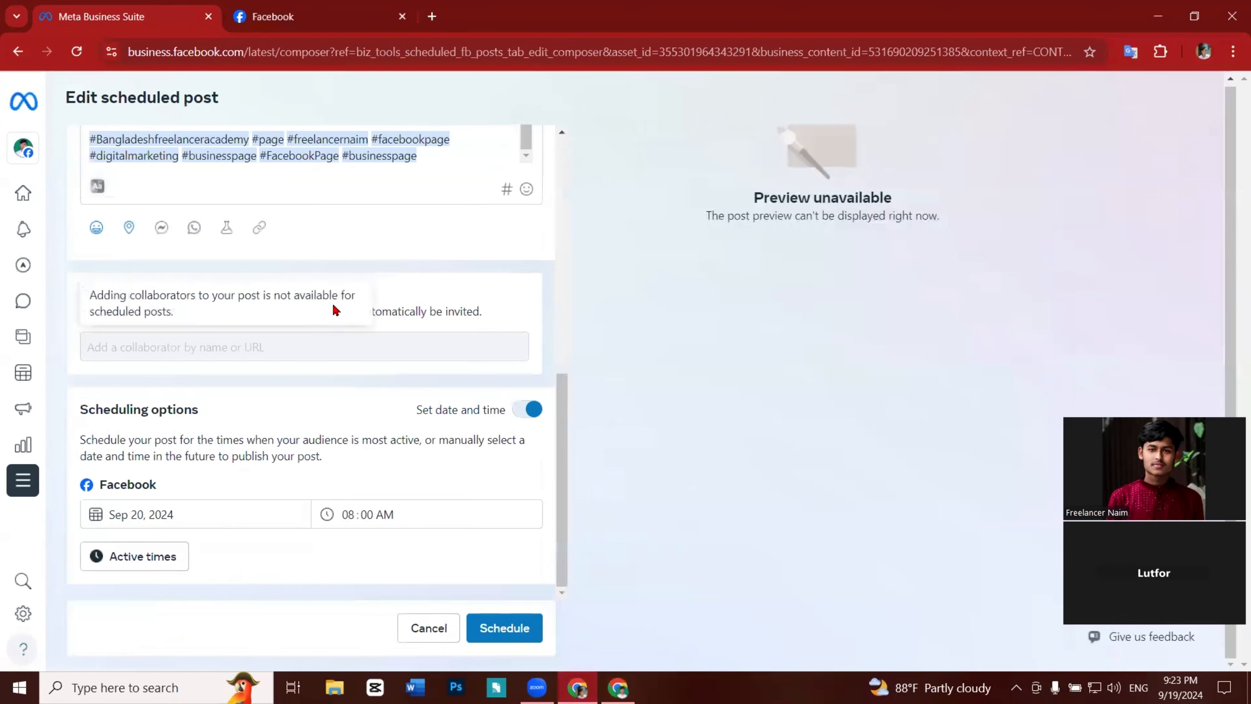
pyautogui.scroll(3, 506, 313)
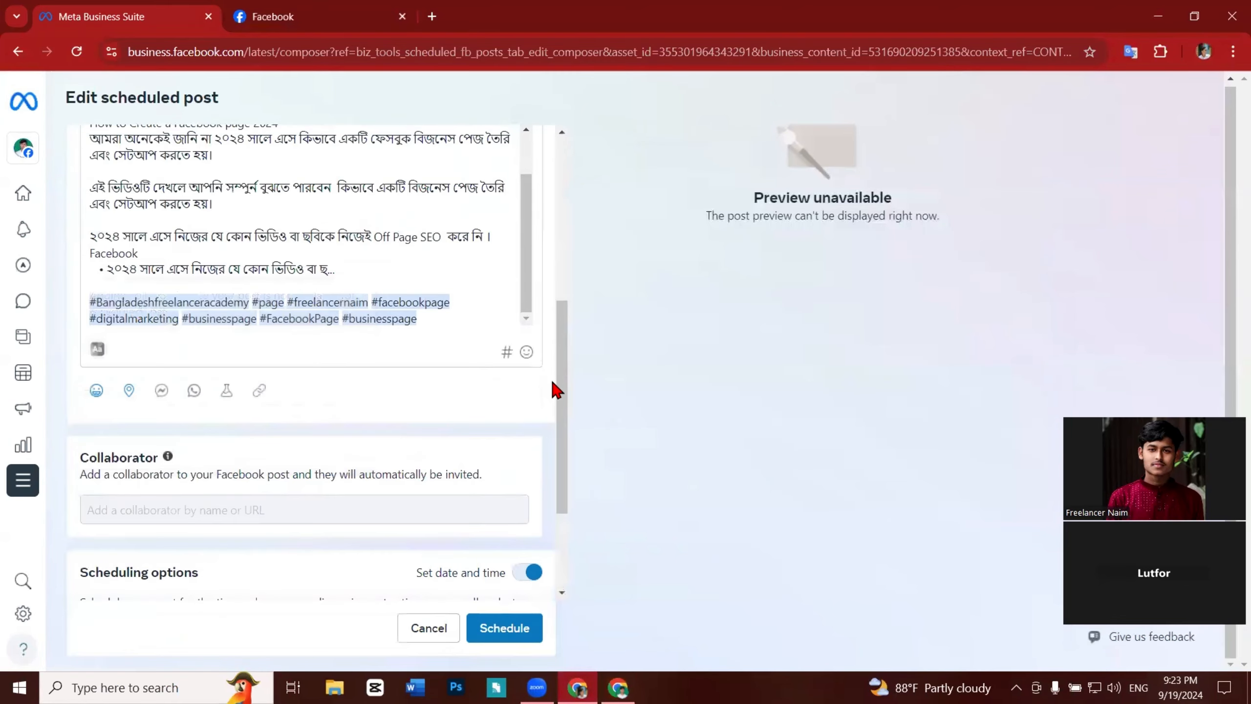
pyautogui.moveTo(554, 385); pyautogui.dragTo(571, 101)
pyautogui.press('F5')
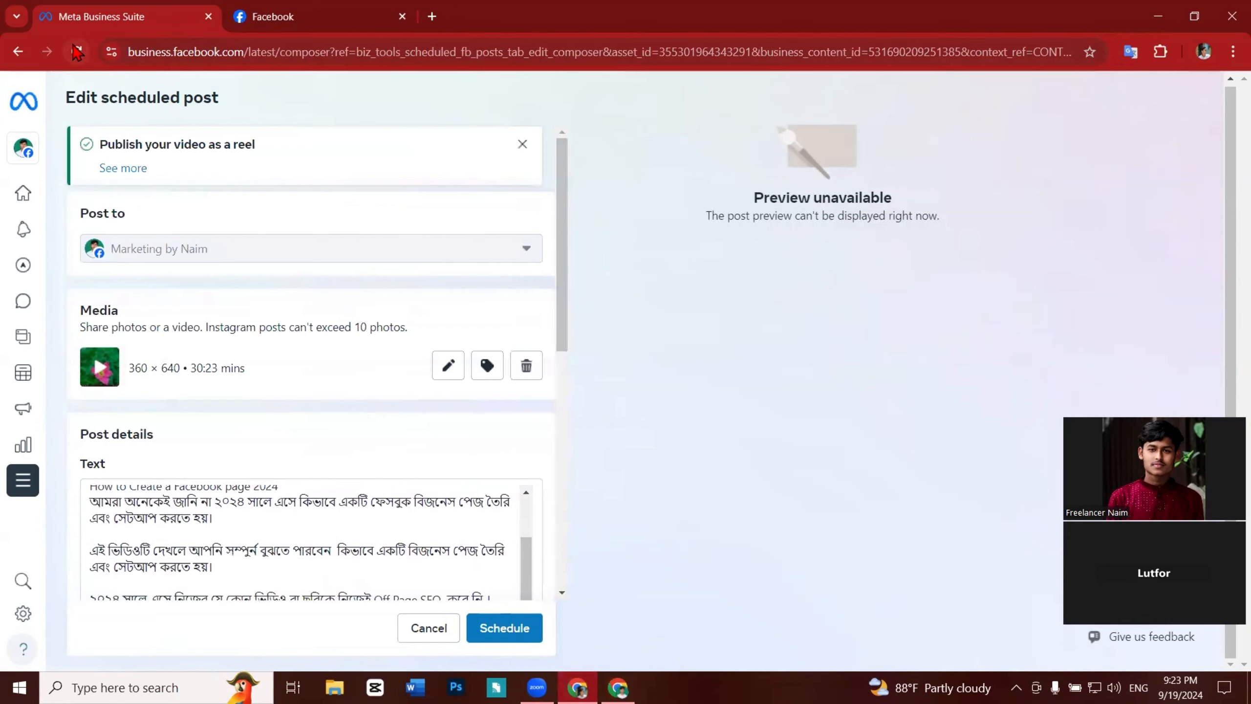
pyautogui.click(690, 167)
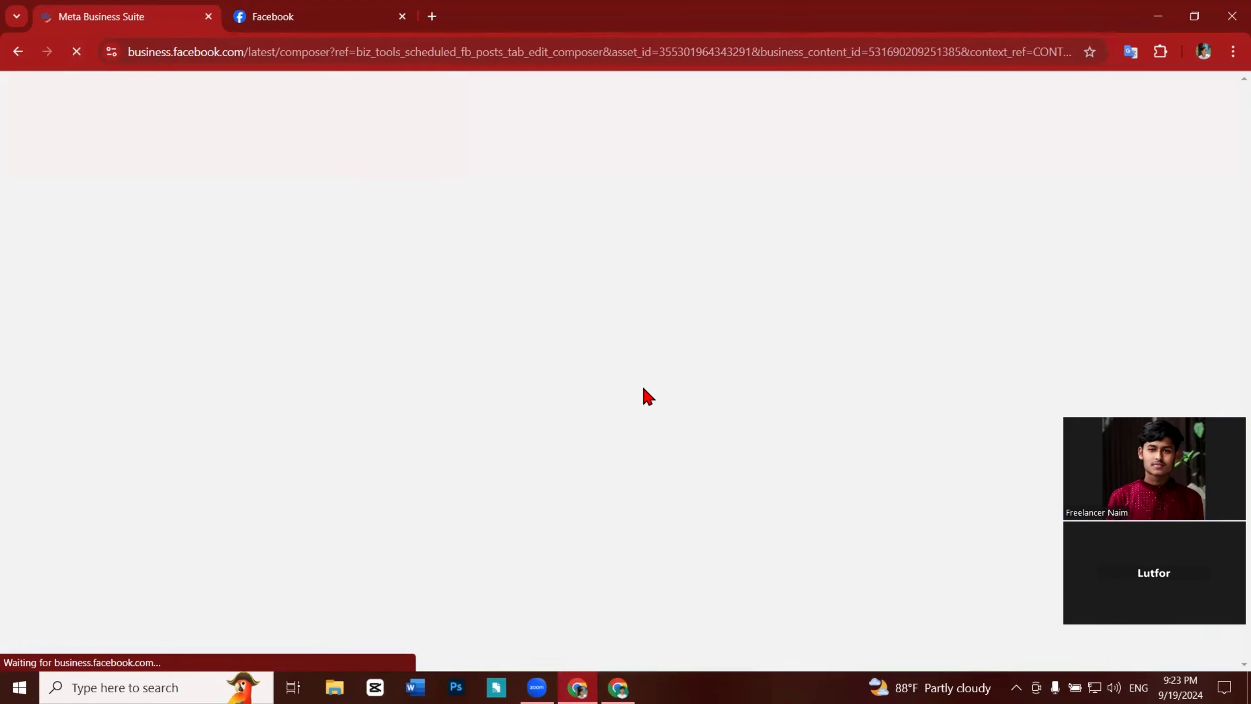
pyautogui.click(304, 20)
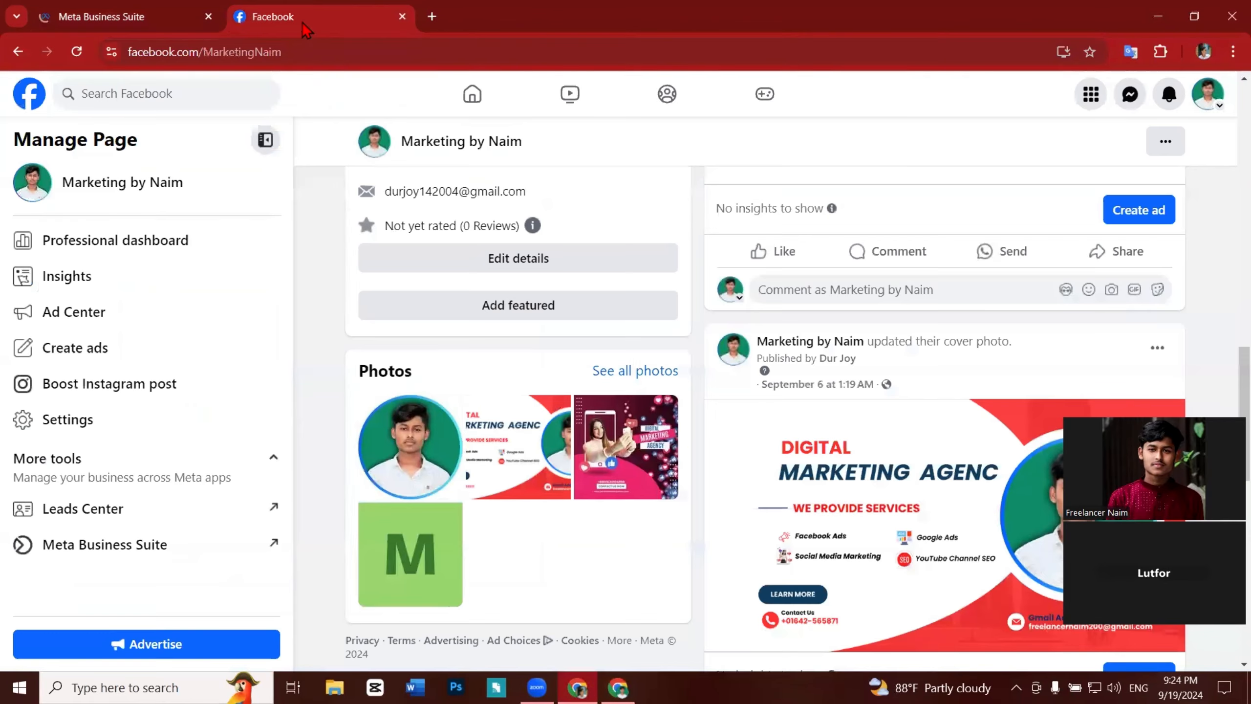
pyautogui.click(402, 16)
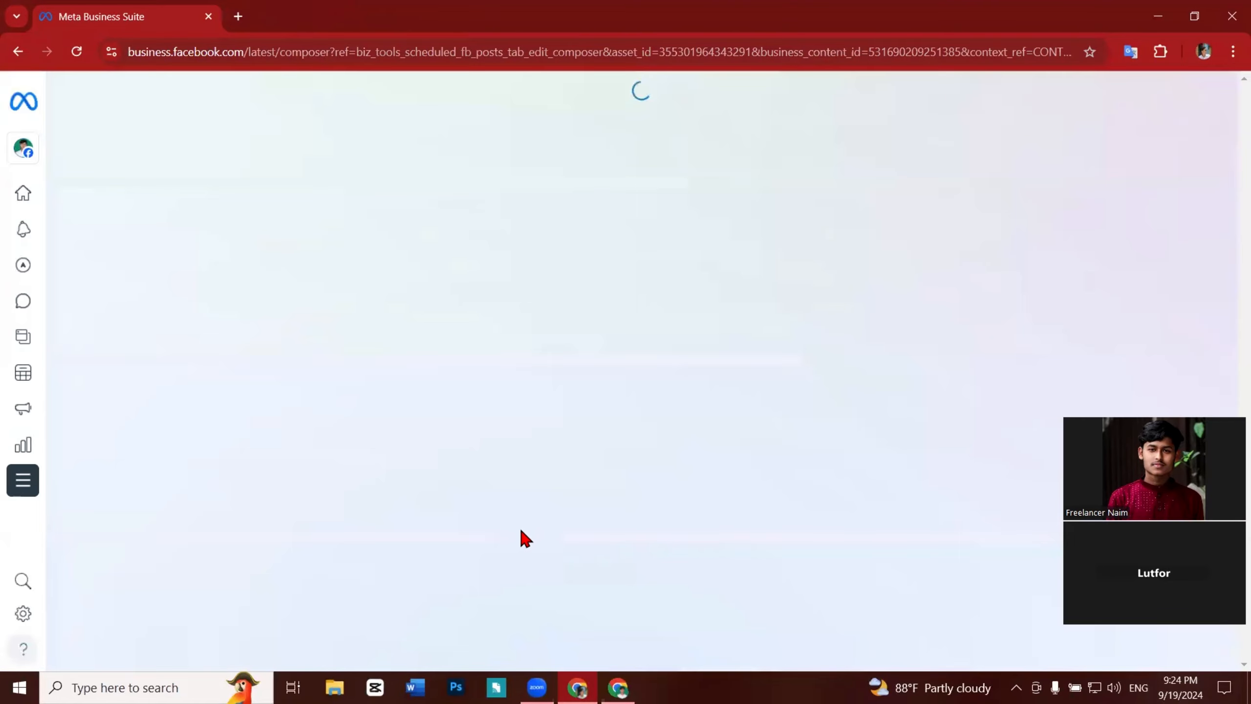
# Step: Add the flower-thumbnail video from the Downloads folder on this computer to the scheduled post
pyautogui.scroll(8, 562, 428)
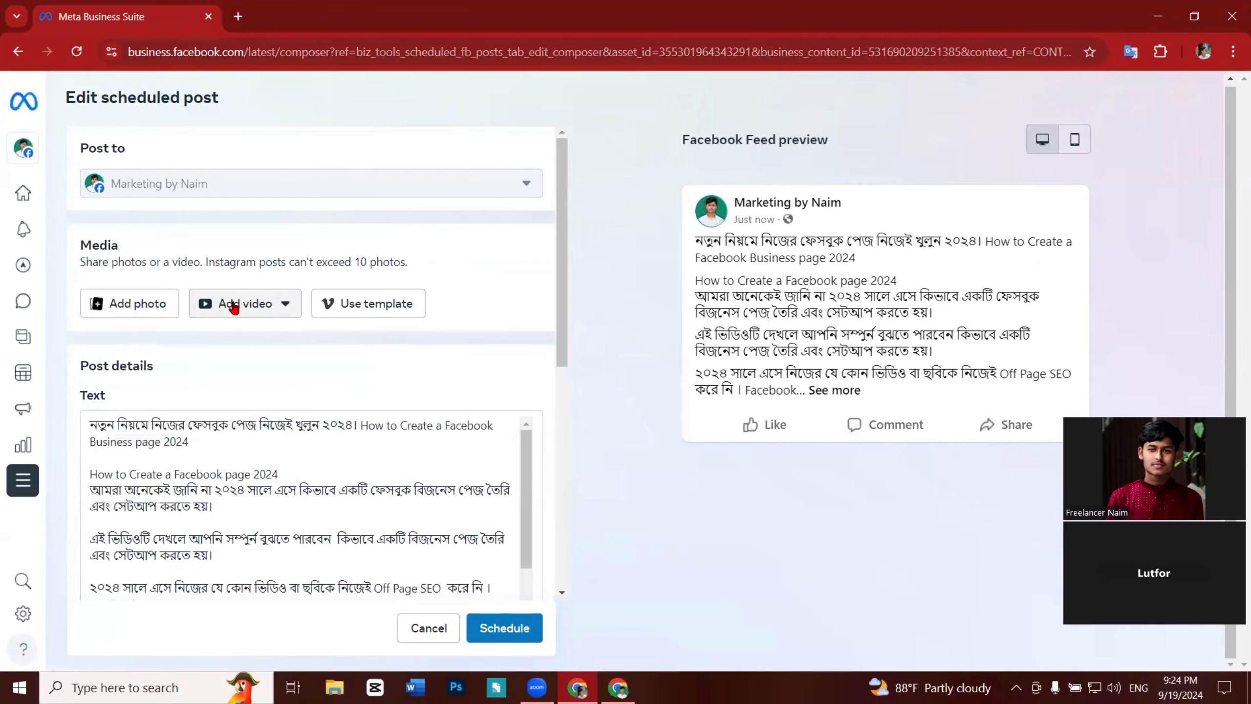
pyautogui.scroll(-5, 163, 320)
pyautogui.scroll(5, 160, 325)
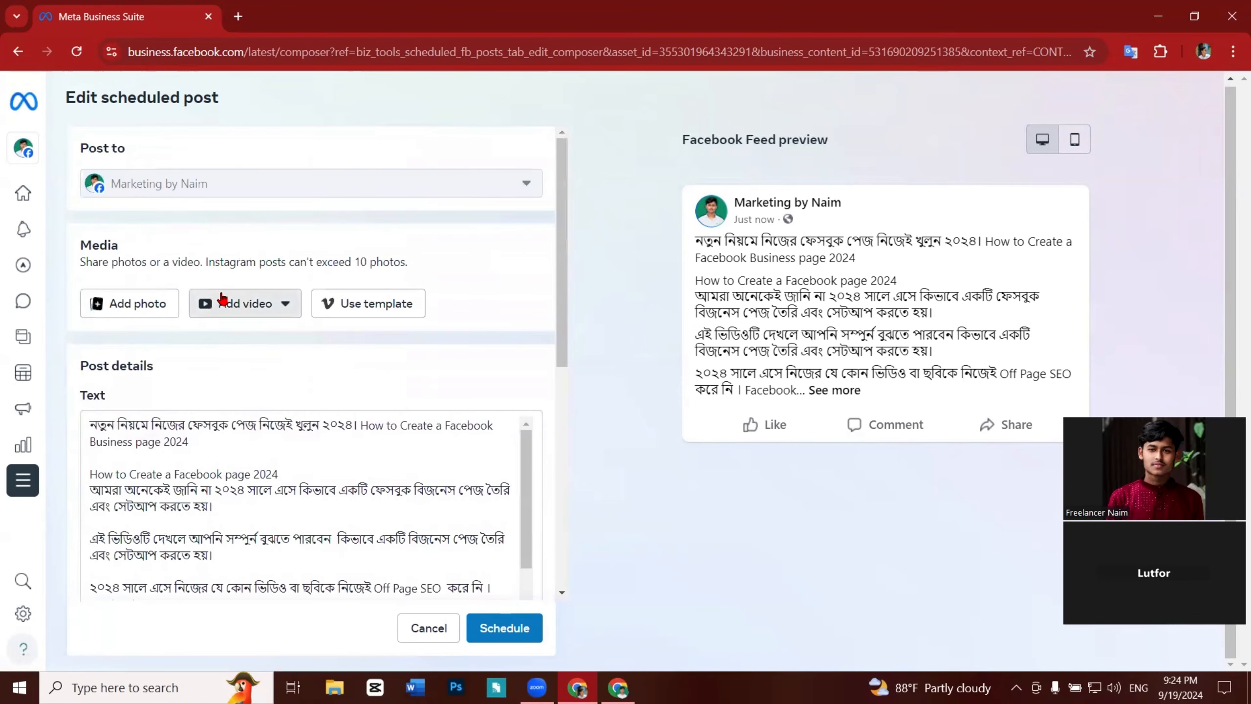
pyautogui.click(249, 305)
pyautogui.click(271, 345)
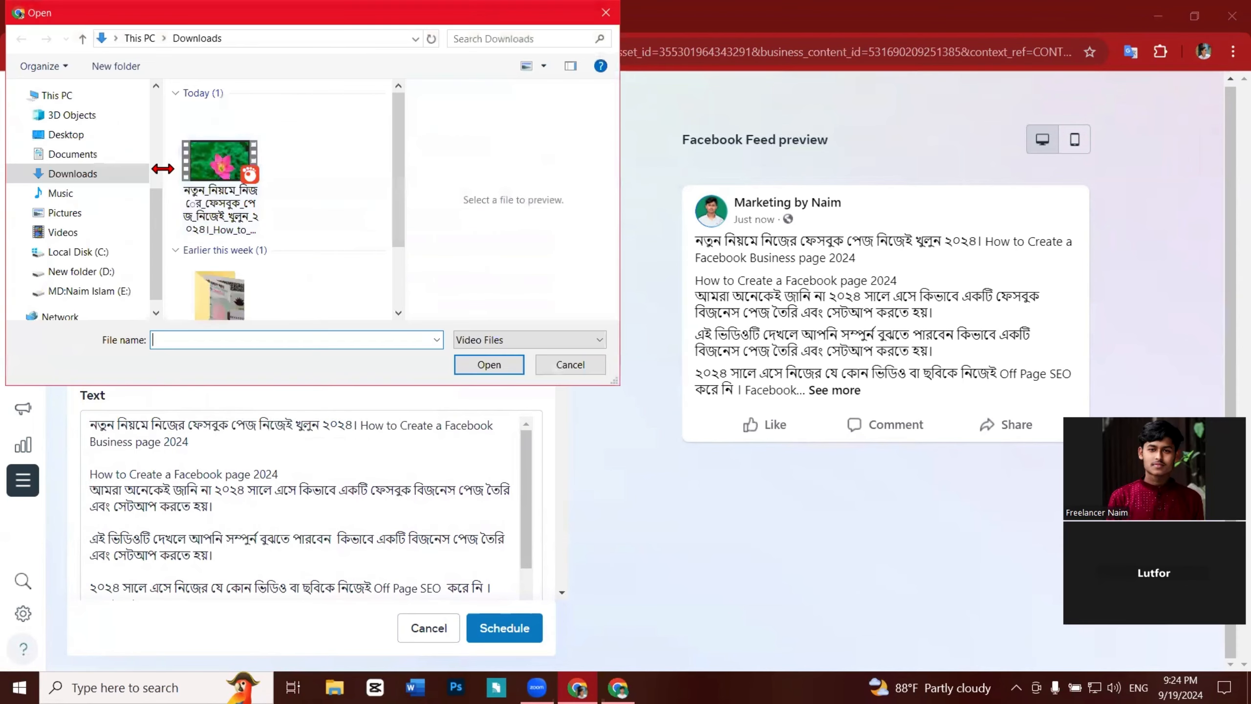
pyautogui.click(220, 167)
pyautogui.click(489, 365)
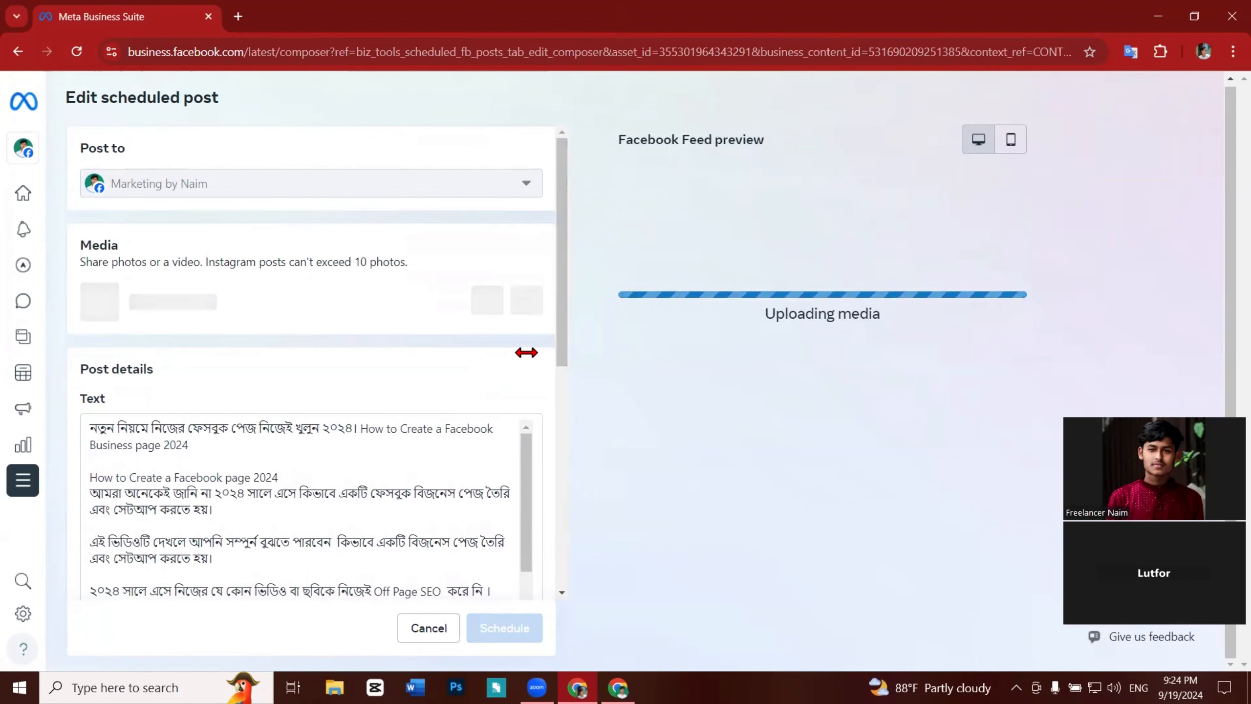
# Step: Check the Pages available in the account switcher and look through the scheduled post's text, collaborator and scheduling options
pyautogui.scroll(-8, 493, 375)
pyautogui.scroll(8, 559, 511)
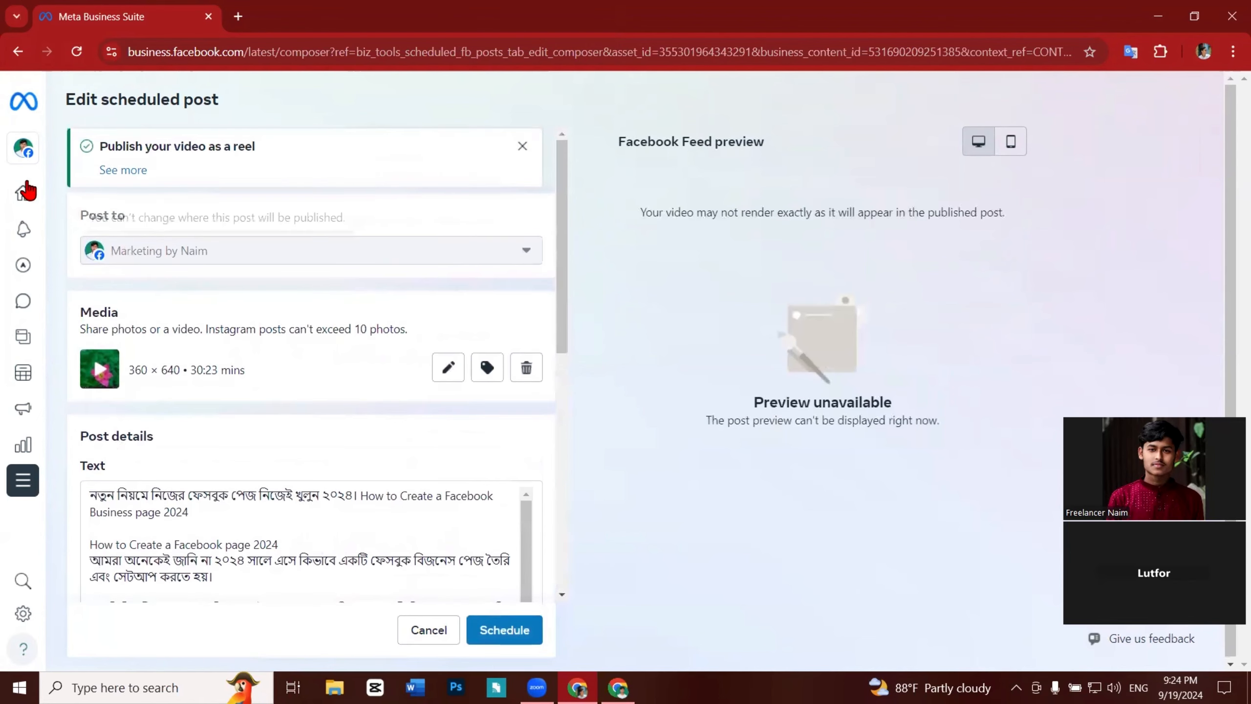
pyautogui.moveTo(22, 158)
pyautogui.click(153, 148)
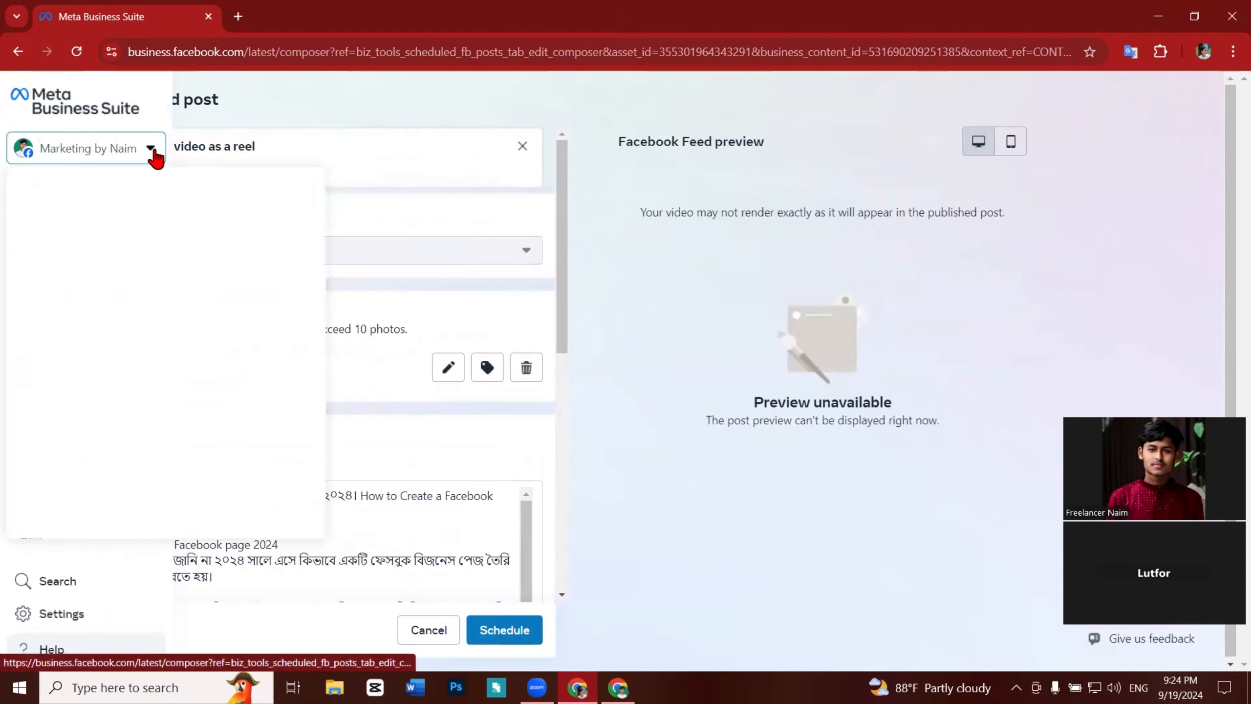
pyautogui.click(154, 149)
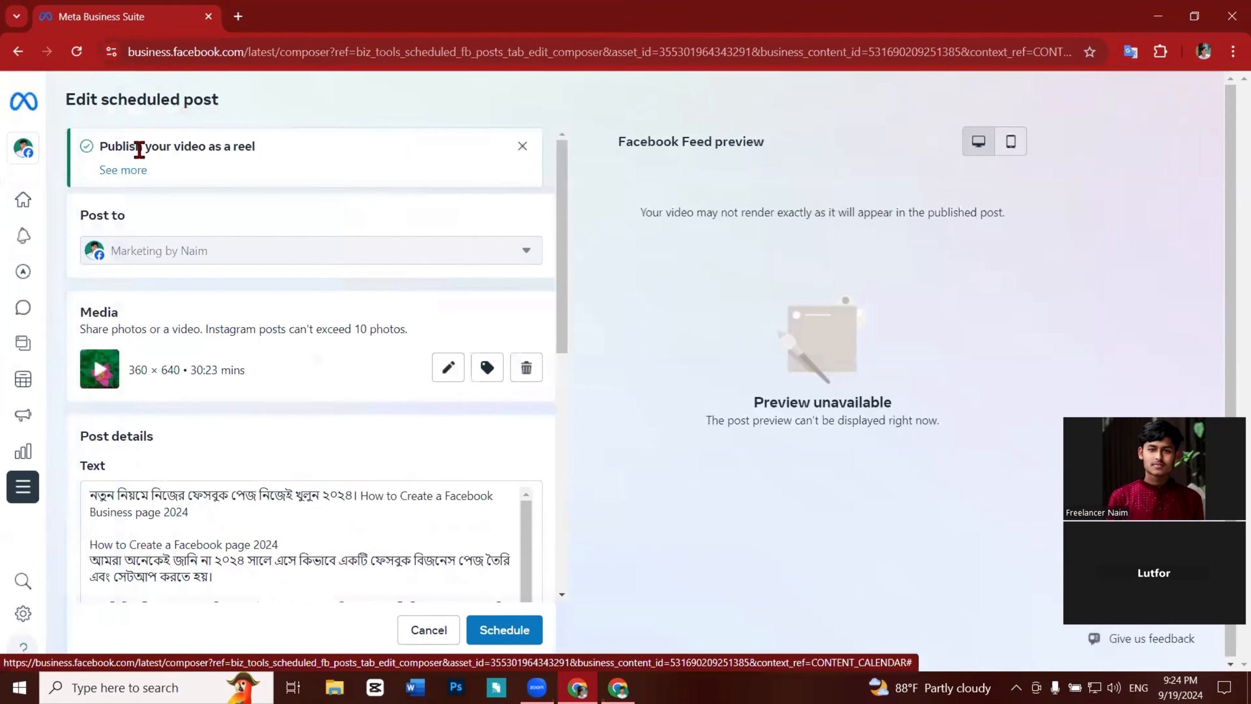
pyautogui.click(34, 158)
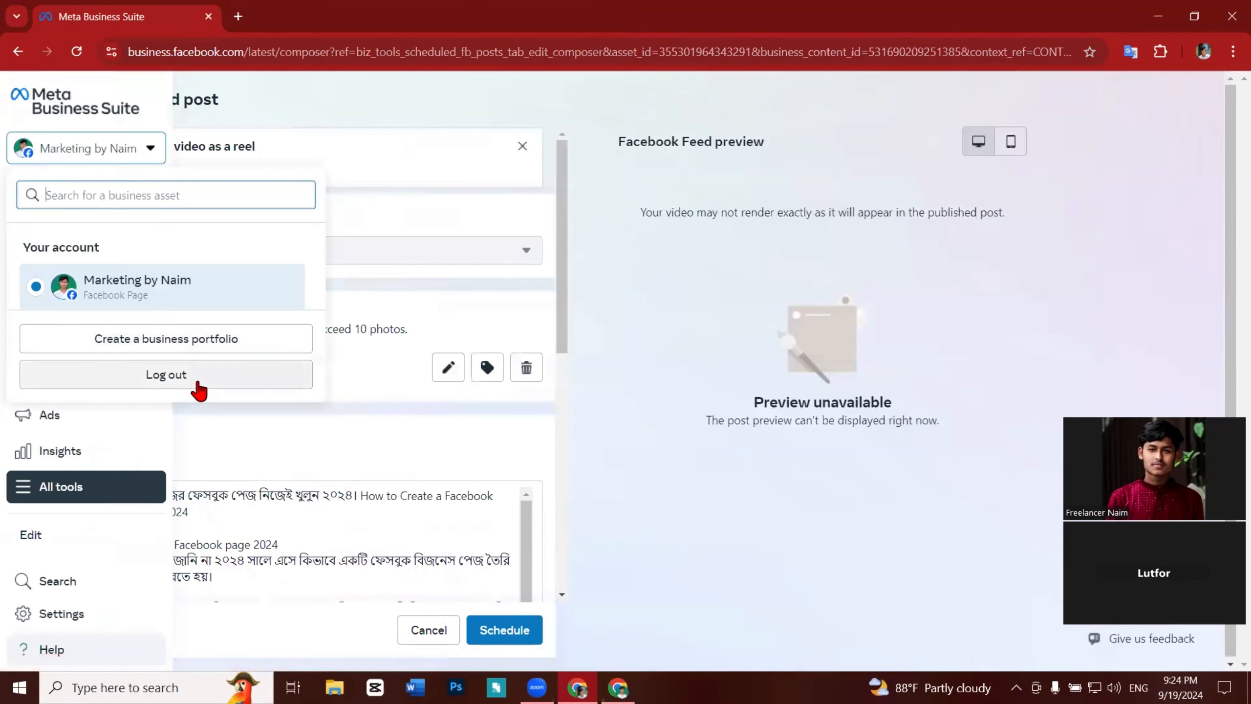
pyautogui.click(616, 296)
pyautogui.scroll(-6, 385, 331)
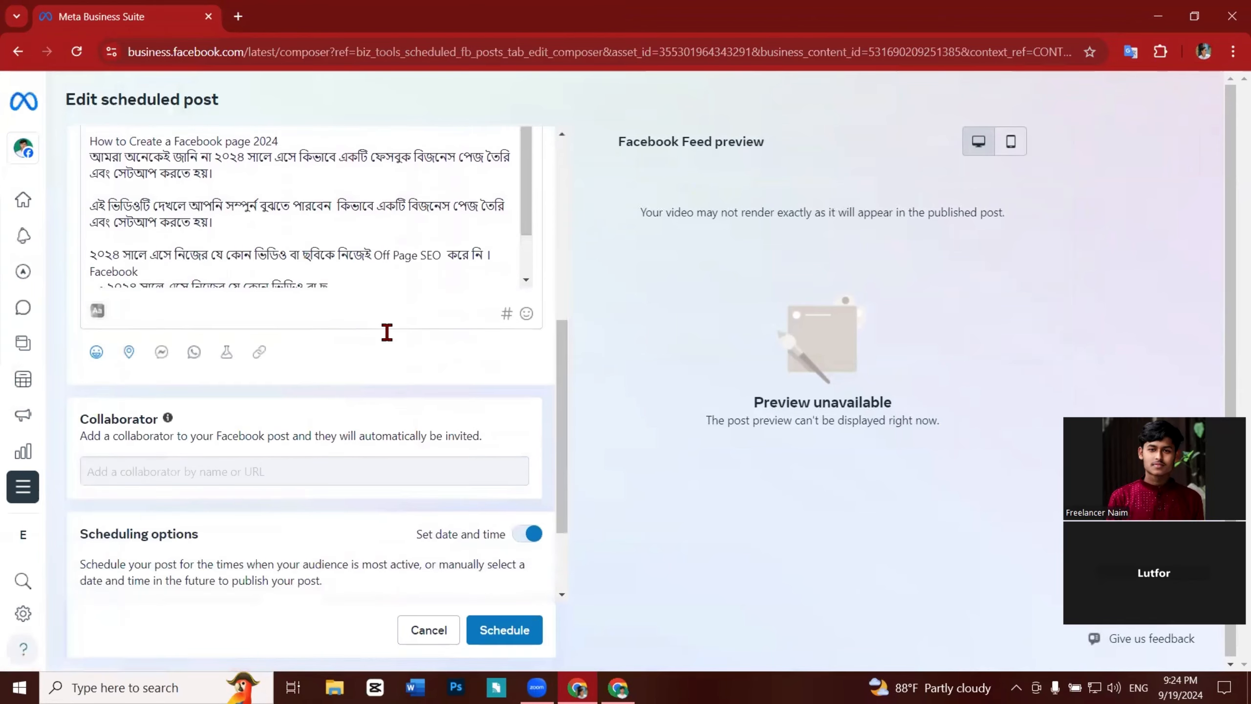
pyautogui.scroll(-3, 385, 337)
pyautogui.scroll(10, 380, 321)
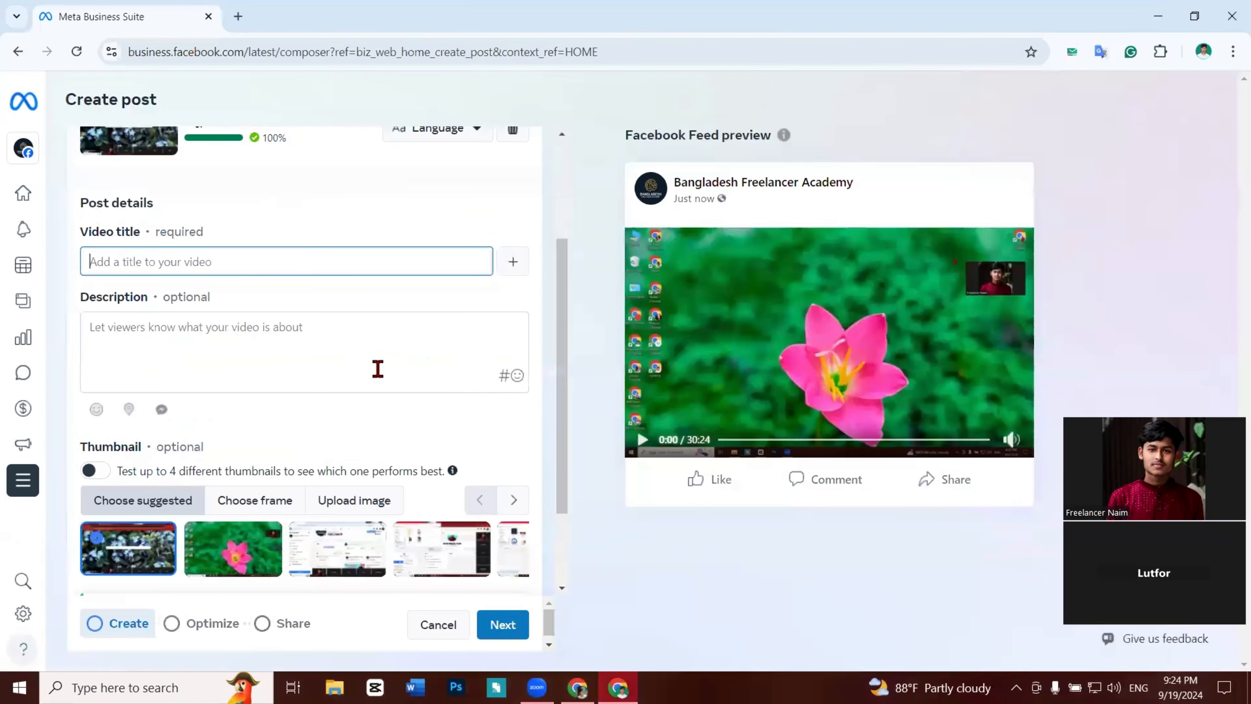
# Step: Point out the Video title field in the Create post form with a Lightshot rectangle and discard the capture
pyautogui.scroll(3, 231, 305)
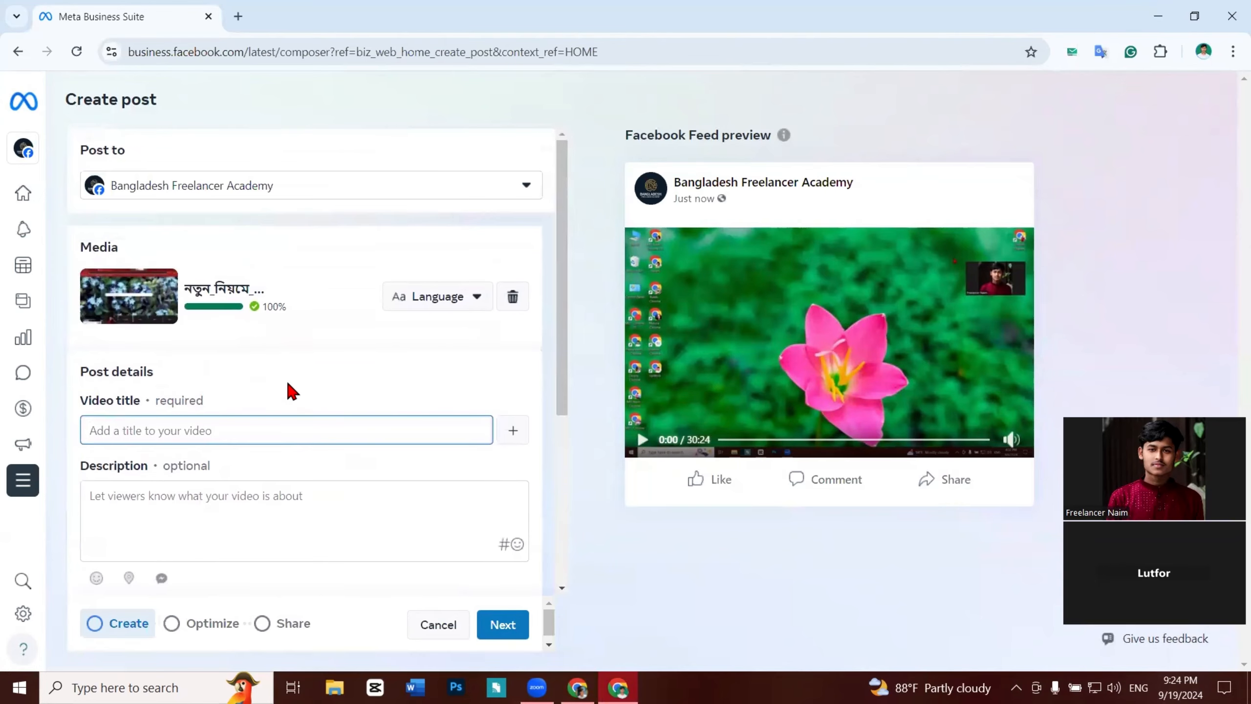
pyautogui.scroll(-3, 170, 341)
pyautogui.press('Print')
pyautogui.moveTo(66, 217)
pyautogui.mouseDown()
pyautogui.moveTo(150, 289)
pyautogui.moveTo(507, 311)
pyautogui.mouseUp()
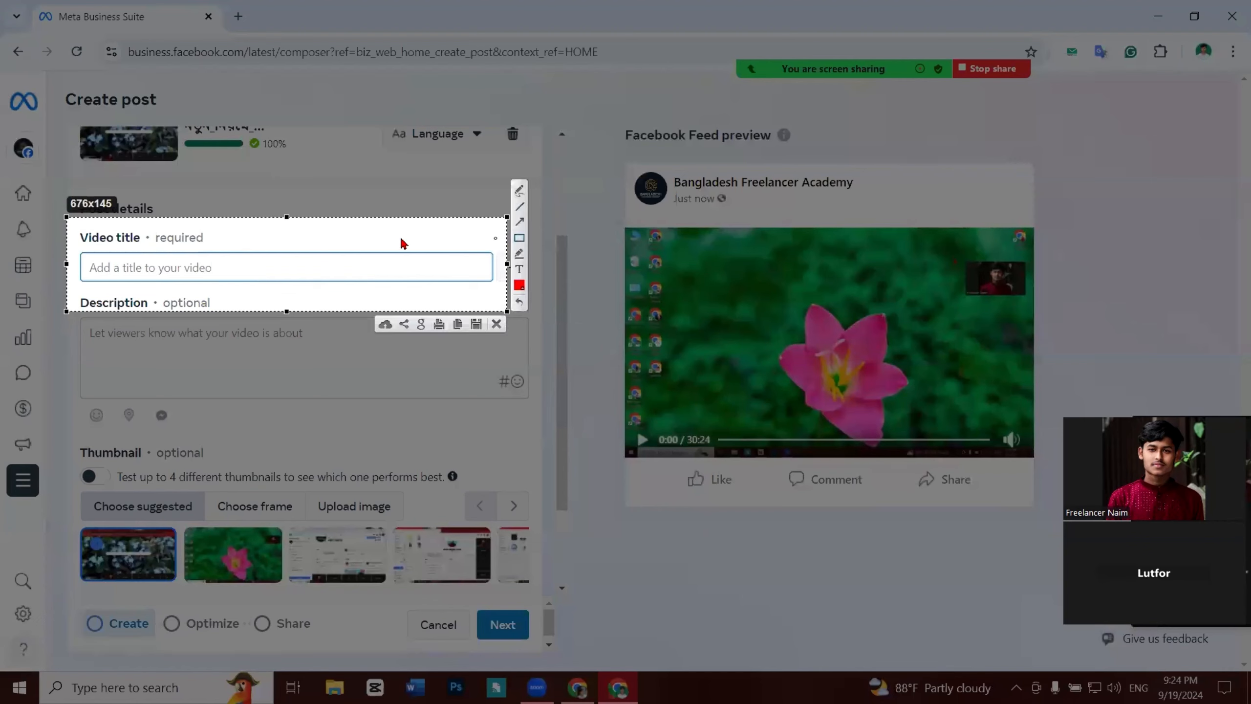
pyautogui.moveTo(74, 240); pyautogui.dragTo(300, 295)
pyautogui.click(496, 324)
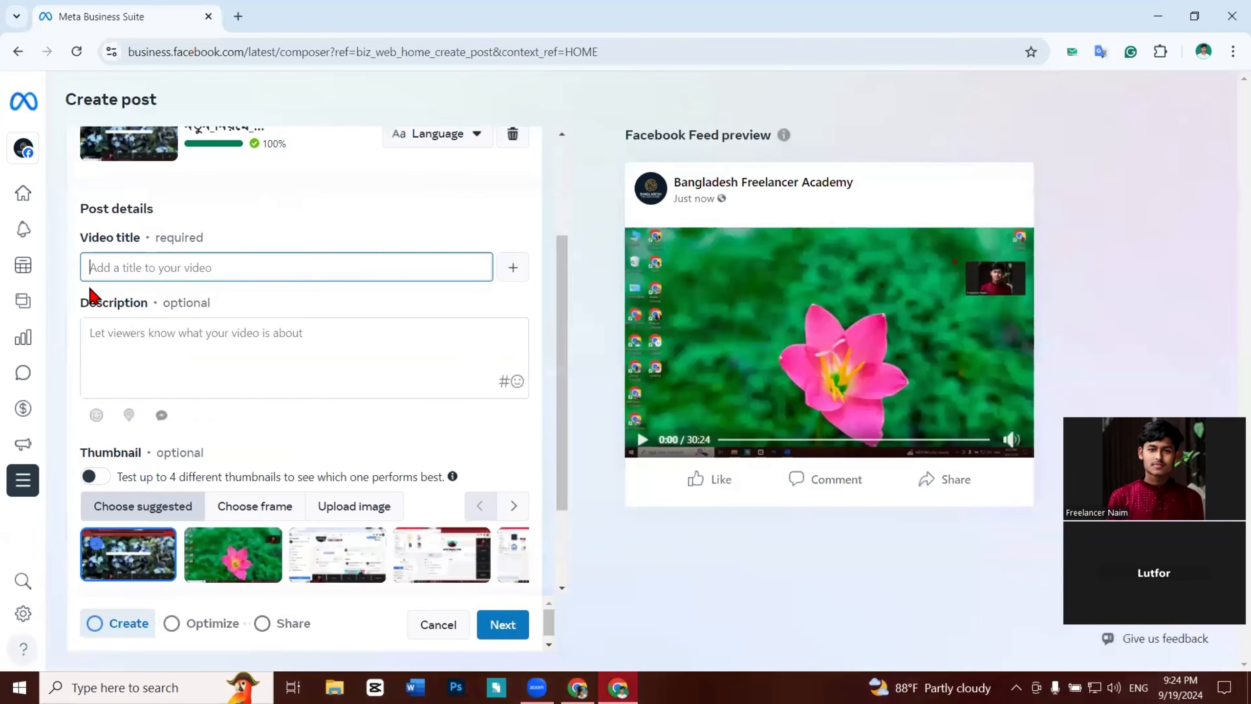
# Step: Box the optional Description label in red on a new Lightshot capture and discard the capture
pyautogui.press('Print')
pyautogui.moveTo(75, 290); pyautogui.dragTo(37, 360)
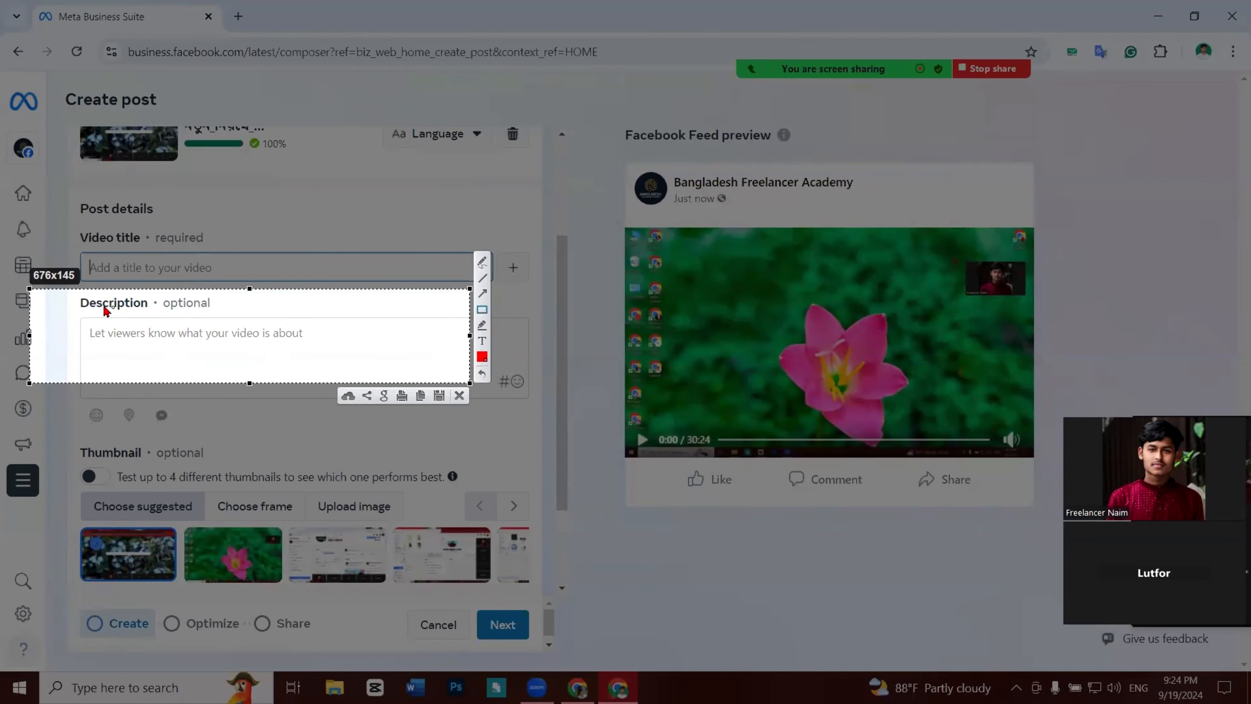
pyautogui.moveTo(78, 299); pyautogui.dragTo(226, 317)
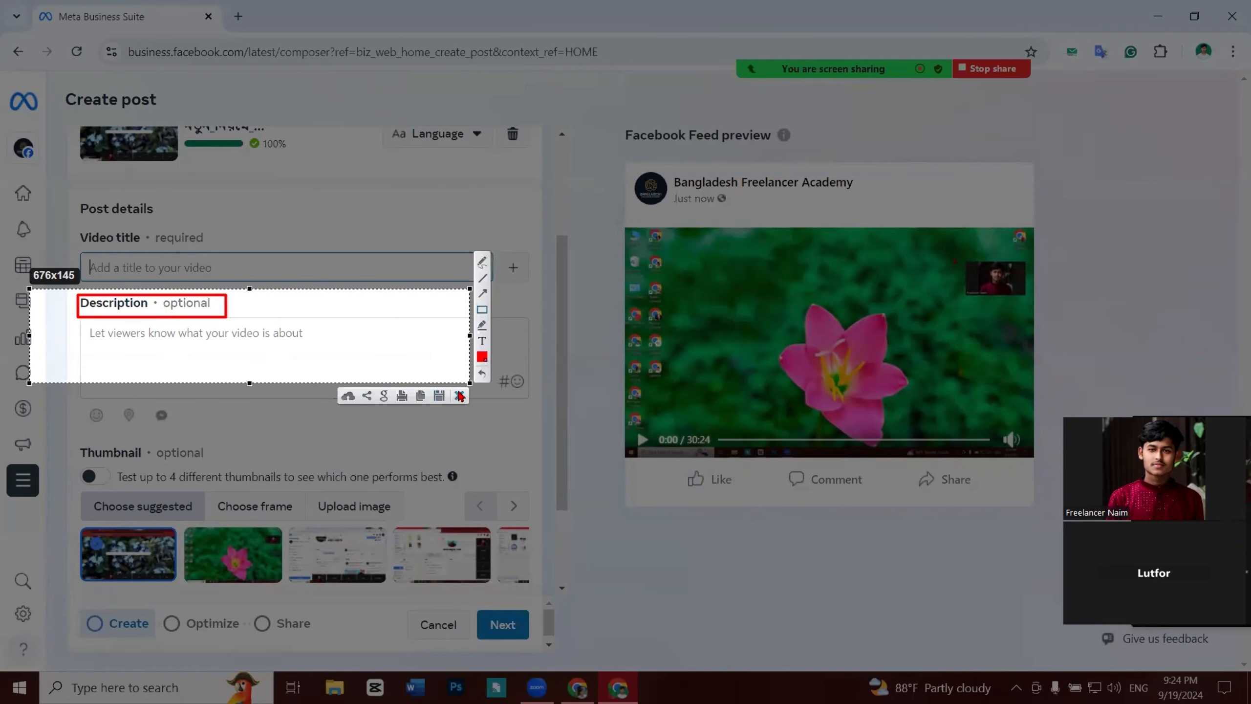
pyautogui.click(459, 396)
# Step: Open Facebook in a new browser tab and go to the Bangladesh Freelancer Academy Page
pyautogui.click(238, 16)
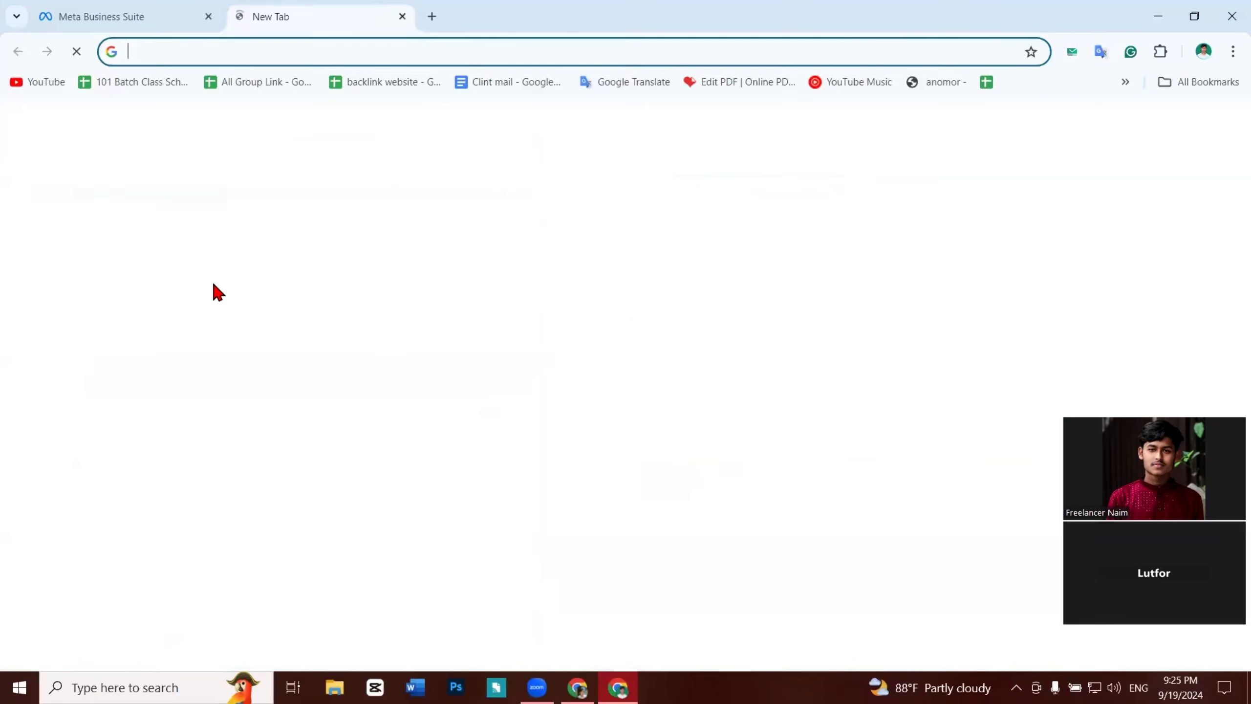
pyautogui.click(218, 397)
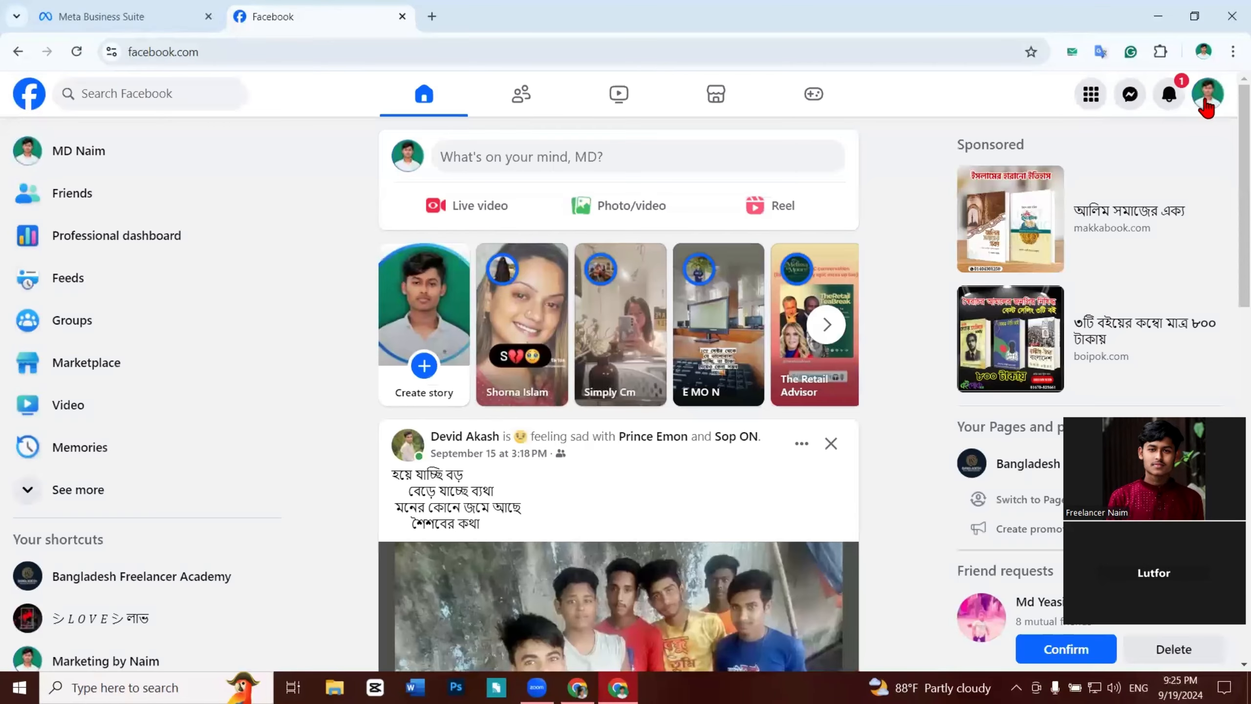
pyautogui.click(1208, 95)
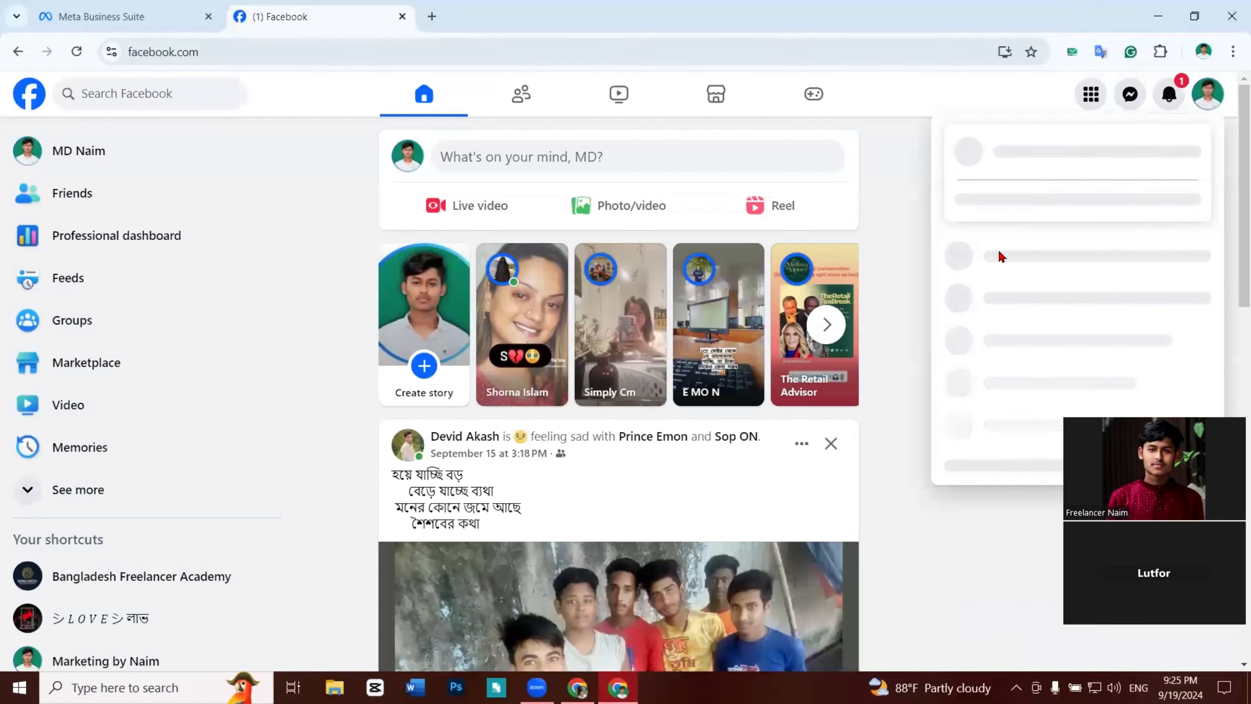
pyautogui.click(169, 587)
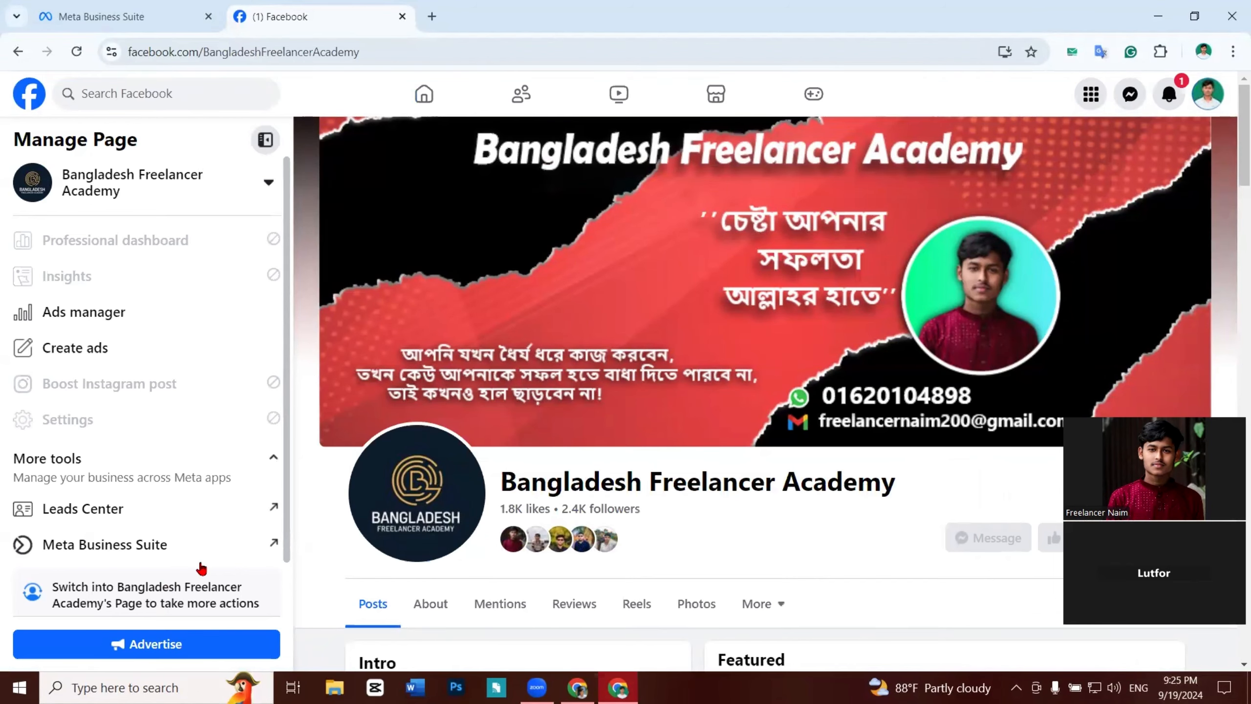
# Step: Switch into the Bangladesh Freelancer Academy Page, reloading it to retry, and glance at the Create post tab while it loads
pyautogui.scroll(-1, 201, 568)
pyautogui.click(146, 577)
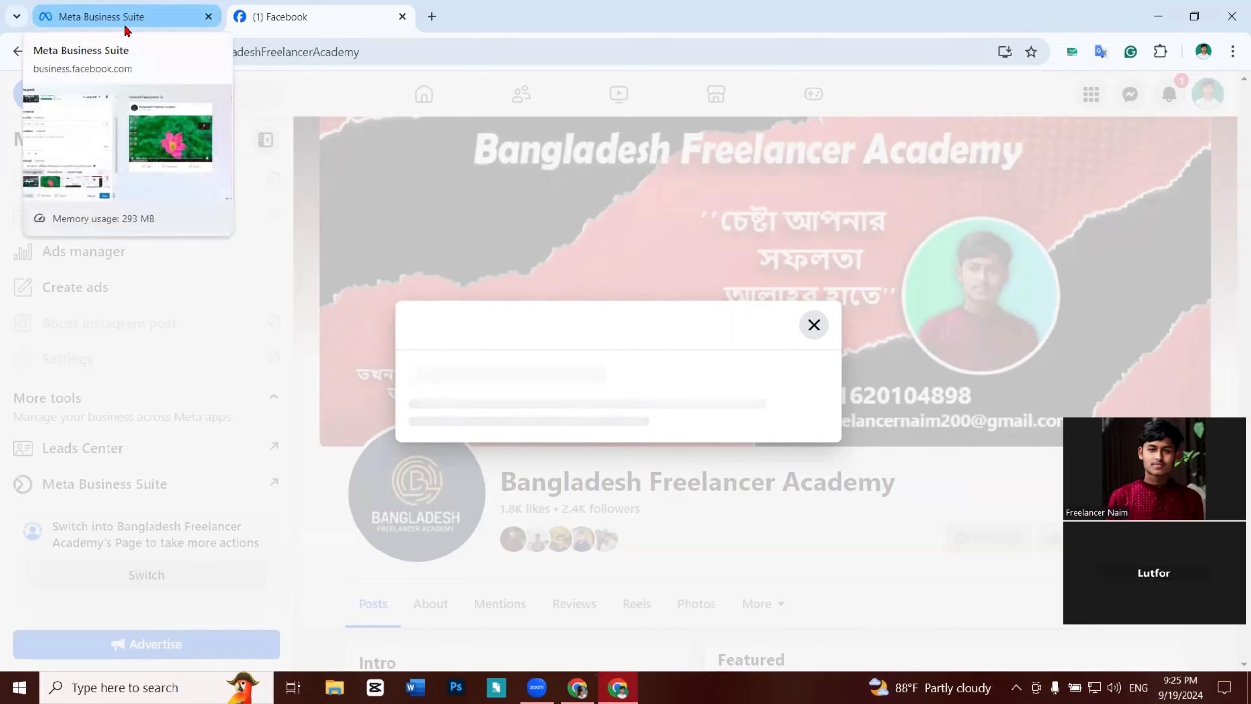
pyautogui.click(76, 52)
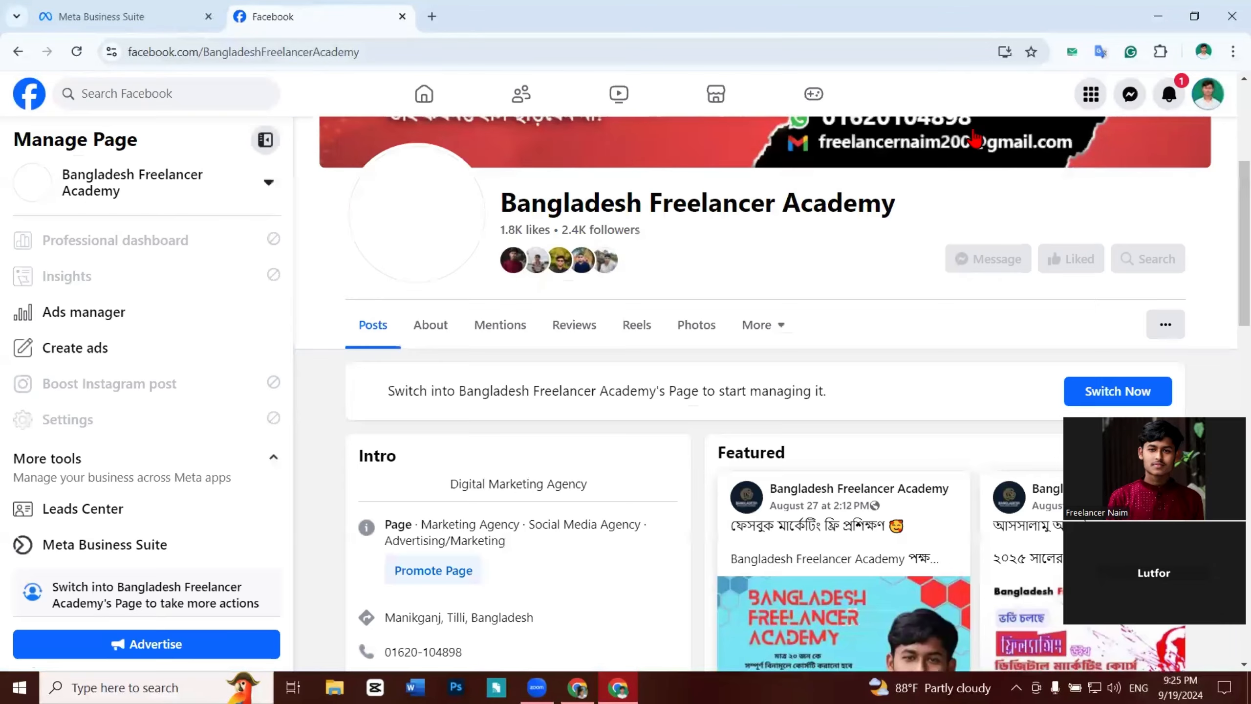
pyautogui.click(1103, 391)
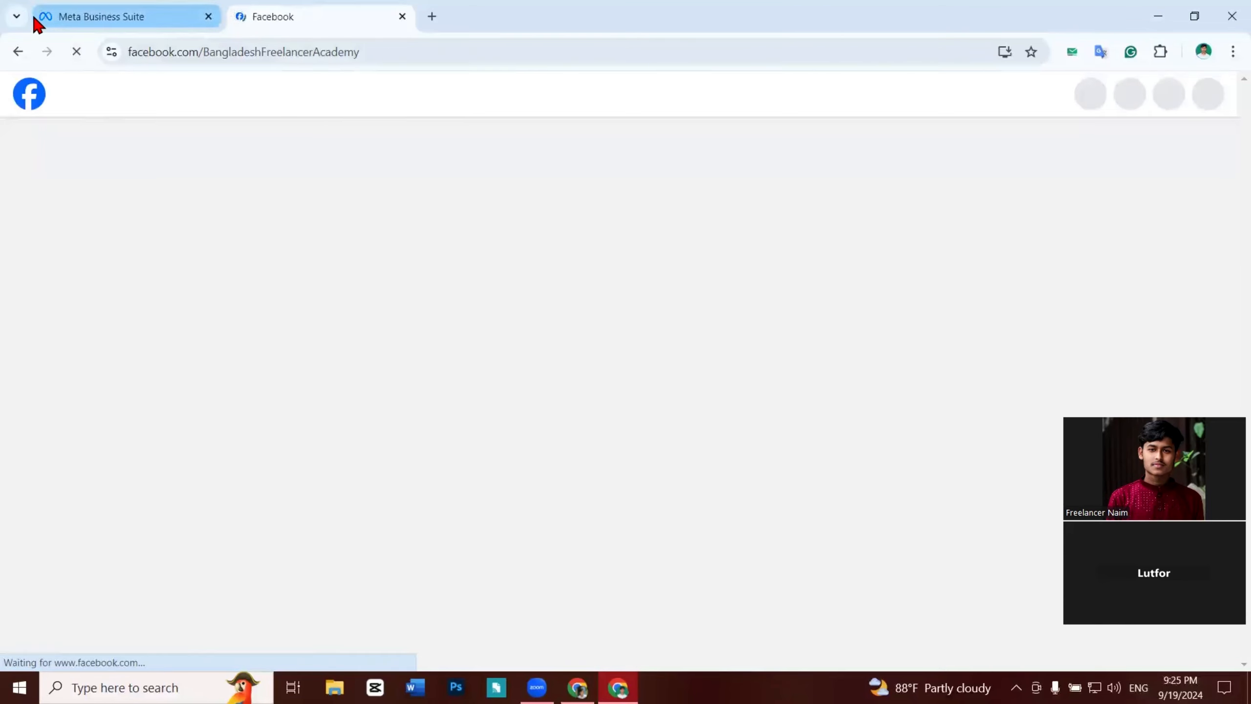
pyautogui.click(50, 19)
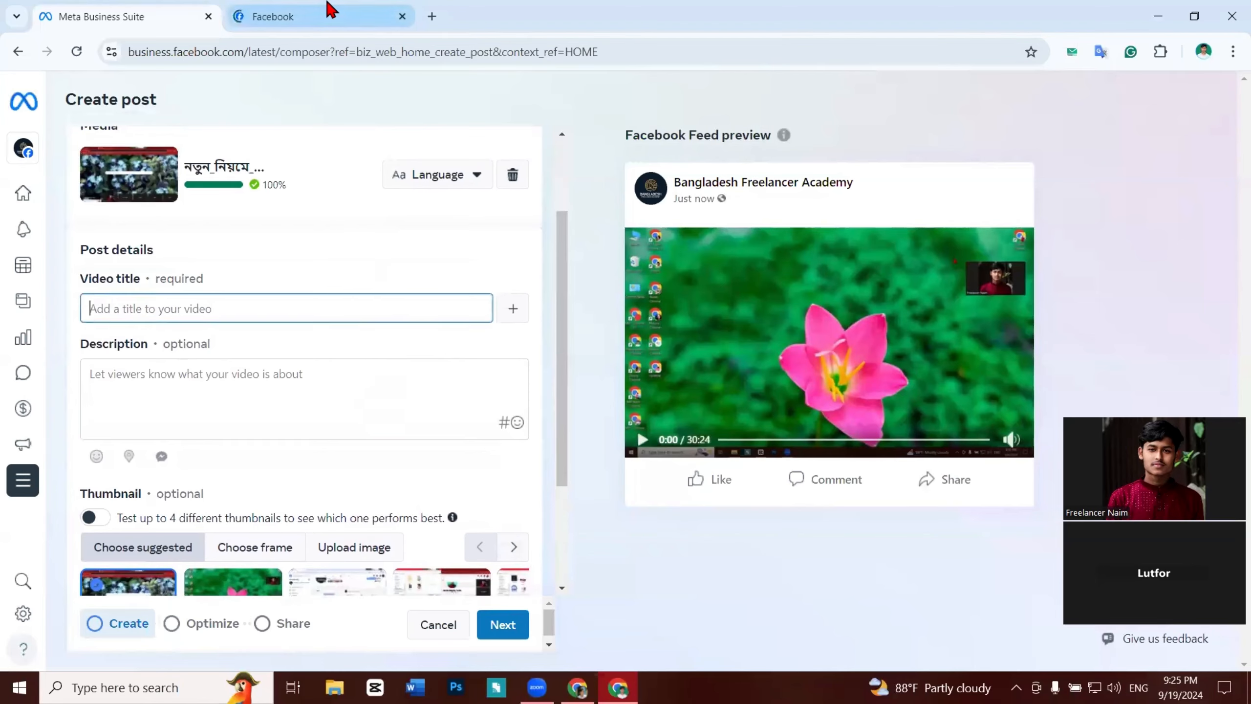
pyautogui.click(327, 13)
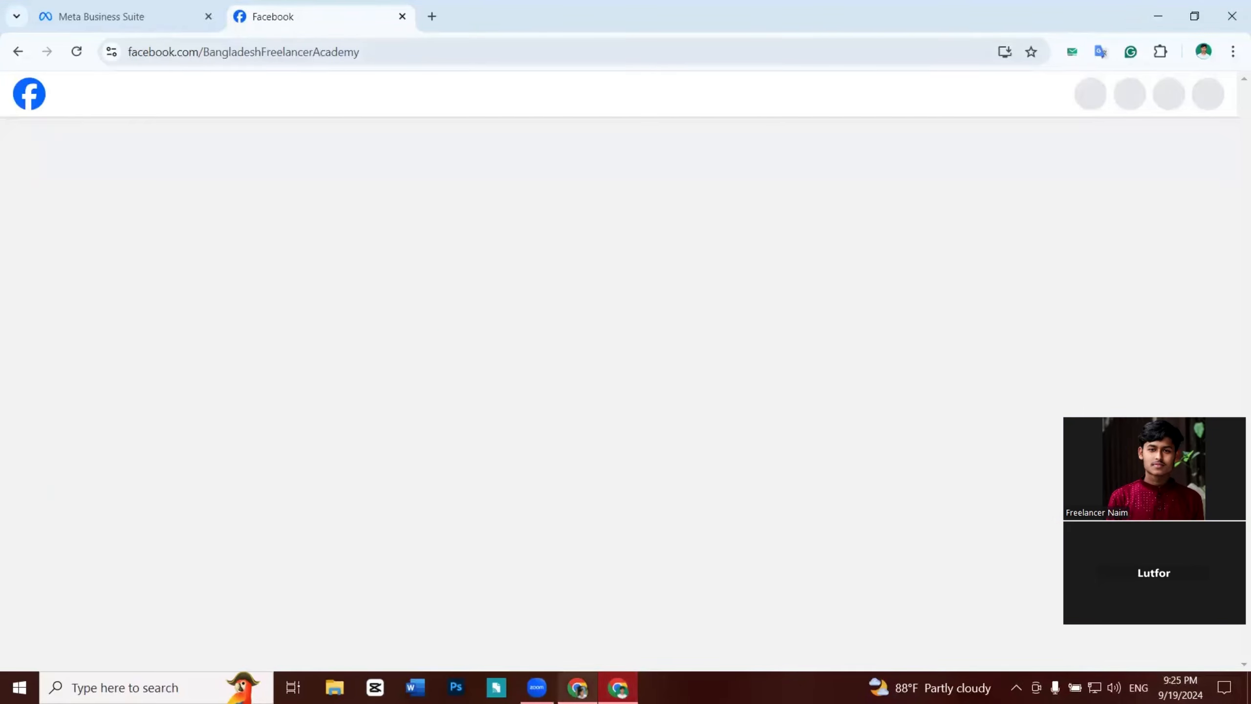
# Step: Close the other browser window with the scheduled post, leaving the page without saving the edits
pyautogui.click(578, 688)
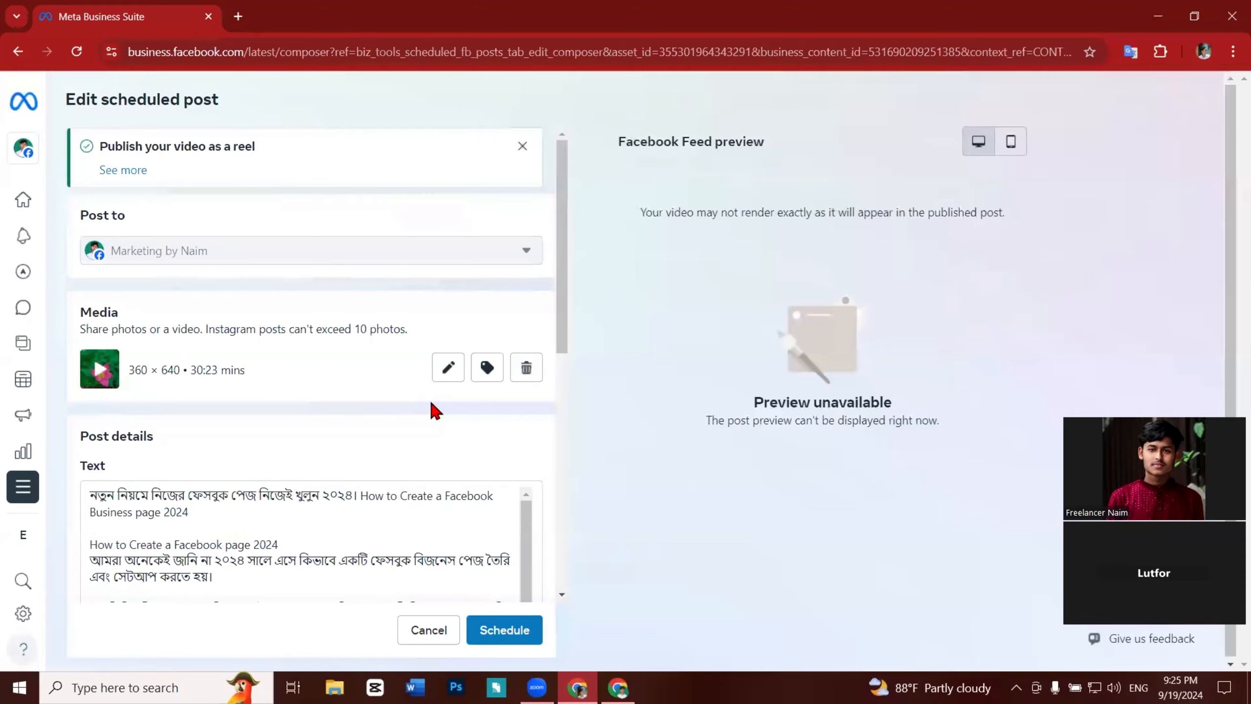
pyautogui.click(1230, 12)
pyautogui.click(719, 197)
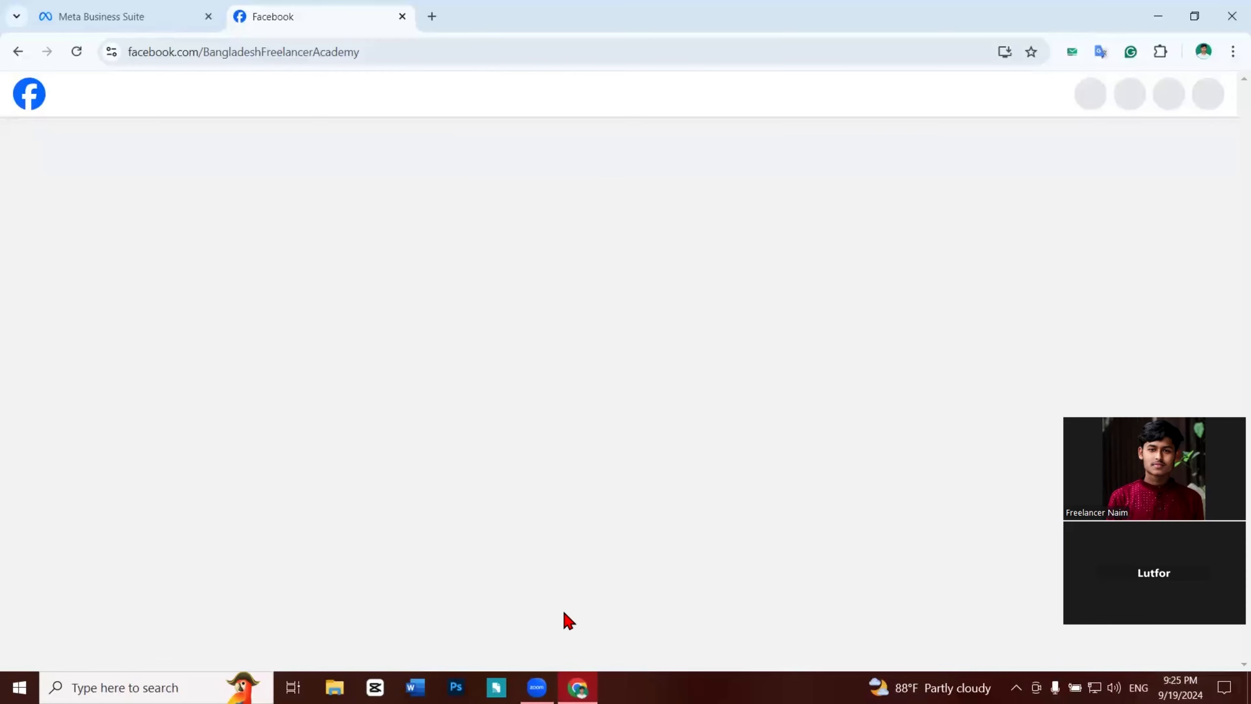
# Step: Start a photo/video post on the Facebook Page, attach a video from Downloads, and close the post draft
pyautogui.click(75, 52)
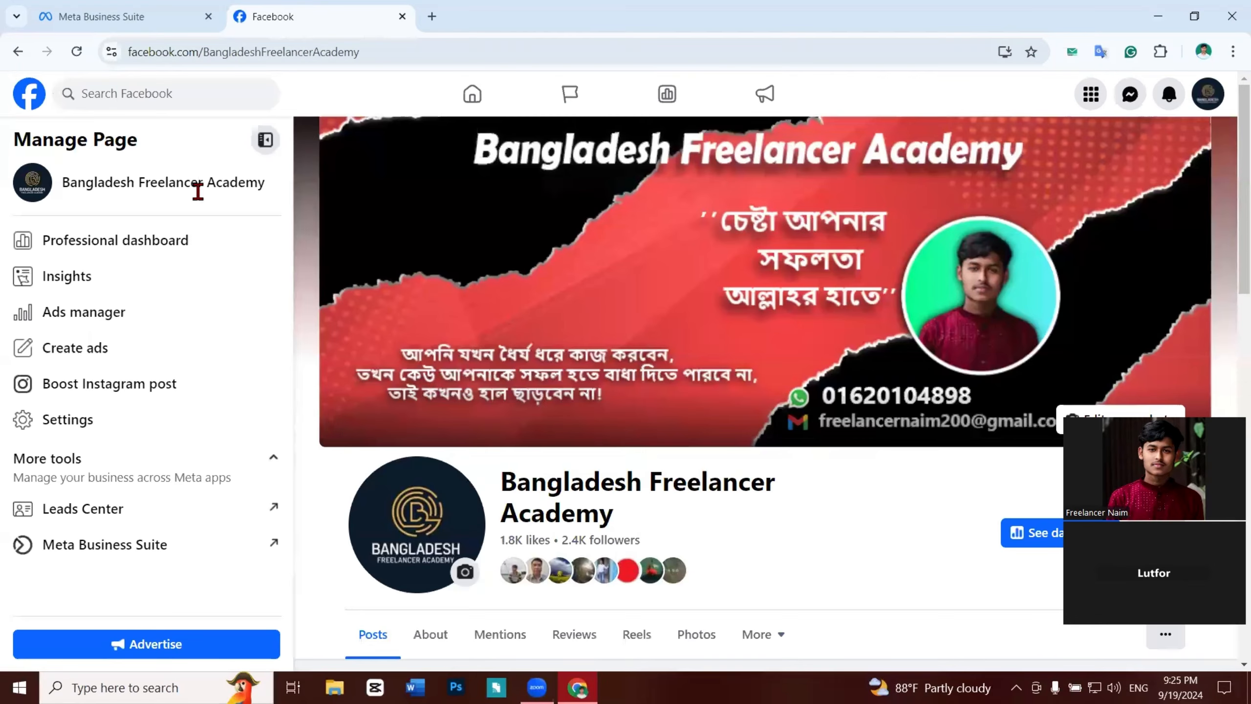
pyautogui.scroll(-5, 760, 413)
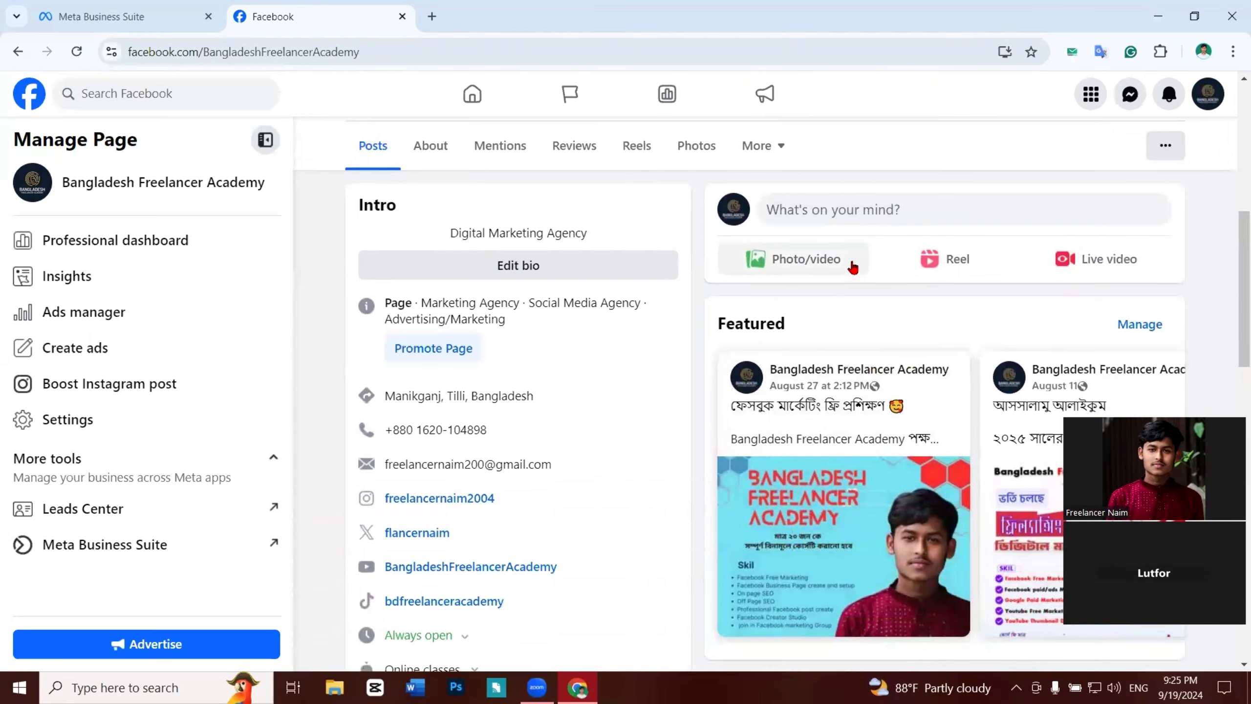
pyautogui.click(855, 267)
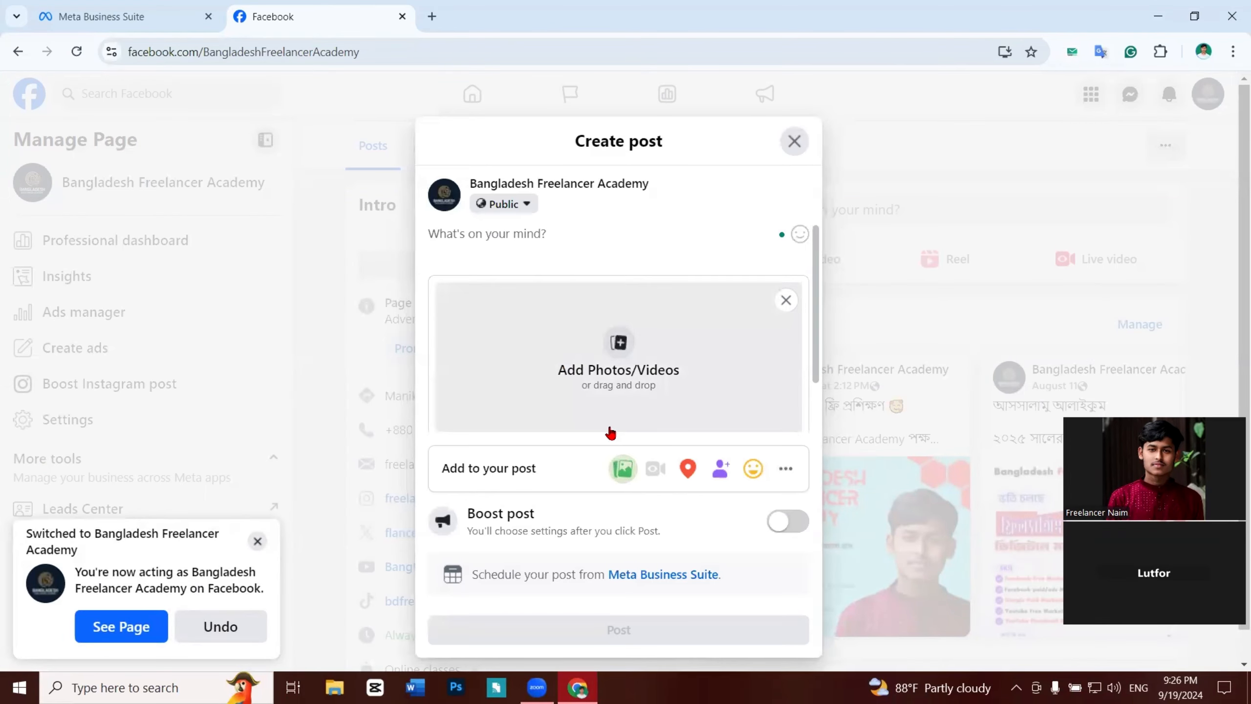
pyautogui.click(621, 345)
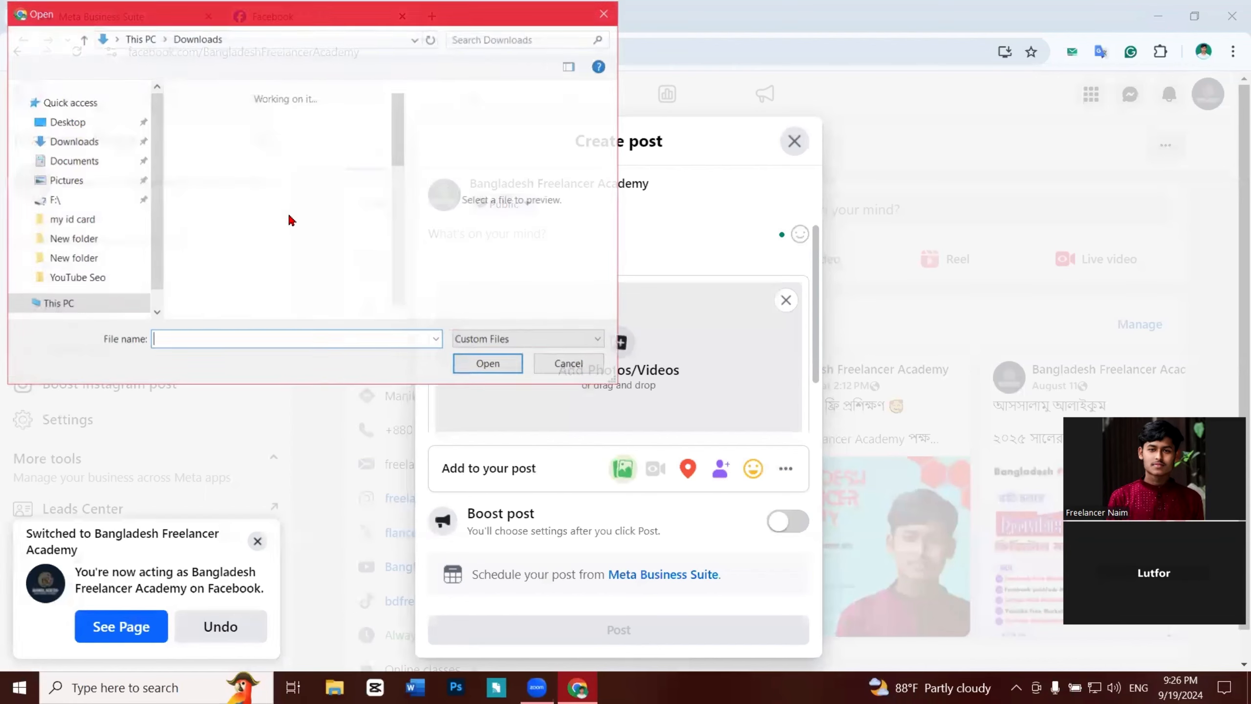
pyautogui.click(490, 365)
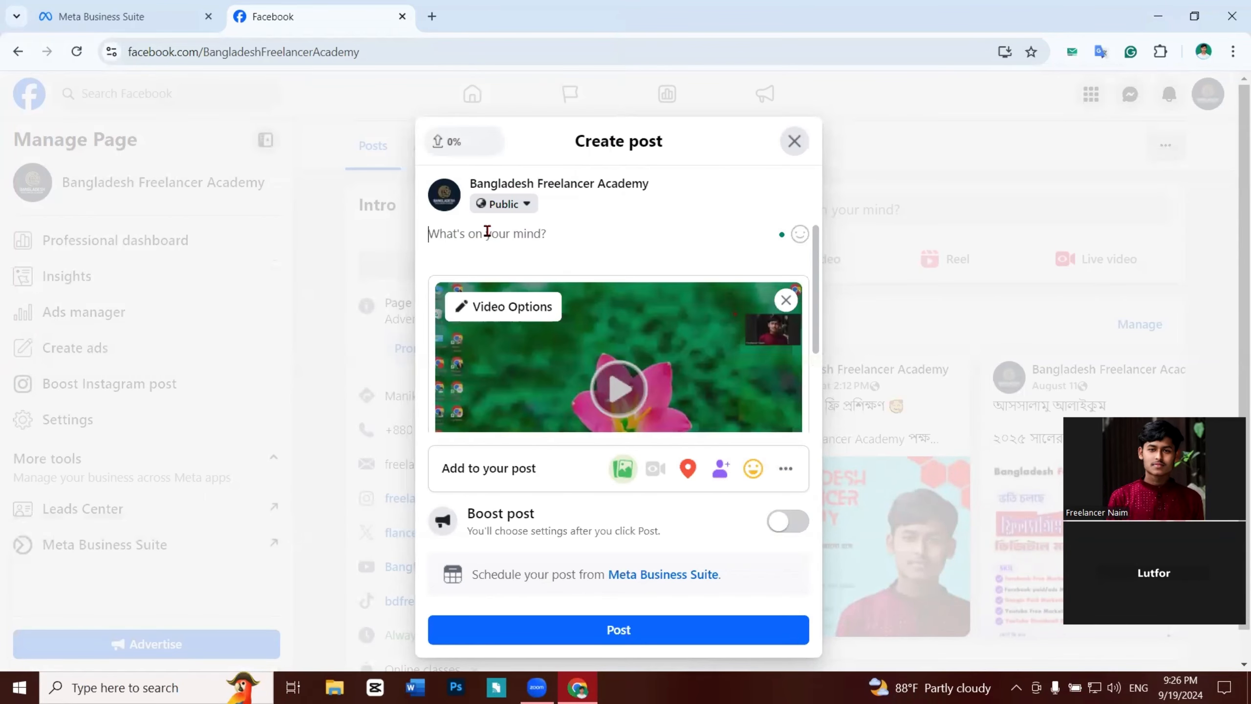
pyautogui.scroll(-3, 582, 286)
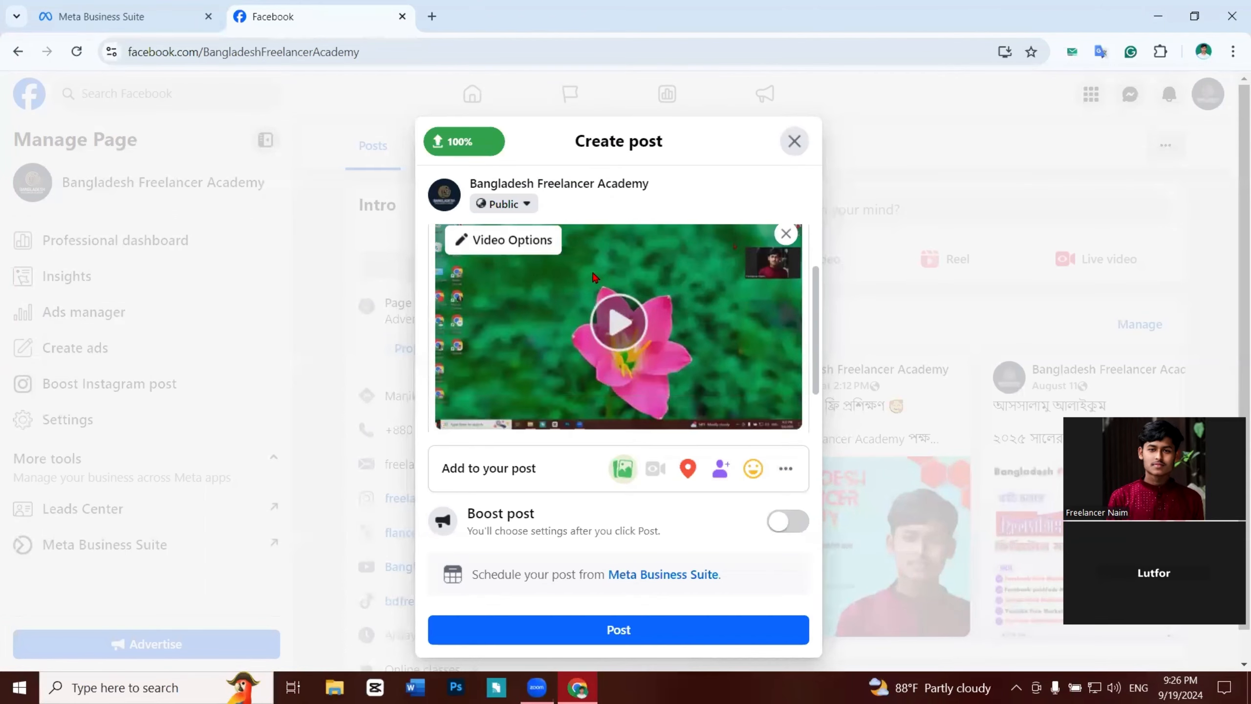
pyautogui.click(795, 141)
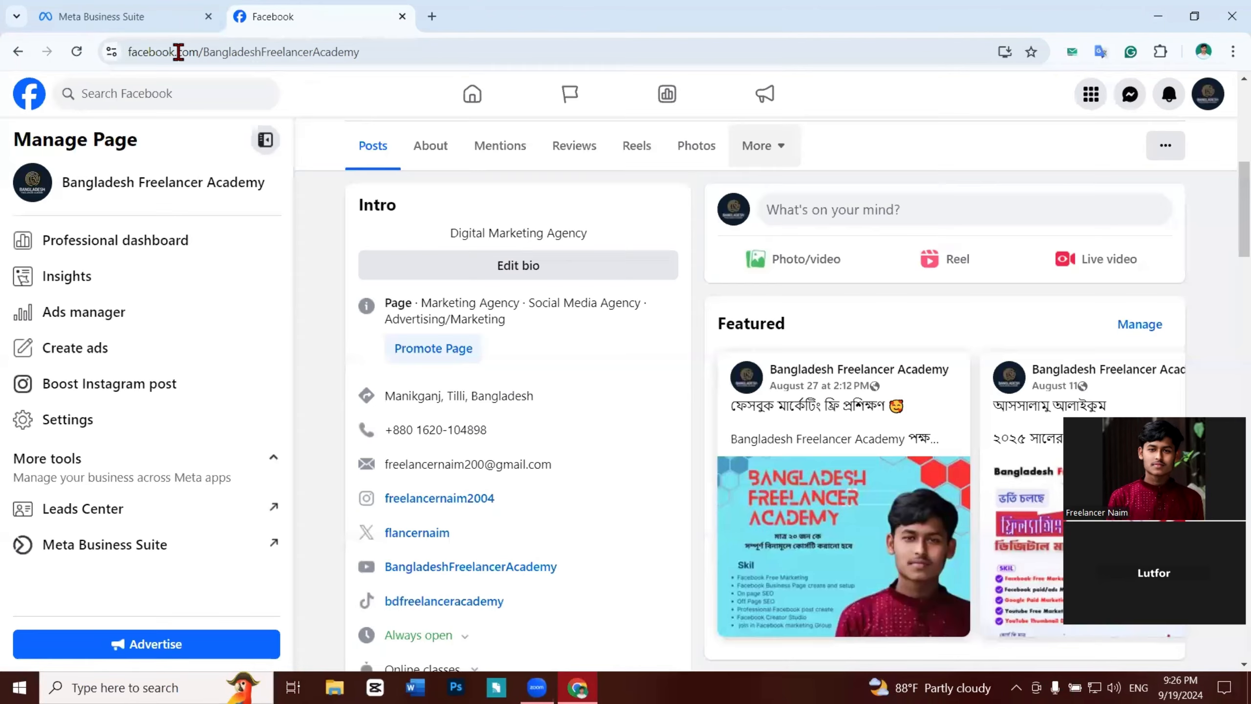
# Step: Return to the Meta Business Suite composer and review the Video title, Description, Thumbnail and Post to fields
pyautogui.click(122, 22)
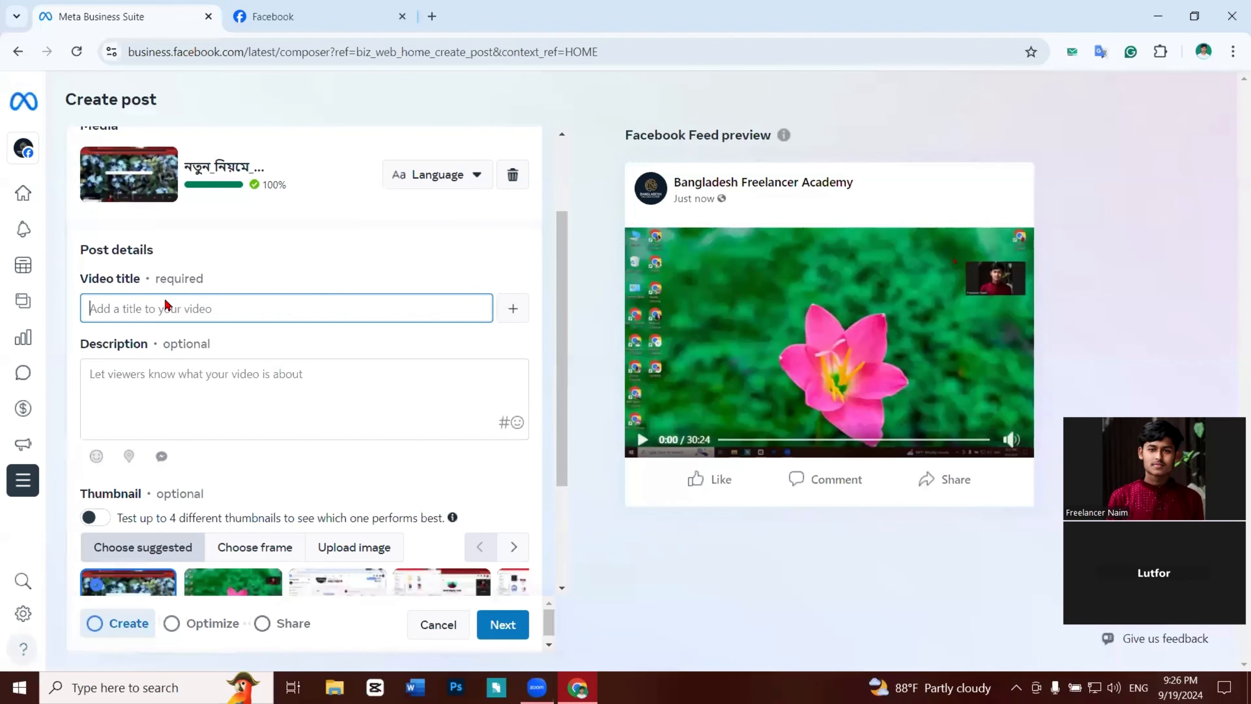
pyautogui.moveTo(87, 267); pyautogui.dragTo(238, 271)
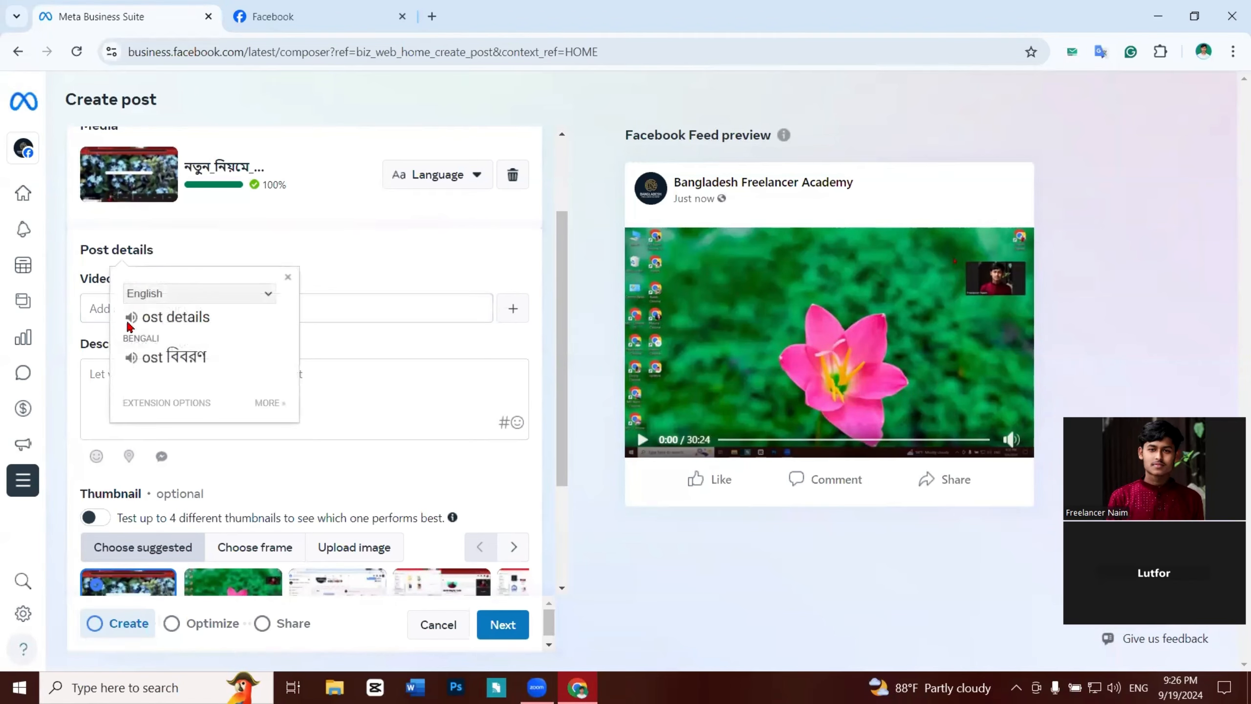
pyautogui.moveTo(80, 344); pyautogui.dragTo(345, 344)
pyautogui.scroll(-3, 543, 387)
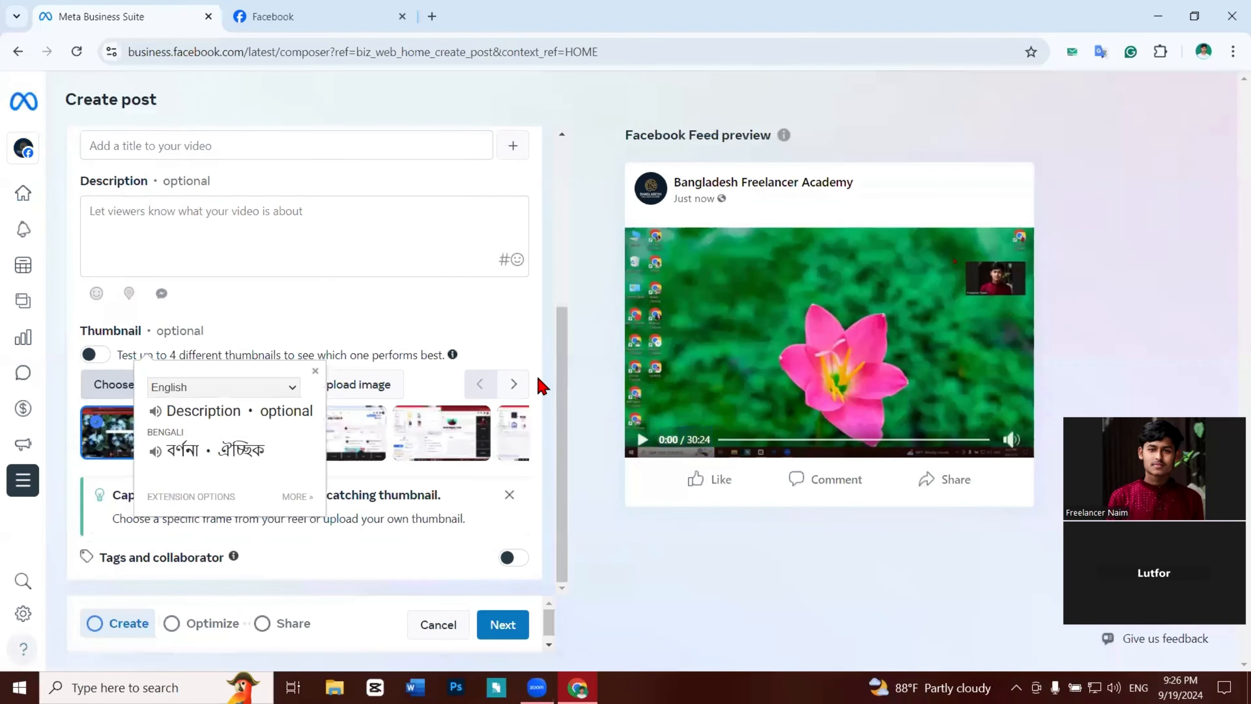
pyautogui.moveTo(225, 336); pyautogui.dragTo(87, 331)
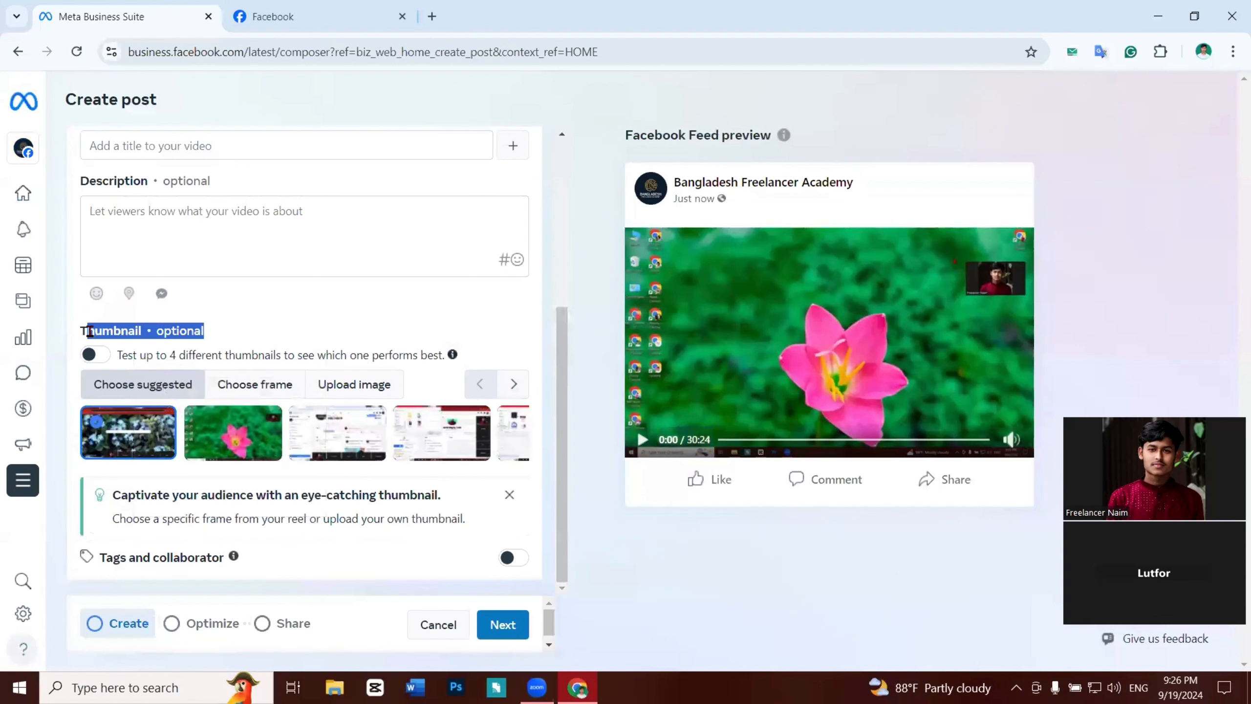
pyautogui.click(350, 330)
pyautogui.click(353, 329)
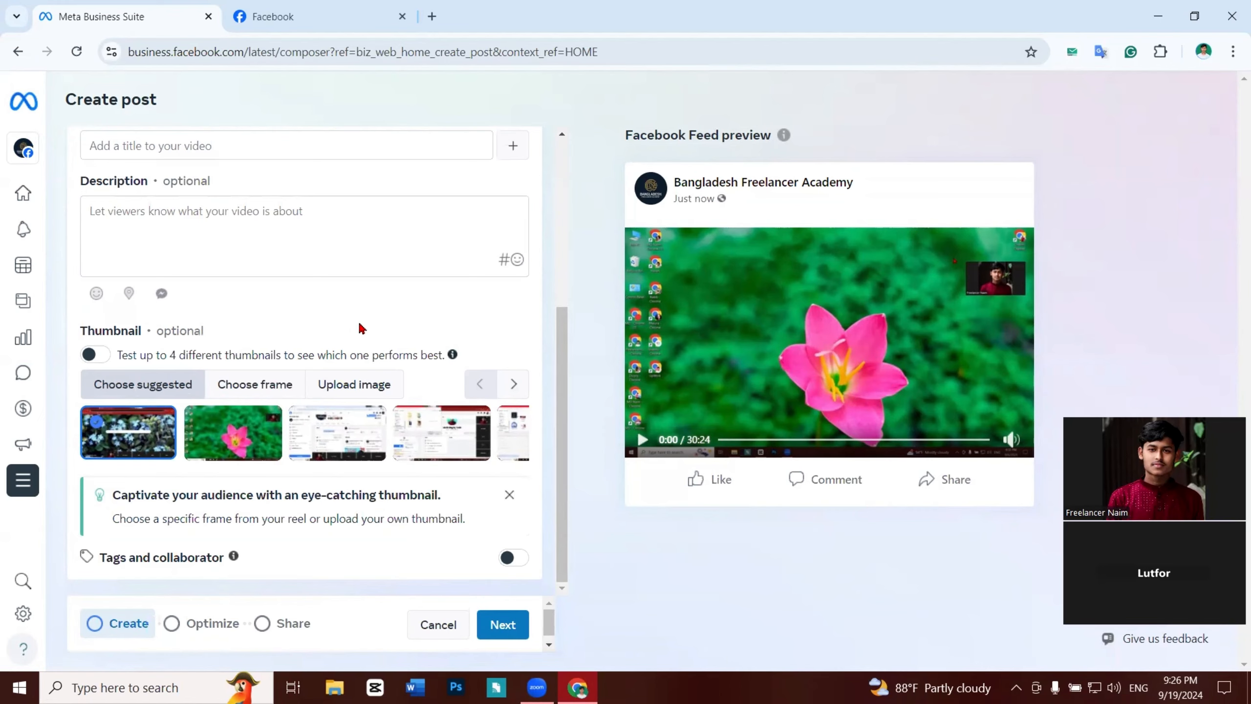
pyautogui.scroll(5, 465, 383)
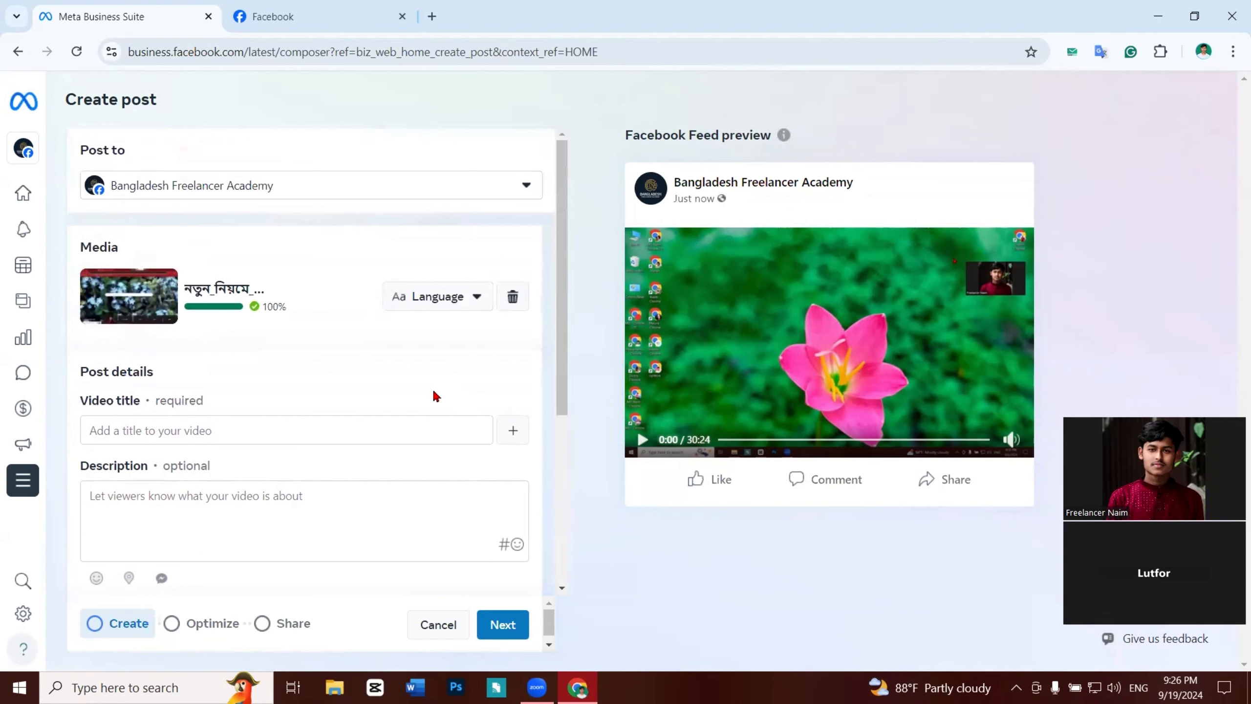
pyautogui.click(239, 186)
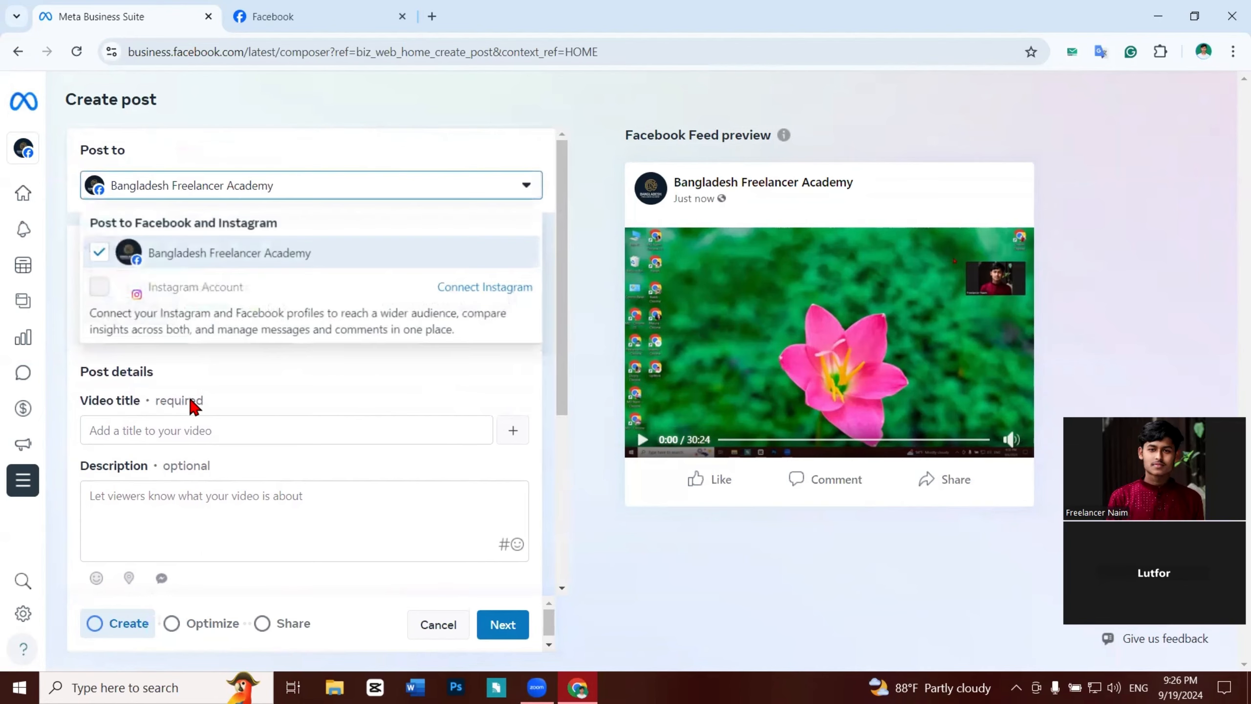
# Step: Fill the video title with the copied text beginning "How to Create a Facebook page 2024" from the clipboard history
pyautogui.click(191, 424)
pyautogui.press('super+v')
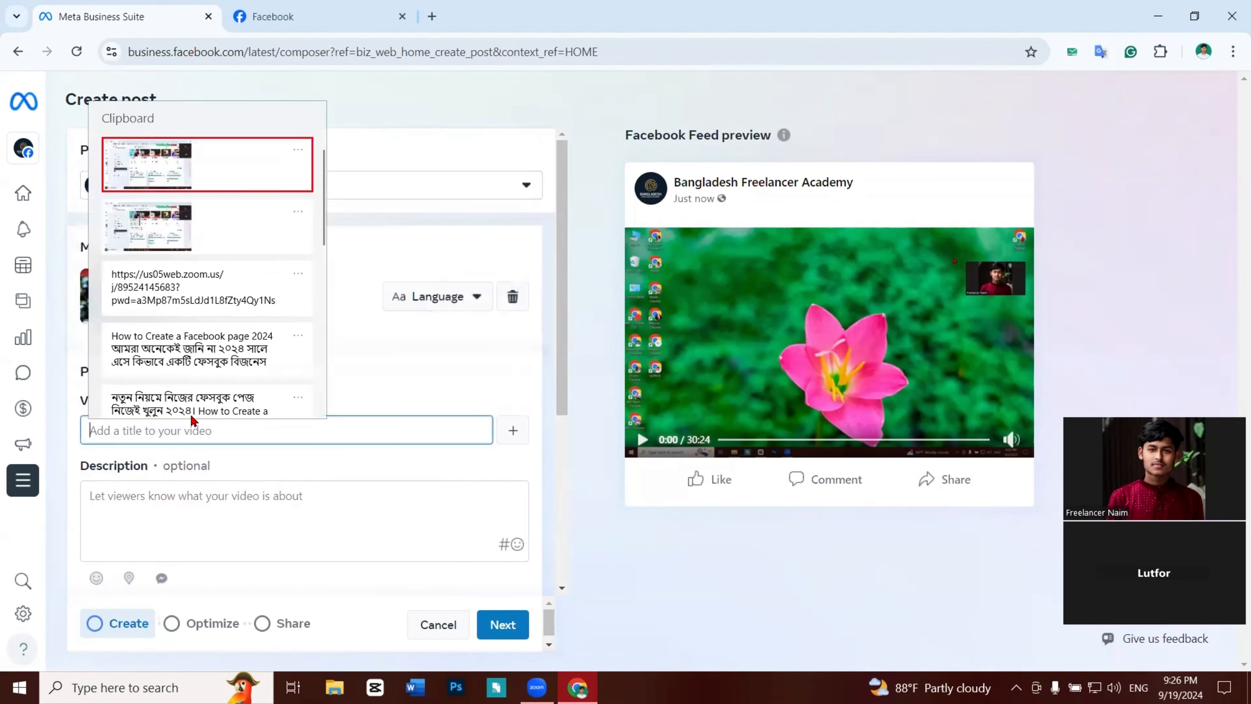
pyautogui.click(173, 354)
# Step: Fill the description with the copied "How to Create a Facebook page 2024" text and check it in the feed preview
pyautogui.click(168, 494)
pyautogui.press('super+v')
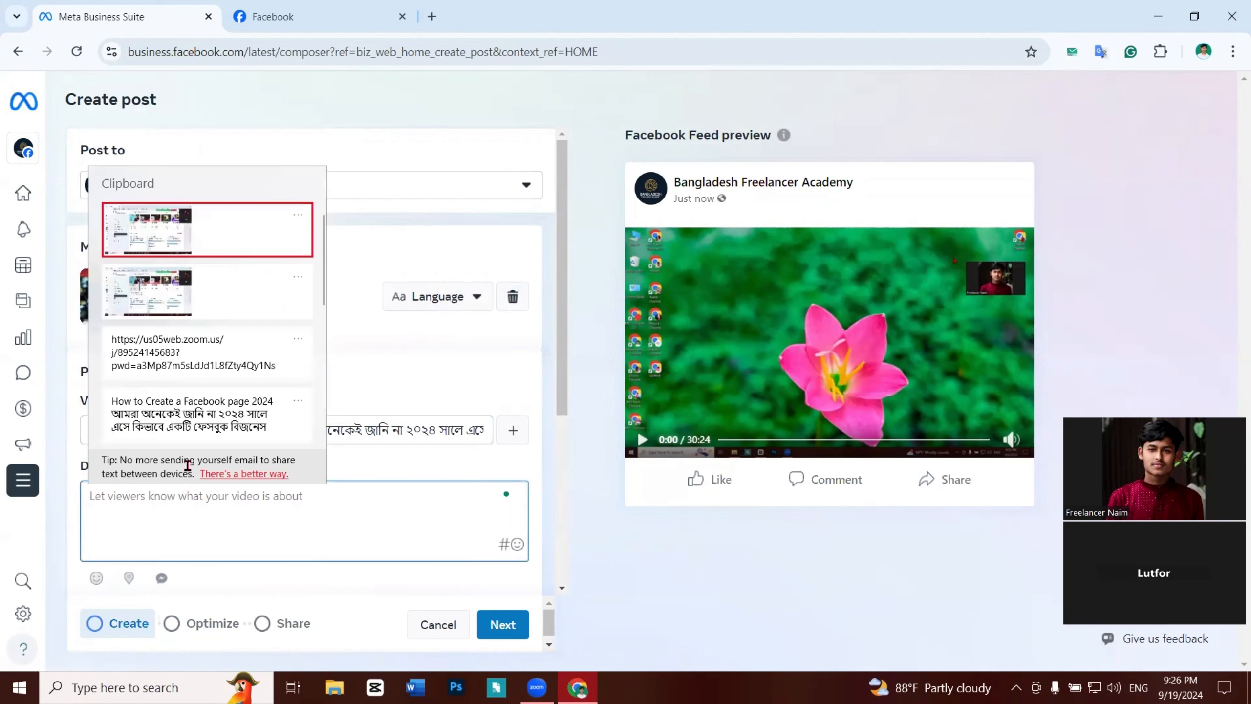
pyautogui.click(193, 426)
pyautogui.moveTo(503, 537); pyautogui.dragTo(386, 424)
pyautogui.click(386, 425)
pyautogui.click(449, 366)
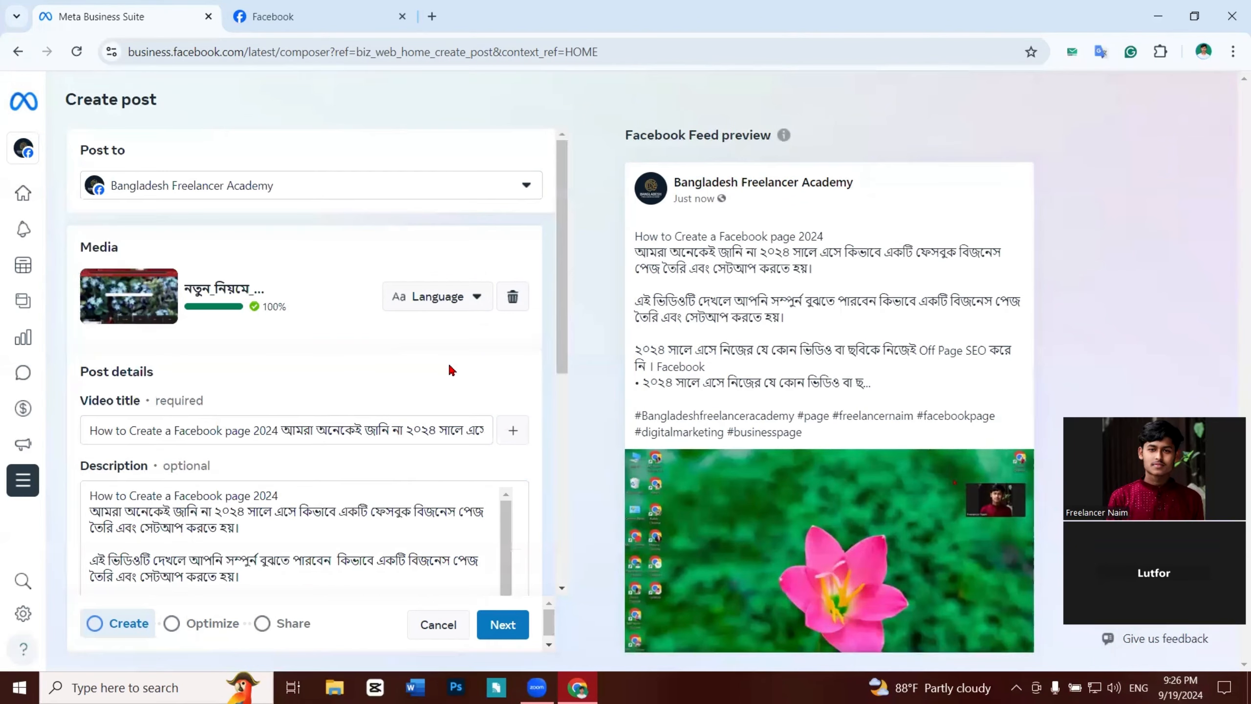
pyautogui.scroll(-3, 469, 387)
pyautogui.scroll(-2, 806, 399)
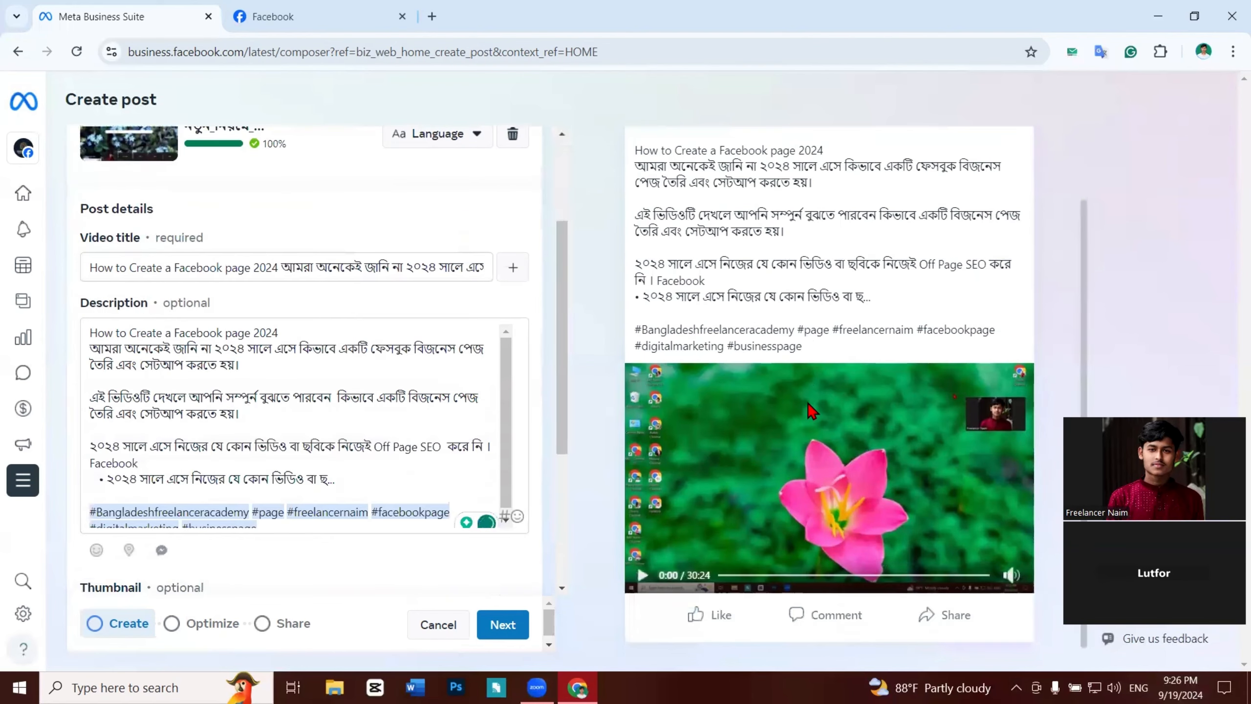
pyautogui.scroll(2, 513, 367)
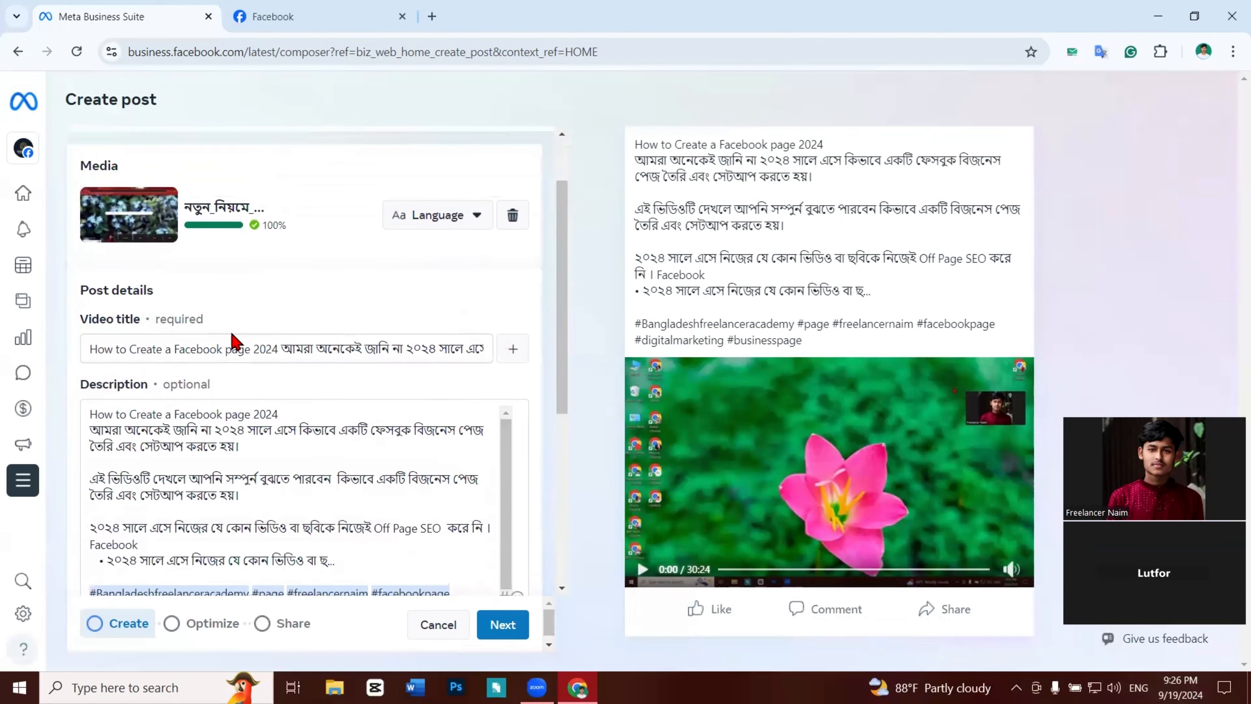
# Step: Clear the entire description text while keeping the video title
pyautogui.click(170, 348)
pyautogui.moveTo(92, 413); pyautogui.dragTo(394, 630)
pyautogui.press('BackSpace')
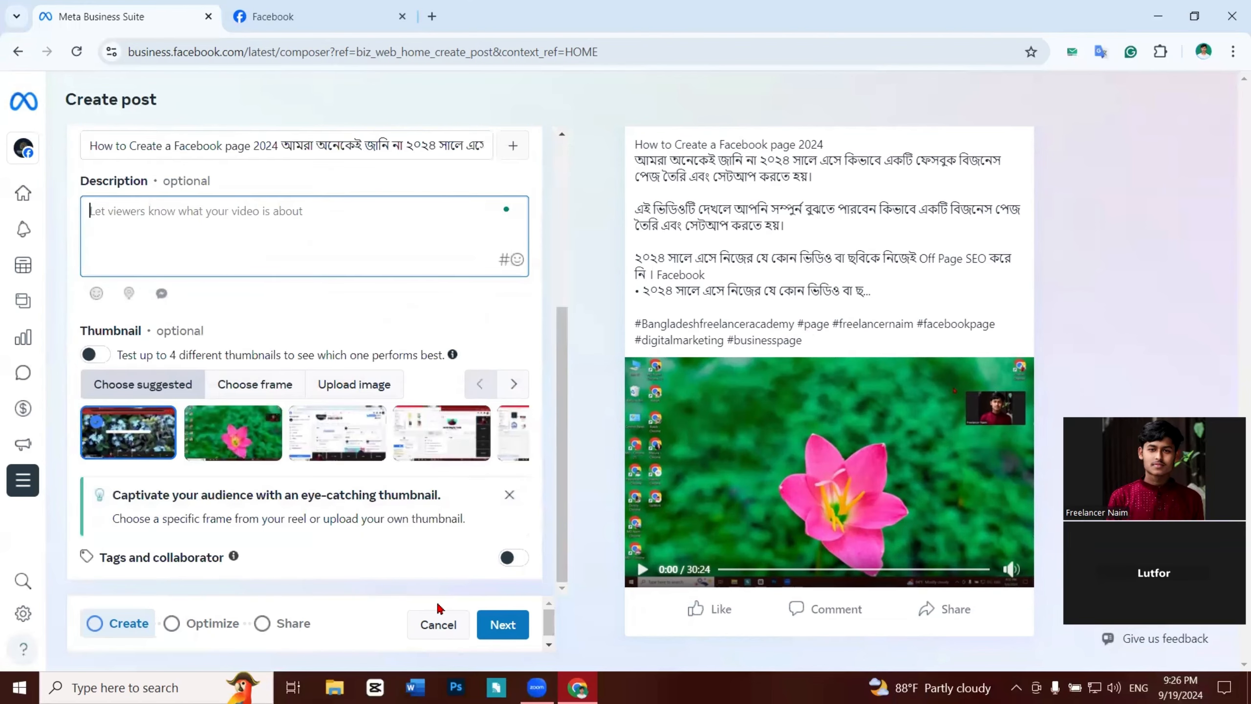
pyautogui.scroll(3, 402, 251)
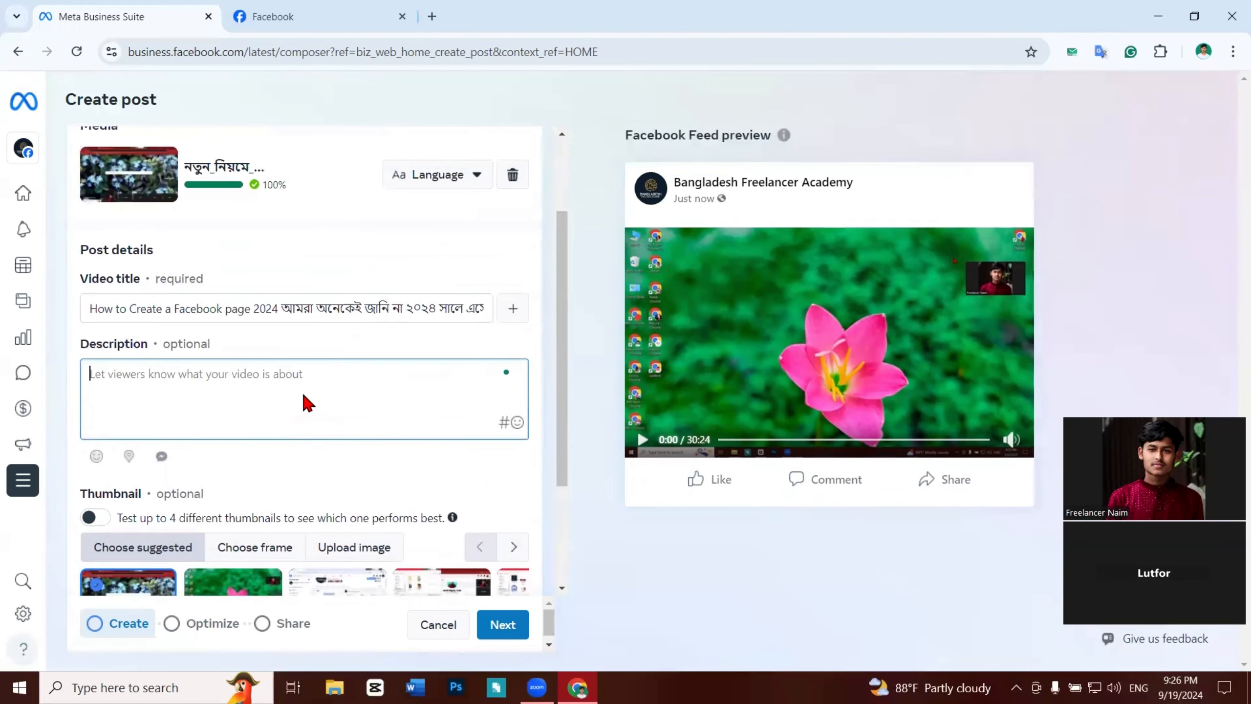
# Step: Fill the empty description with the copied "How to Create a Facebook page 2024" text and hashtags, and highlight the Facebook Feed preview heading
pyautogui.click(343, 395)
pyautogui.press('super+v')
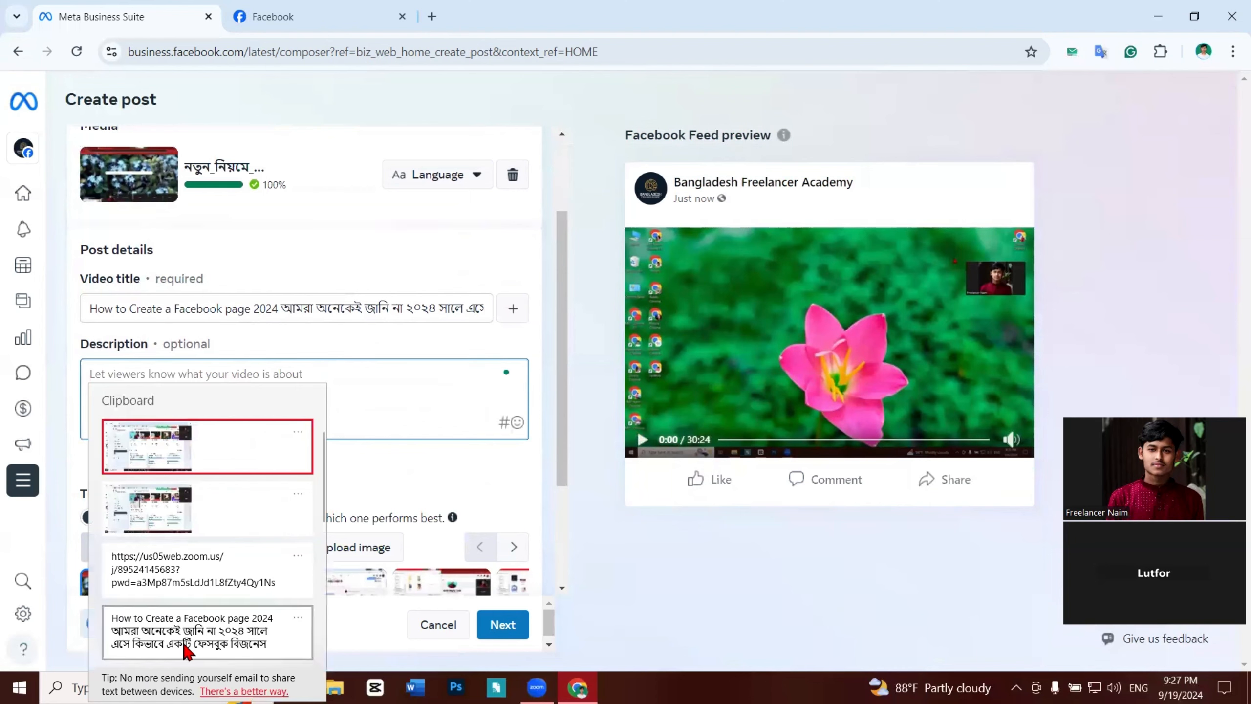
pyautogui.click(197, 572)
pyautogui.scroll(1, 506, 482)
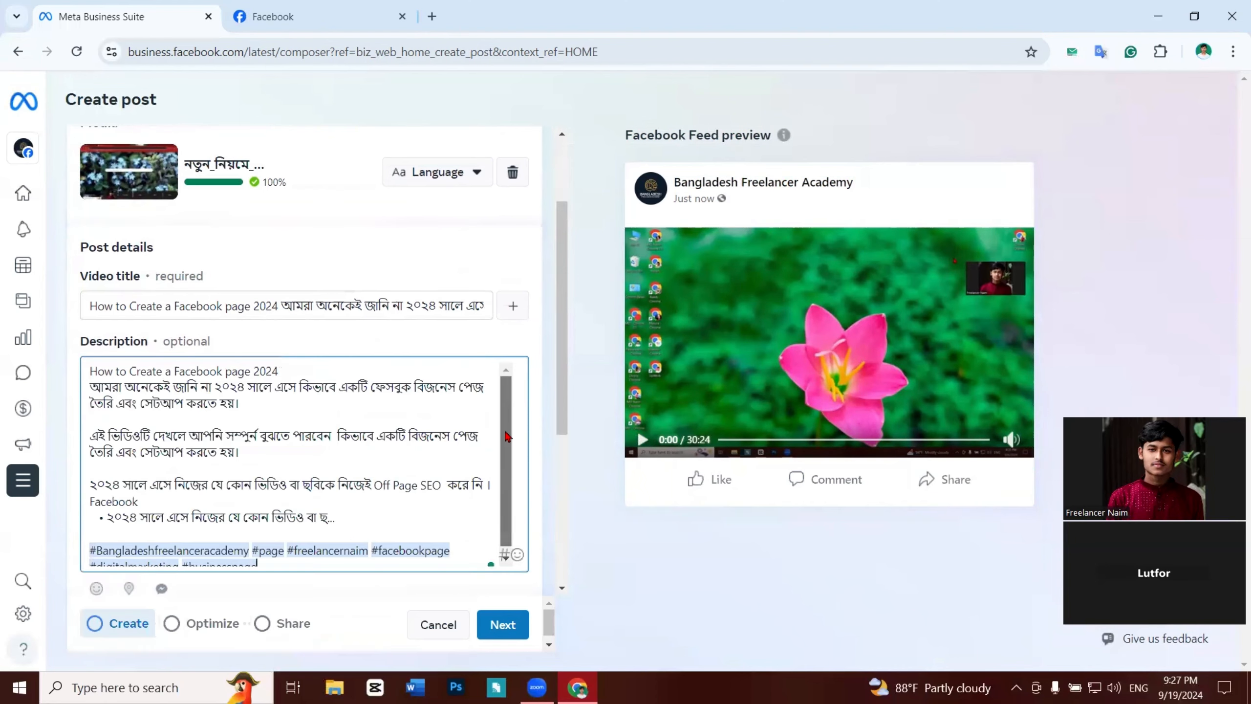
pyautogui.moveTo(104, 403); pyautogui.dragTo(154, 442)
pyautogui.click(154, 443)
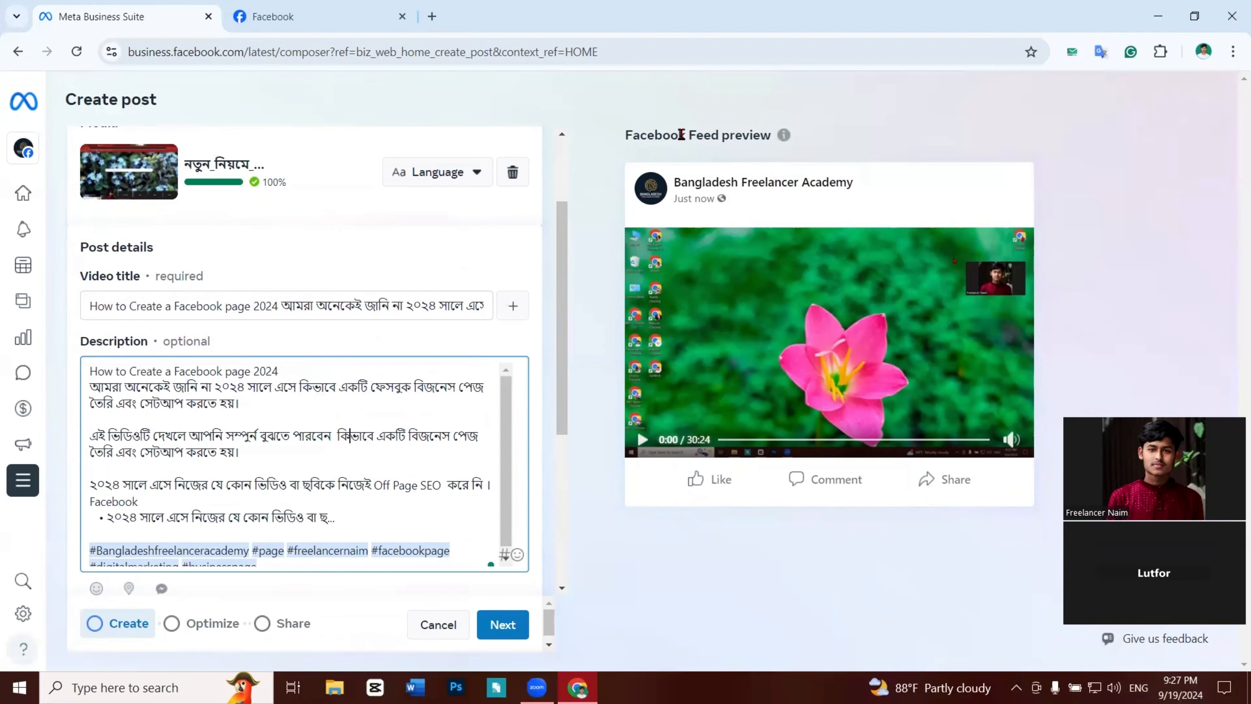
pyautogui.moveTo(681, 134); pyautogui.dragTo(784, 135)
pyautogui.click(842, 138)
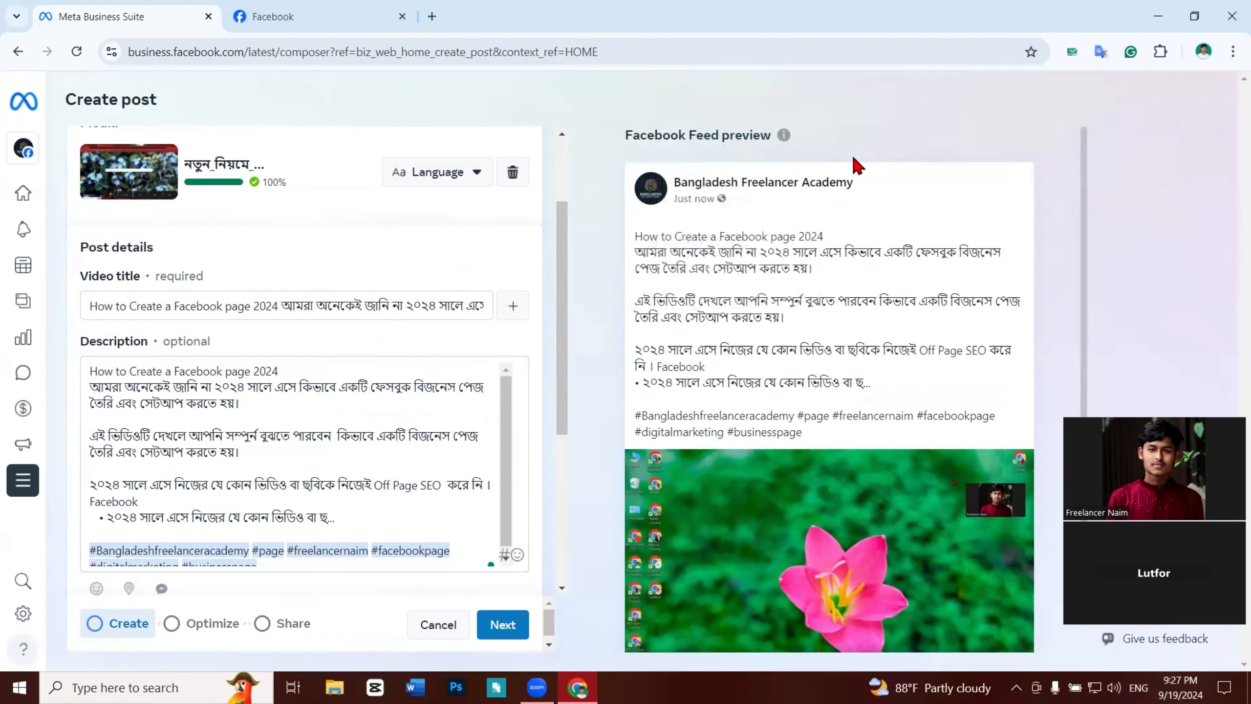
# Step: Open Add Hashtags for the description, look at its popular list and search view, and close it without adding any
pyautogui.scroll(-3, 572, 345)
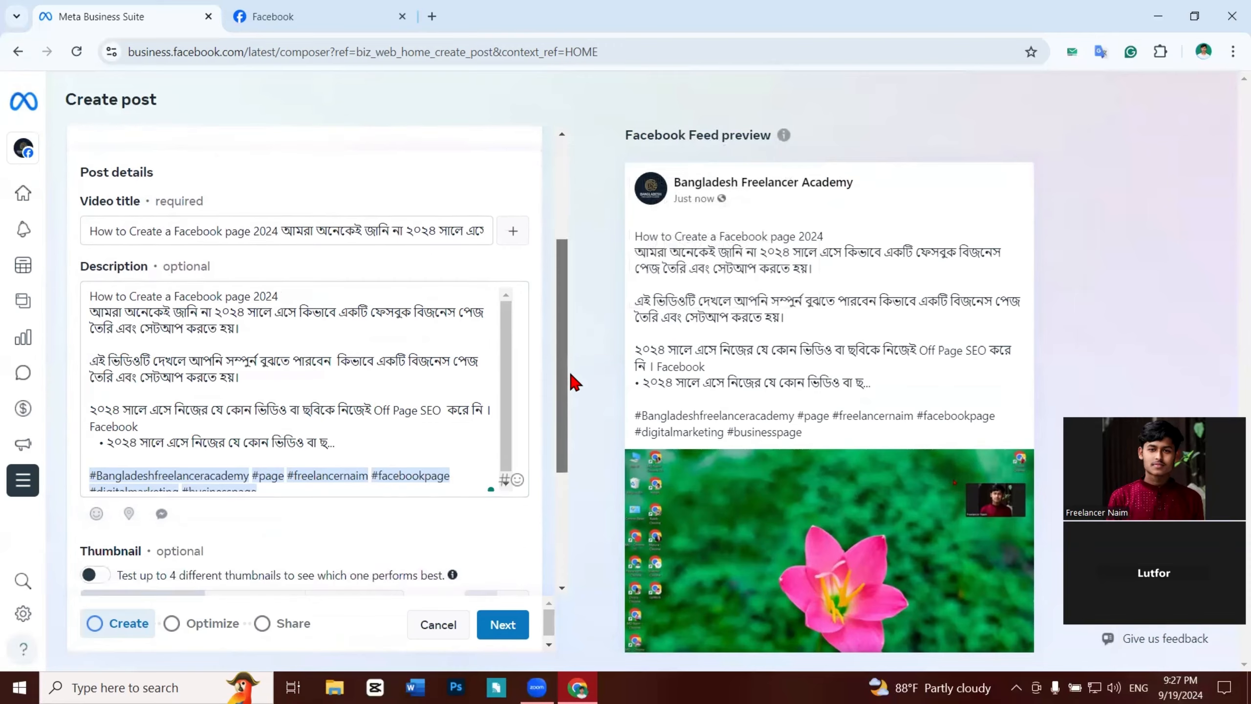
pyautogui.scroll(-1, 514, 374)
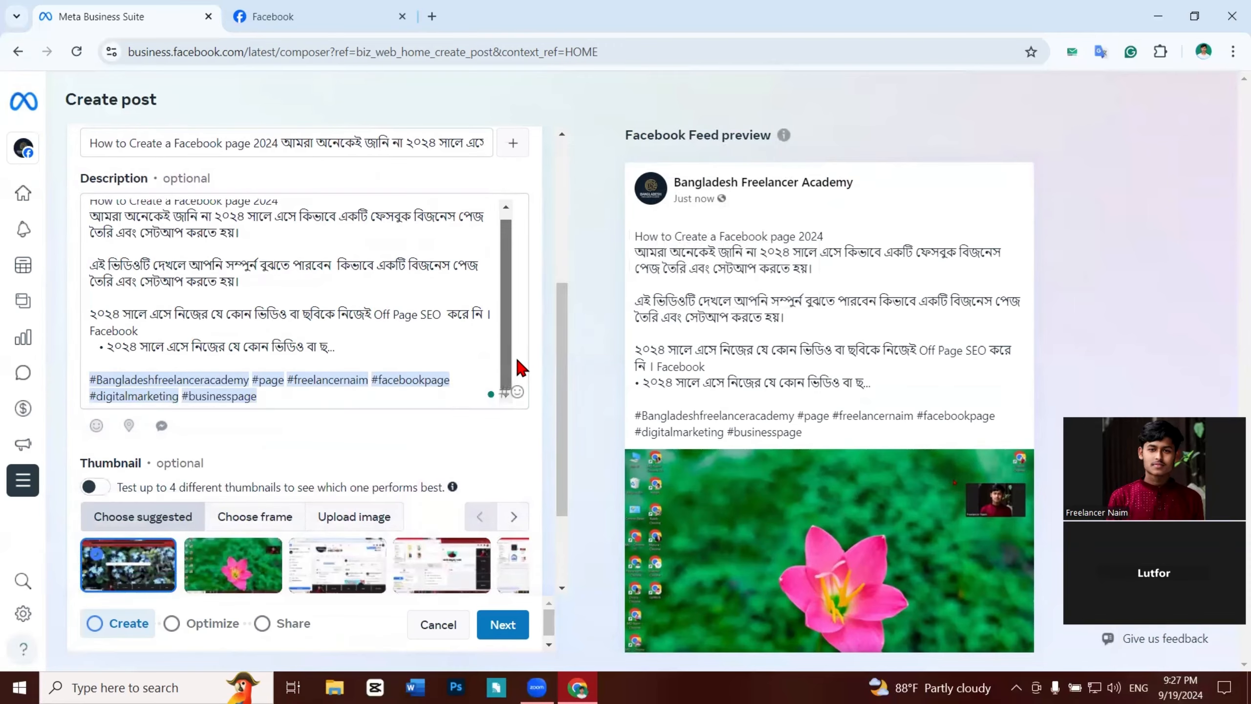
pyautogui.scroll(1, 512, 385)
pyautogui.click(506, 391)
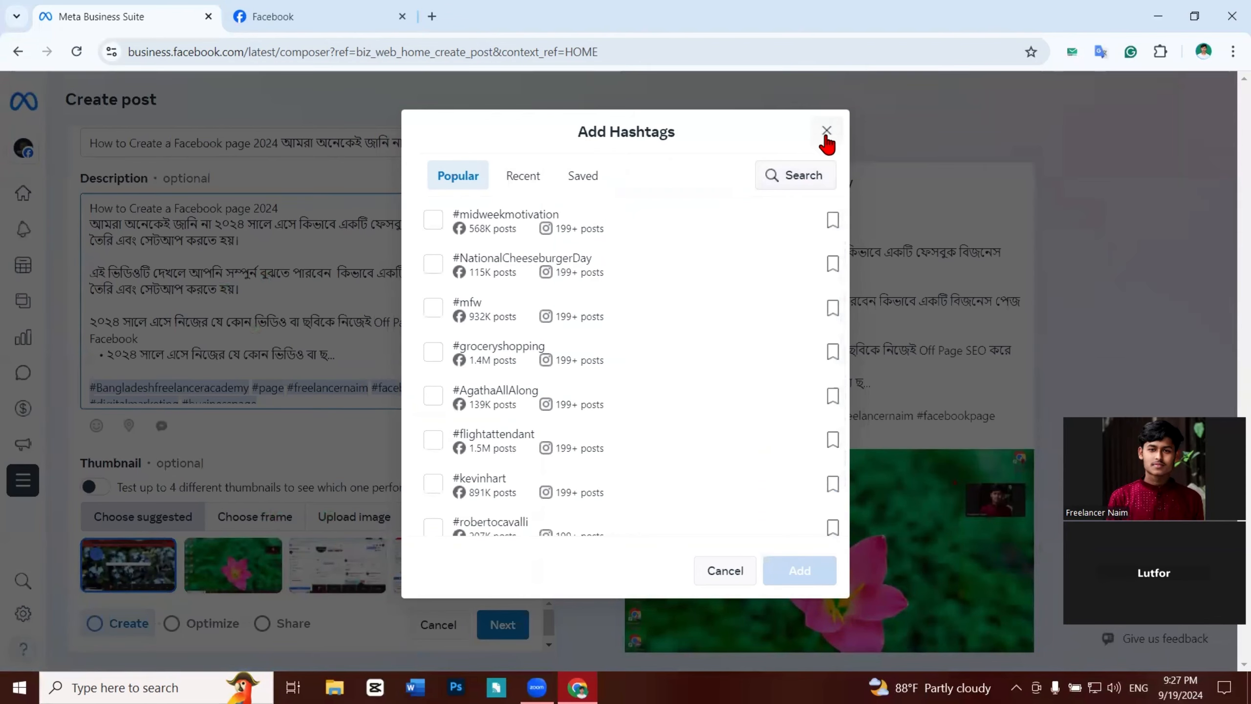
pyautogui.click(799, 175)
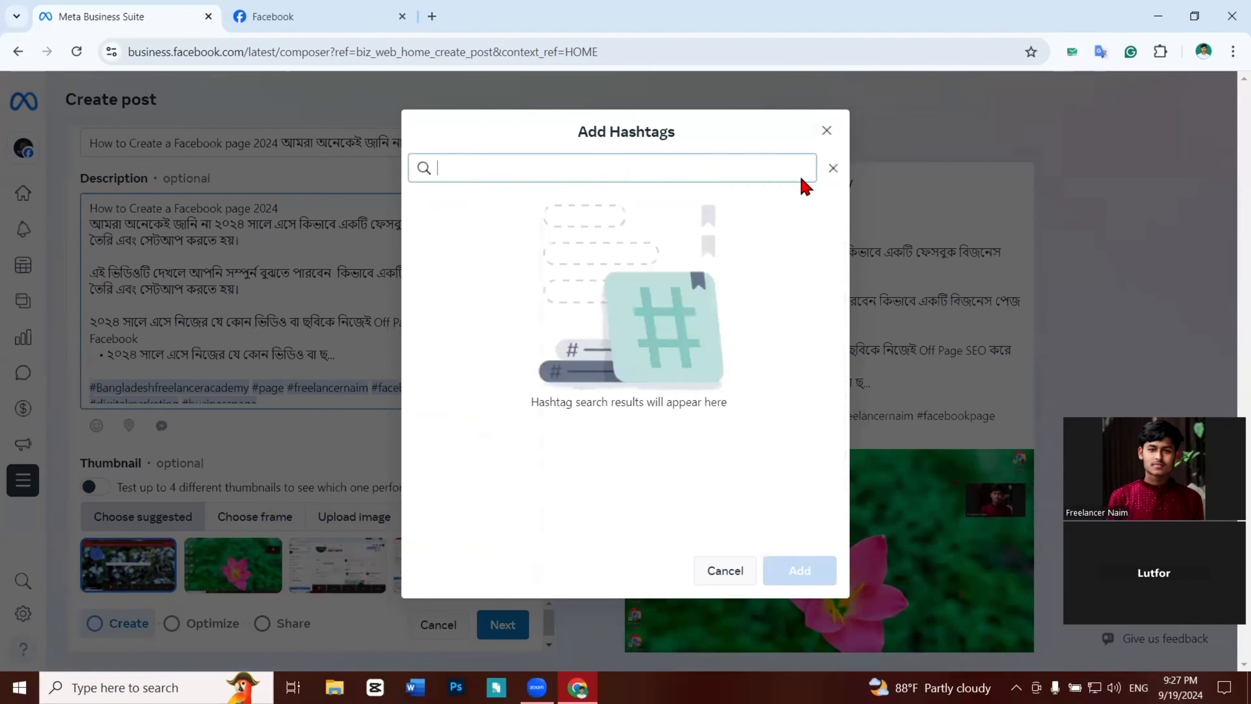
pyautogui.click(825, 132)
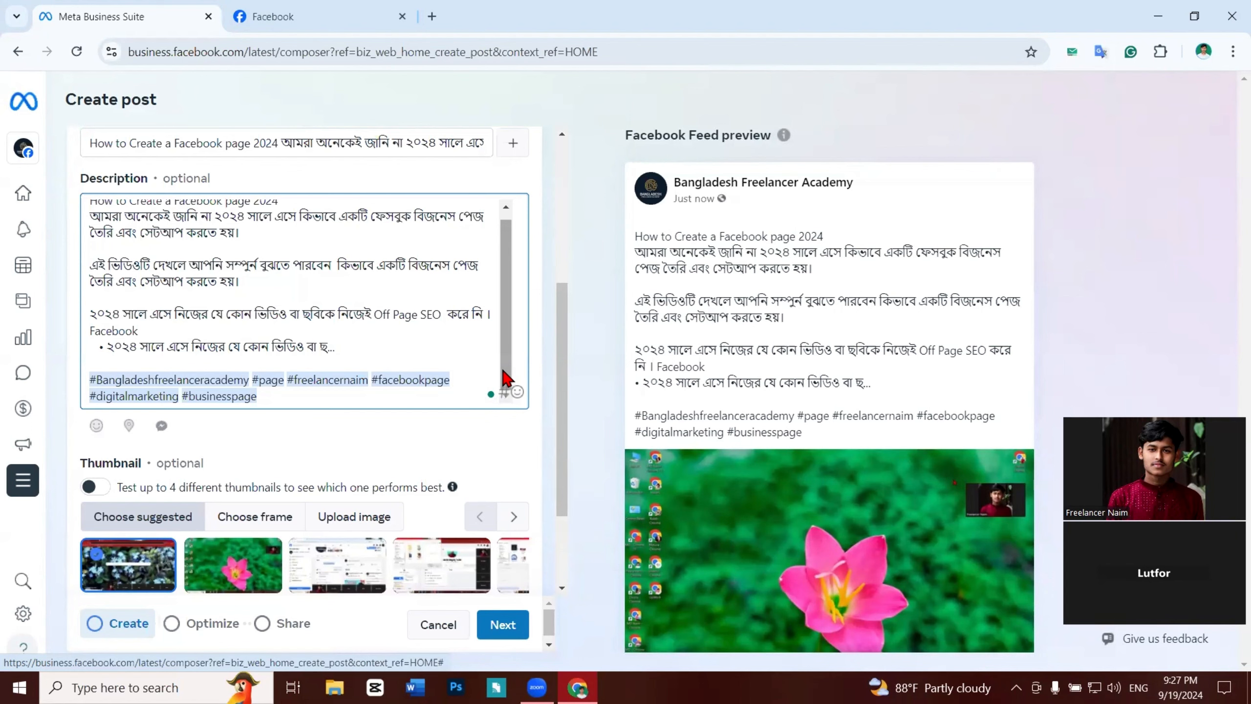
# Step: Box the description's hashtag and emoji icons in red on a Lightshot capture and discard the capture
pyautogui.scroll(-2, 410, 352)
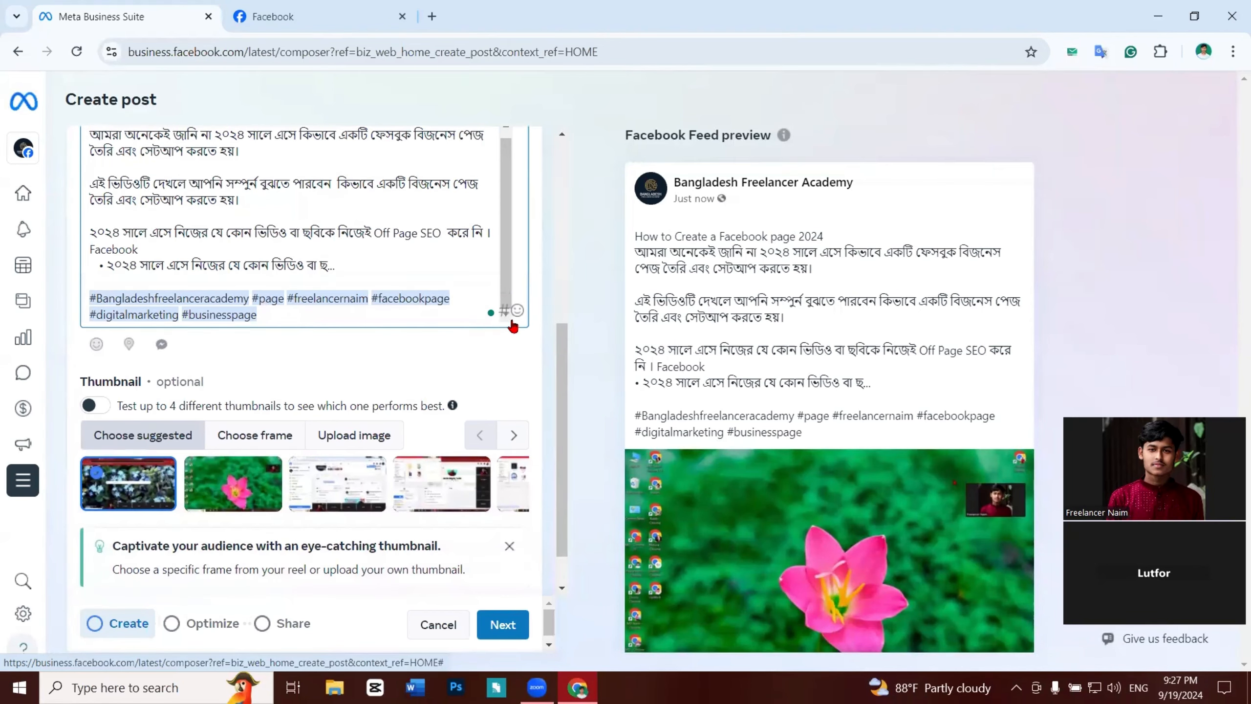
pyautogui.scroll(1, 498, 239)
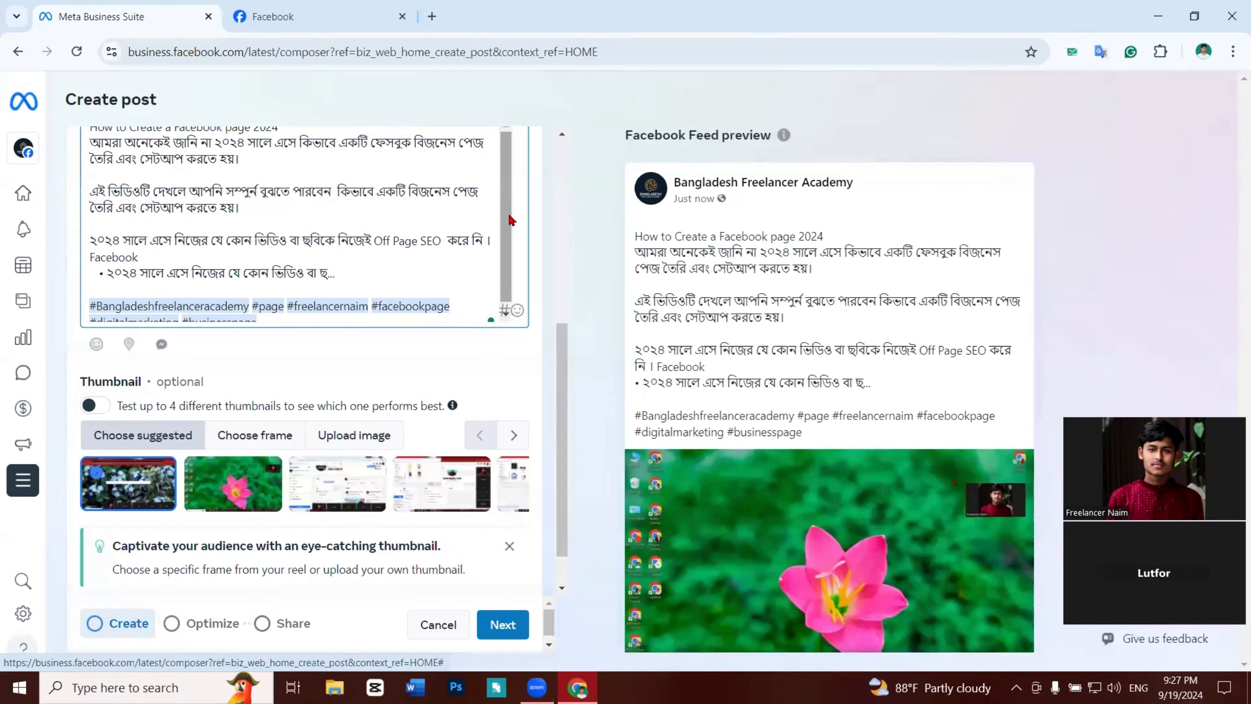
pyautogui.press('Print')
pyautogui.moveTo(453, 251)
pyautogui.mouseDown()
pyautogui.moveTo(547, 344)
pyautogui.moveTo(529, 298)
pyautogui.mouseUp()
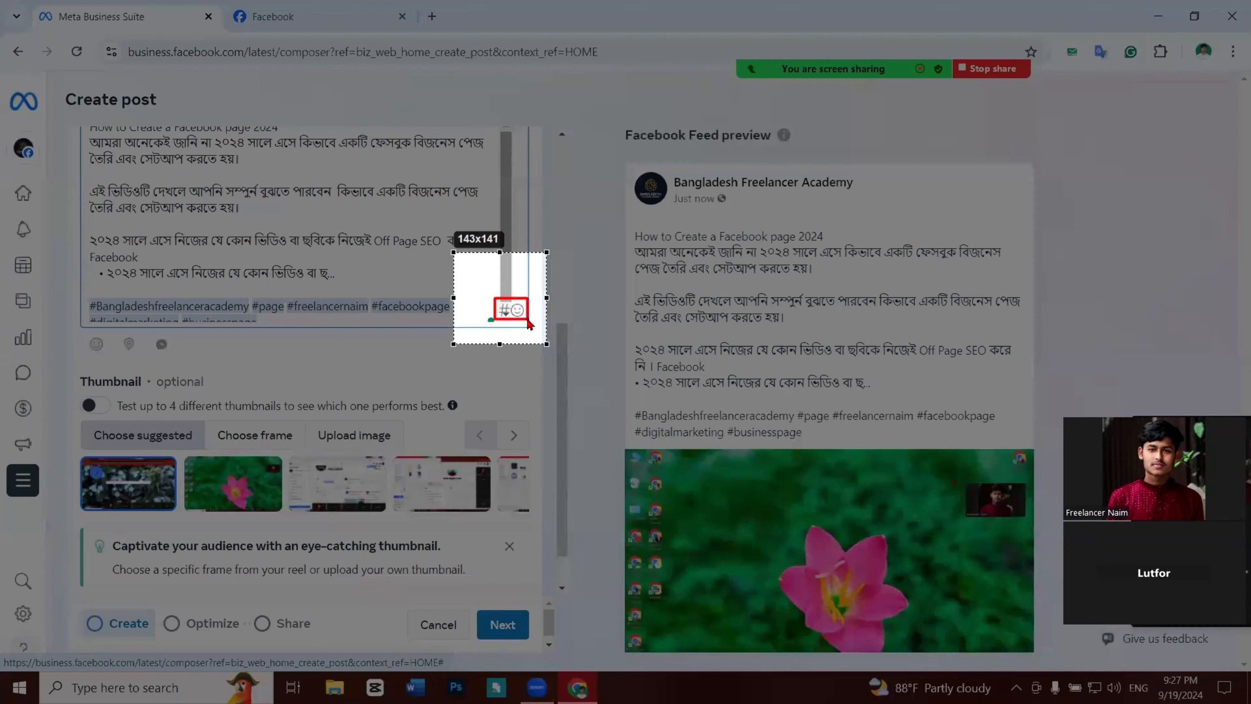
pyautogui.click(538, 356)
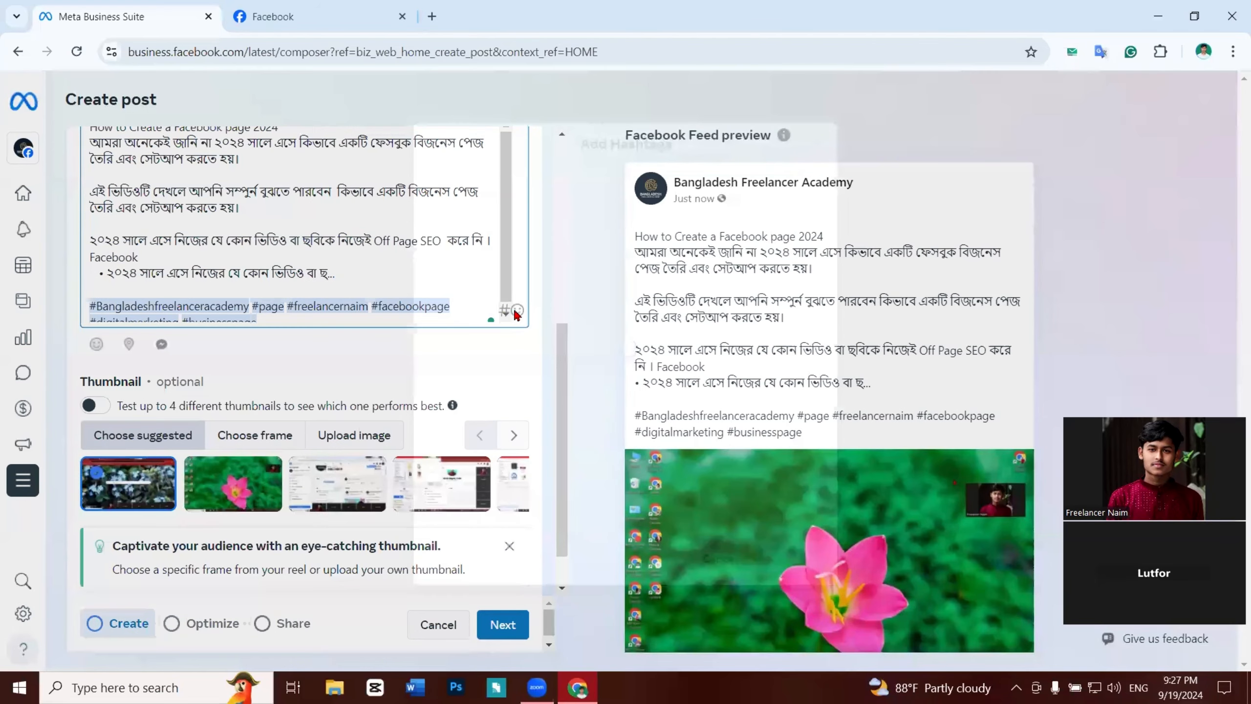
# Step: Glance at the Add Hashtags list for the description, and frame the description's hashtag lines in a Lightshot capture that is discarded
pyautogui.click(505, 311)
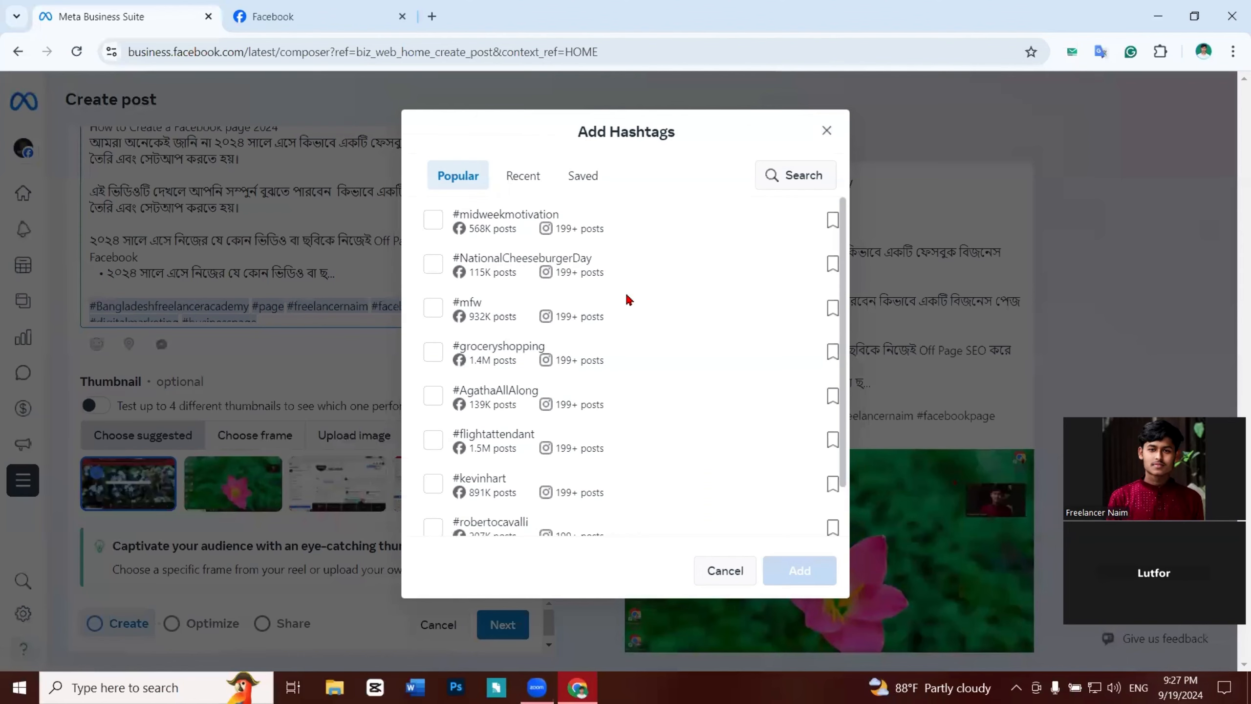
pyautogui.click(826, 132)
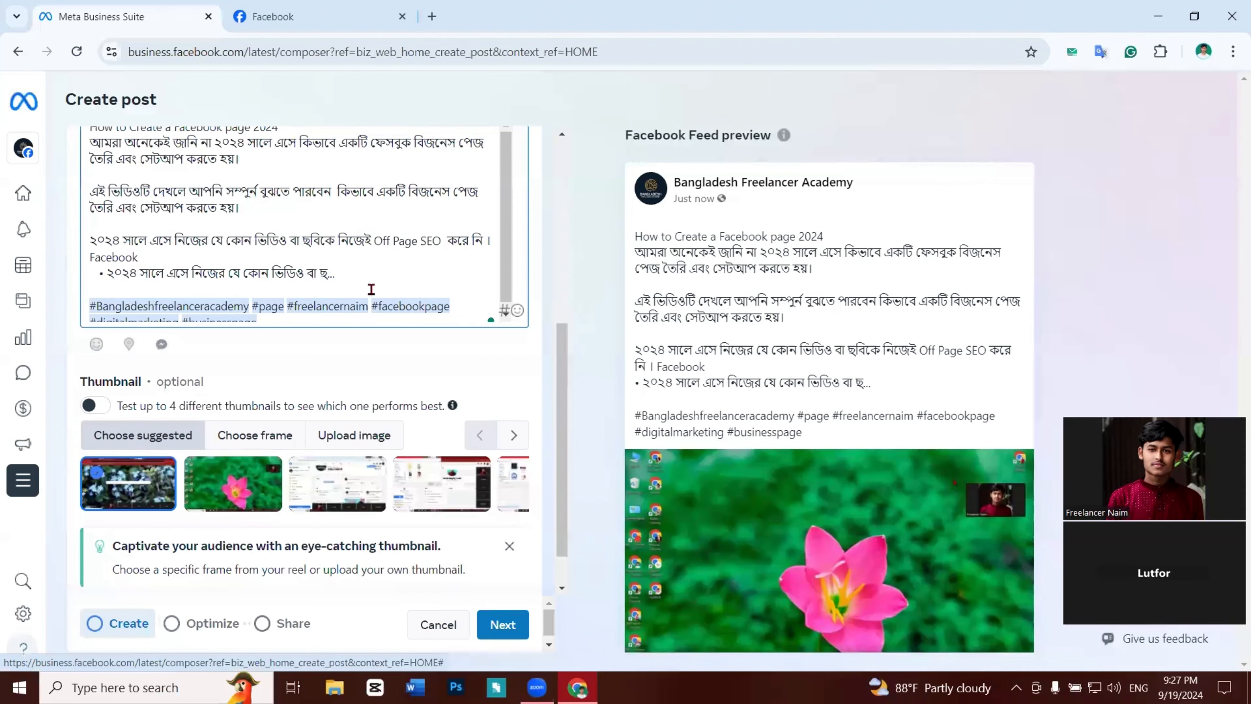
pyautogui.scroll(-1, 371, 290)
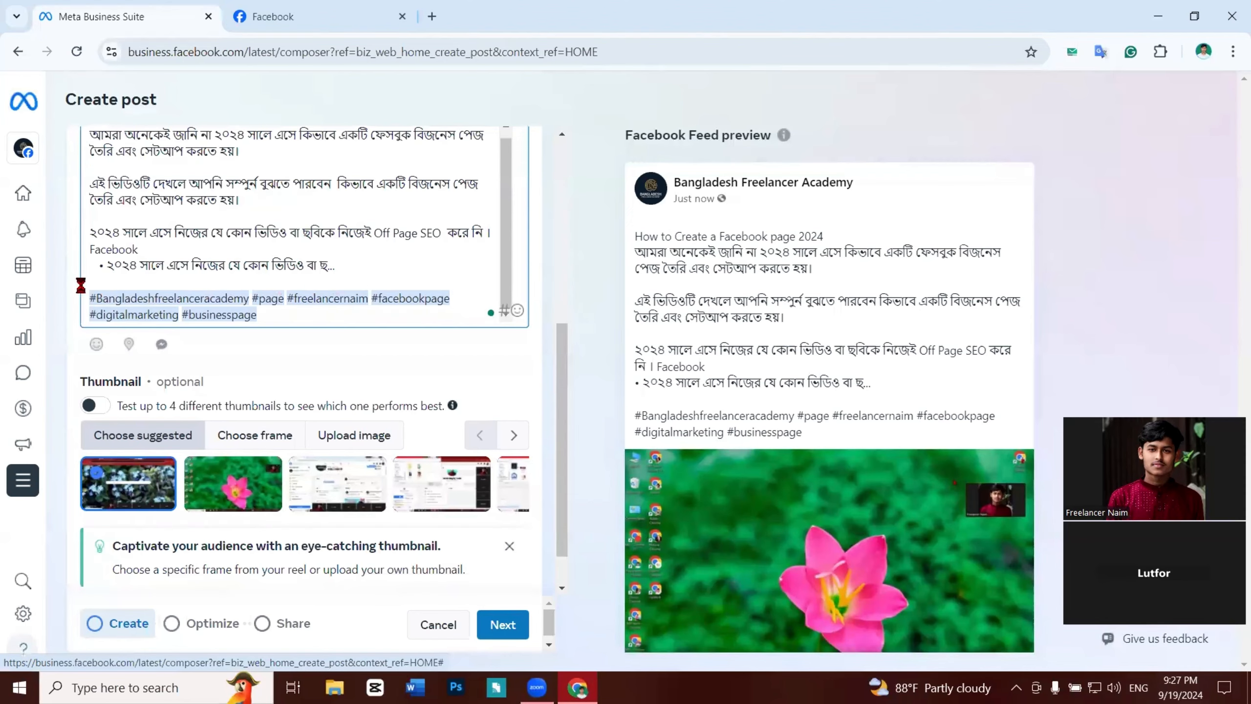
pyautogui.press('Print')
pyautogui.moveTo(78, 277); pyautogui.dragTo(504, 337)
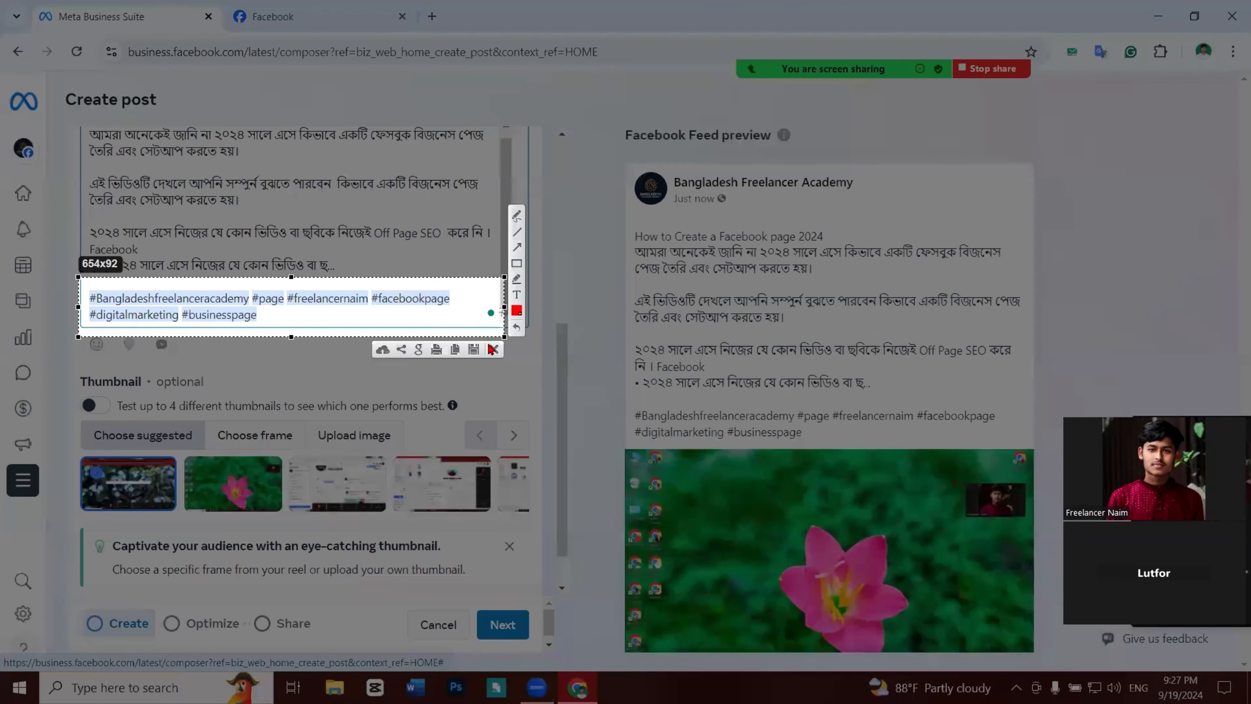
pyautogui.click(494, 349)
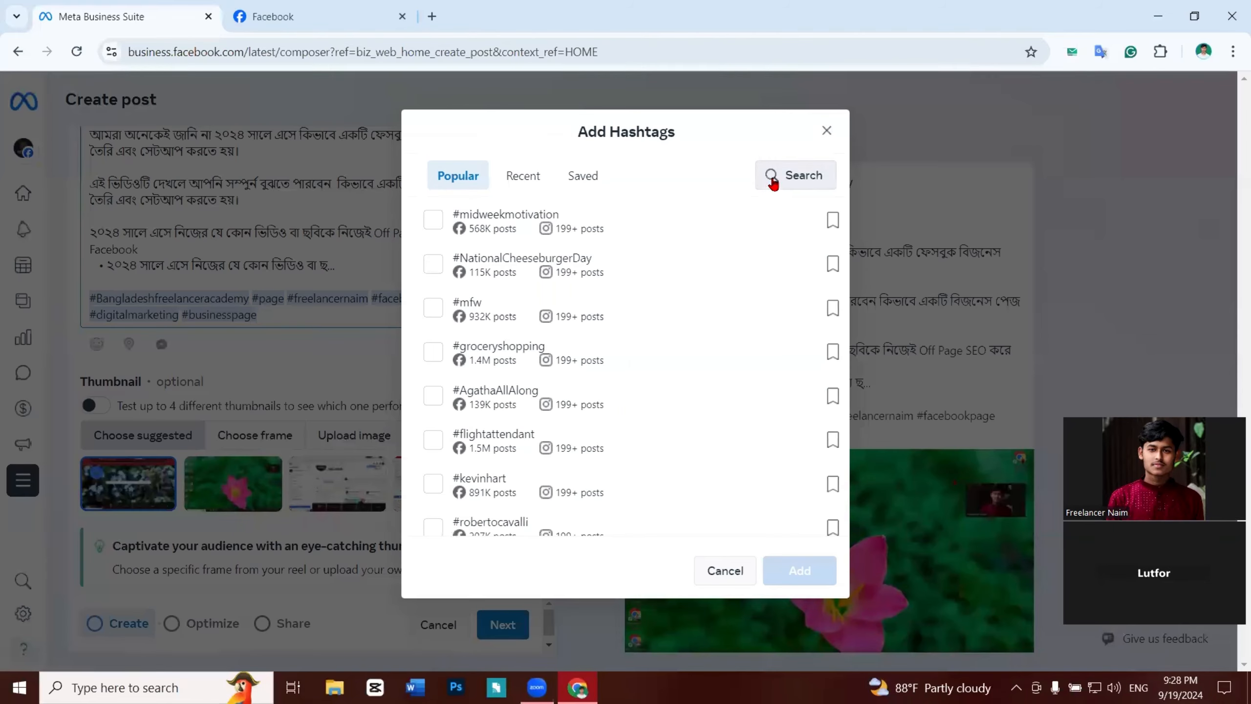
# Step: Search the hashtags for "face", briefly frame the results in a capture, and add #facebook to the description
pyautogui.click(775, 181)
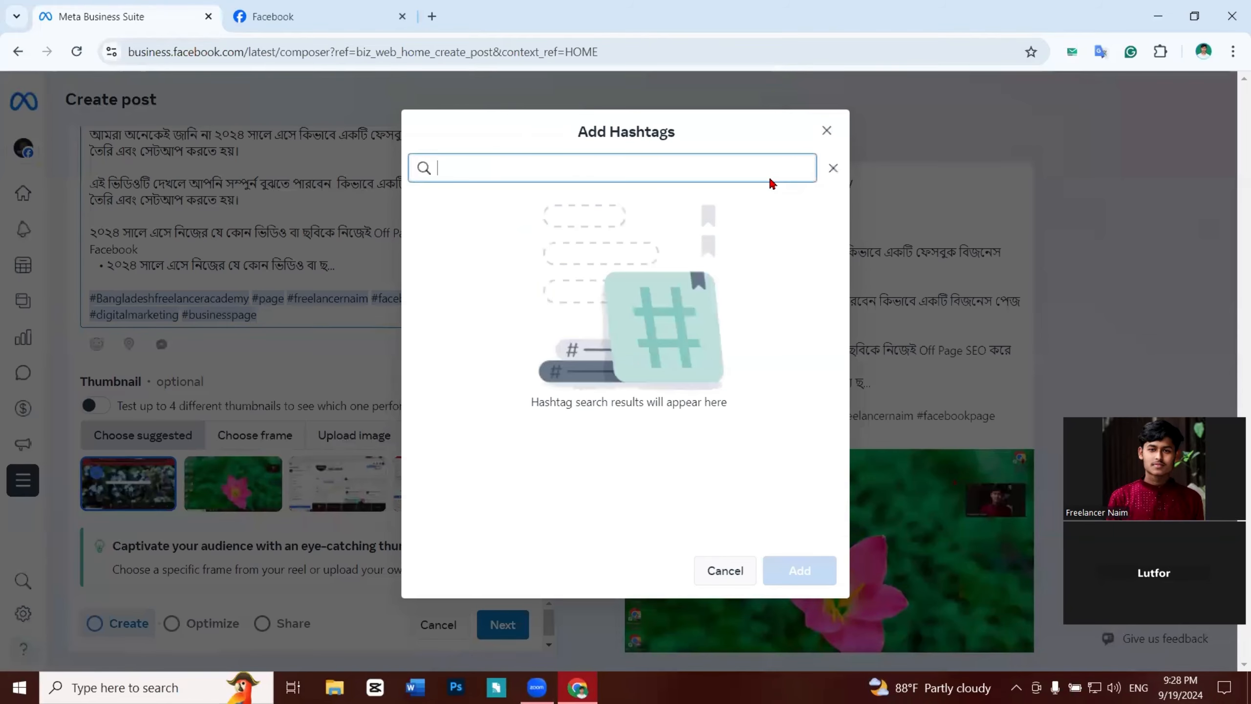
pyautogui.write('face')
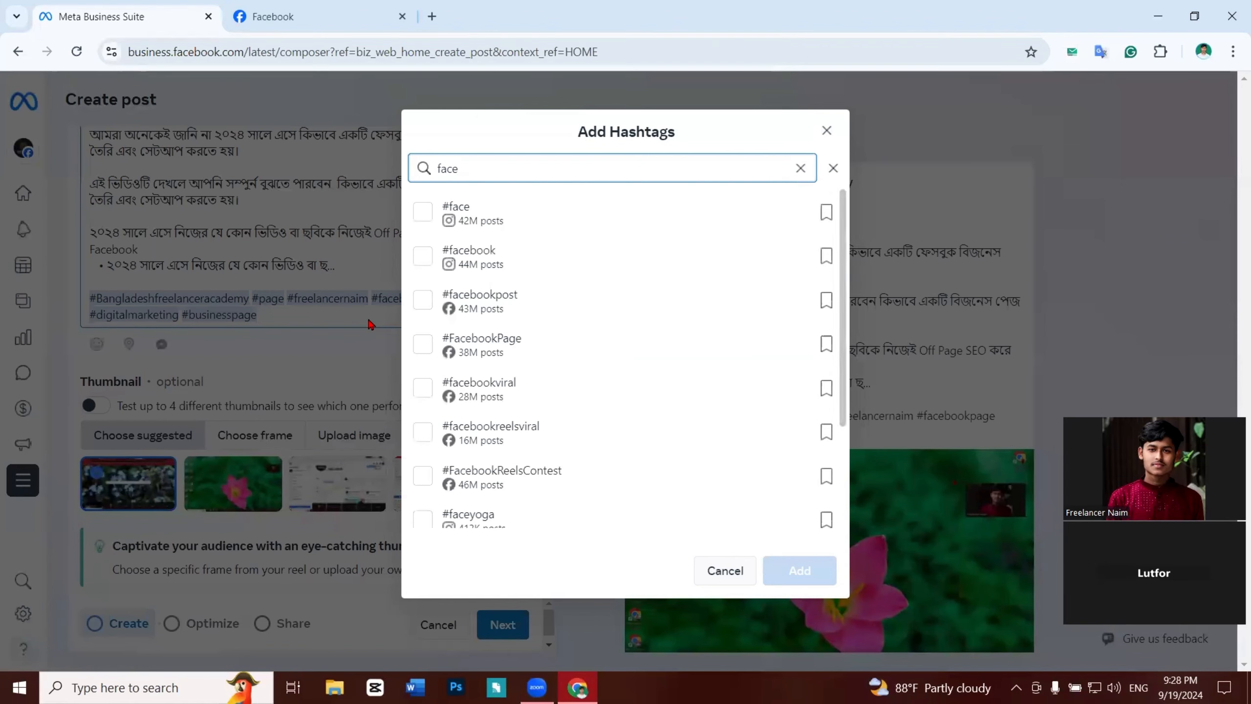
pyautogui.press('Print')
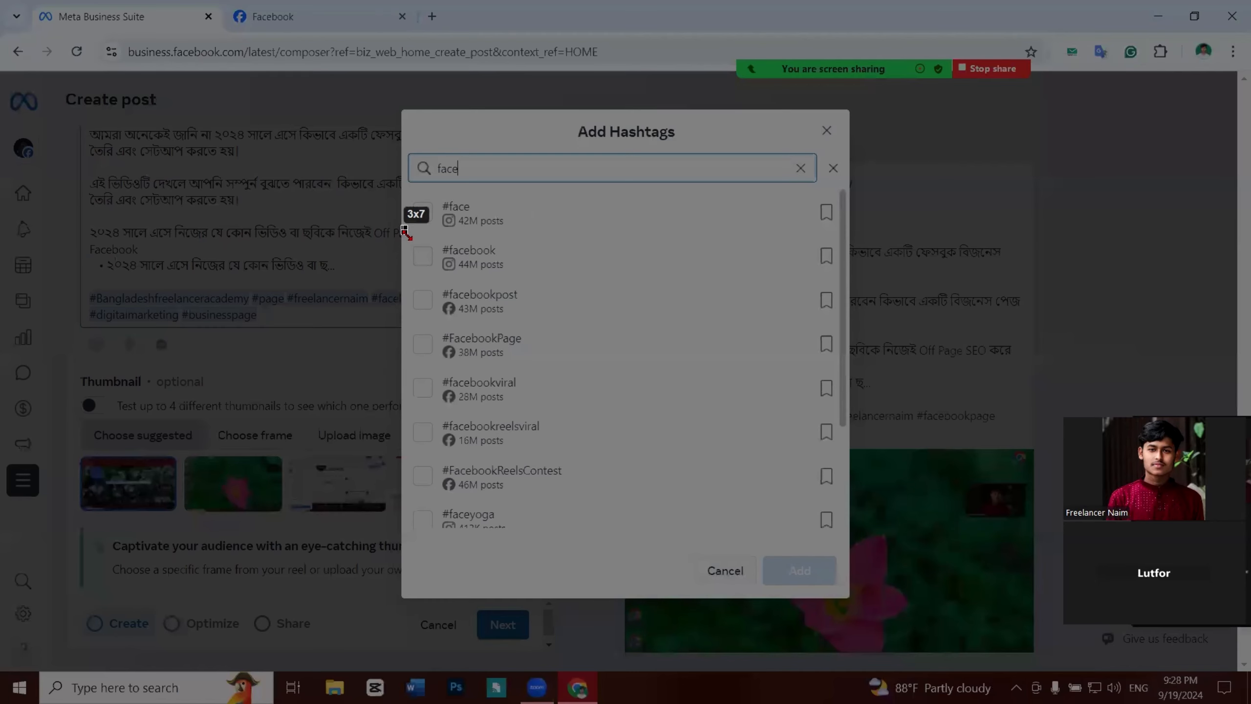
pyautogui.moveTo(403, 227); pyautogui.dragTo(489, 312)
pyautogui.press('Escape')
pyautogui.click(427, 262)
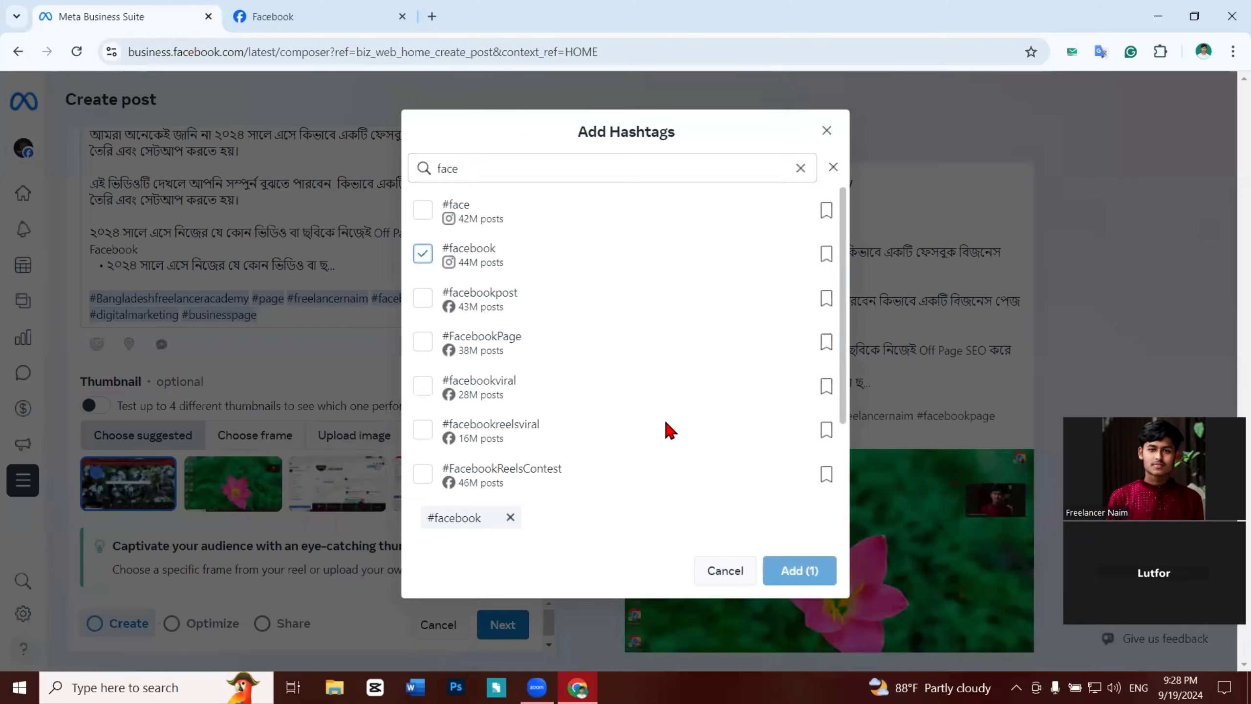
pyautogui.click(798, 577)
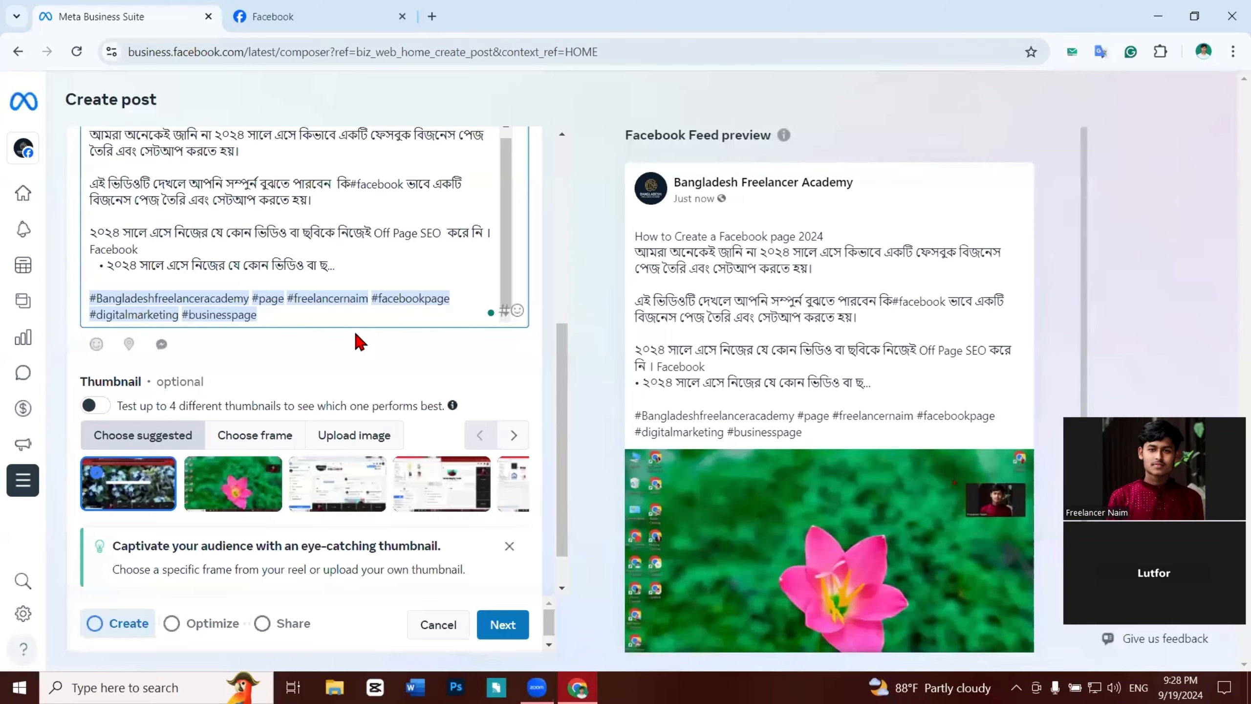
pyautogui.scroll(-3, 508, 203)
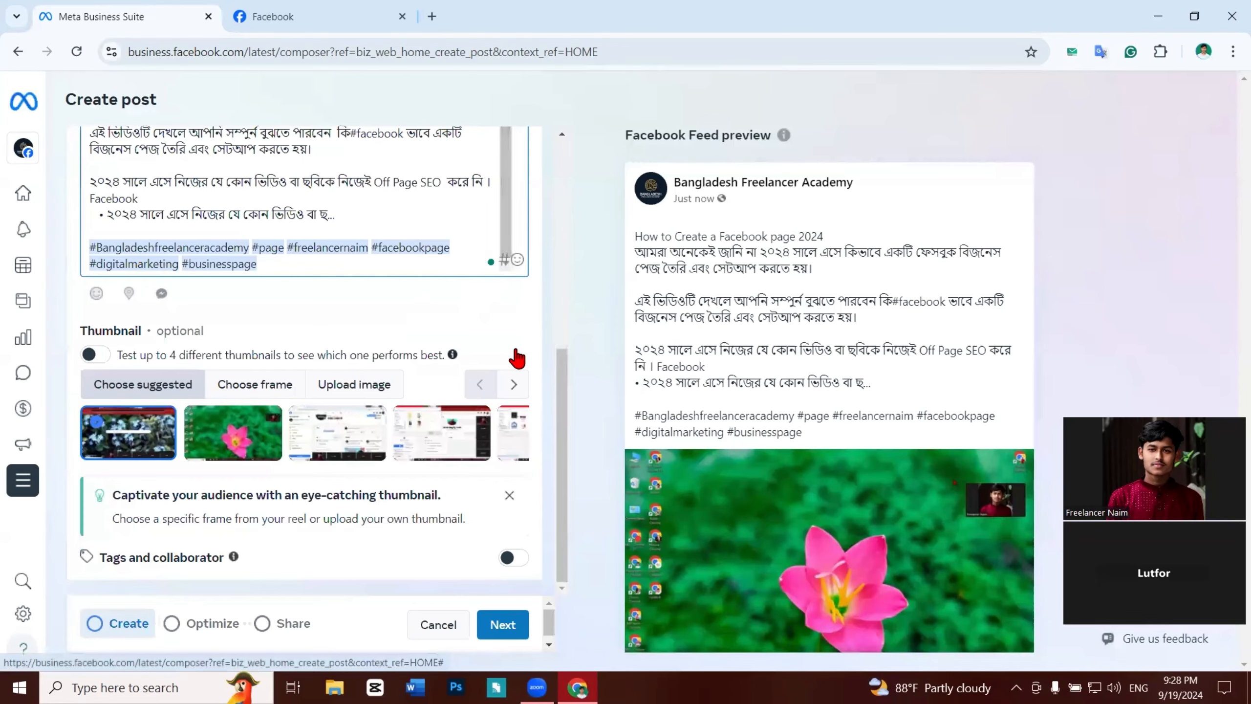
pyautogui.scroll(5, 403, 357)
pyautogui.scroll(-3, 379, 369)
pyautogui.scroll(8, 439, 327)
pyautogui.scroll(-5, 503, 475)
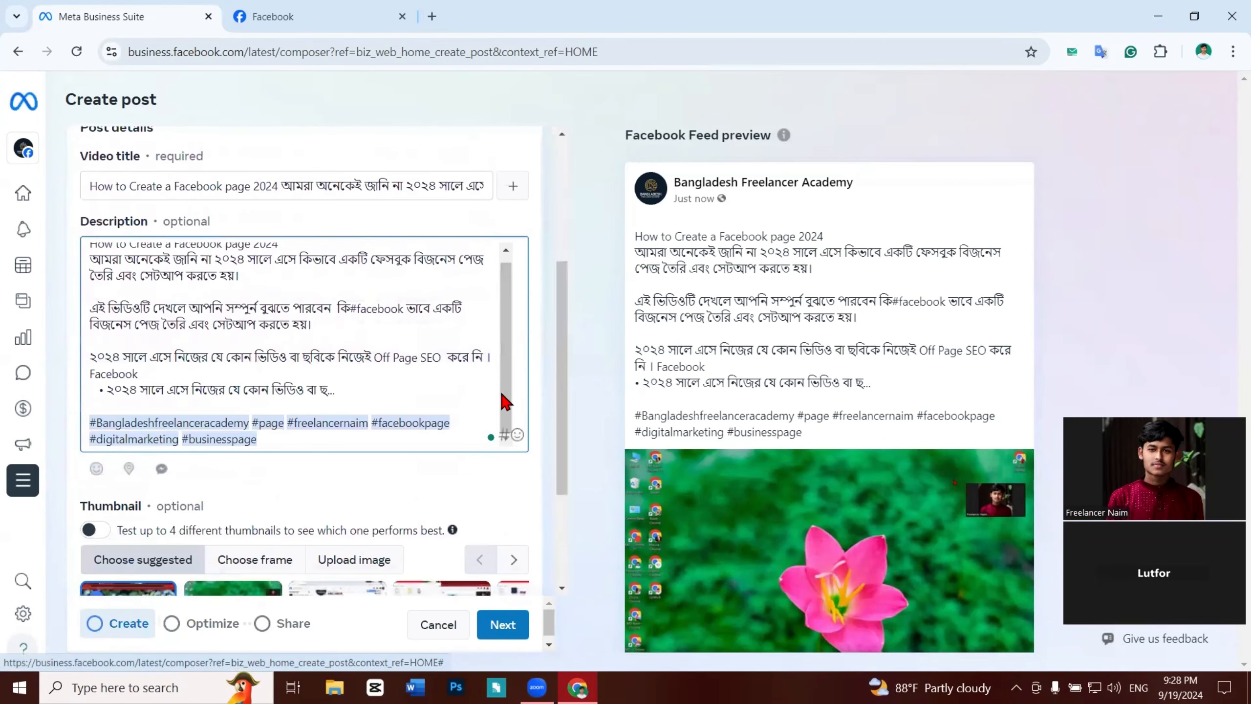
pyautogui.scroll(1, 508, 296)
pyautogui.scroll(-1, 510, 289)
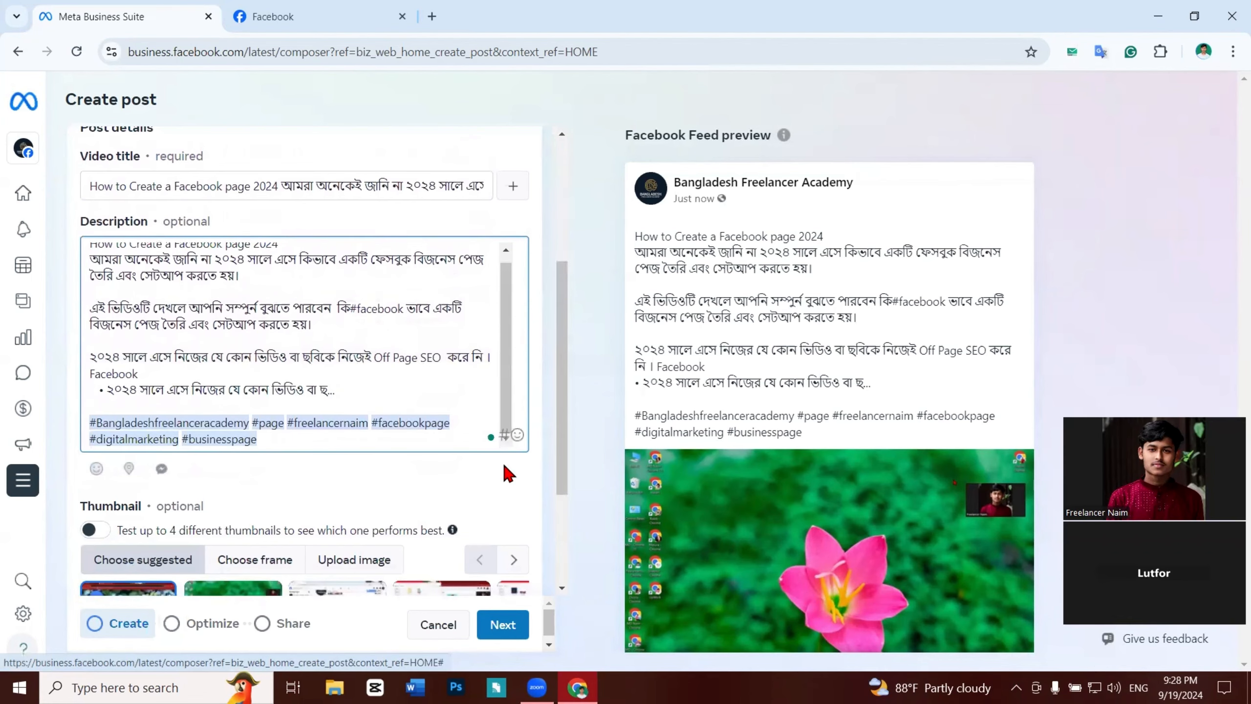
# Step: Search Add Hashtags for "facebookpage" and add #FacebookPage, #facebookpageviral and #facebookpagevideo to the description
pyautogui.click(503, 435)
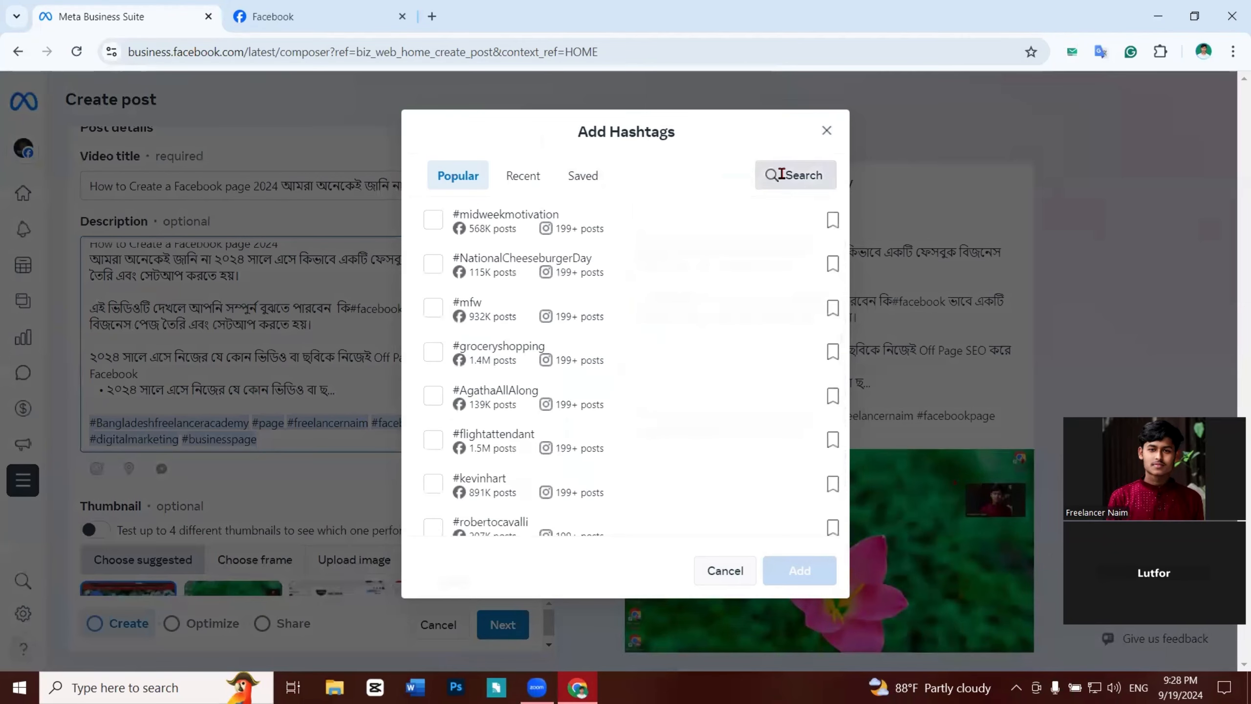
pyautogui.click(783, 173)
pyautogui.write('f')
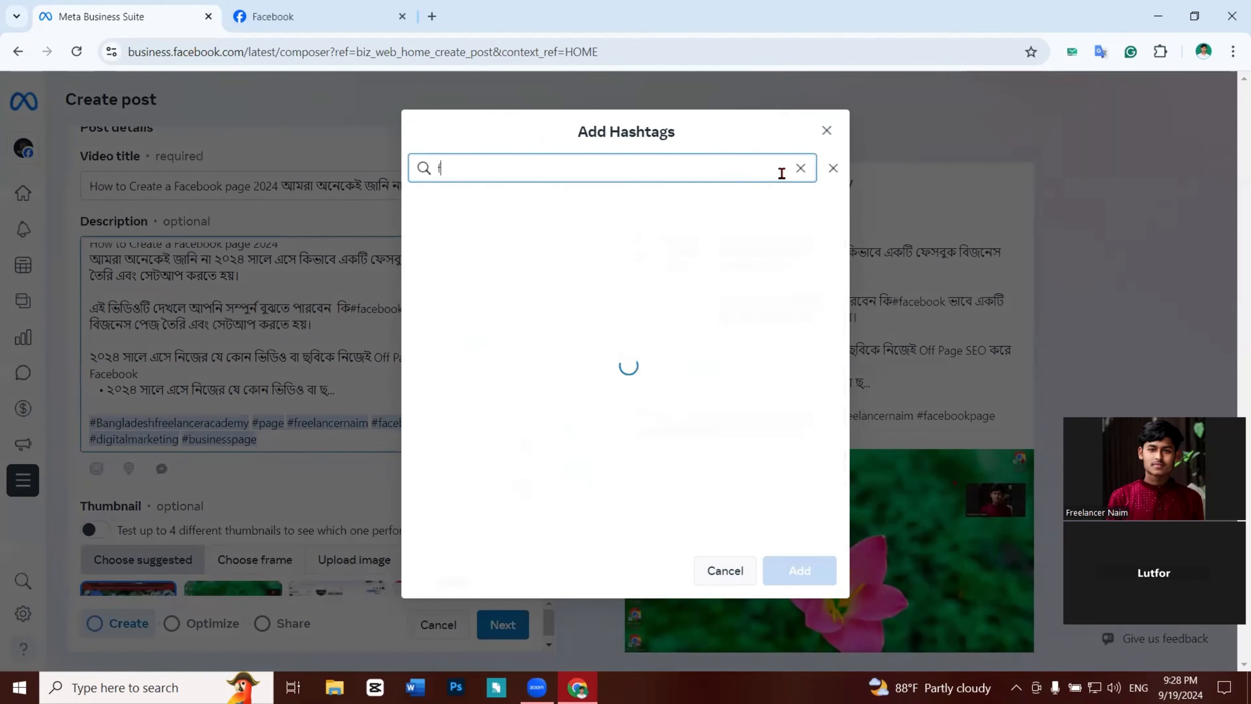
pyautogui.write('acebookpage')
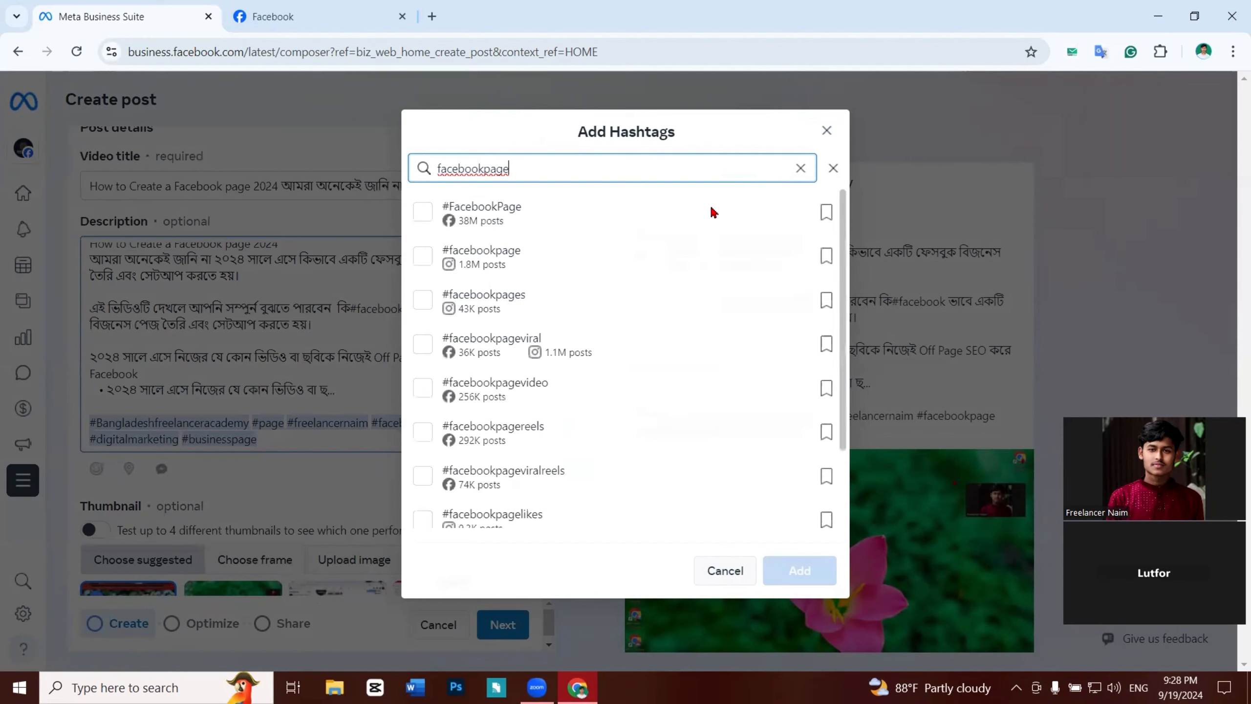
pyautogui.click(423, 211)
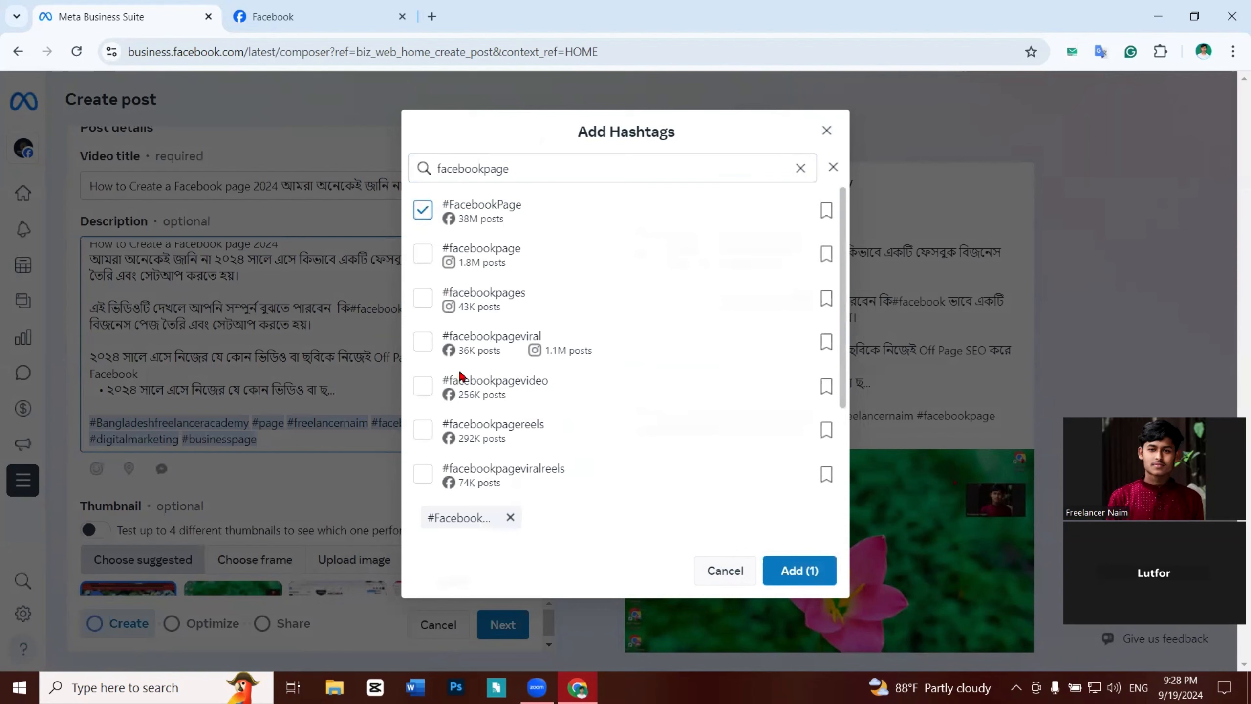
pyautogui.click(421, 345)
pyautogui.click(423, 387)
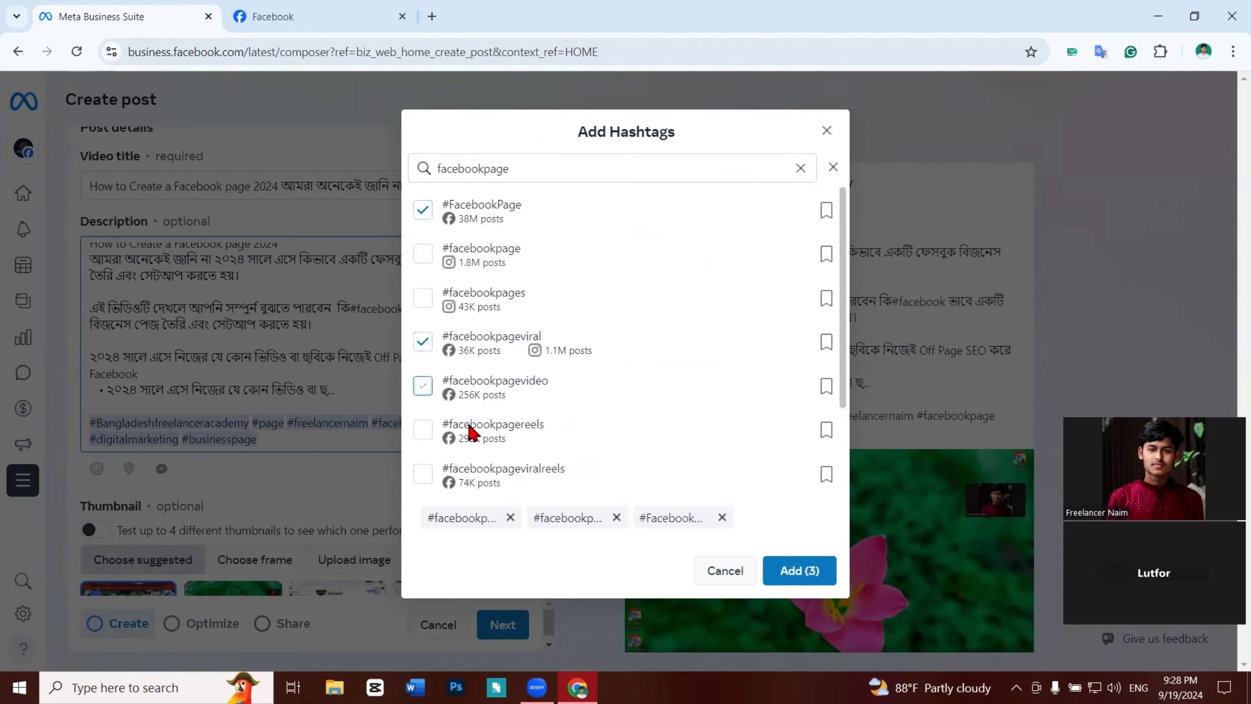
pyautogui.click(800, 572)
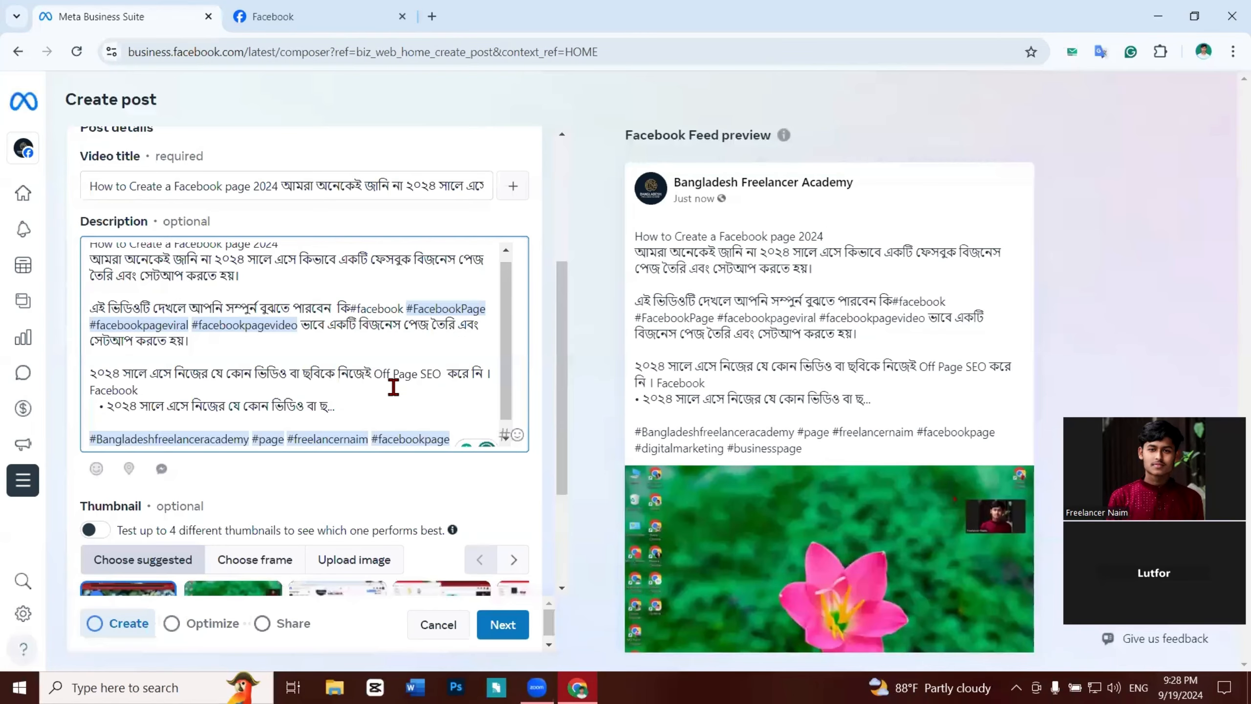
# Step: Frame the hashtags inserted in the description's second paragraph with a Lightshot capture and discard the capture
pyautogui.scroll(-1, 372, 365)
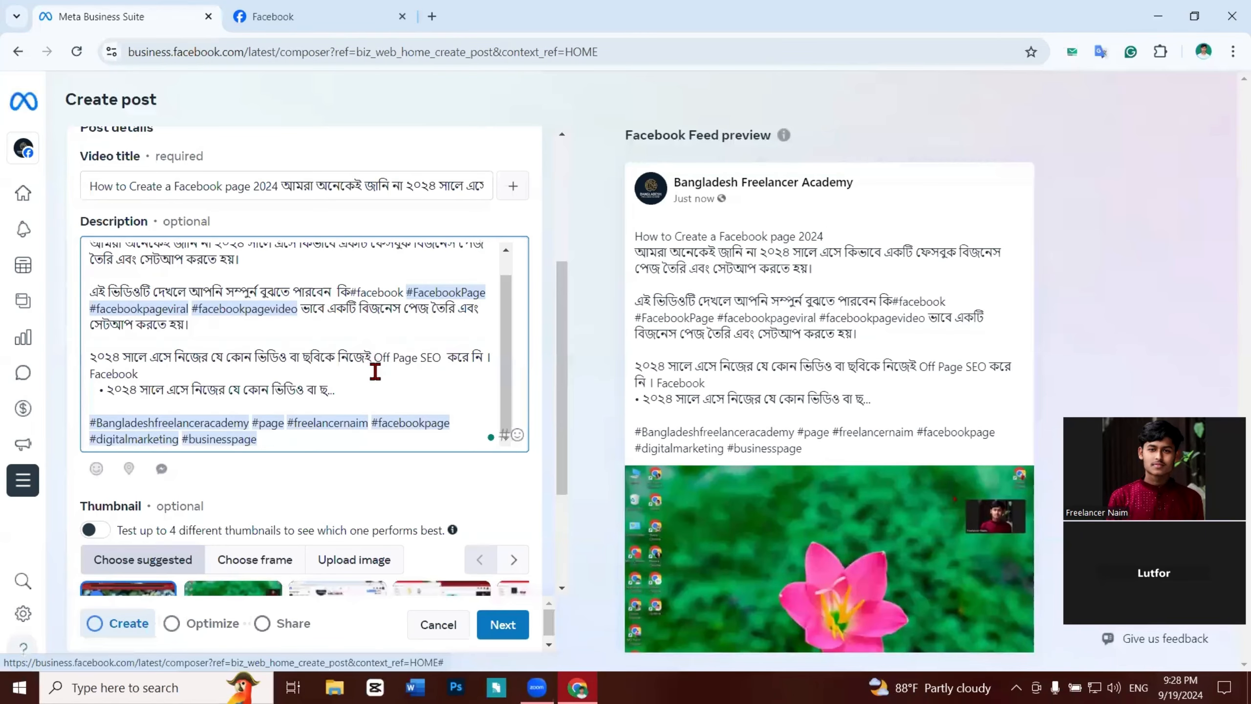
pyautogui.click(386, 396)
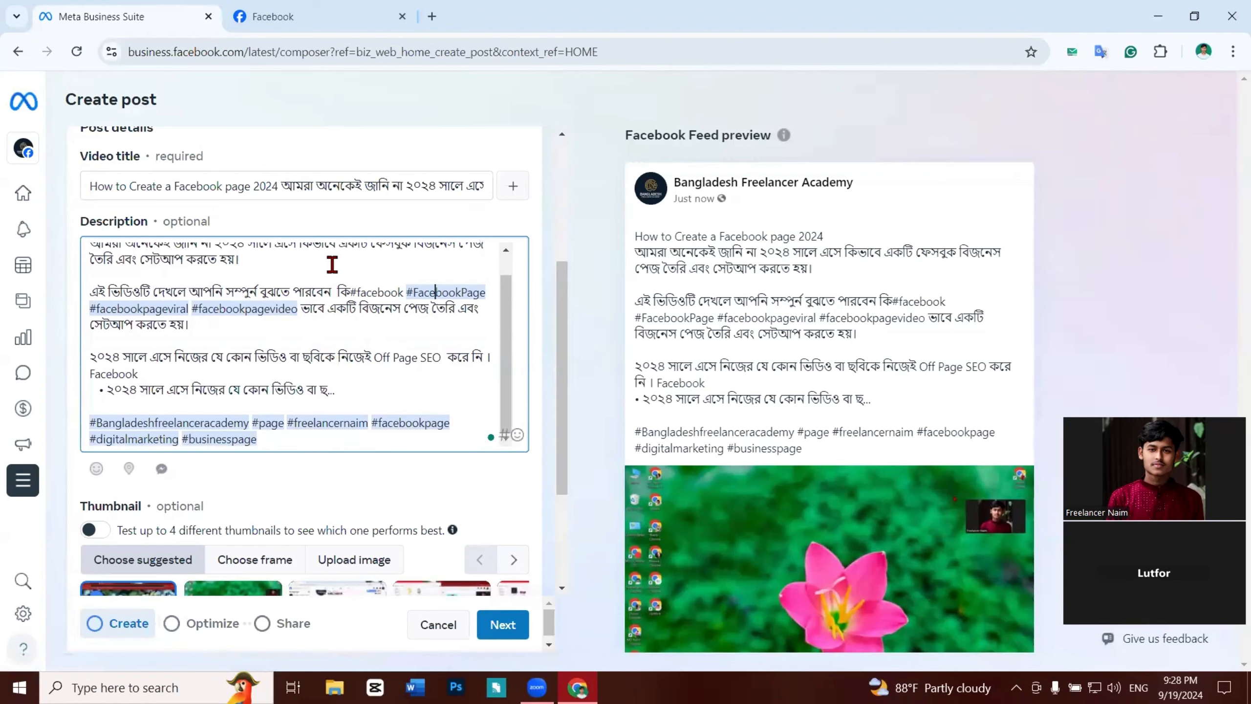
pyautogui.press('Print')
pyautogui.moveTo(103, 257); pyautogui.dragTo(472, 311)
pyautogui.click(463, 325)
# Step: Delete #FacebookPage, #facebookpageviral, #facebookpagevideo and #facebook from the description's second paragraph
pyautogui.moveTo(405, 292); pyautogui.dragTo(297, 309)
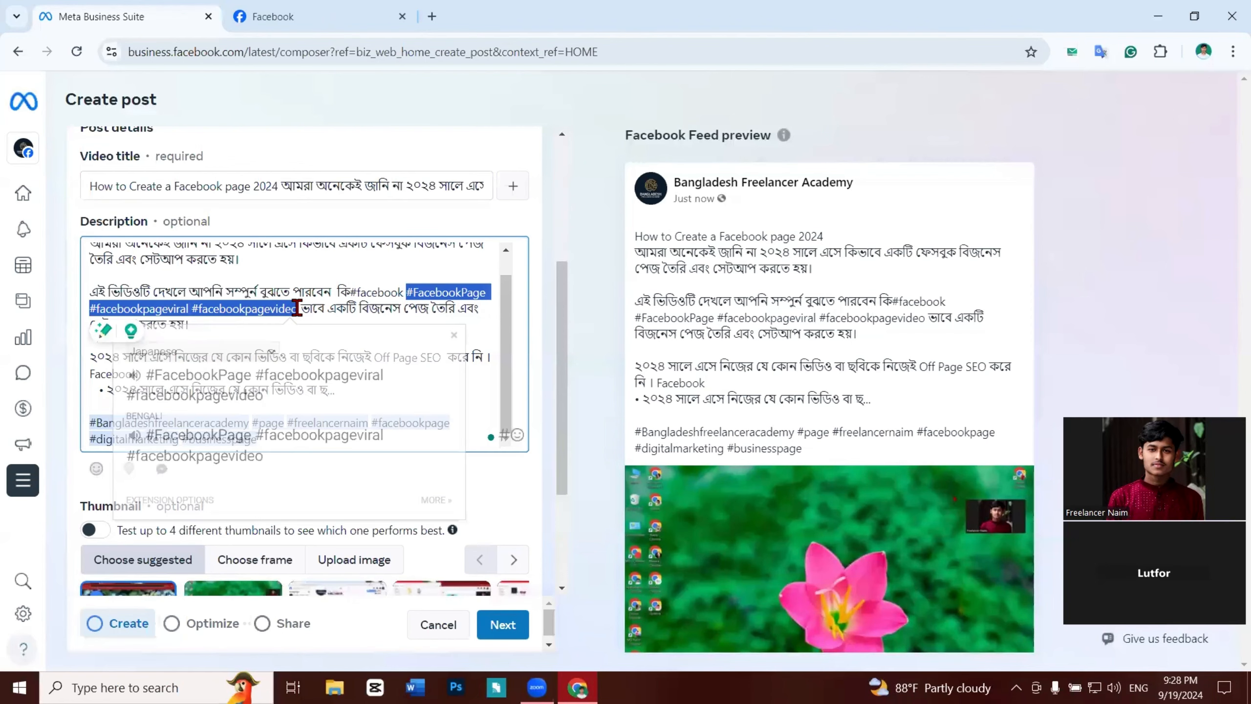
pyautogui.press('BackSpace')
pyautogui.click(423, 309)
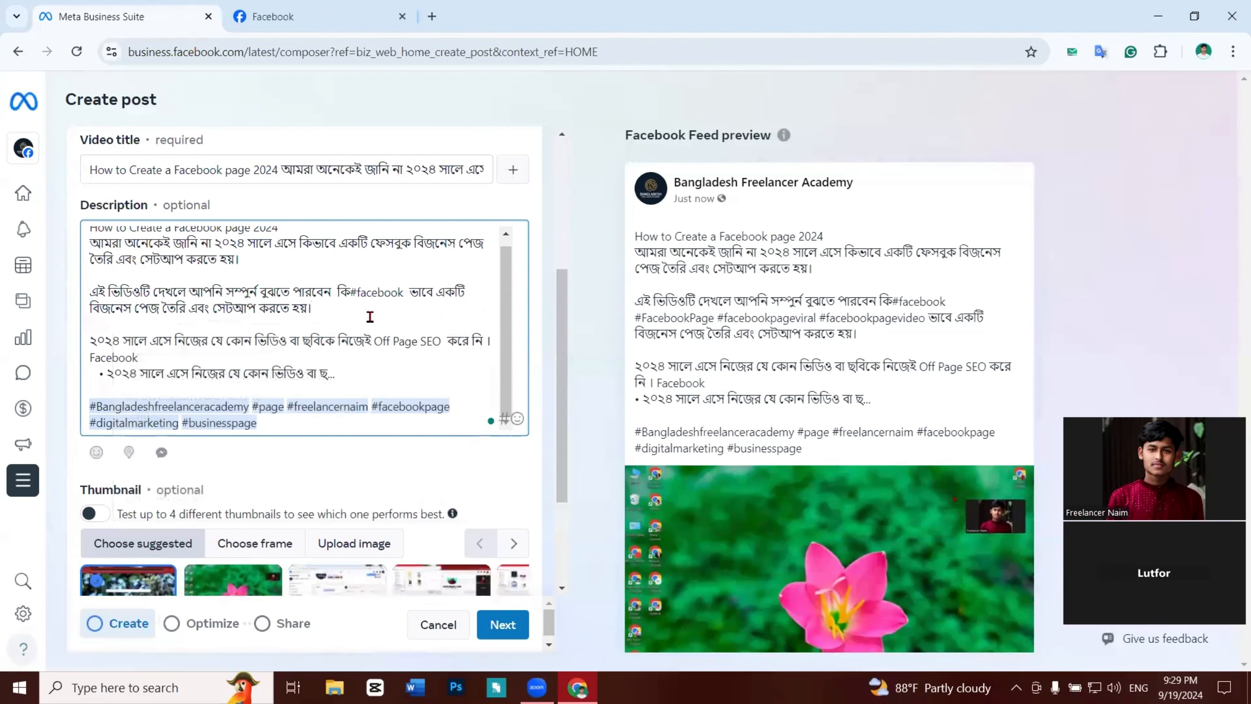
pyautogui.moveTo(351, 293); pyautogui.dragTo(403, 293)
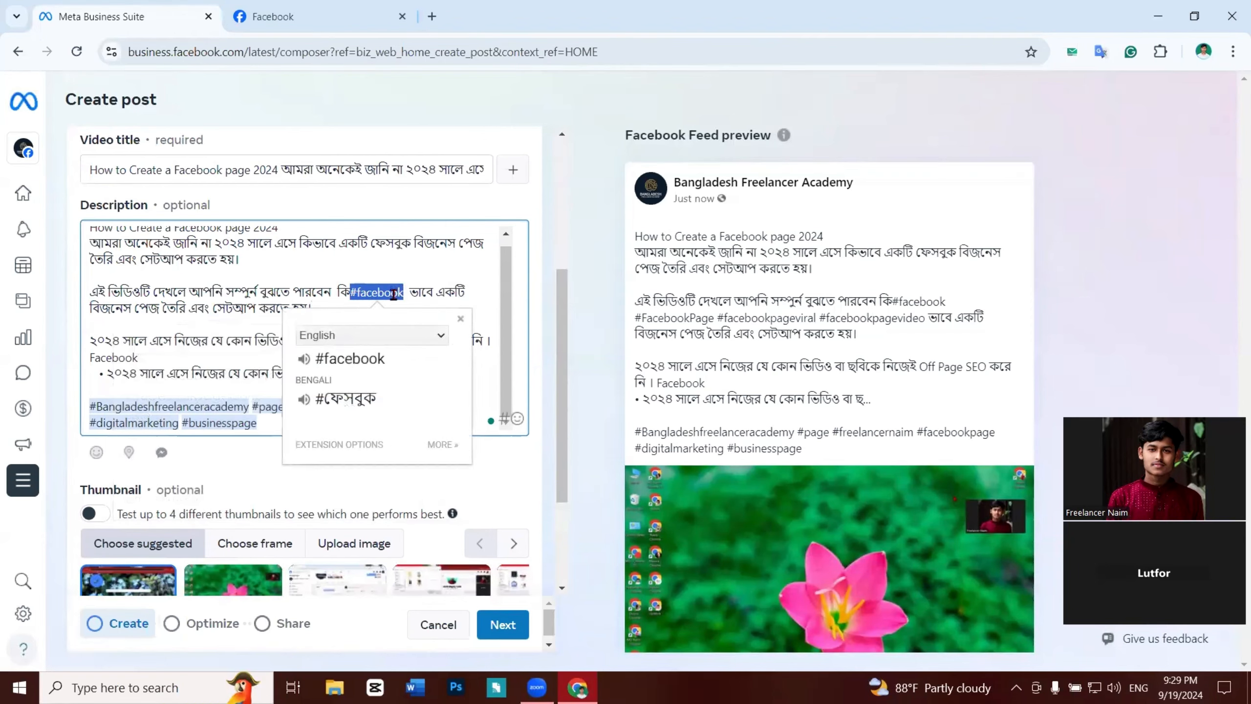
pyautogui.press('BackSpace')
# Step: Delete #facebookpage, #digitalmarketing and #businesspage from the end of the description, keeping the first three hashtags
pyautogui.click(233, 372)
pyautogui.moveTo(264, 418); pyautogui.dragTo(297, 430)
pyautogui.click(297, 407)
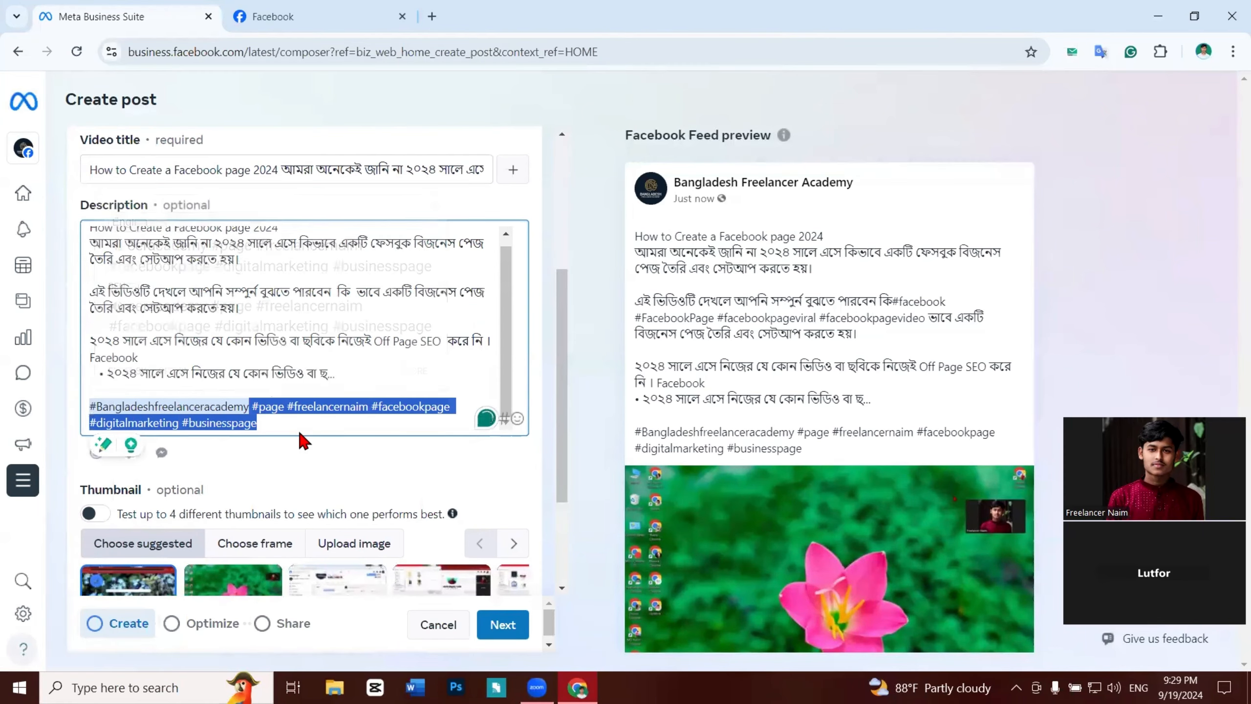
pyautogui.click(344, 409)
pyautogui.moveTo(371, 407); pyautogui.dragTo(404, 419)
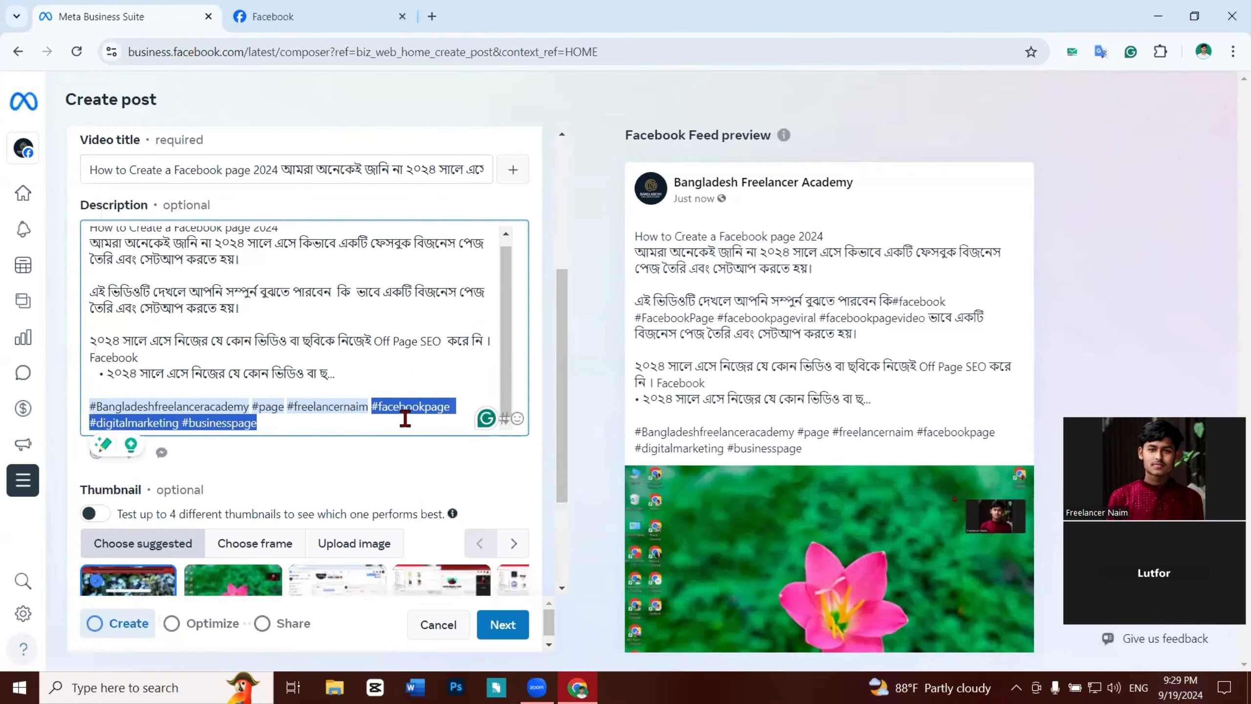
pyautogui.press('BackSpace')
pyautogui.click(396, 405)
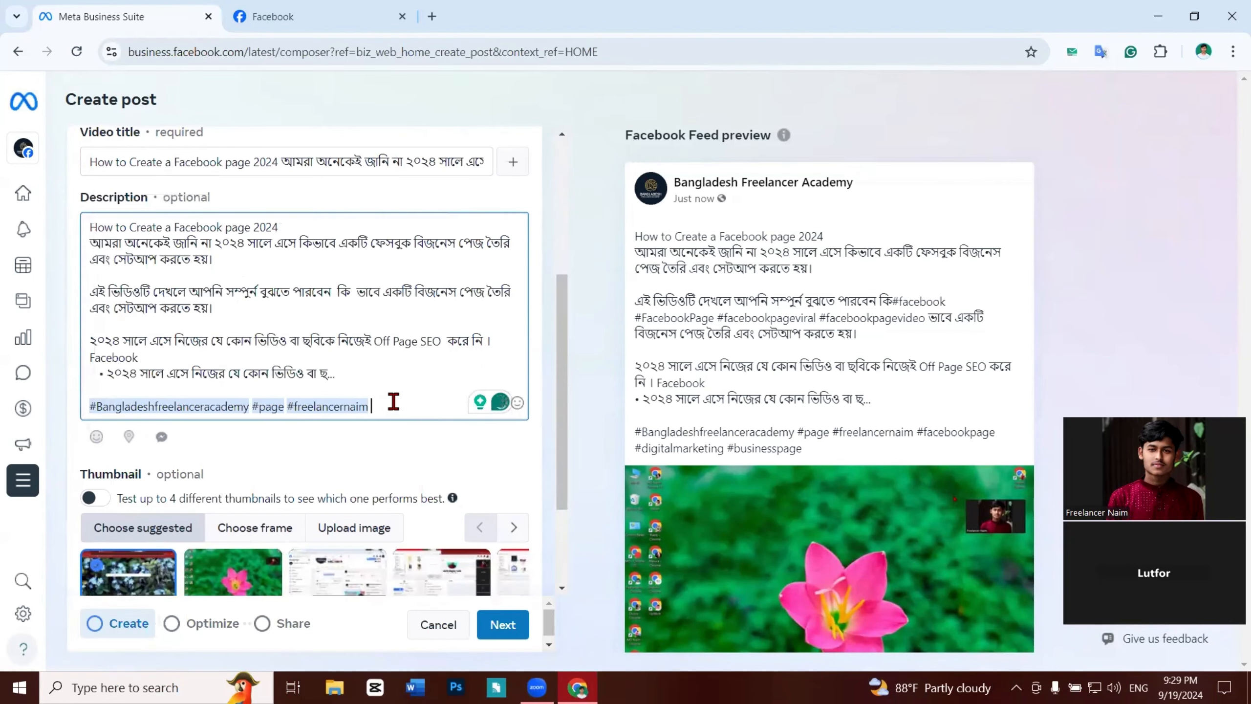
# Step: Add a bare "#" after the description's last hashtag, browse the suggested hashtags and dismiss them without picking one
pyautogui.scroll(-3, 507, 302)
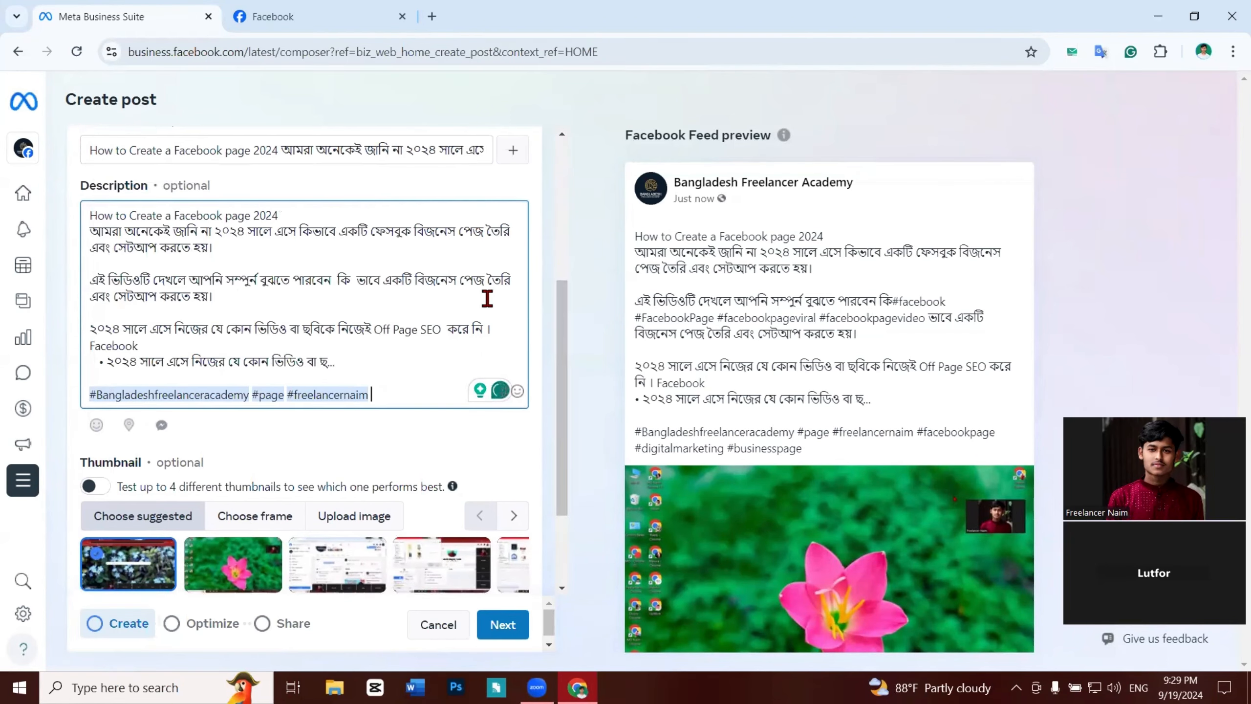
pyautogui.scroll(3, 451, 331)
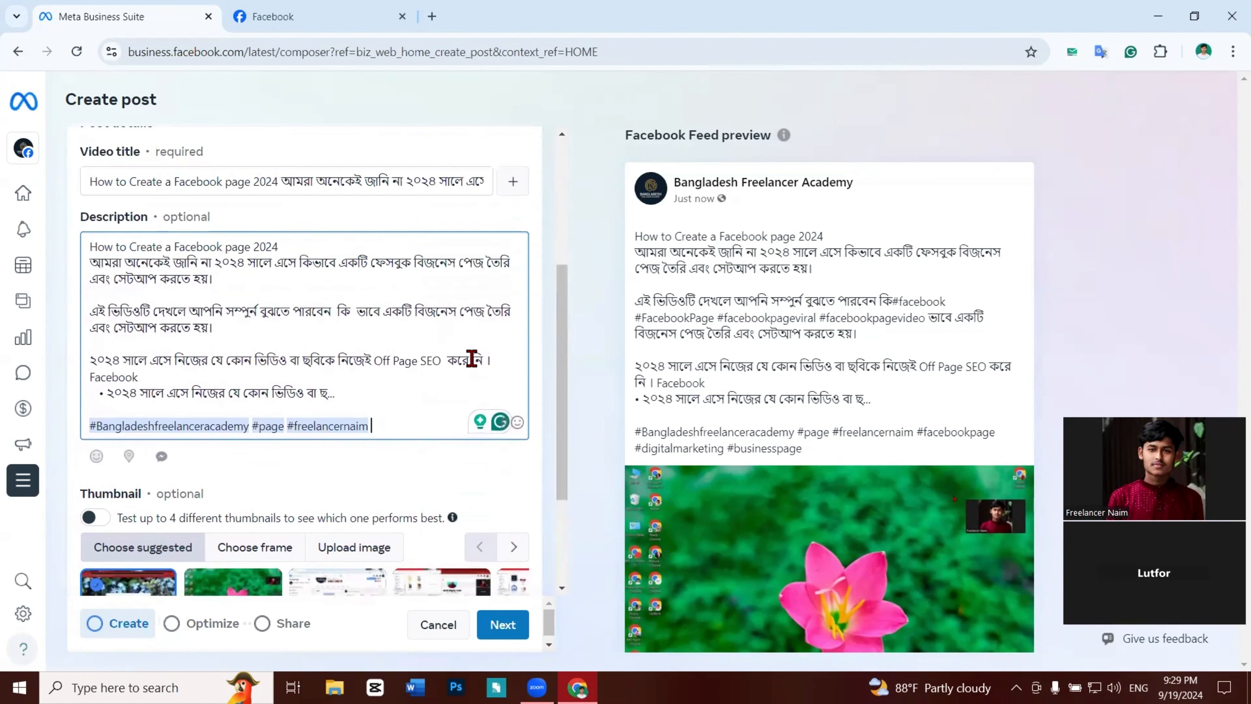
pyautogui.write('#')
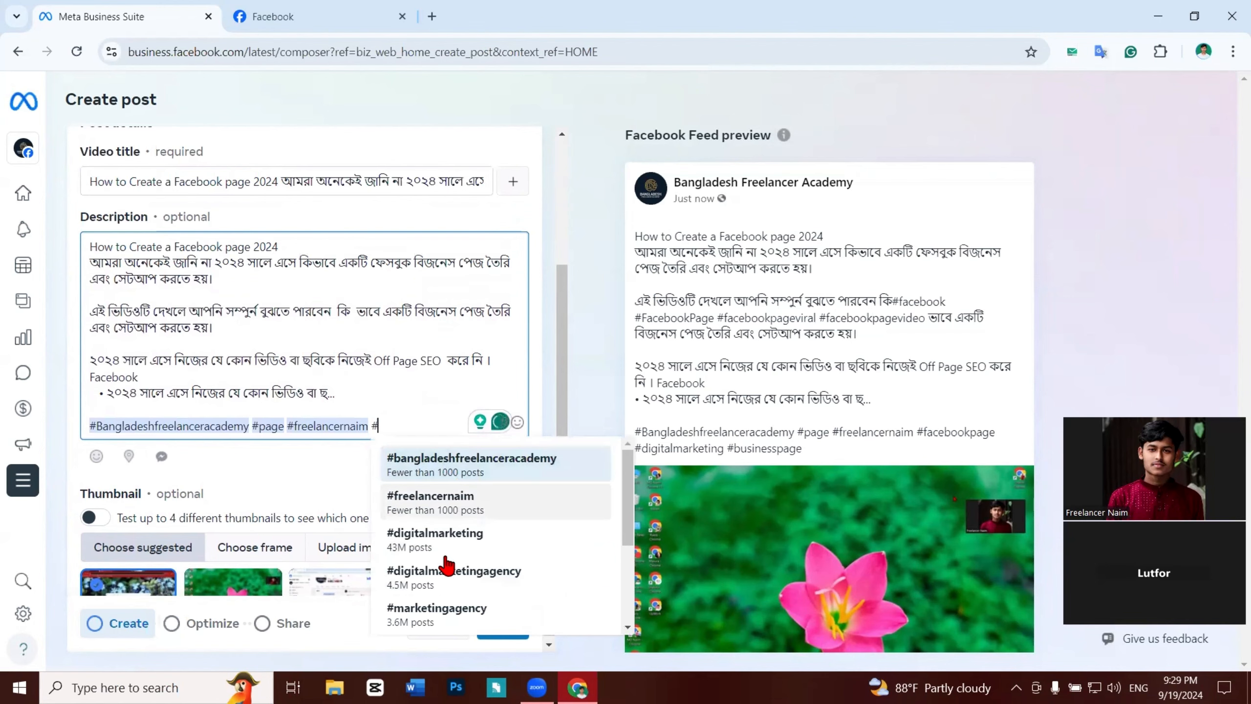
pyautogui.scroll(-3, 542, 515)
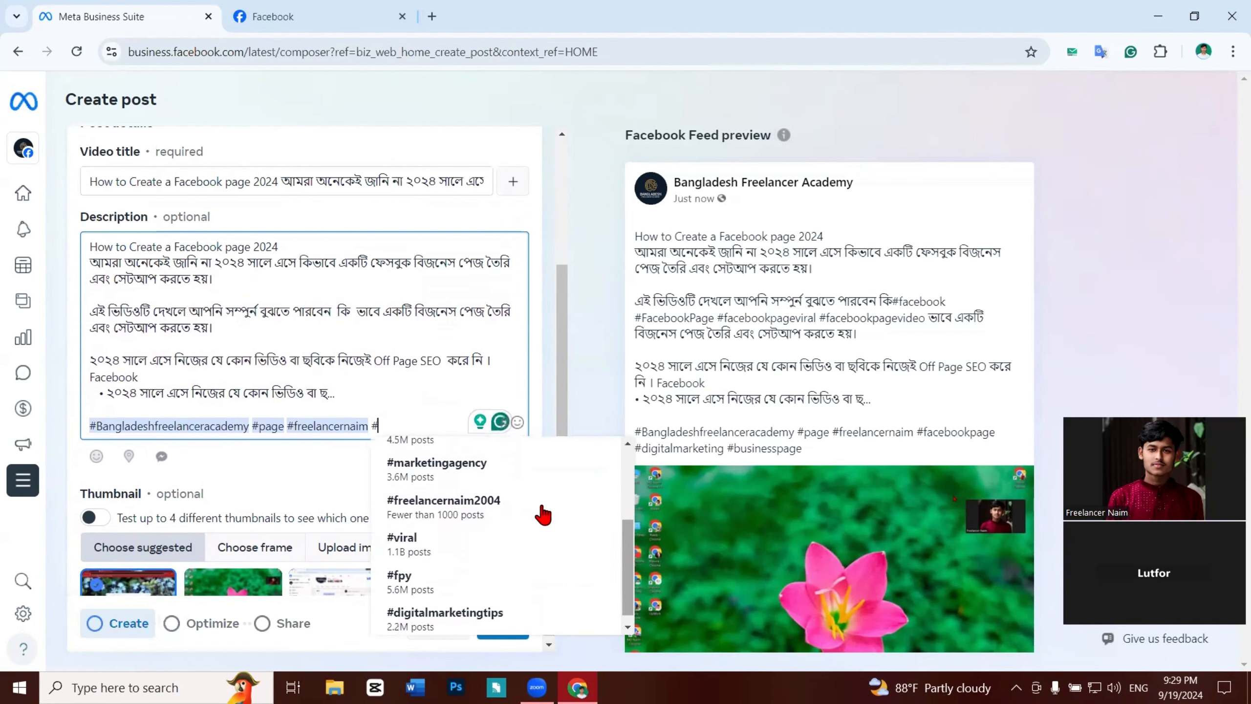
pyautogui.click(440, 397)
pyautogui.scroll(-3, 492, 404)
pyautogui.scroll(3, 536, 364)
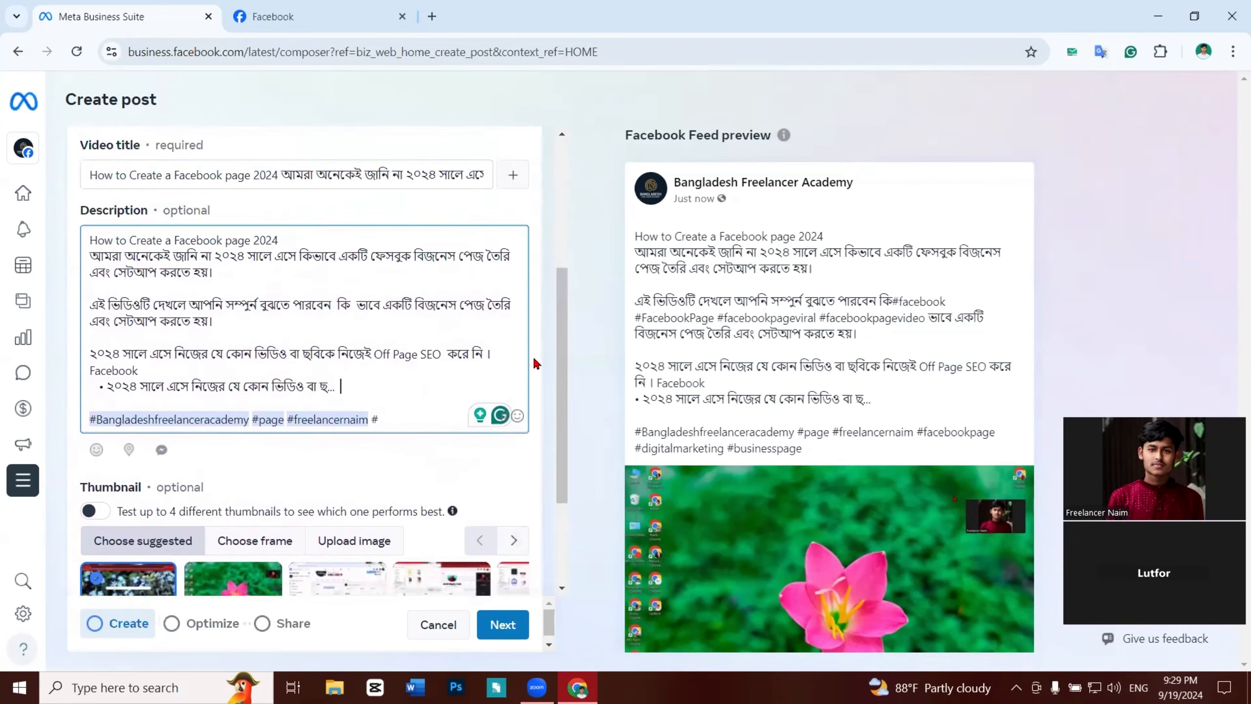
pyautogui.scroll(3, 536, 365)
pyautogui.scroll(-3, 529, 367)
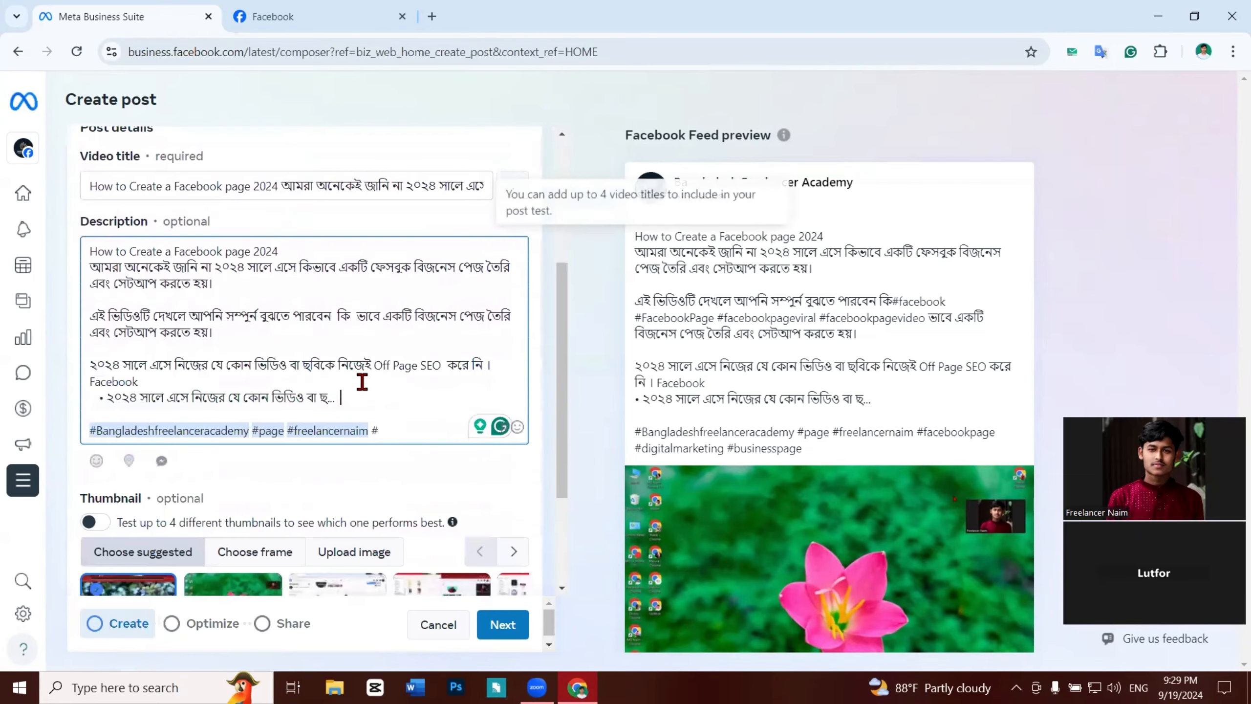
pyautogui.click(383, 423)
pyautogui.click(471, 305)
pyautogui.scroll(-2, 502, 306)
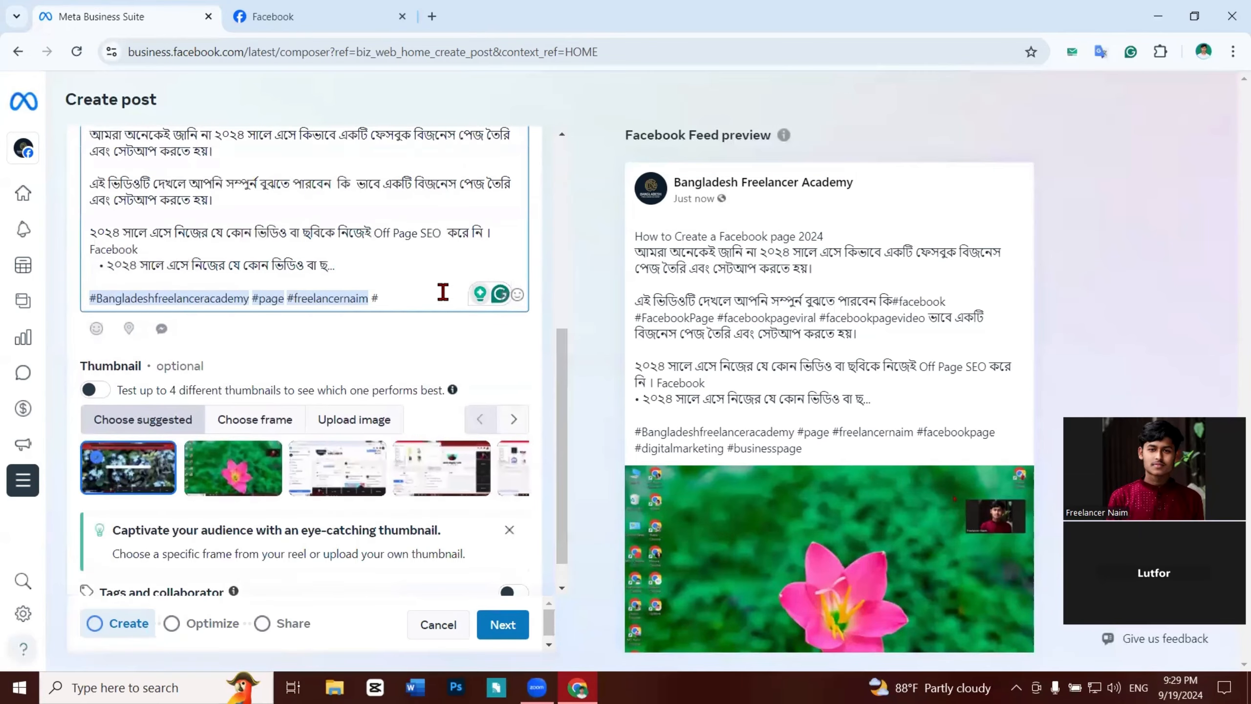
pyautogui.scroll(1, 443, 292)
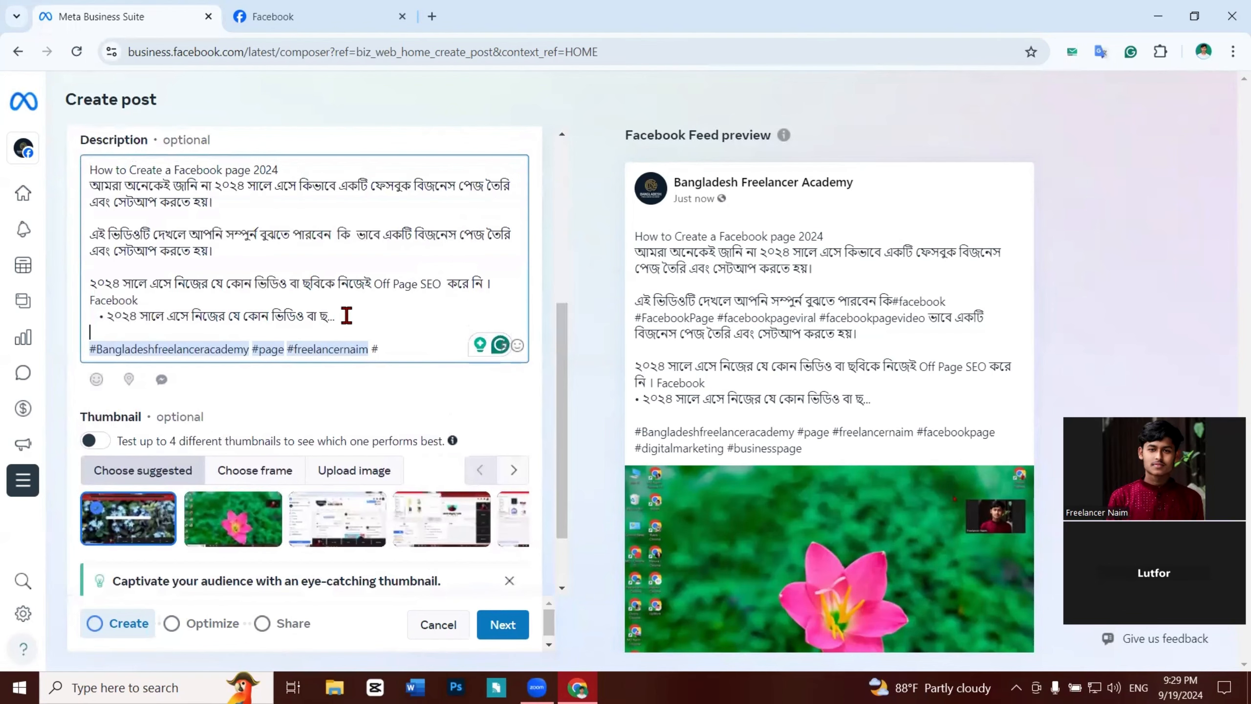
pyautogui.press('Down')
pyautogui.press('Down')
pyautogui.press('Down')
pyautogui.press('Down')
pyautogui.press('Down')
pyautogui.press('Up')
pyautogui.press('Up')
pyautogui.press('Up')
pyautogui.click(455, 308)
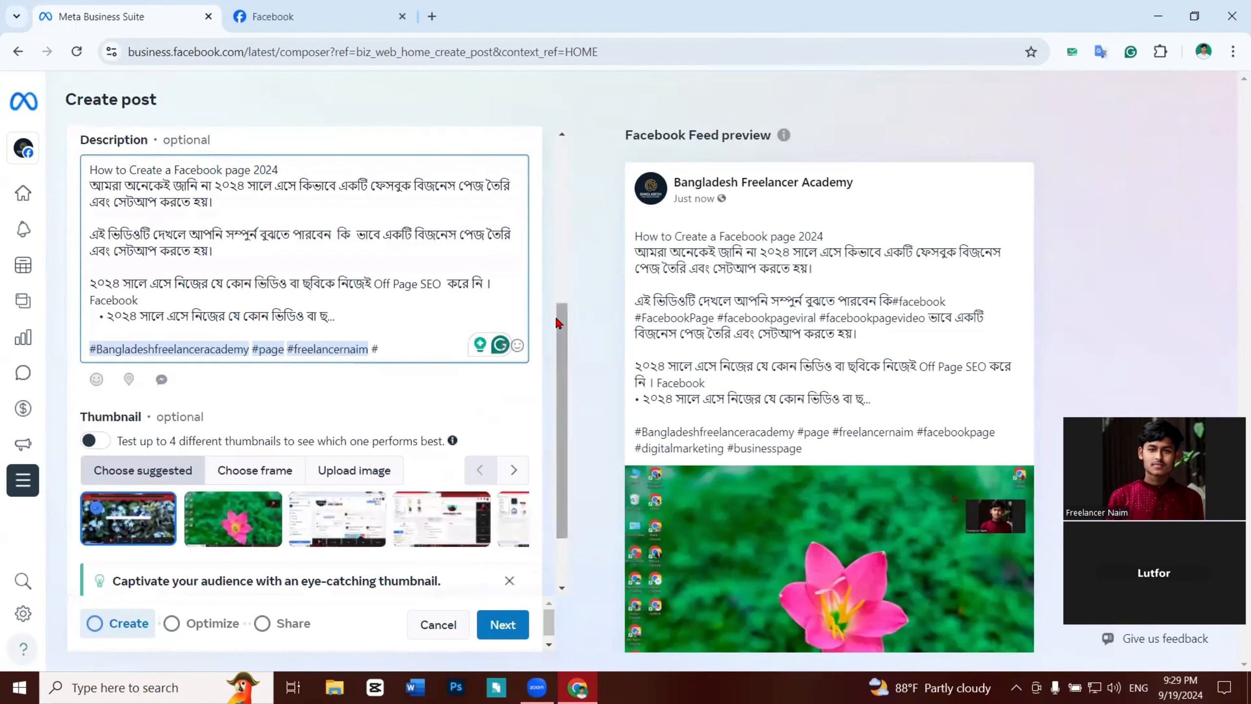
# Step: Delete the bare "#" and the stray composer link pasted after #freelancernaim at the end of the description
pyautogui.scroll(1, 558, 324)
pyautogui.moveTo(427, 407); pyautogui.dragTo(475, 408)
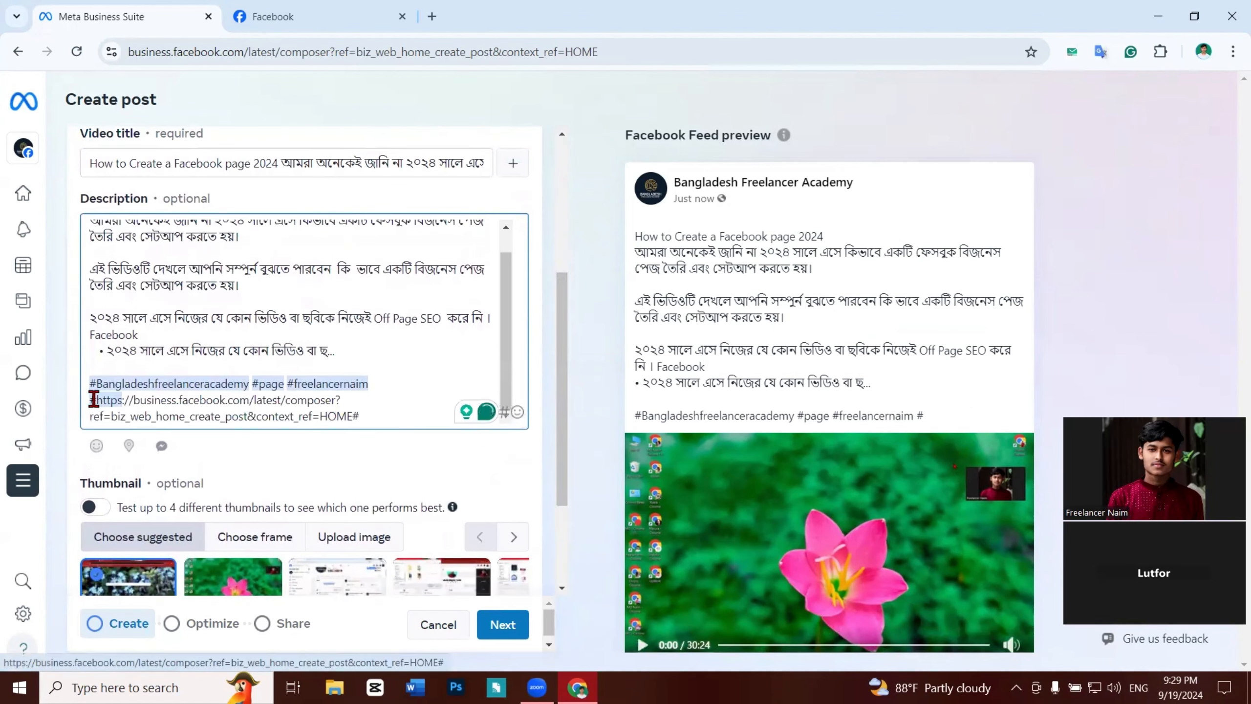
pyautogui.moveTo(89, 399); pyautogui.dragTo(366, 419)
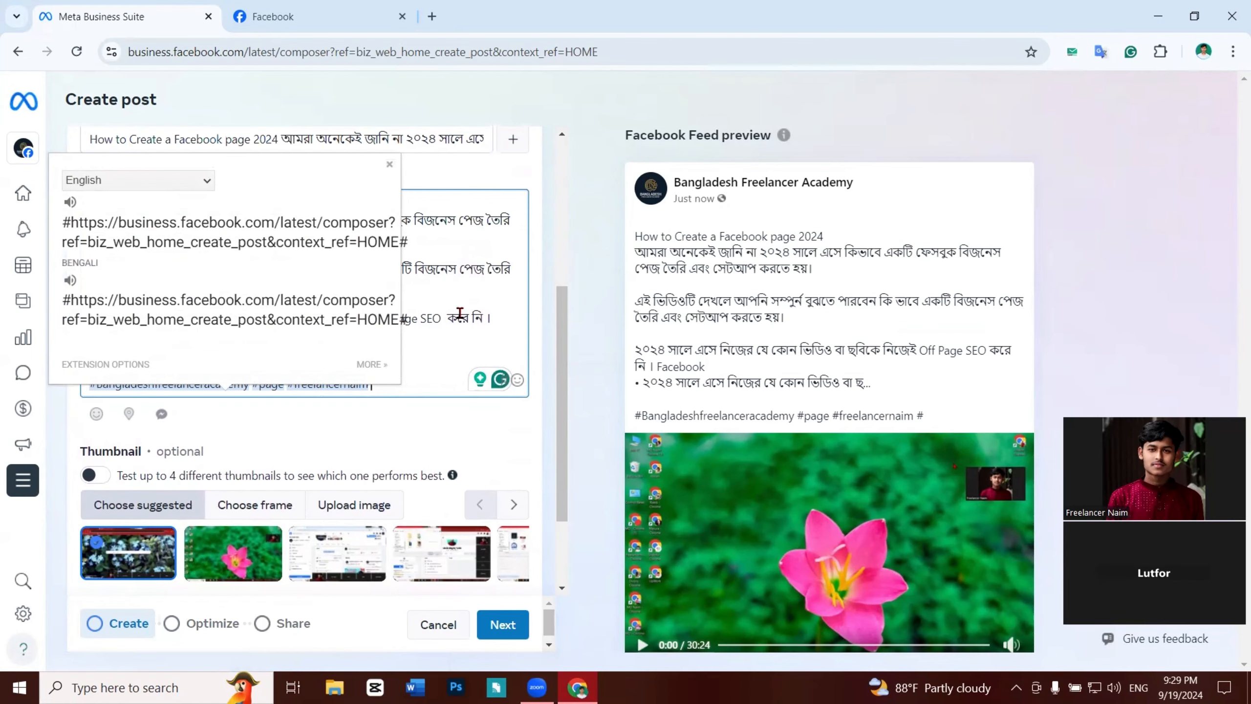
pyautogui.click(390, 163)
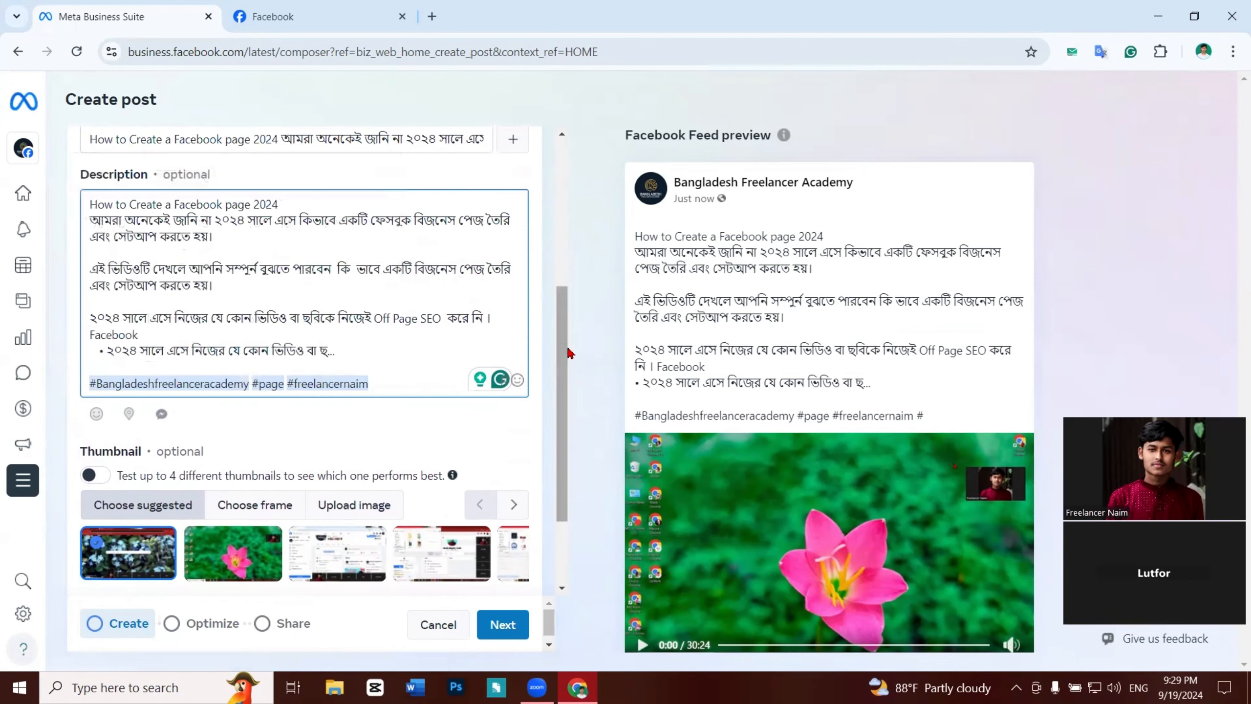
# Step: Open Add Hashtags for the description and search for "facebookpage"
pyautogui.moveTo(566, 342); pyautogui.dragTo(565, 317)
pyautogui.scroll(3, 565, 321)
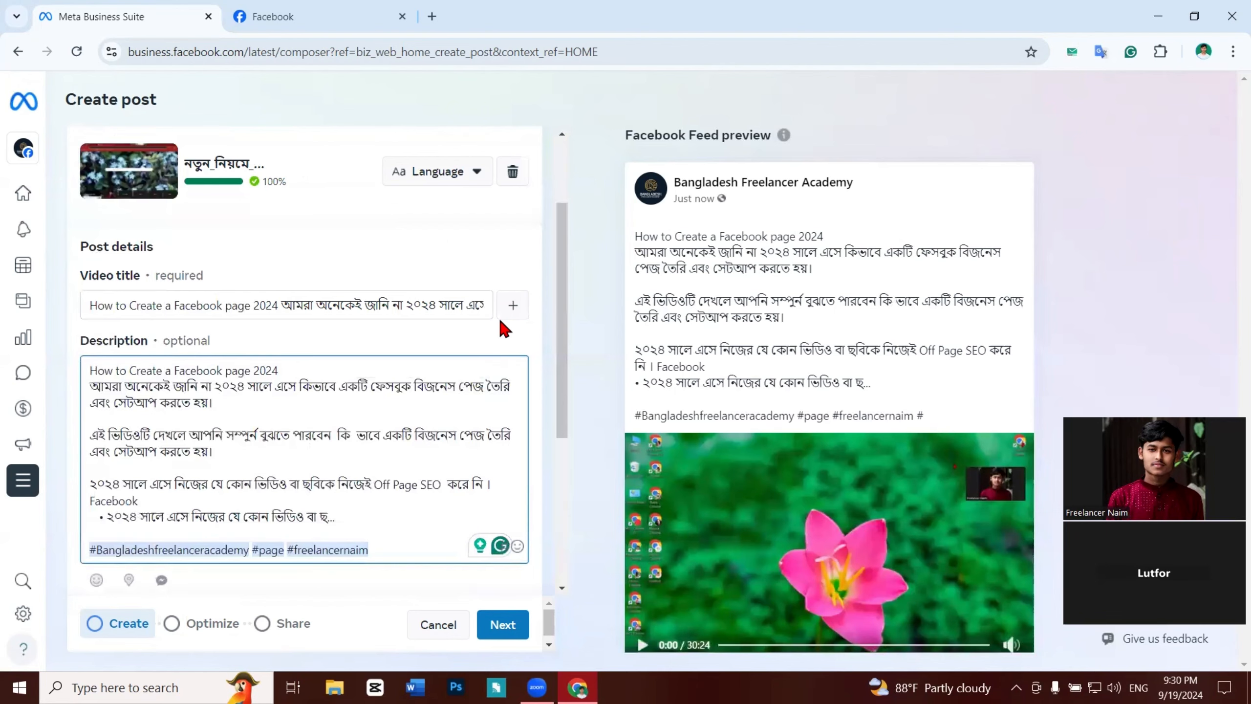
pyautogui.scroll(-5, 515, 342)
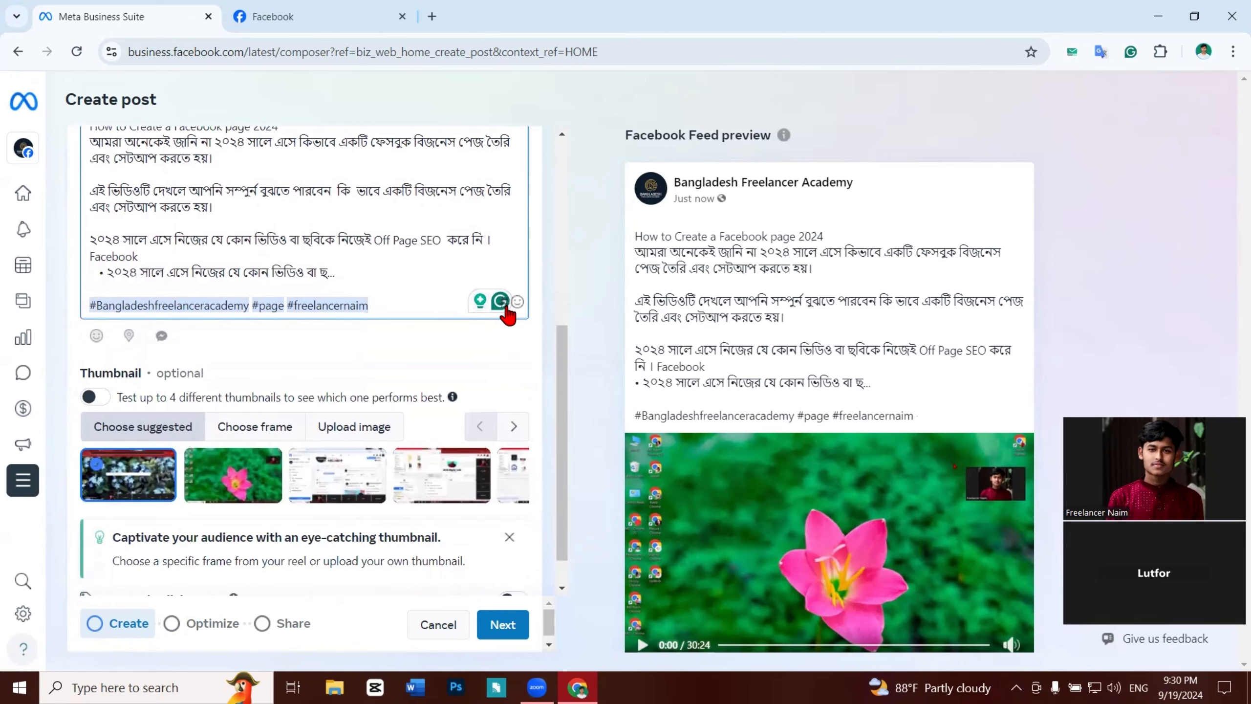
pyautogui.scroll(3, 508, 318)
pyautogui.click(505, 450)
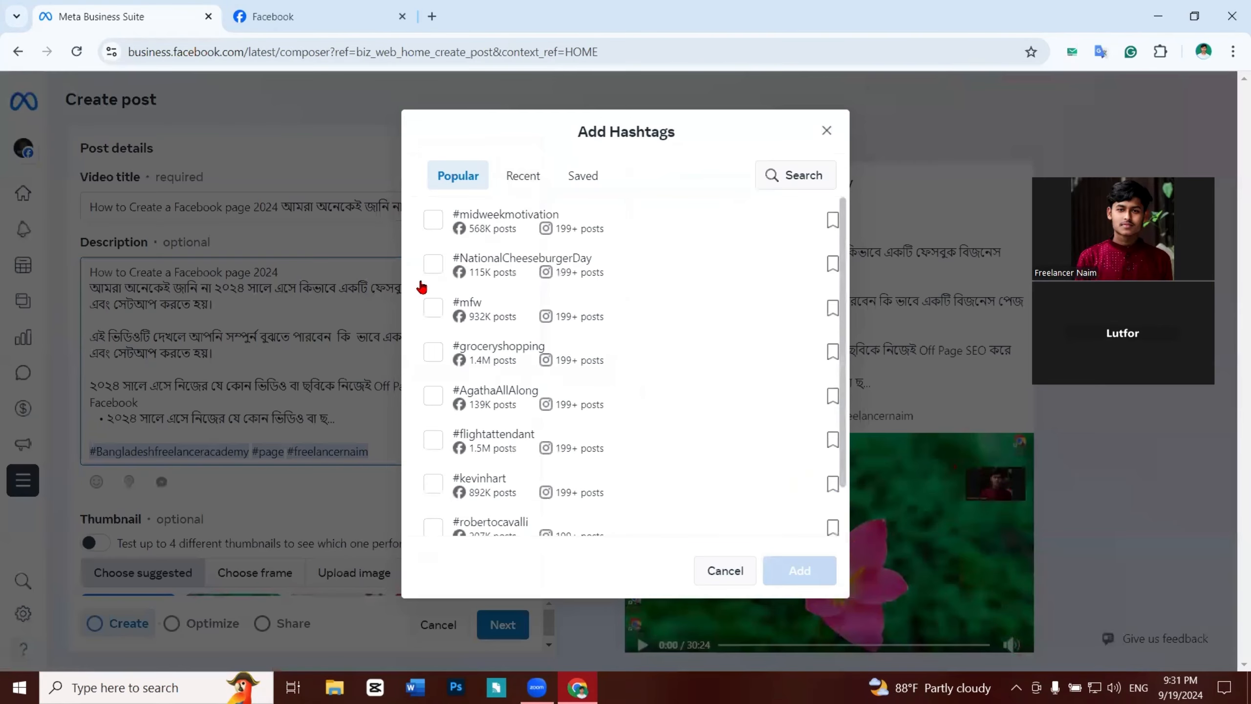
pyautogui.click(771, 172)
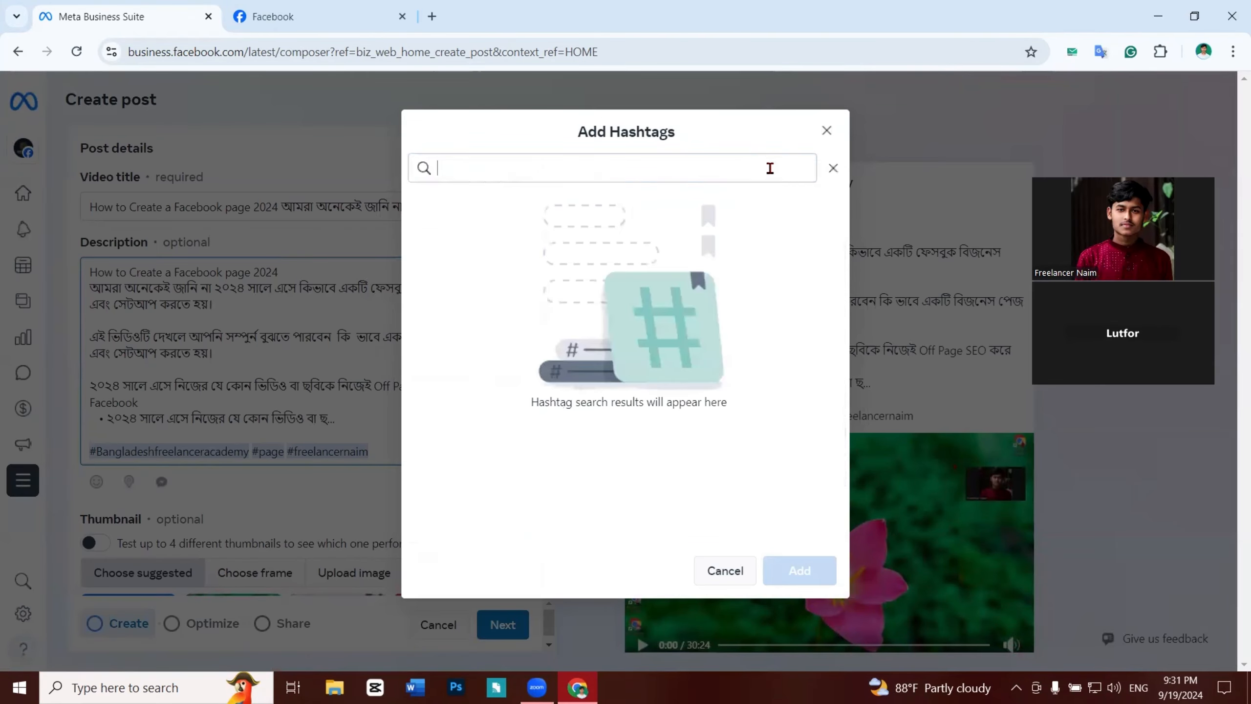
pyautogui.write('face')
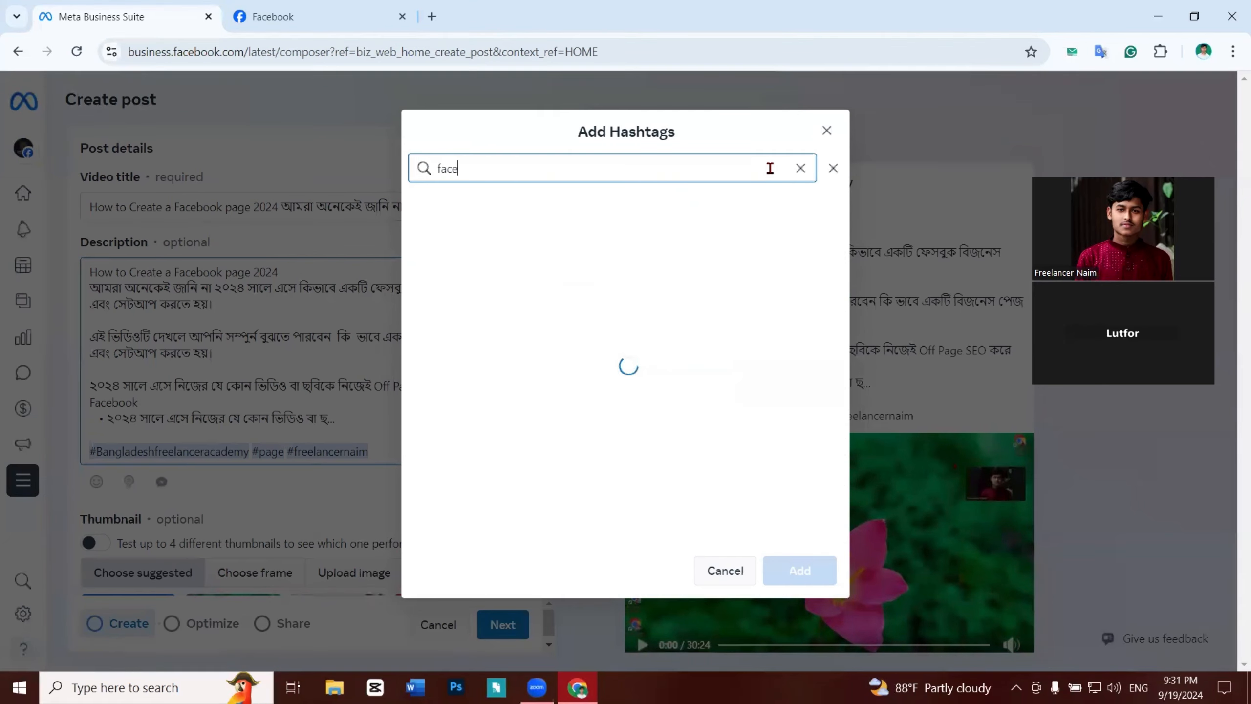
pyautogui.write('bookp')
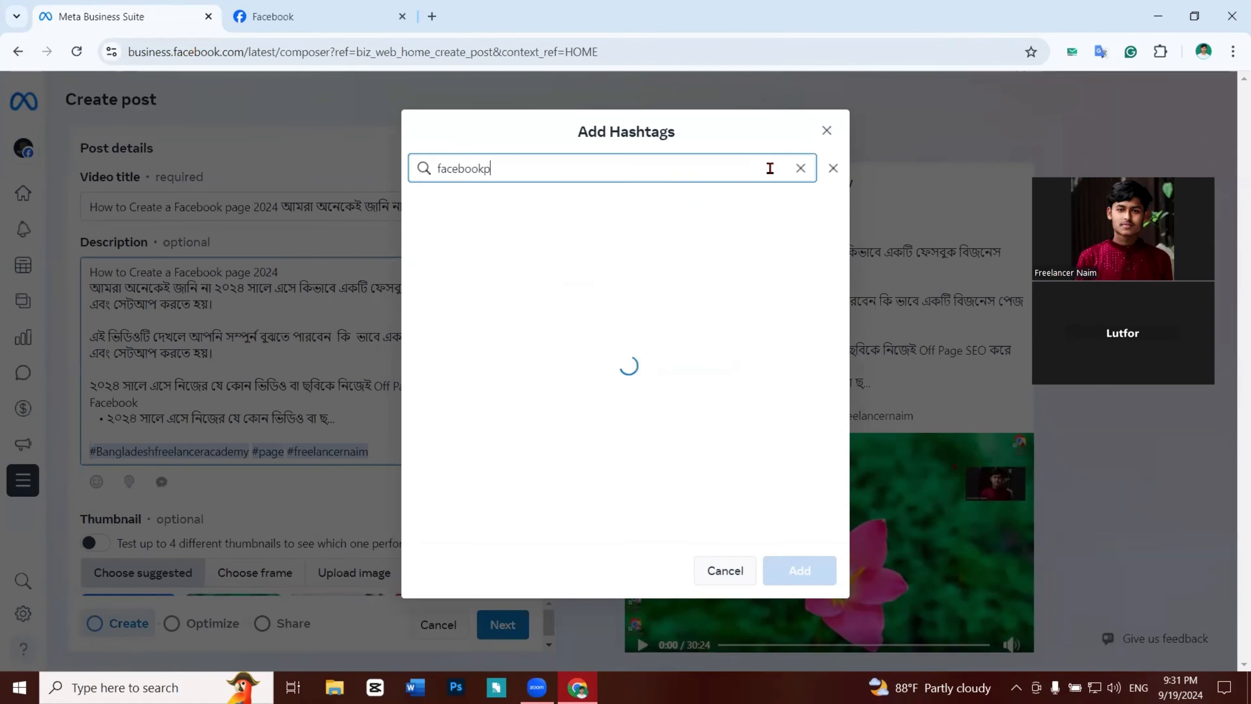
pyautogui.write('age')
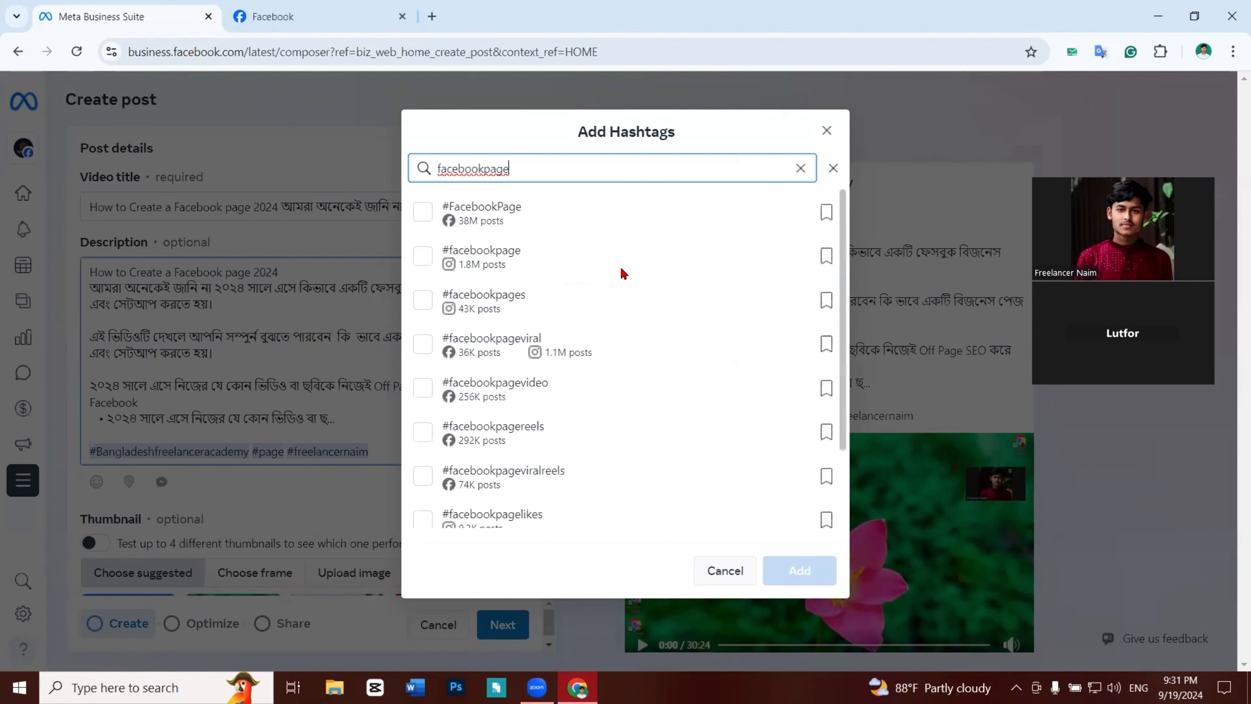
# Step: Select #FacebookPage and #facebookpagevideo from the hashtag results and add them to the description
pyautogui.click(423, 212)
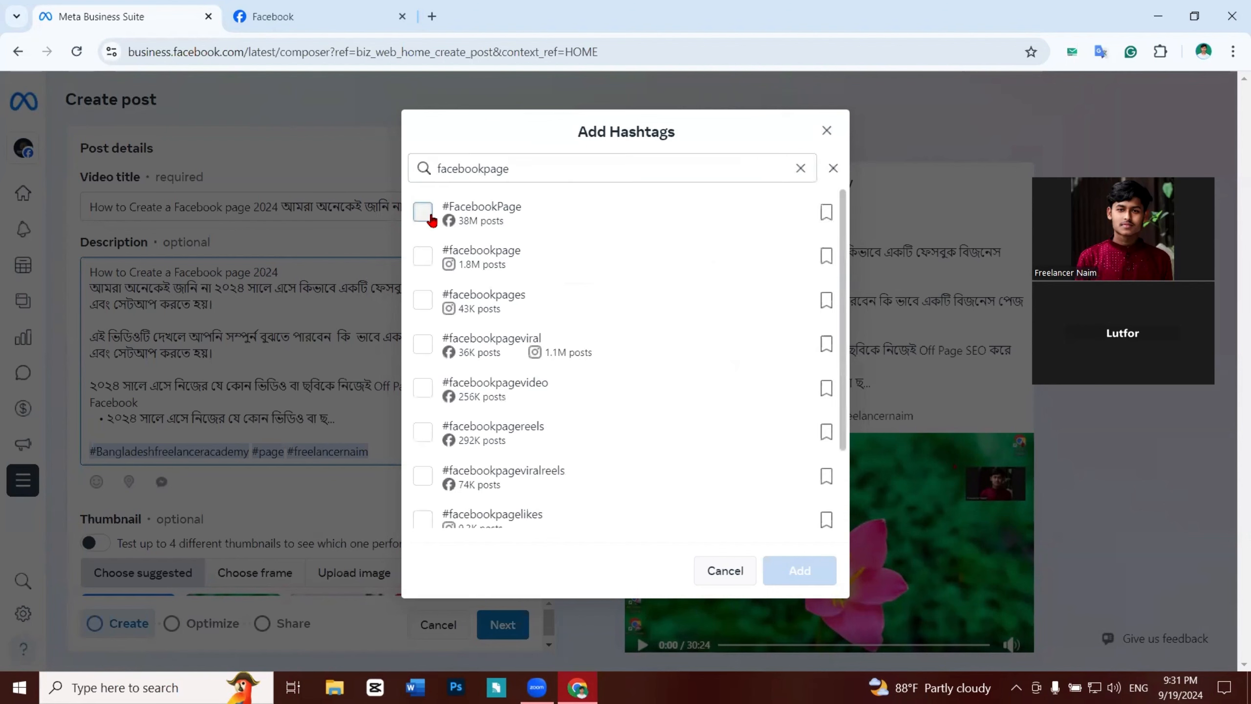
pyautogui.click(431, 387)
pyautogui.scroll(-2, 433, 401)
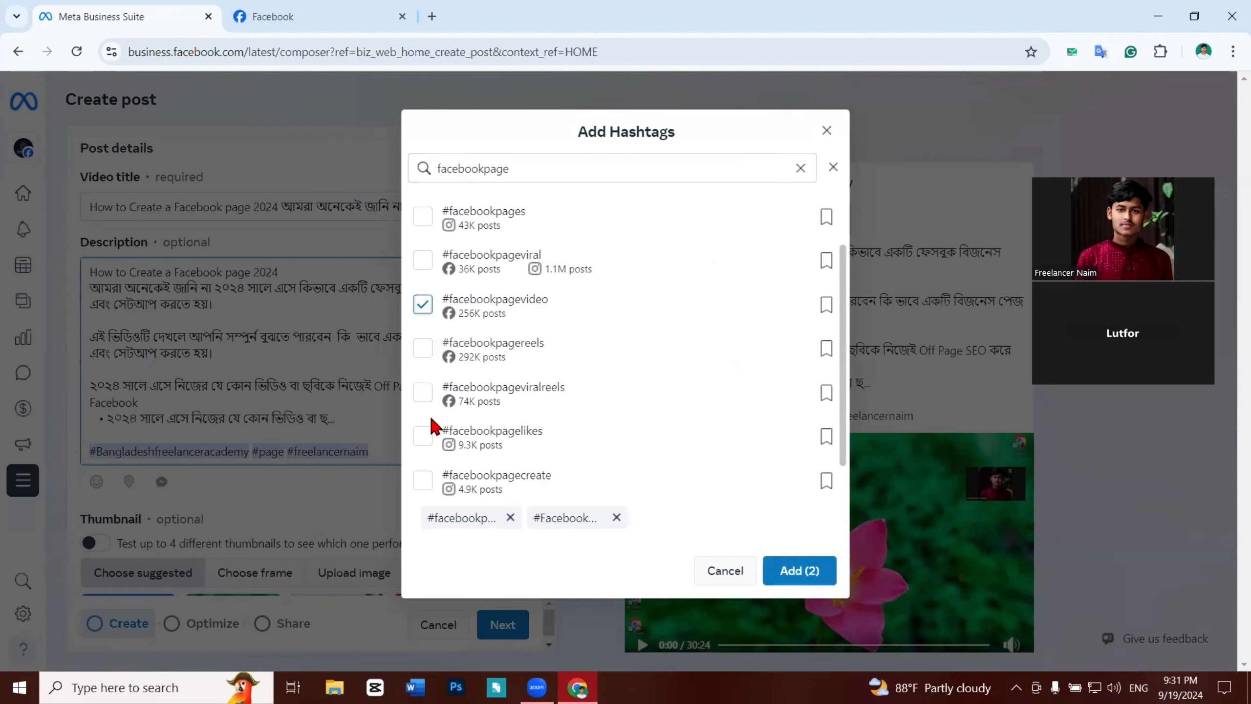
pyautogui.scroll(-1, 434, 433)
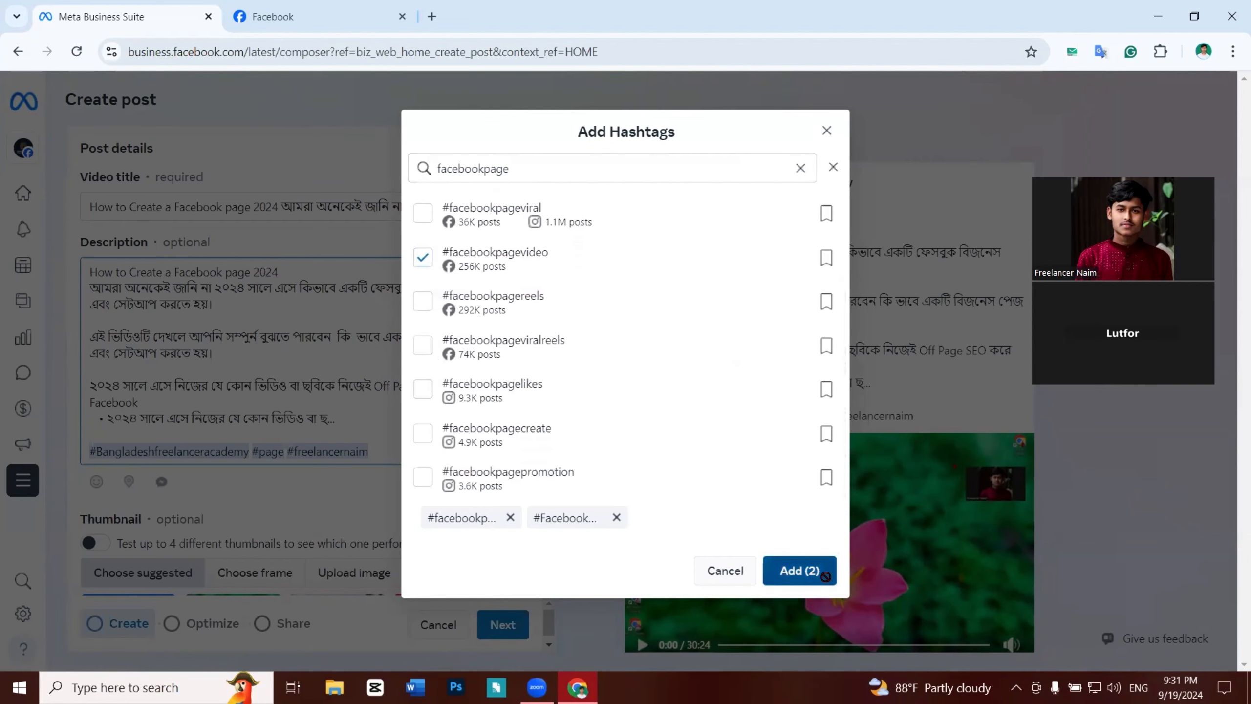
pyautogui.click(800, 571)
# Step: Frame the description's closing hashtags with a Lightshot capture and discard the capture
pyautogui.scroll(-2, 412, 463)
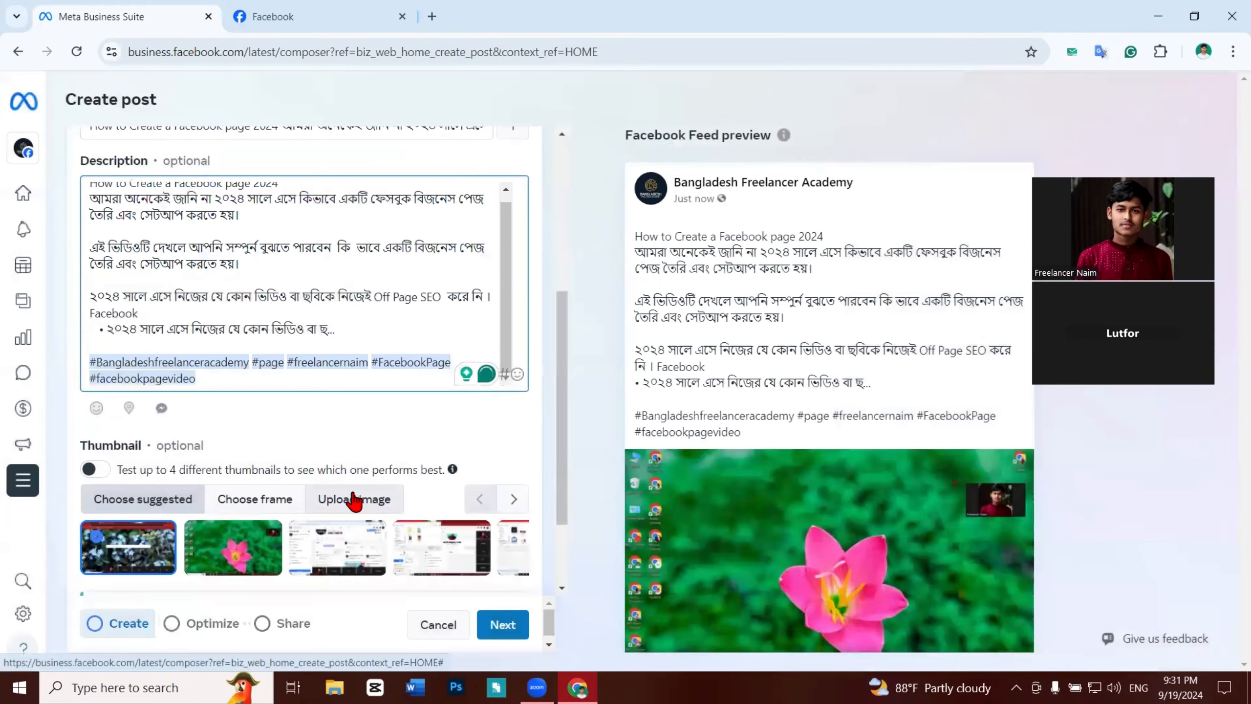
pyautogui.press('Print')
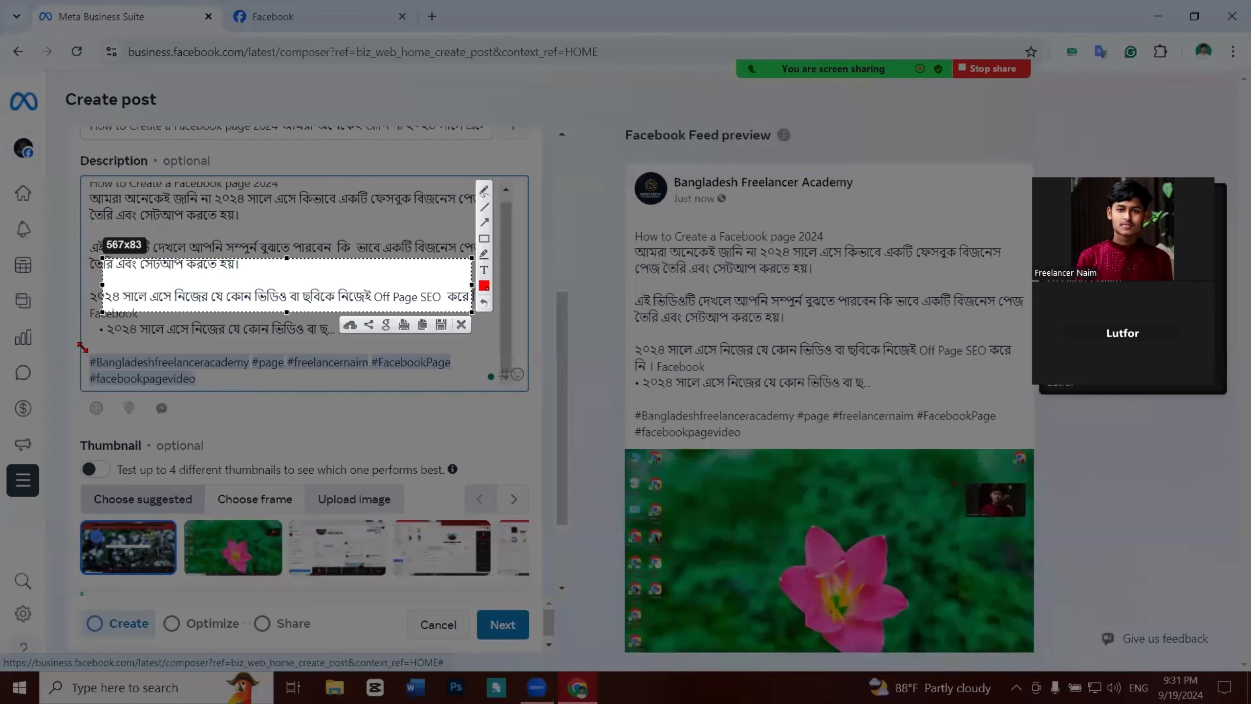
pyautogui.moveTo(71, 346); pyautogui.dragTo(385, 403)
pyautogui.click(373, 416)
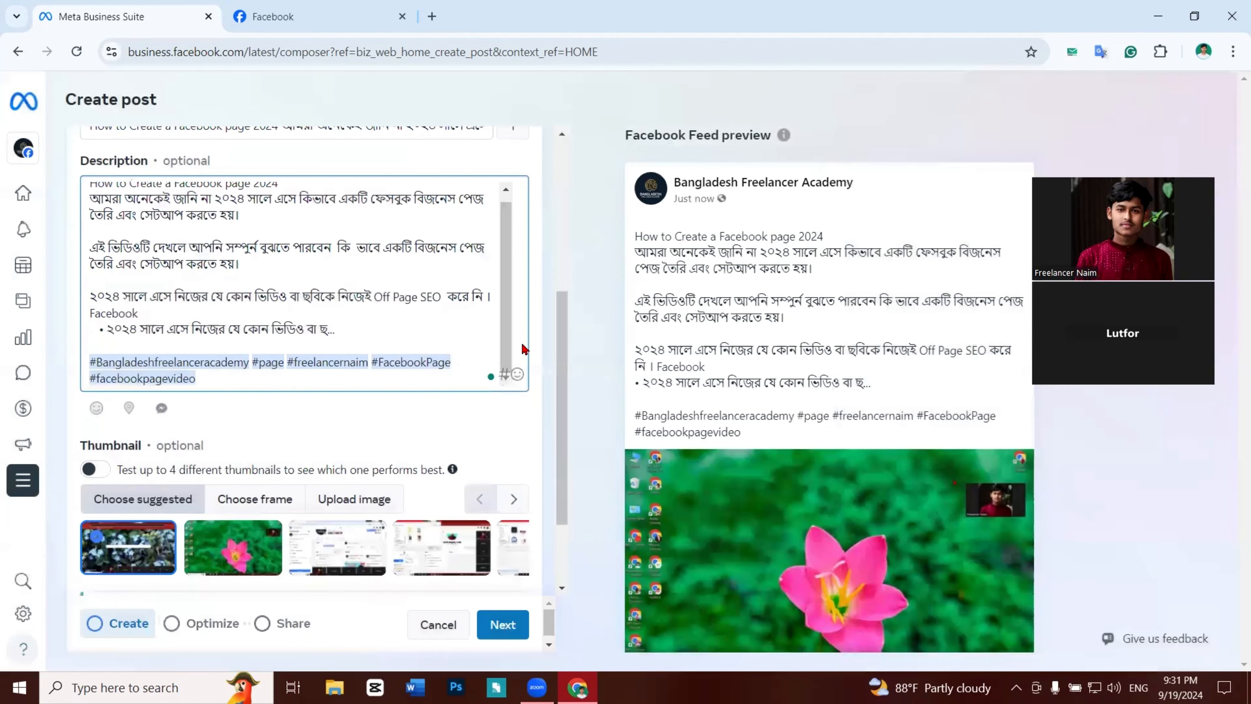
# Step: Remove the extra space before "কি" in the description's second paragraph
pyautogui.scroll(1, 409, 310)
pyautogui.click(338, 255)
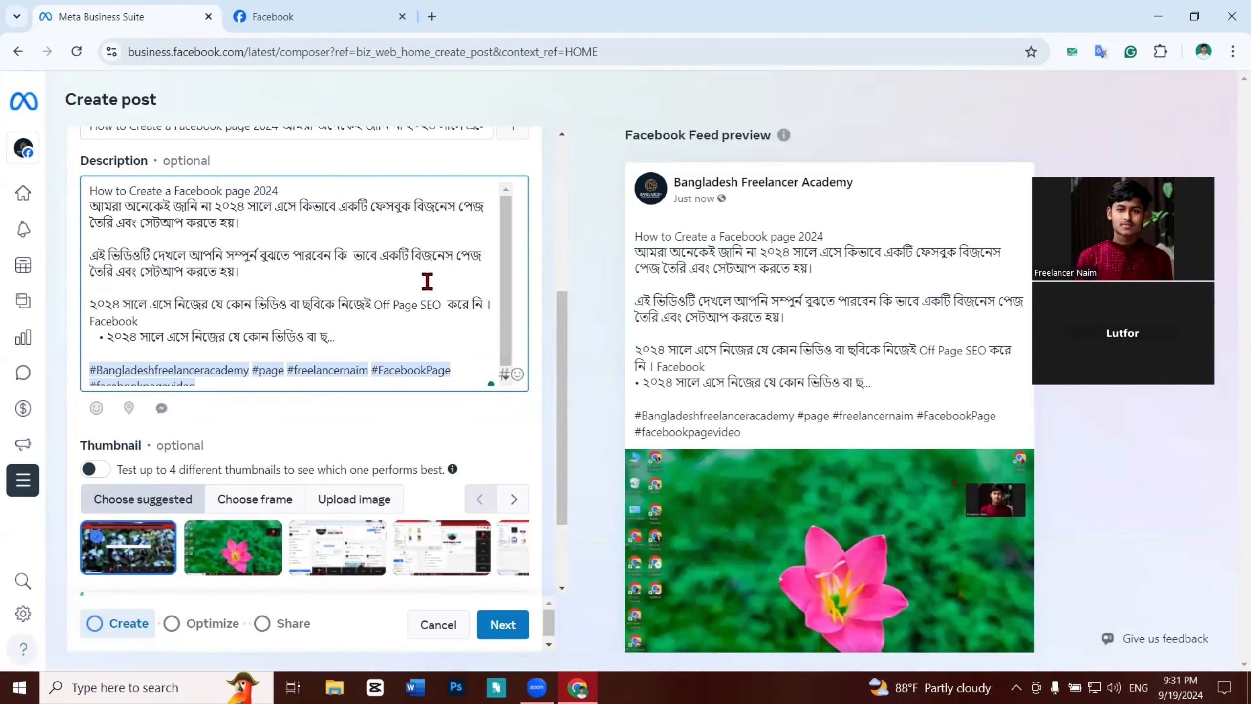
pyautogui.scroll(-1, 380, 296)
# Step: Try the pink flower frame and one of the further suggested frames as the video thumbnail
pyautogui.scroll(-2, 379, 296)
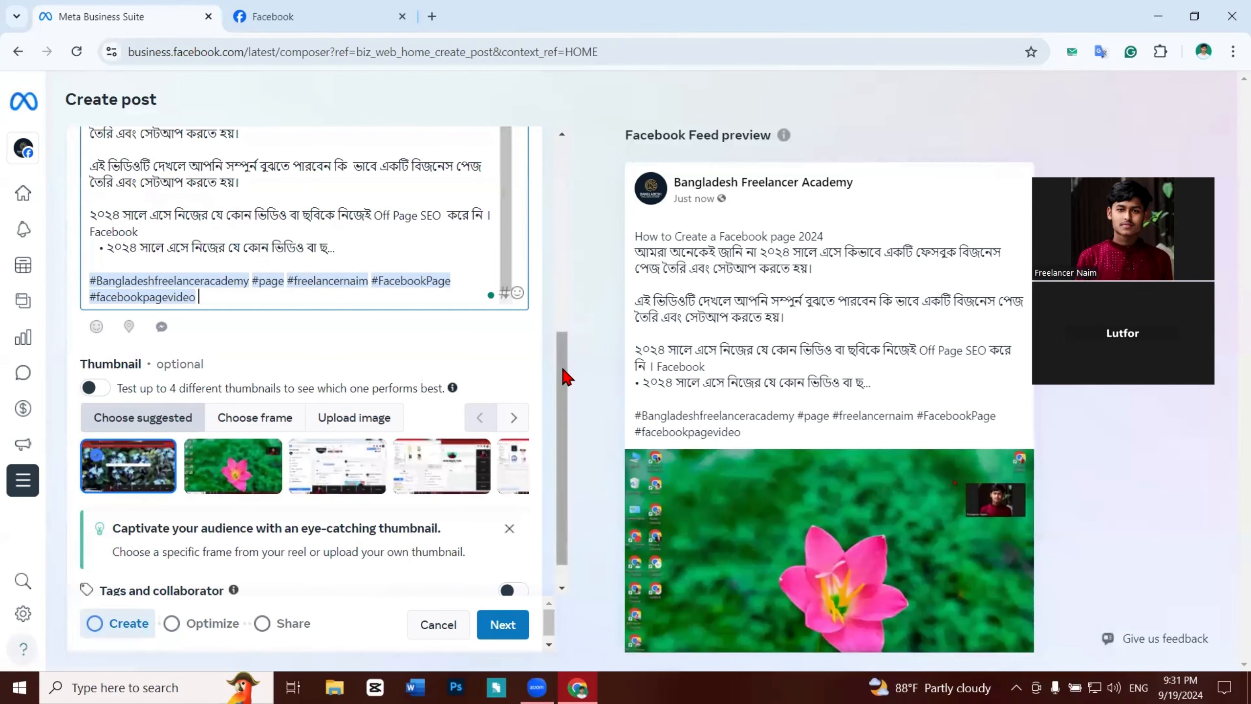
pyautogui.scroll(-1, 562, 409)
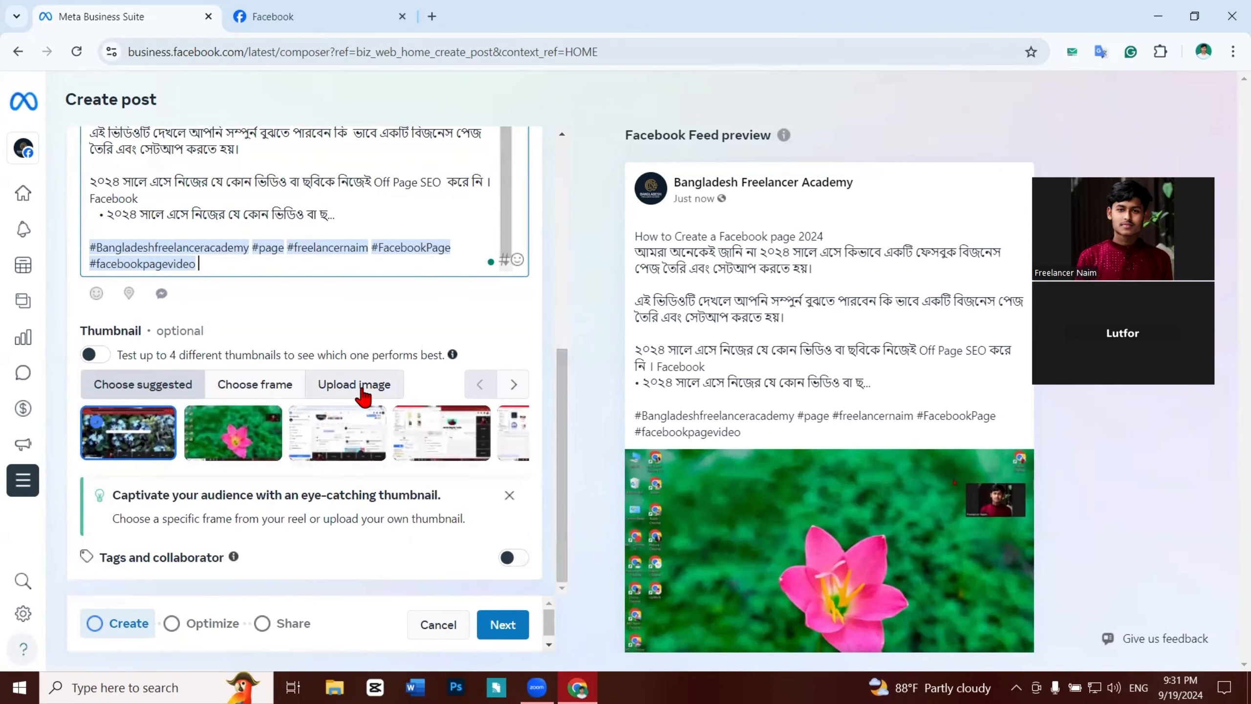
pyautogui.click(202, 432)
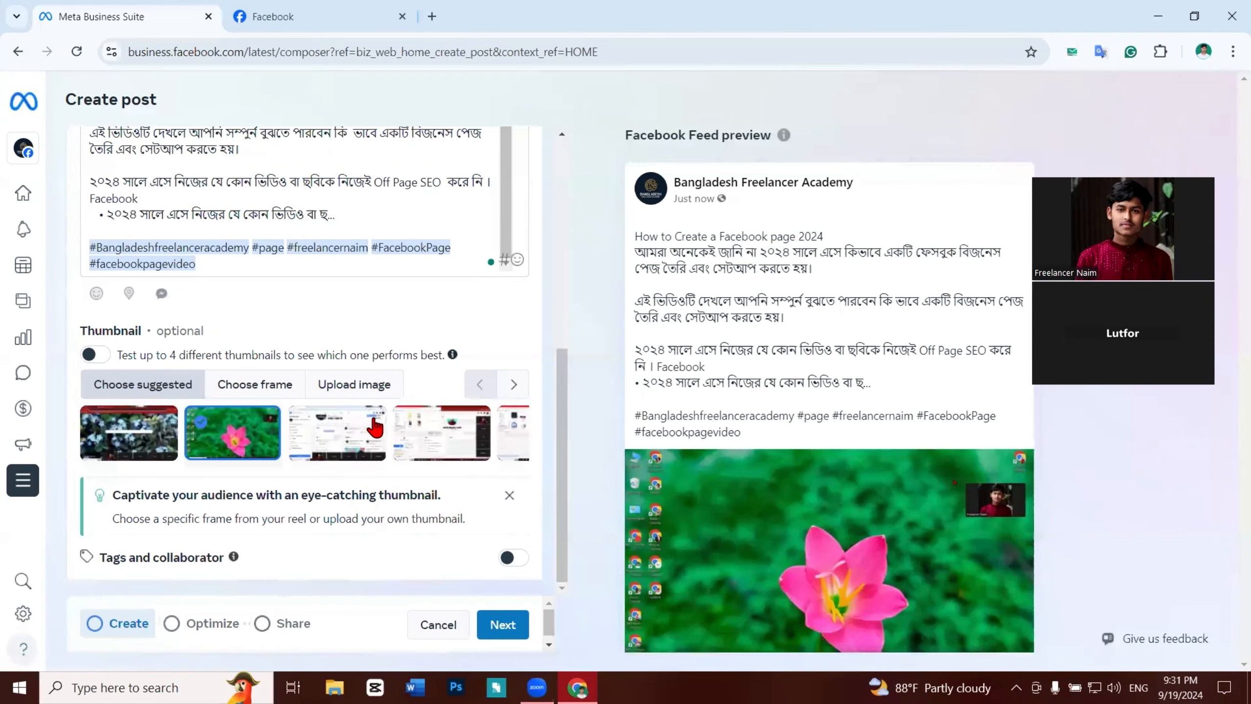
pyautogui.click(514, 387)
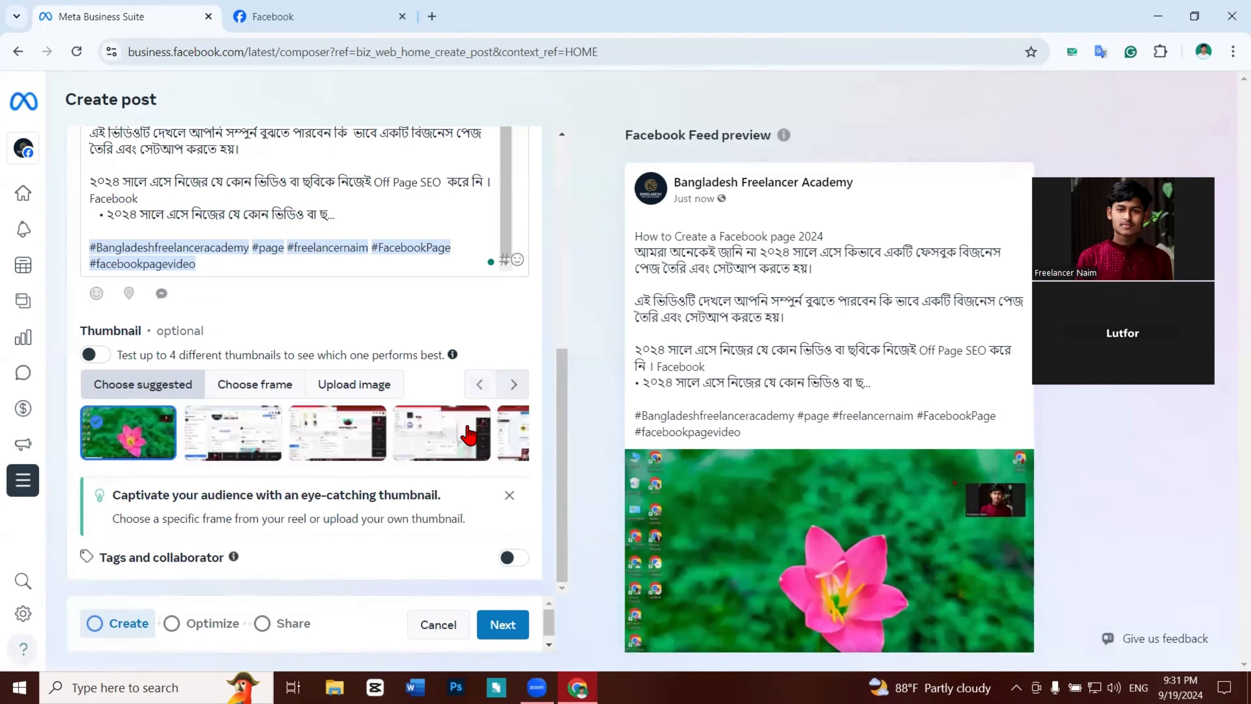
pyautogui.click(457, 433)
pyautogui.click(513, 386)
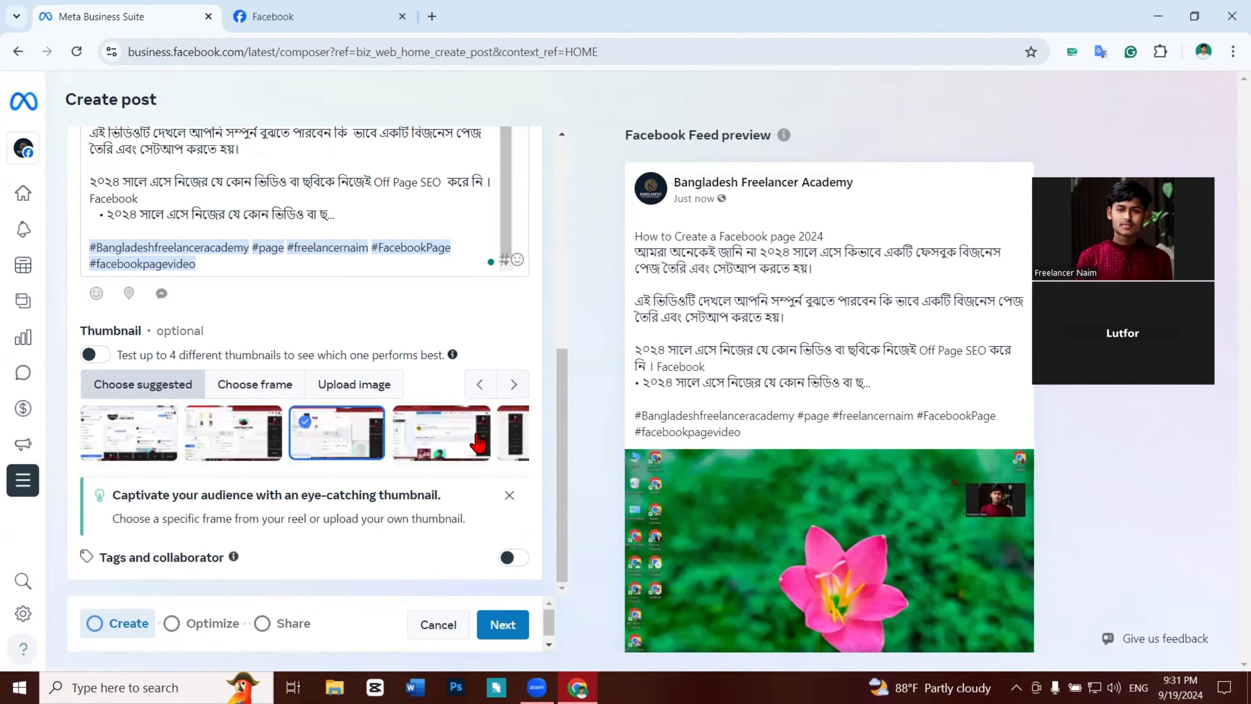
# Step: Upload the "facebook free marketing" image from the Downloads folder as the video's thumbnail
pyautogui.click(373, 388)
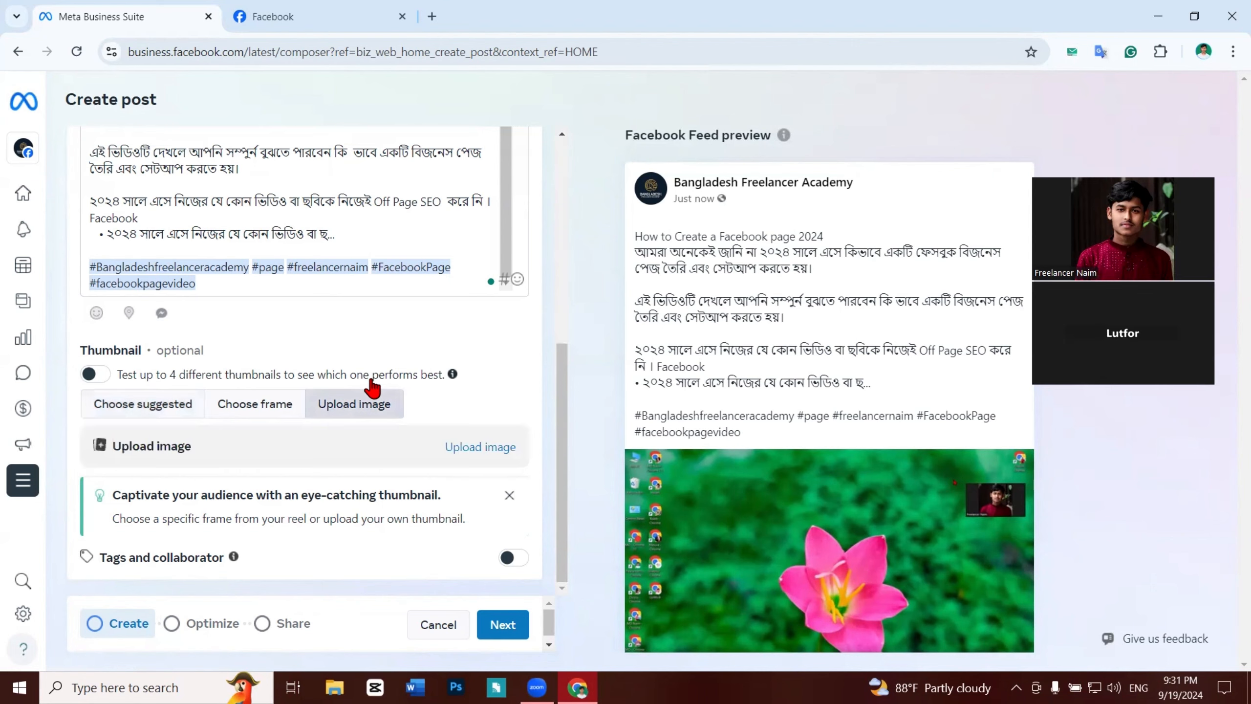
pyautogui.click(488, 449)
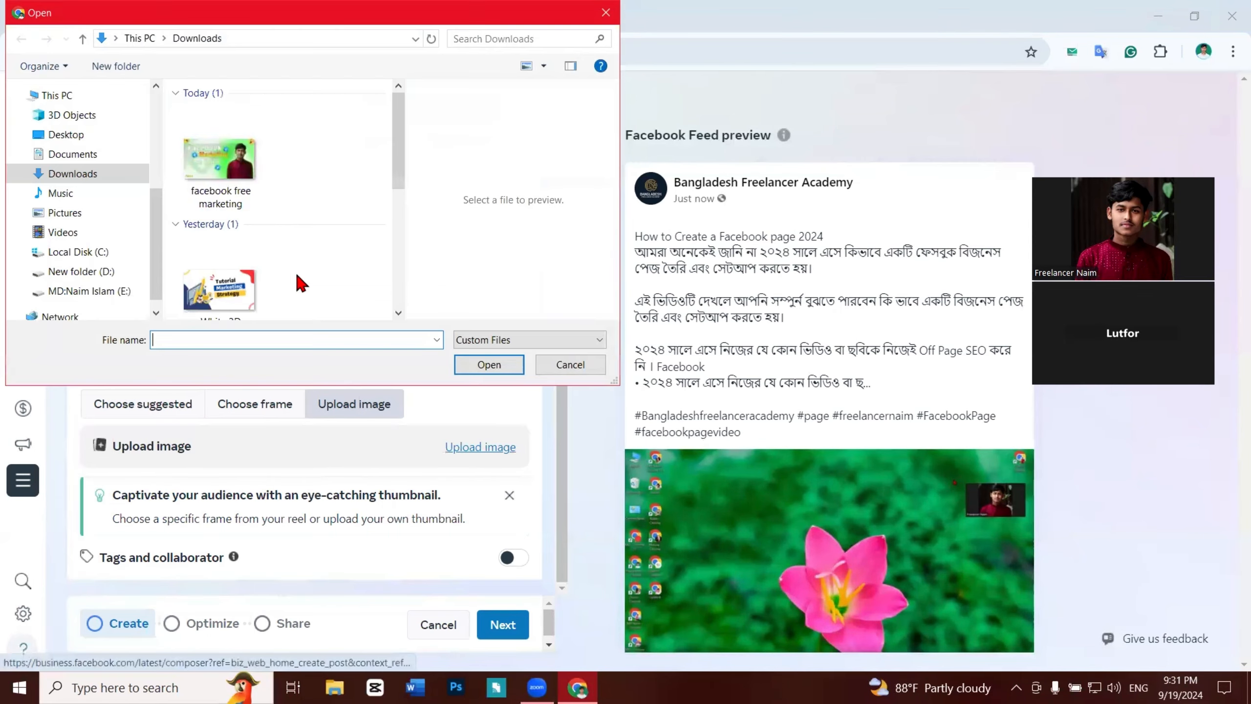
pyautogui.click(220, 158)
pyautogui.click(489, 364)
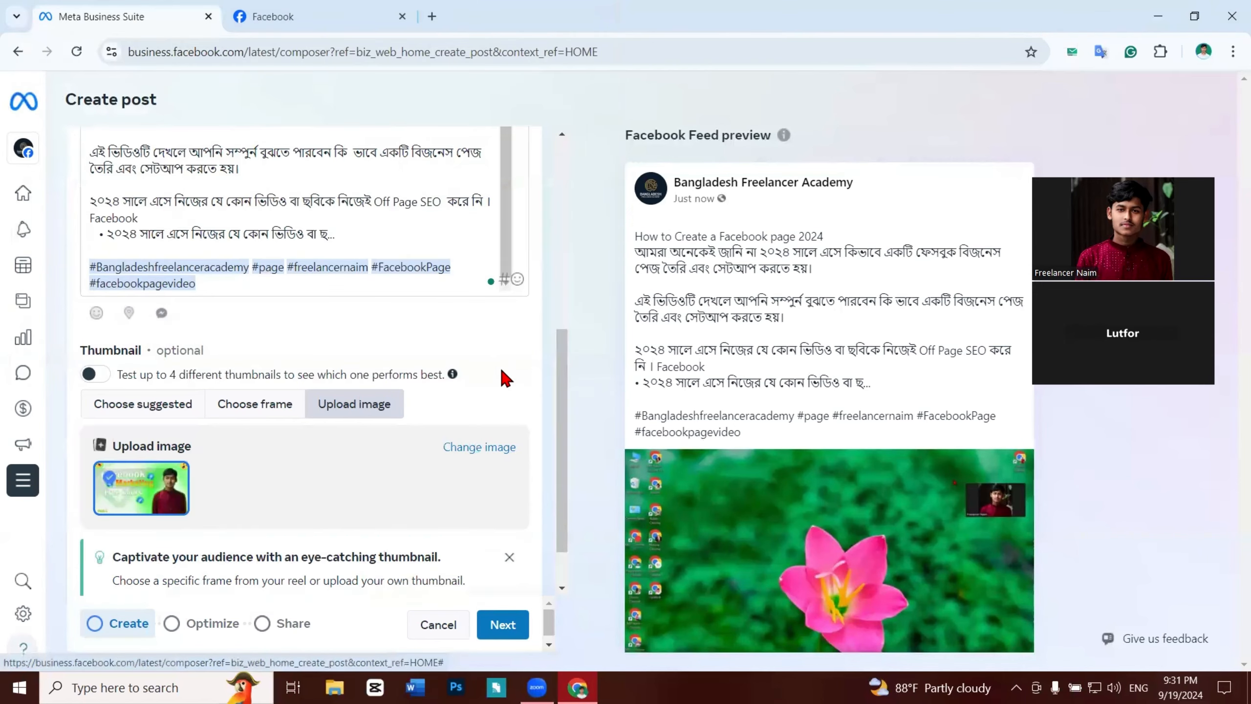
# Step: Dismiss the eye-catching thumbnail tip and try to continue to the Optimize stage
pyautogui.scroll(-1, 507, 384)
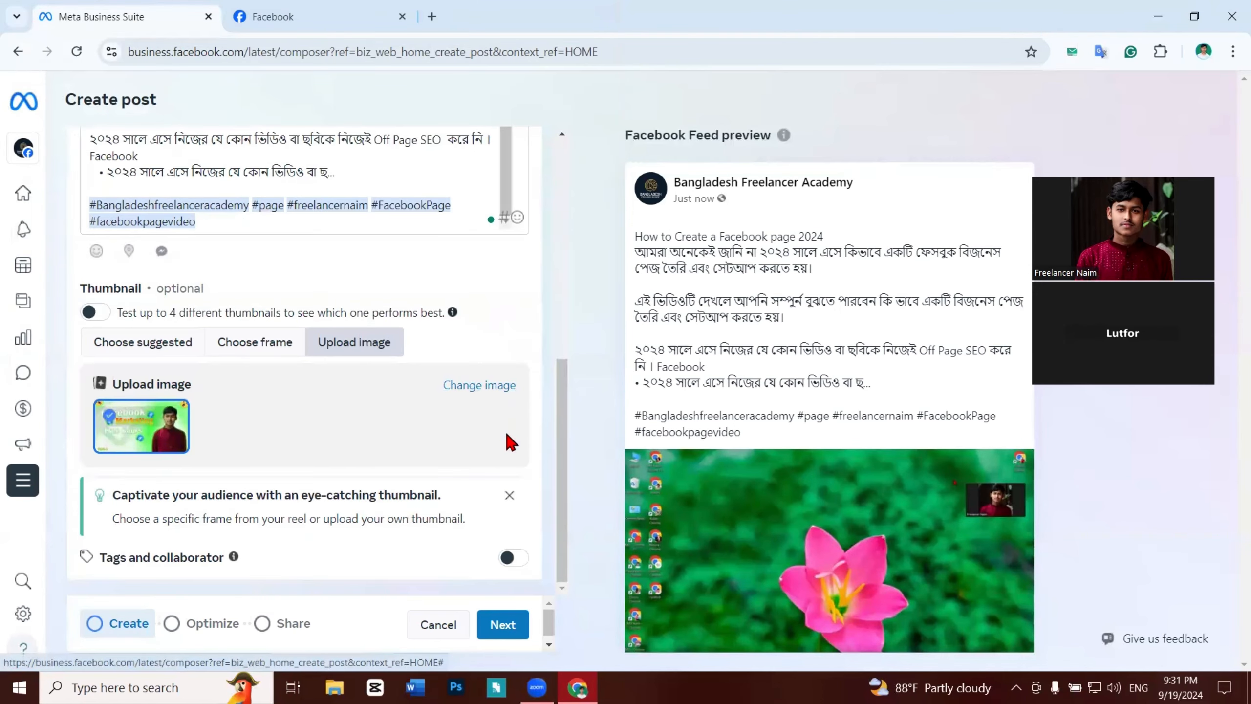
pyautogui.scroll(-2, 612, 497)
pyautogui.scroll(-1, 625, 503)
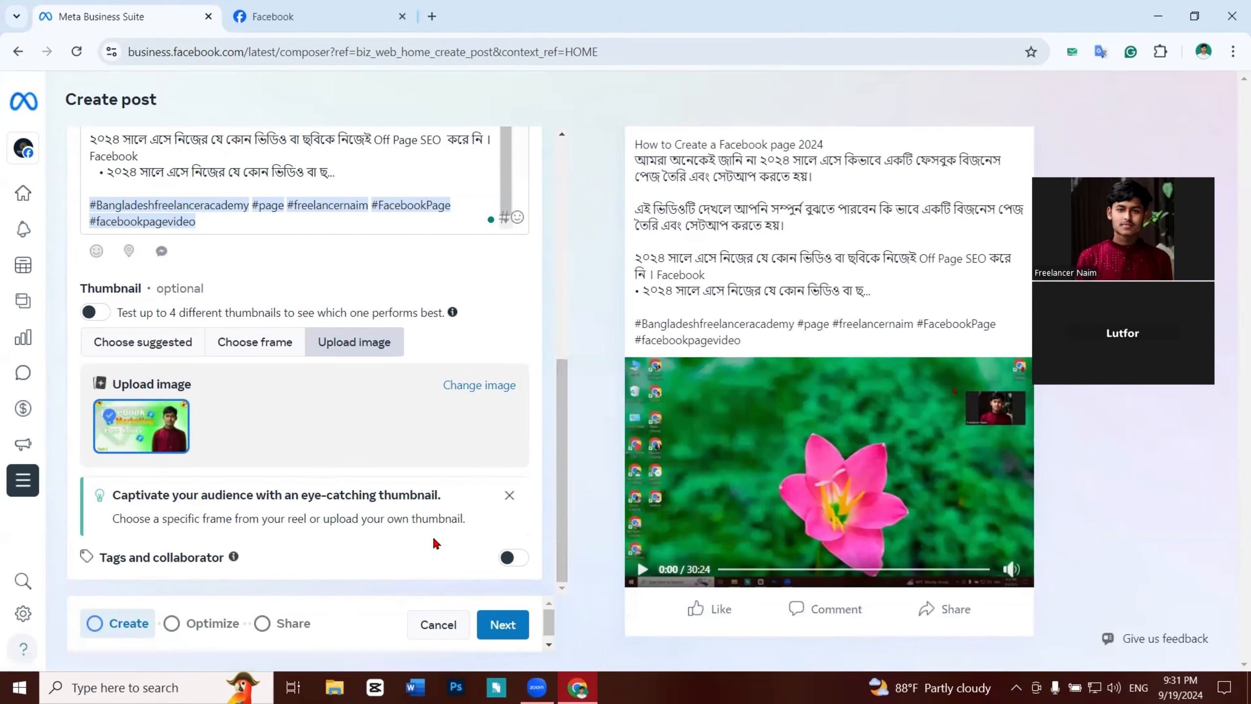
pyautogui.click(510, 495)
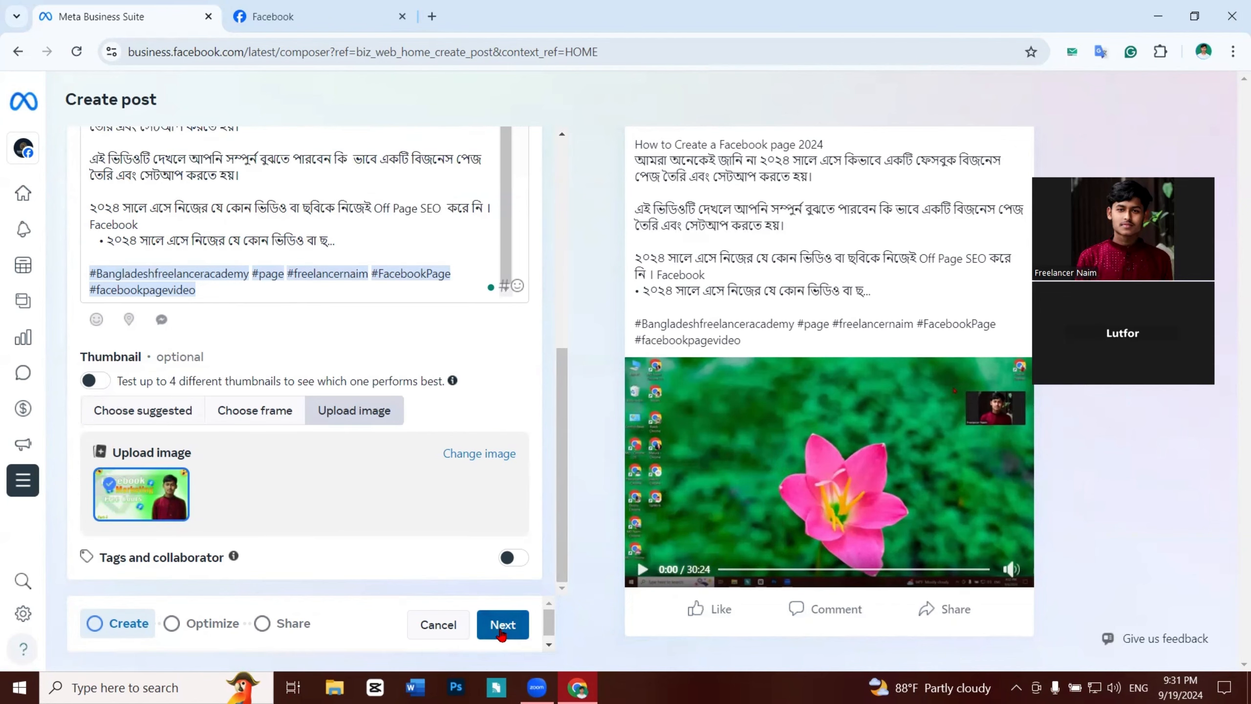
pyautogui.click(514, 623)
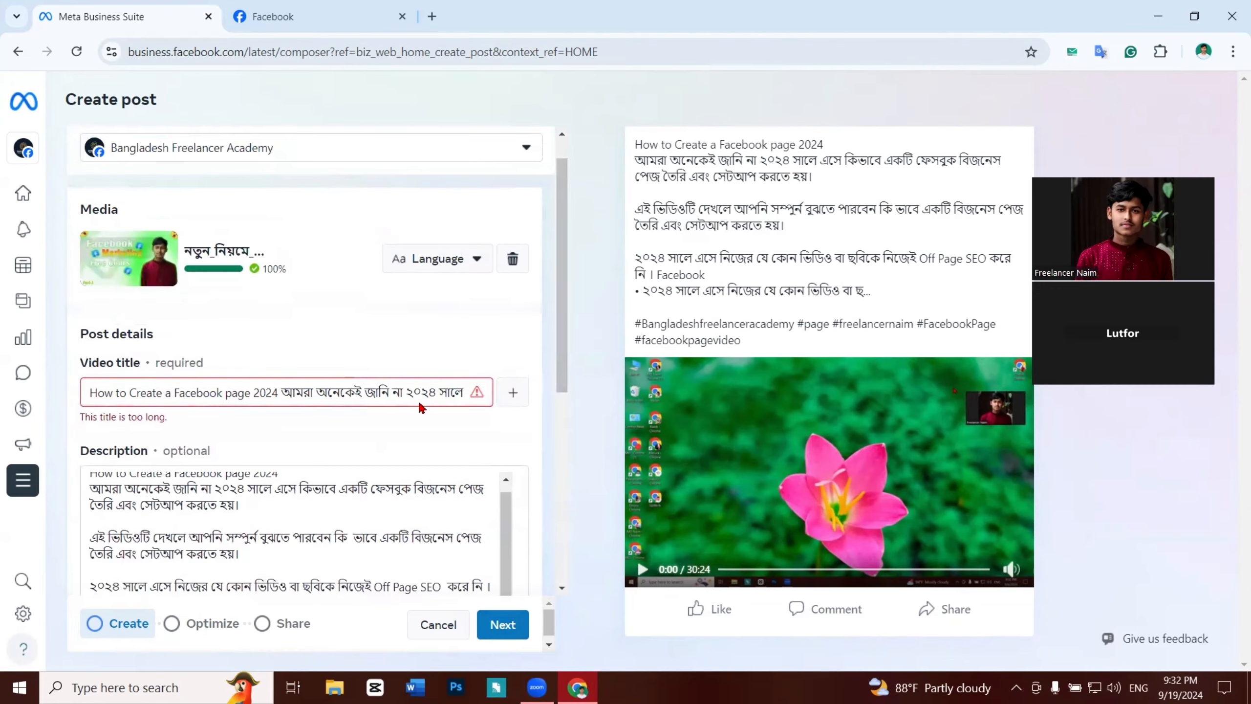
# Step: Examine the full video title, from its Bengali text through to the hashtags at its end
pyautogui.click(414, 400)
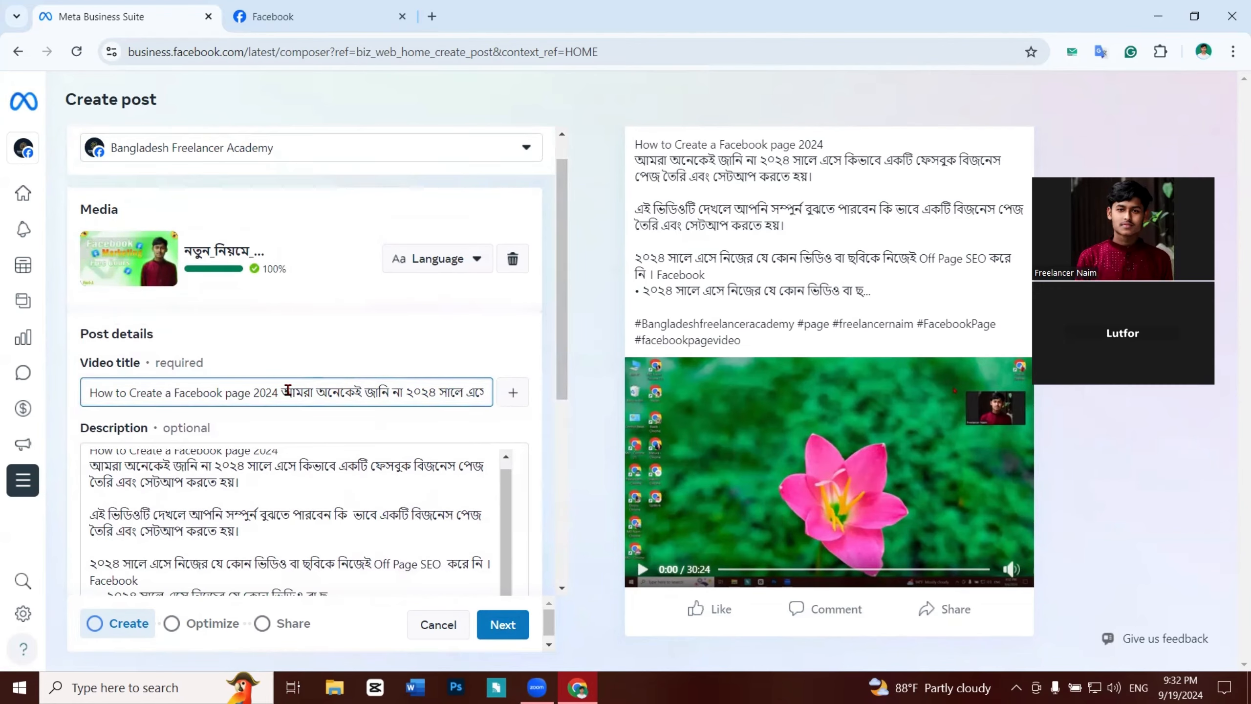
pyautogui.moveTo(279, 390); pyautogui.dragTo(539, 395)
pyautogui.click(133, 393)
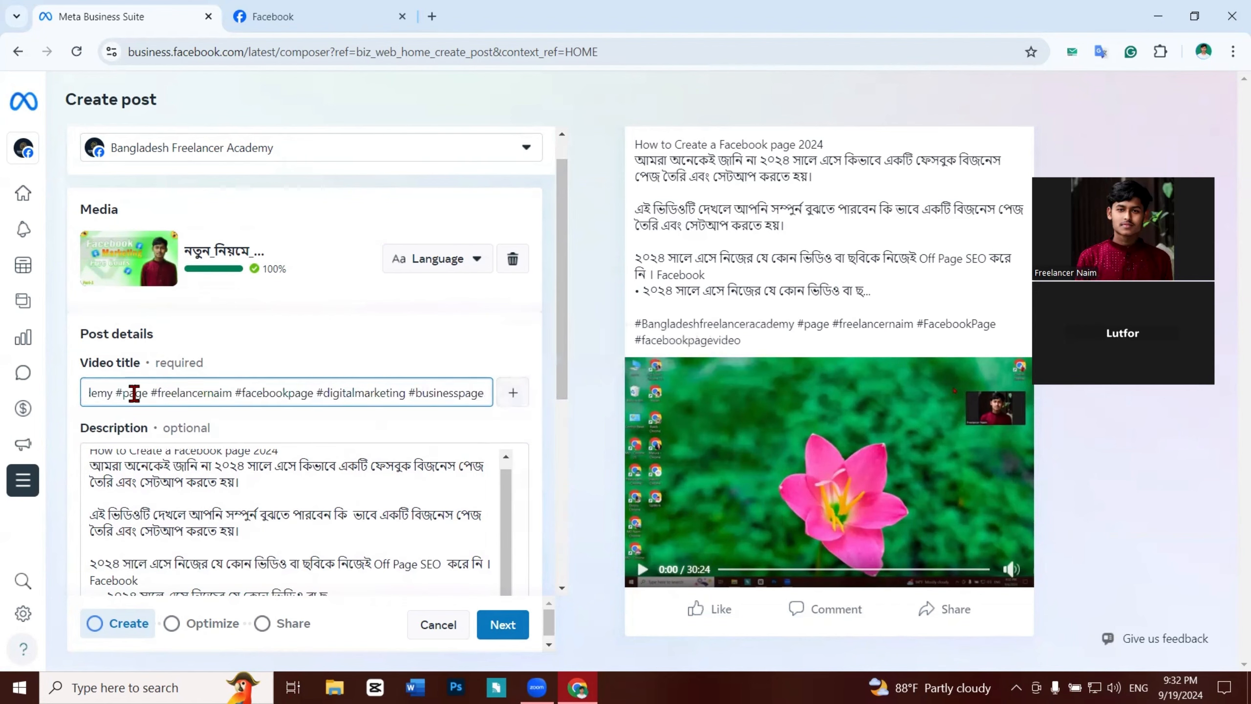
pyautogui.click(484, 393)
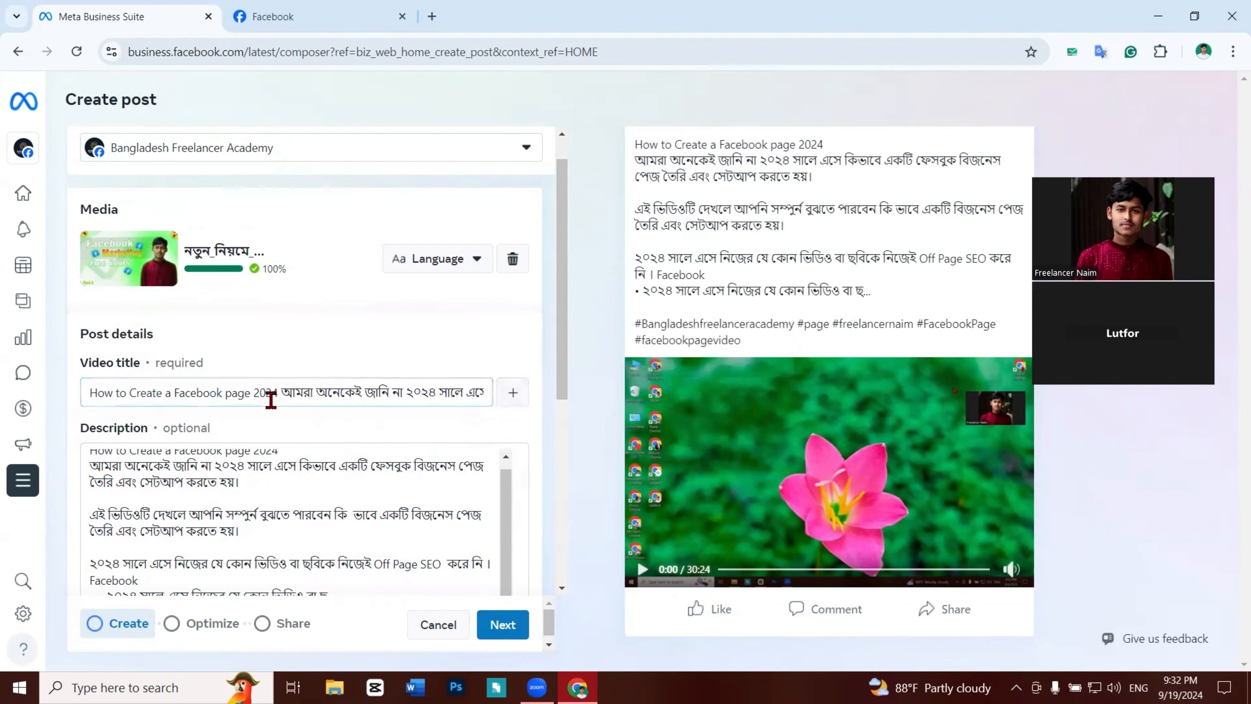
# Step: Read through the video title from its opening English phrase into the Bengali text that follows
pyautogui.click(401, 398)
pyautogui.press('End')
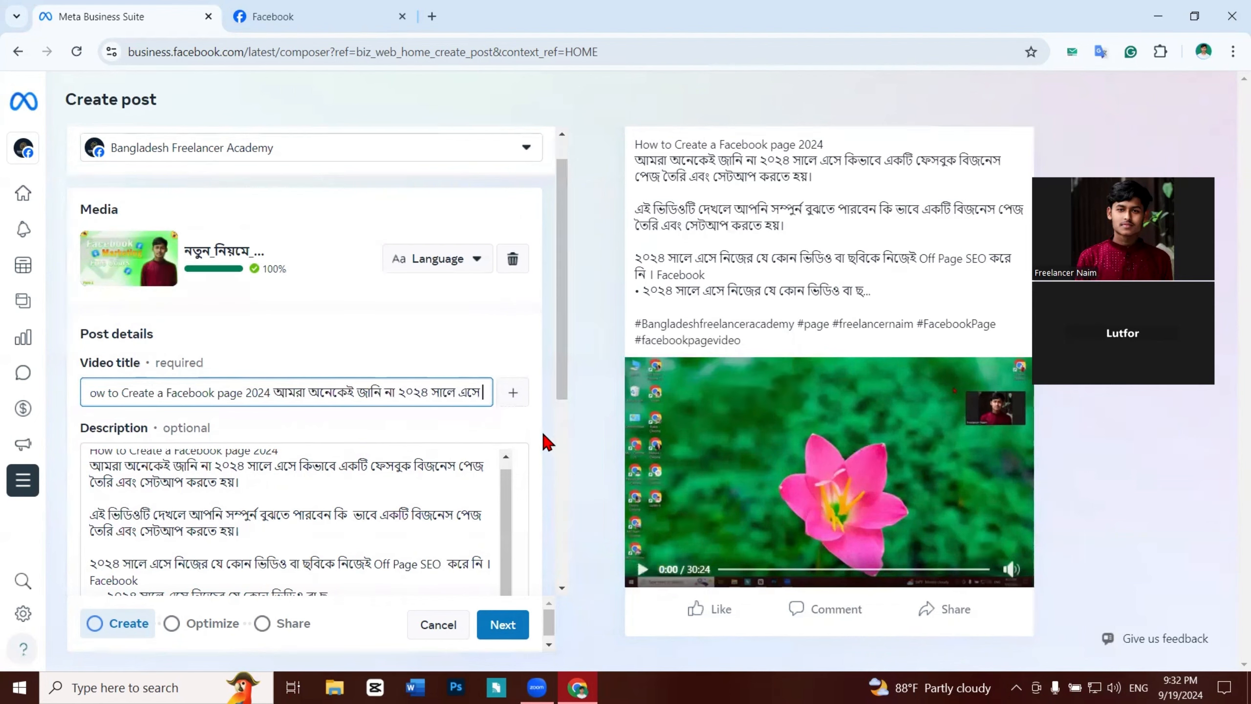
pyautogui.press('Right')
pyautogui.press('Right')
pyautogui.press('Right')
pyautogui.press('Right')
pyautogui.press('Right')
pyautogui.press('Right')
pyautogui.press('Right')
pyautogui.press('Right')
pyautogui.press('Right')
pyautogui.press('Right')
pyautogui.press('Right')
pyautogui.press('Right')
pyautogui.press('Right')
pyautogui.press('Right')
pyautogui.press('Right')
pyautogui.press('Right')
pyautogui.press('Right')
pyautogui.press('Right')
pyautogui.press('Right')
pyautogui.press('Right')
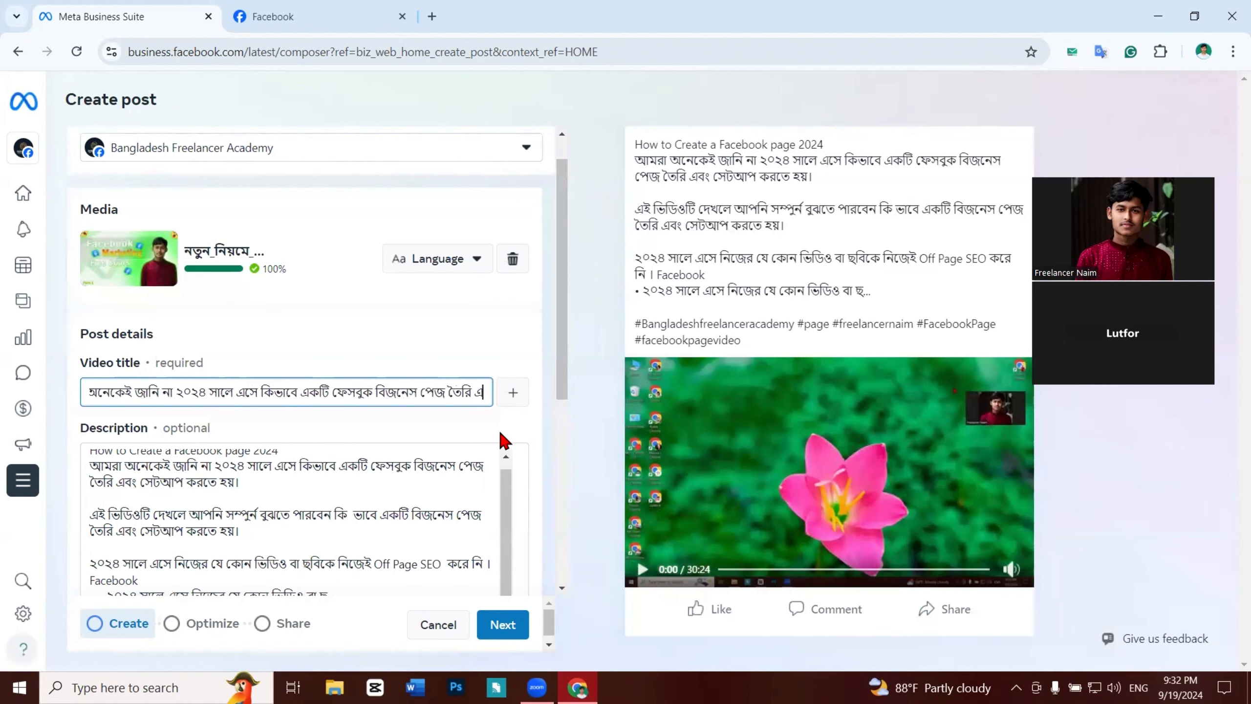
pyautogui.press('Right')
pyautogui.press('Right')
pyautogui.press('Right')
pyautogui.press('Right')
pyautogui.press('Right')
pyautogui.press('Right')
pyautogui.press('Right')
pyautogui.press('Right')
pyautogui.press('Right')
pyautogui.press('Right')
pyautogui.press('Right')
pyautogui.press('Right')
pyautogui.press('Right')
pyautogui.press('Right')
pyautogui.press('Right')
pyautogui.press('Right')
pyautogui.press('Right')
pyautogui.press('Right')
pyautogui.press('Right')
pyautogui.press('Right')
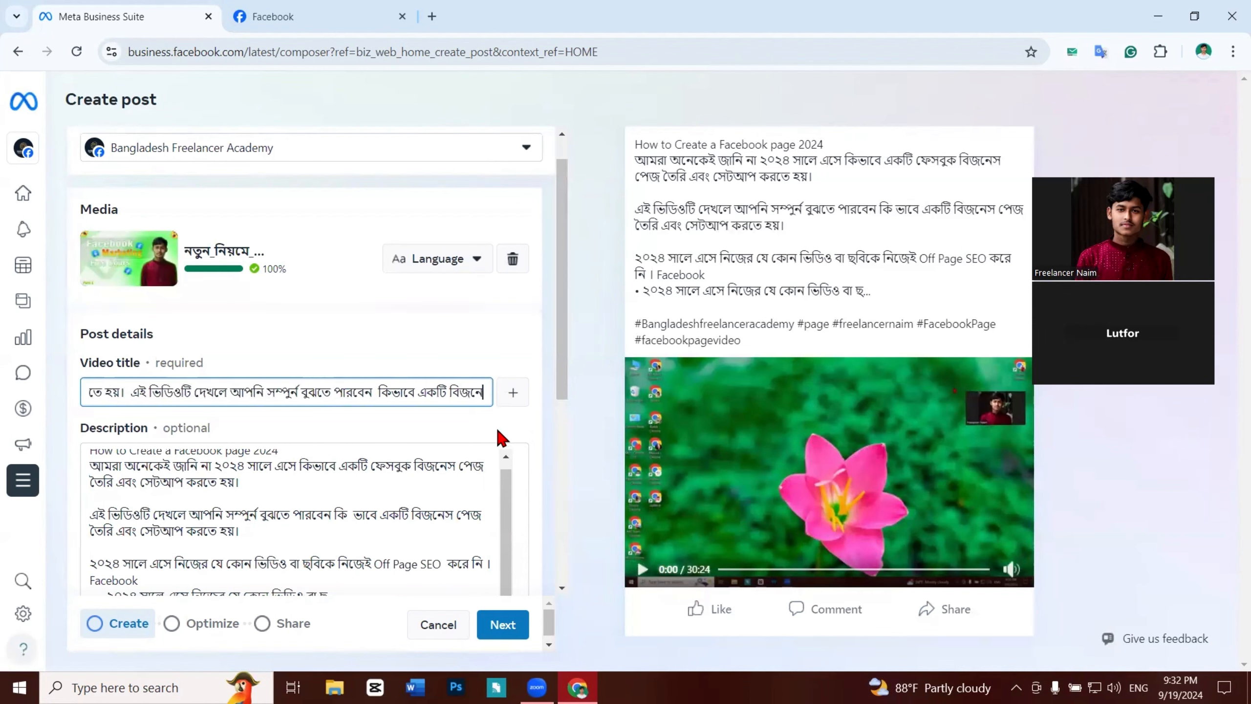
pyautogui.press('Right')
pyautogui.press('Right')
pyautogui.press('Right')
pyautogui.press('Right')
pyautogui.press('Right')
pyautogui.press('Right')
pyautogui.press('Right')
pyautogui.press('Right')
pyautogui.press('Right')
pyautogui.press('Right')
pyautogui.press('Right')
pyautogui.press('Right')
pyautogui.press('Right')
pyautogui.press('Right')
pyautogui.press('Right')
pyautogui.press('Right')
pyautogui.press('Right')
pyautogui.press('Right')
pyautogui.press('Right')
pyautogui.press('Right')
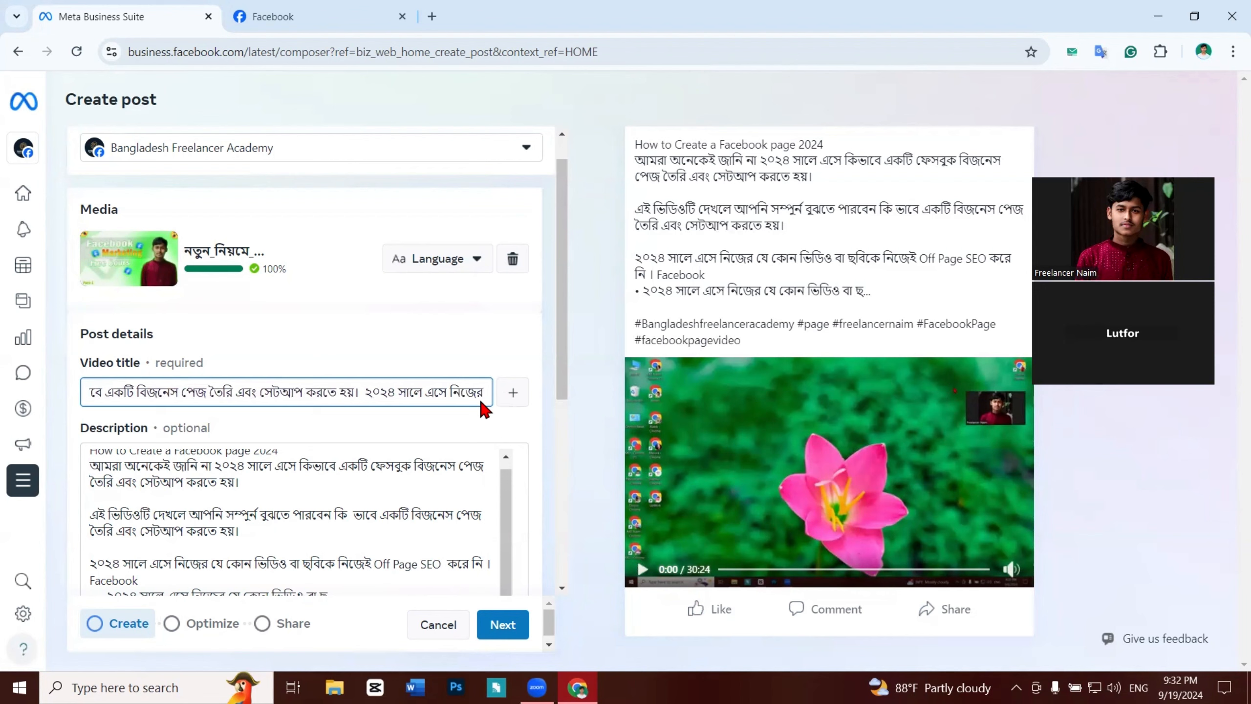
# Step: Replace the video title with the copied "নতুন নিয়মে নিজের ফেসবুক পেজ নিজেই খুলুন ২০২৪। How to Create a Facebook Business page 2024" and continue to Optimize
pyautogui.doubleClick(450, 391)
pyautogui.hotkey('ctrl', 'a')
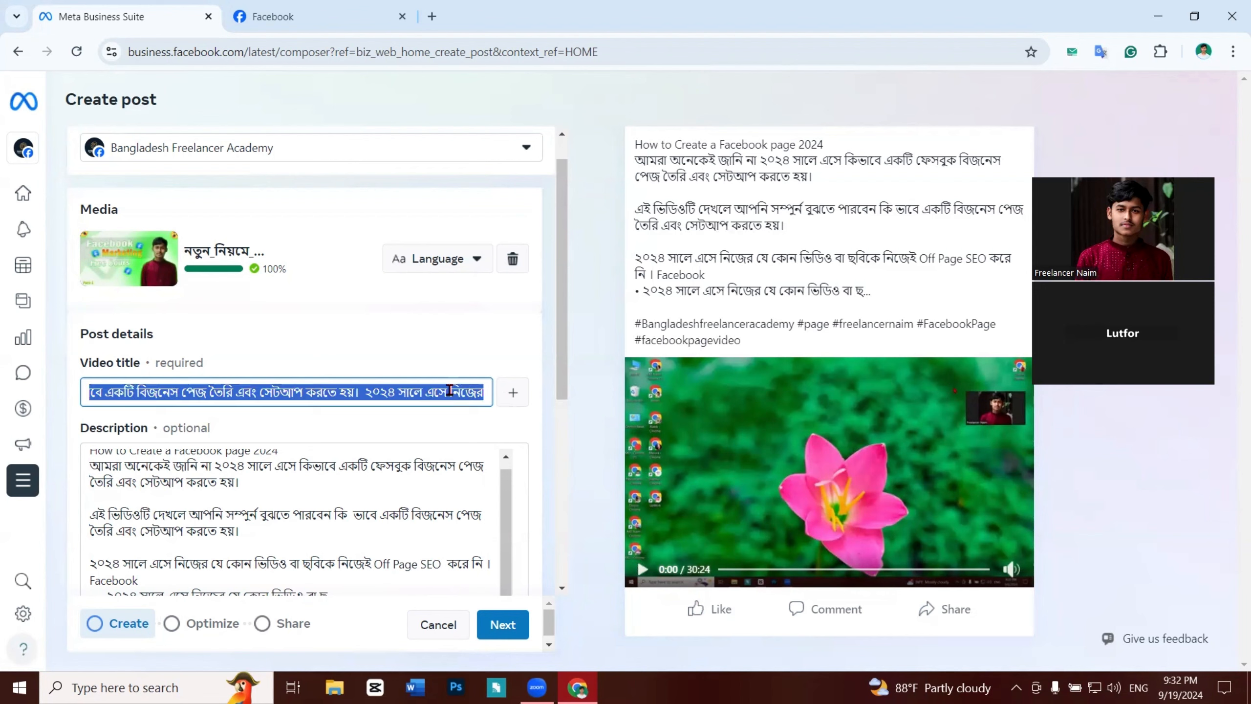
pyautogui.press('super+v')
pyautogui.scroll(-2, 181, 296)
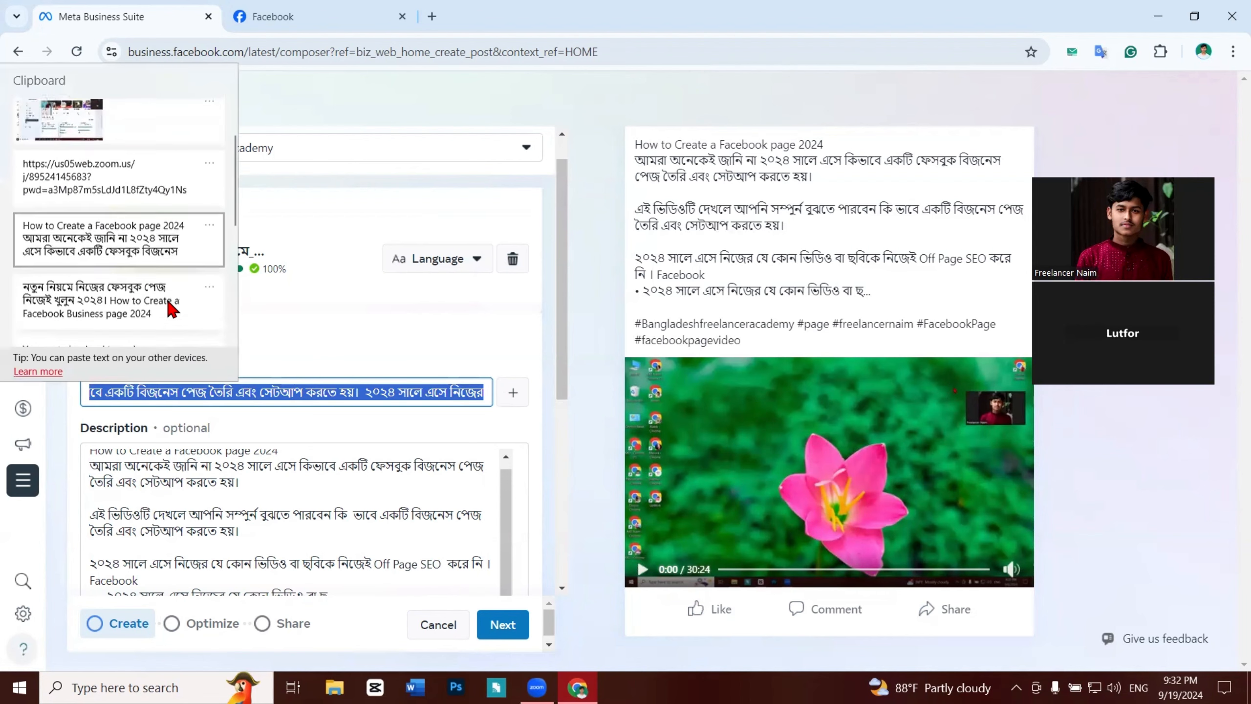
pyautogui.click(179, 311)
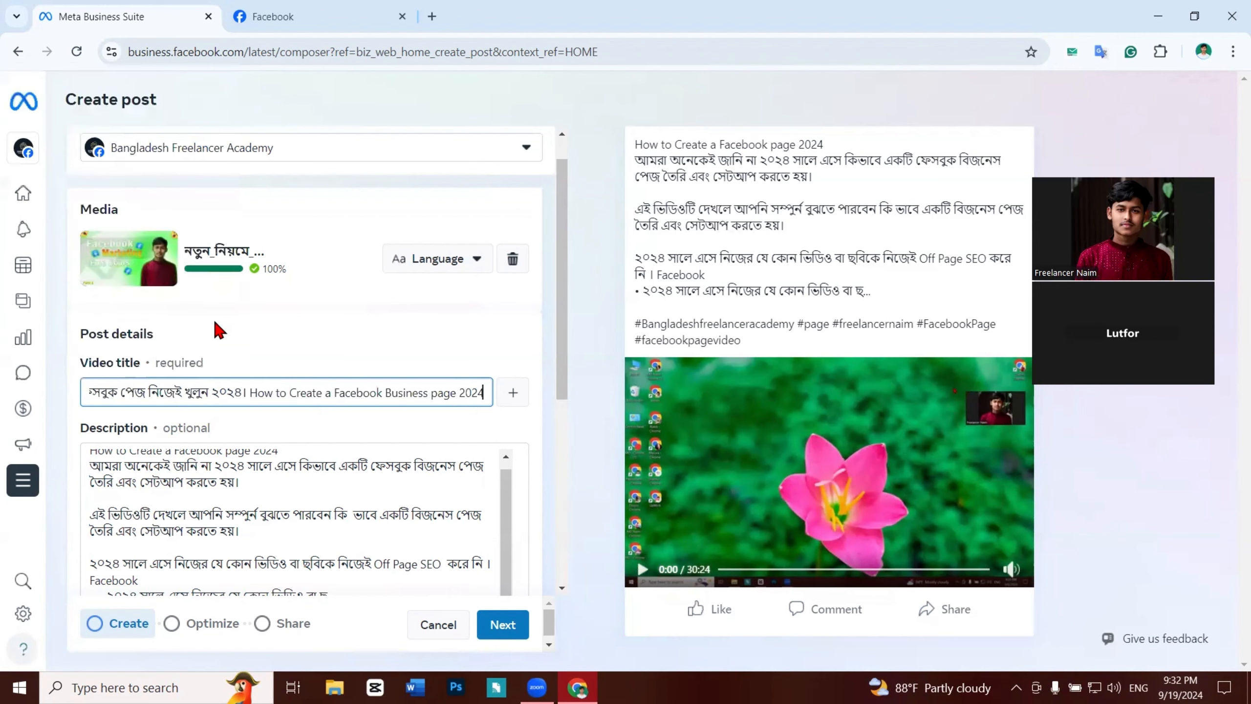
pyautogui.click(509, 628)
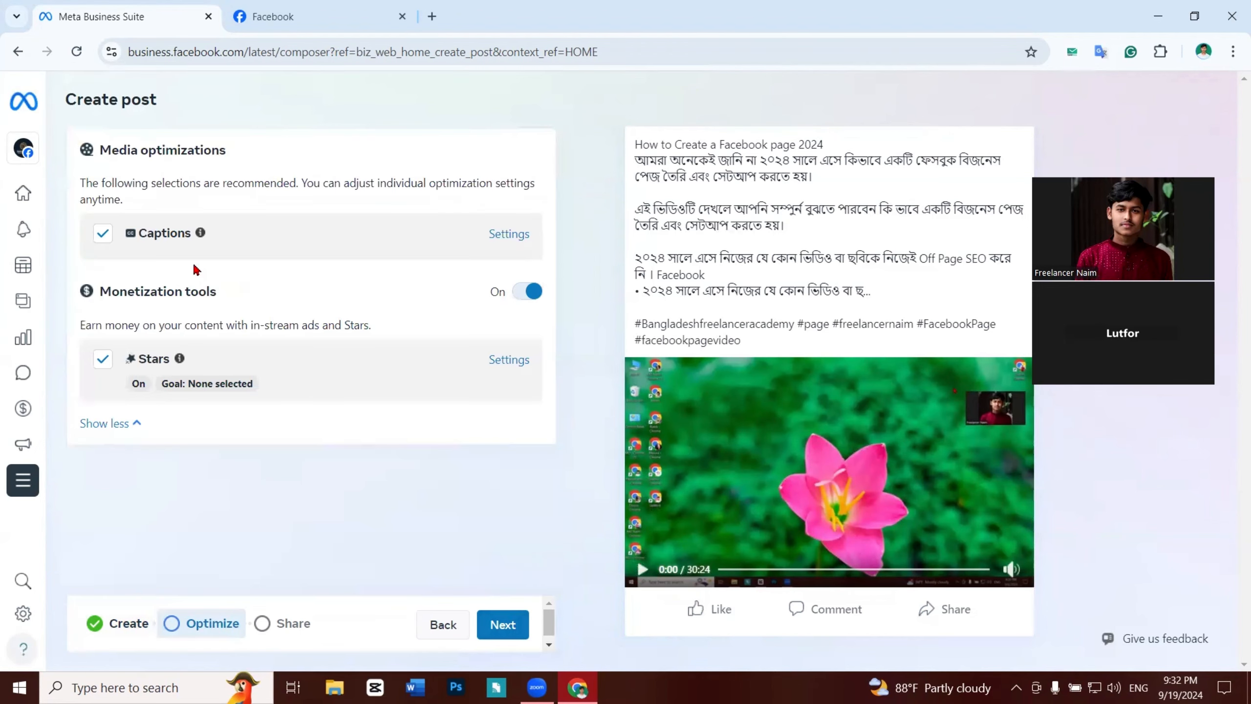
# Step: Open the Captions settings, briefly play the video preview and check the progress of auto-generated captions
pyautogui.doubleClick(309, 244)
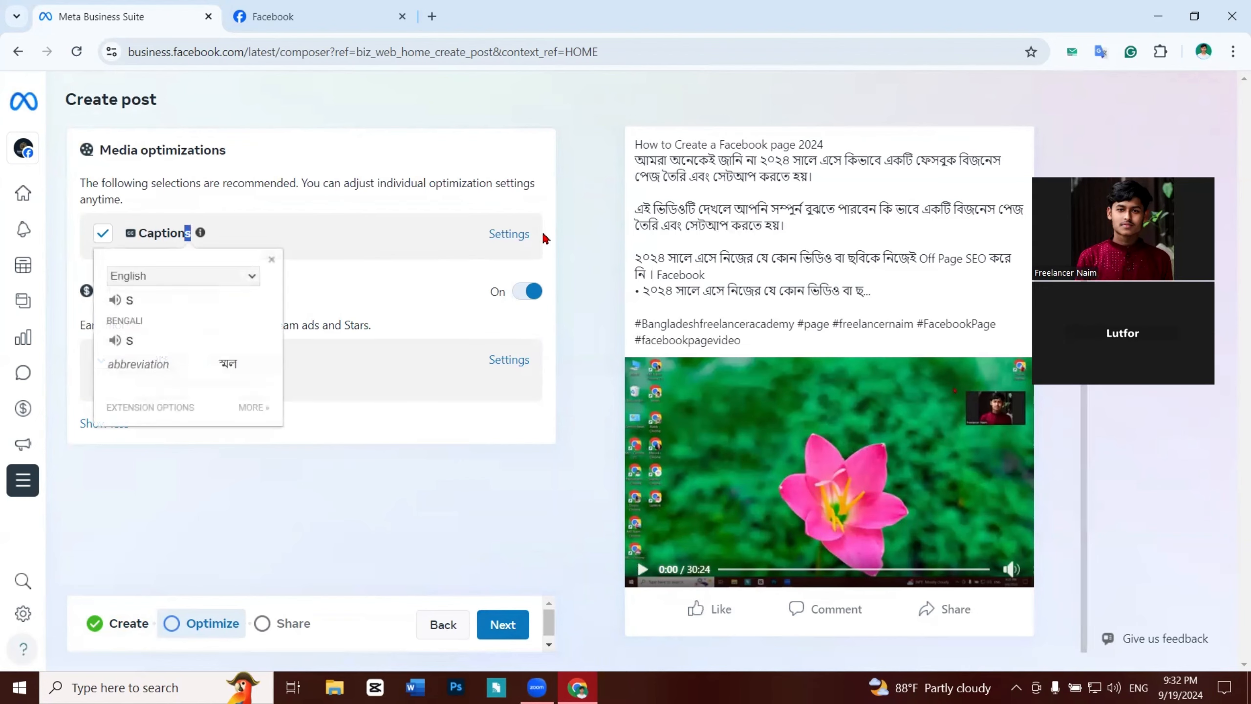
pyautogui.click(478, 270)
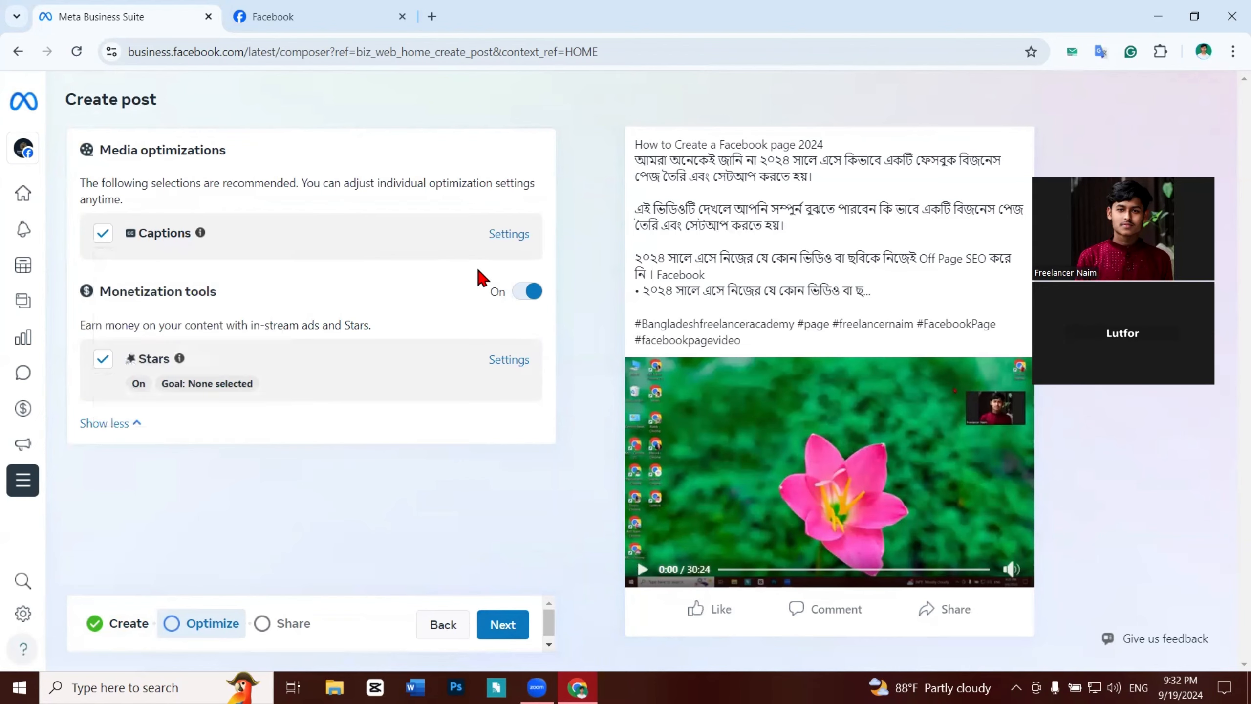
pyautogui.click(499, 236)
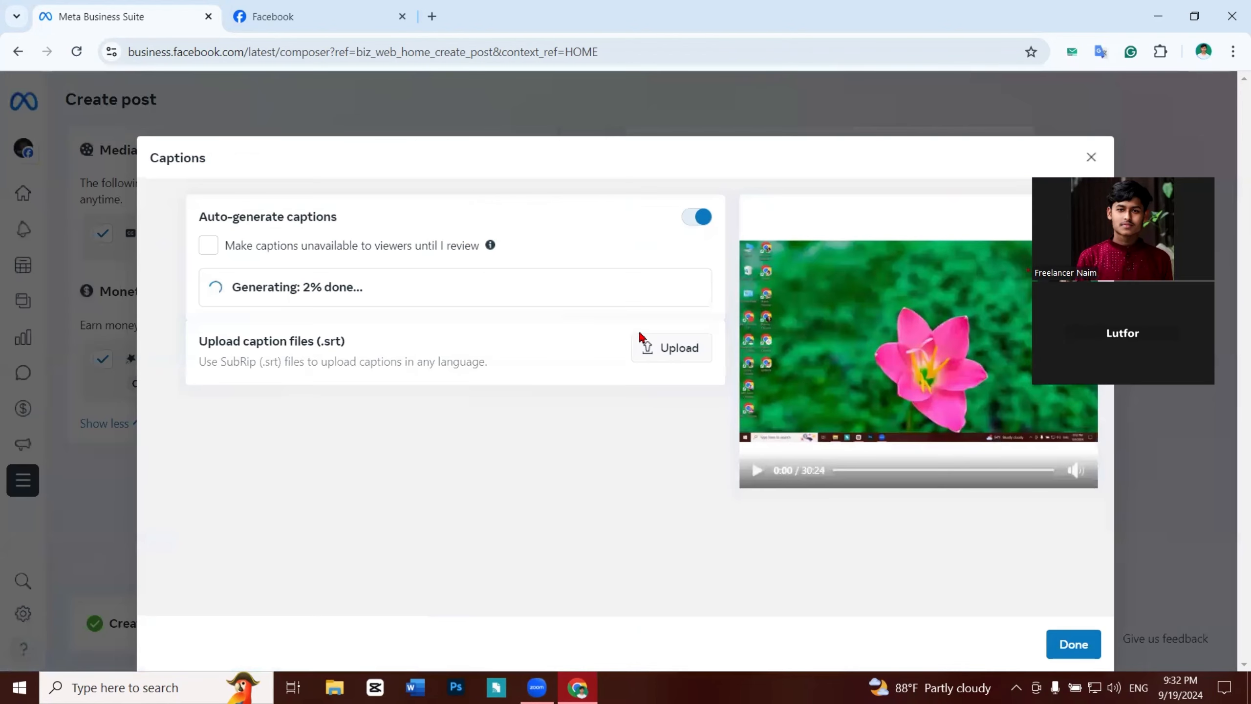
pyautogui.click(757, 471)
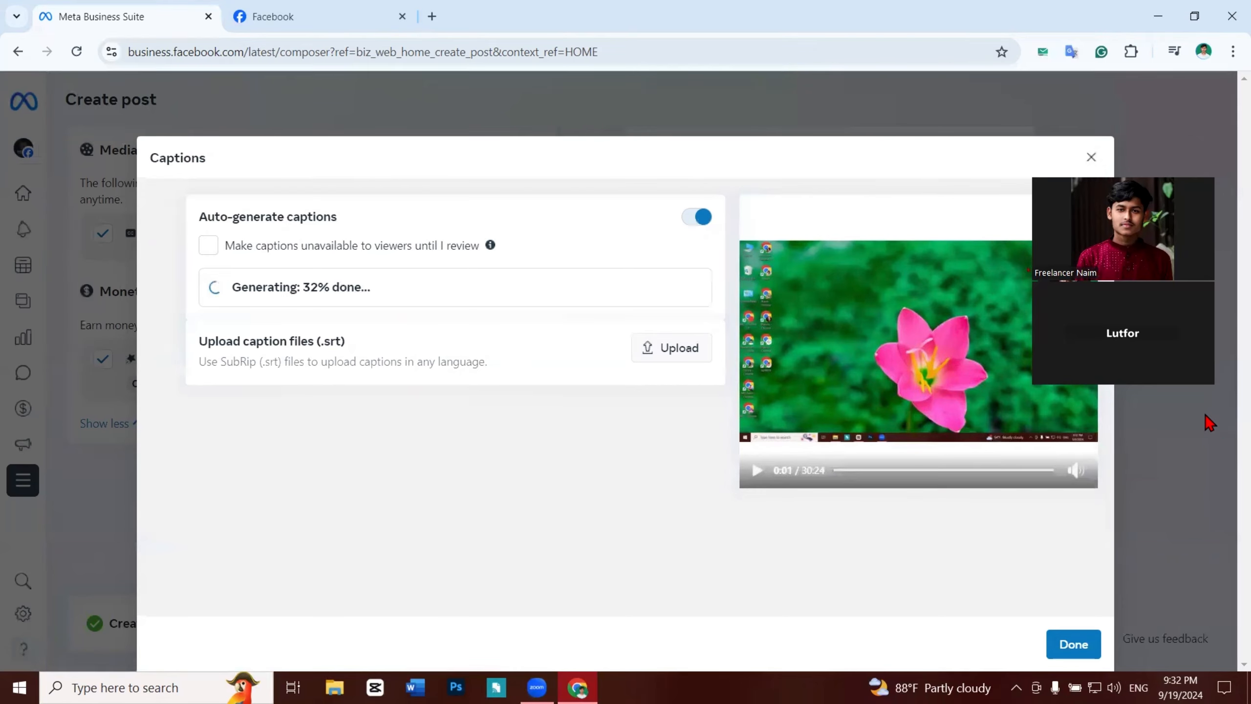
pyautogui.moveTo(232, 287); pyautogui.dragTo(434, 344)
pyautogui.click(405, 315)
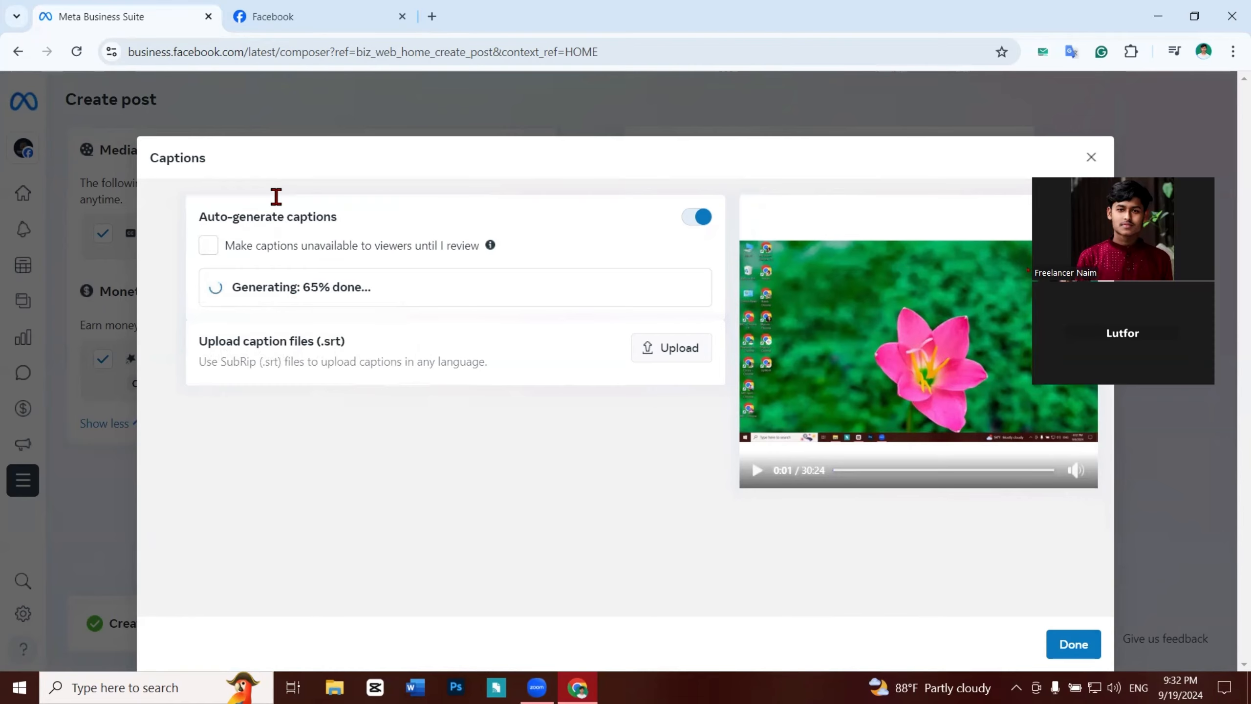
# Step: Look over the Bangladesh Freelancer Academy Page in the Facebook tab and close that tab
pyautogui.click(279, 17)
pyautogui.scroll(-5, 562, 394)
pyautogui.scroll(12, 696, 425)
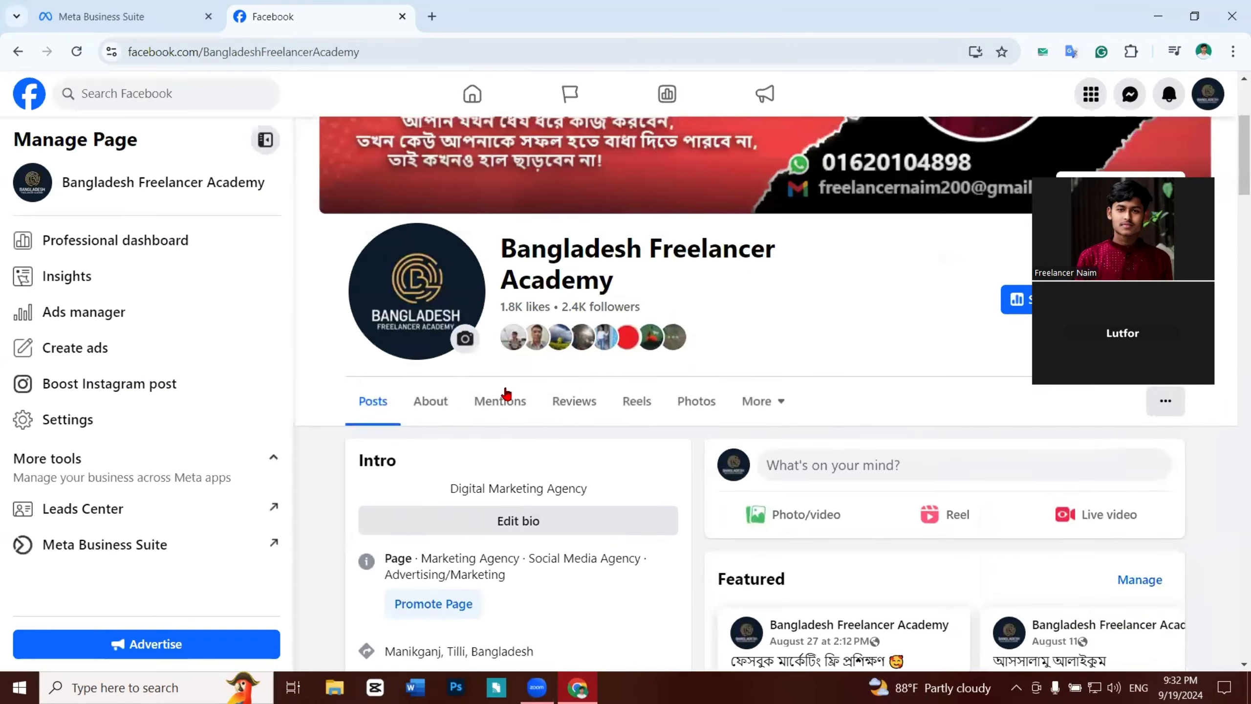
pyautogui.scroll(-8, 614, 364)
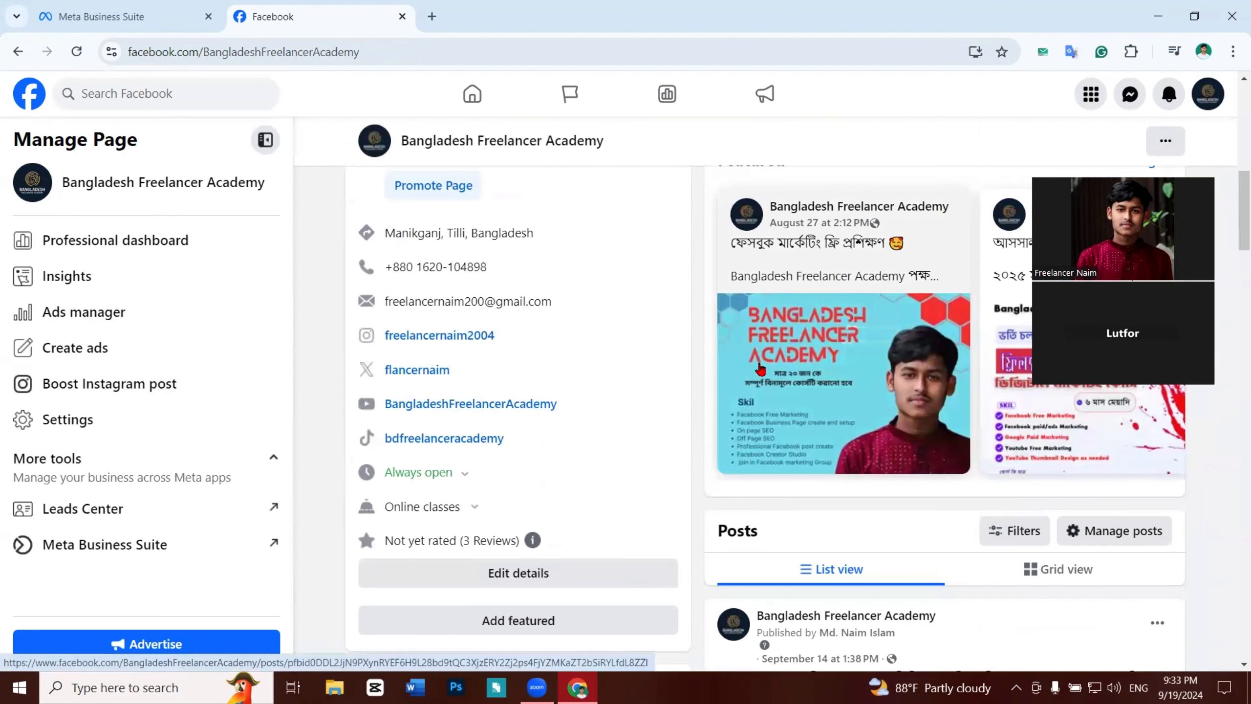
pyautogui.scroll(7, 760, 368)
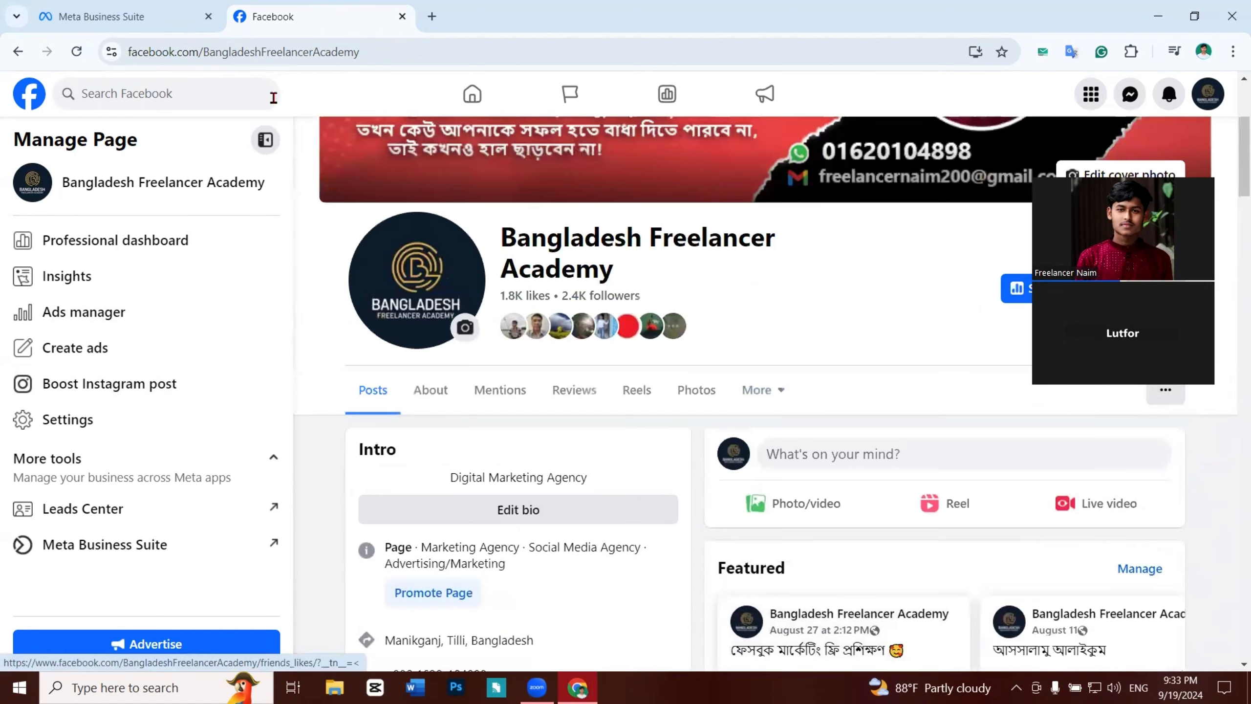
pyautogui.click(402, 16)
pyautogui.click(712, 157)
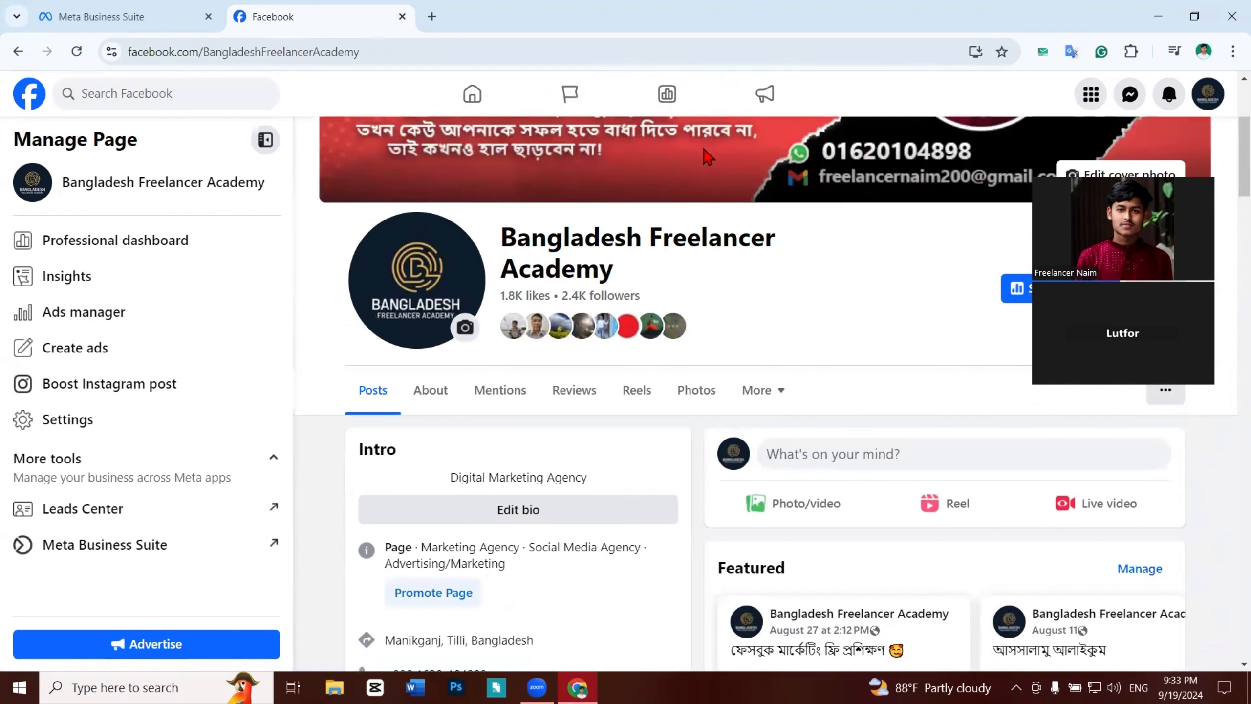
pyautogui.moveTo(518, 281)
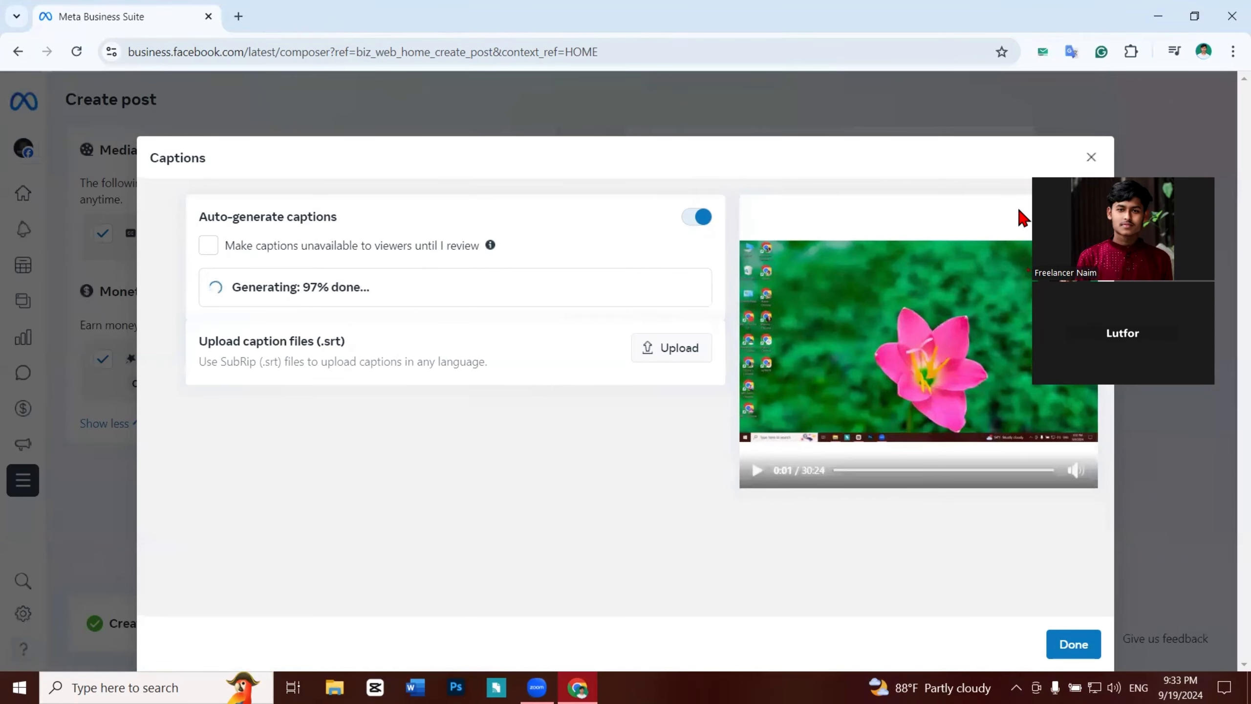
# Step: Keep auto-generated captions on and finish the Captions settings
pyautogui.moveTo(1040, 153); pyautogui.dragTo(990, 104)
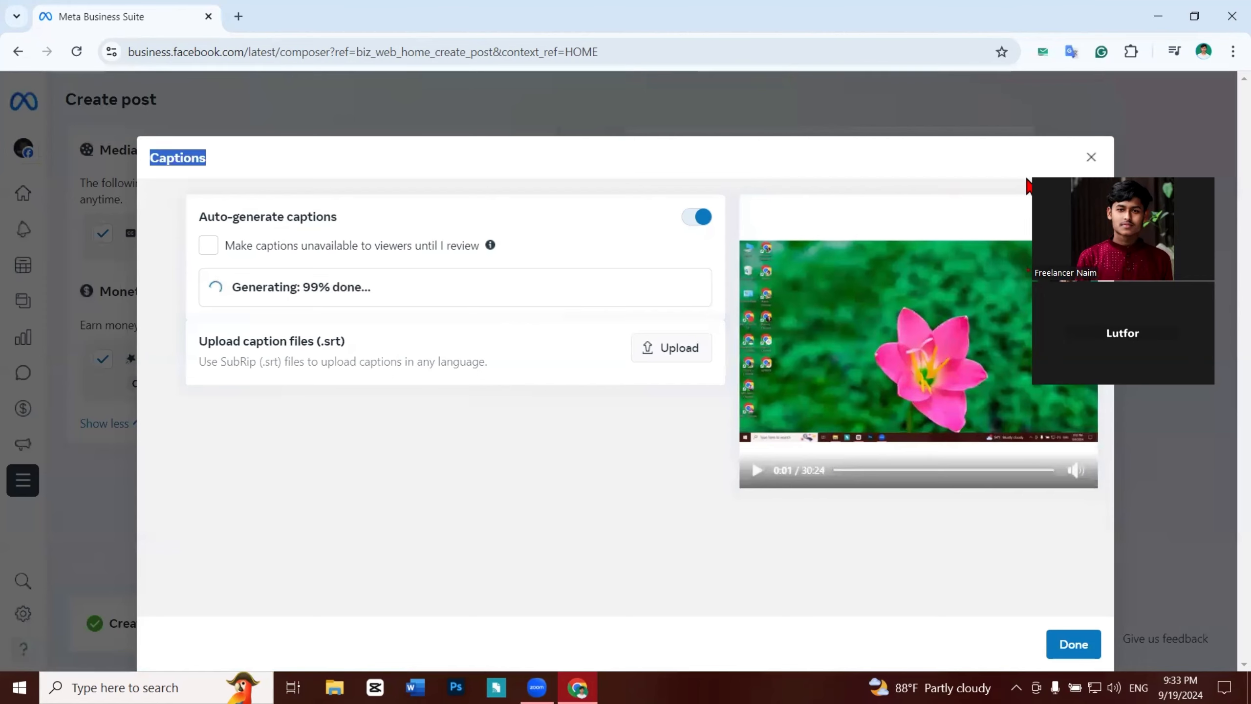
pyautogui.click(508, 483)
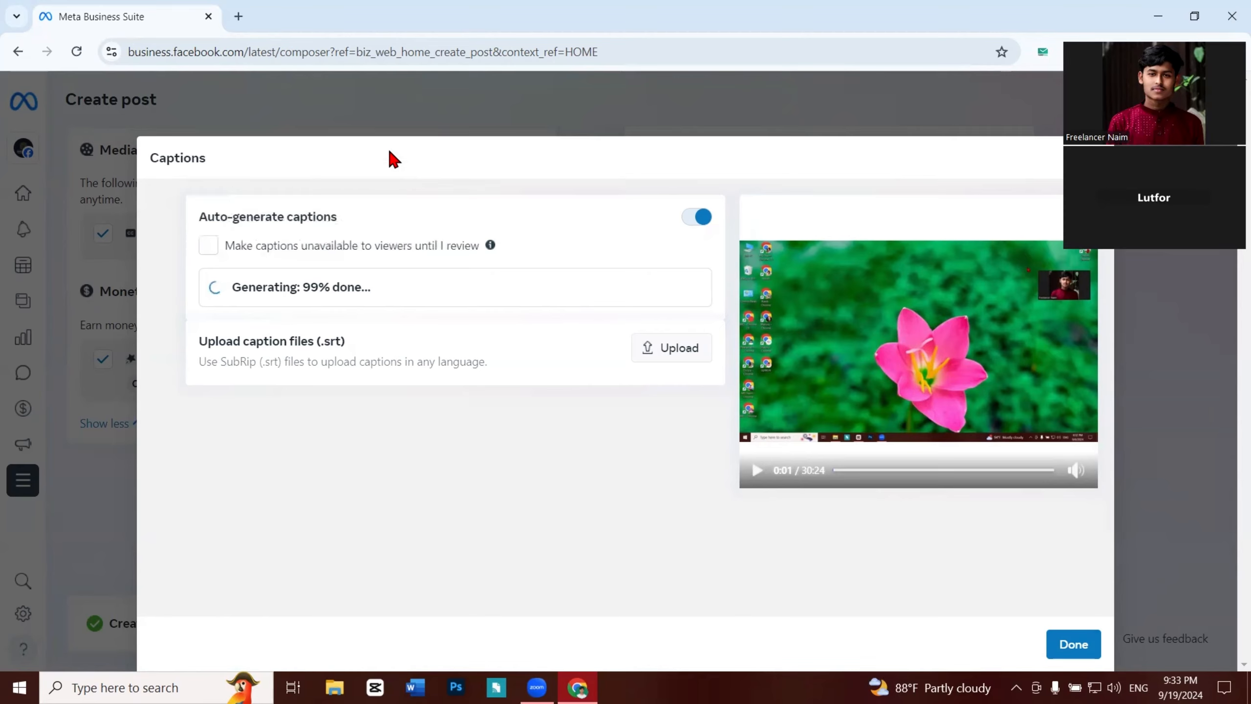
pyautogui.moveTo(375, 157); pyautogui.dragTo(224, 120)
pyautogui.click(302, 171)
pyautogui.click(1089, 644)
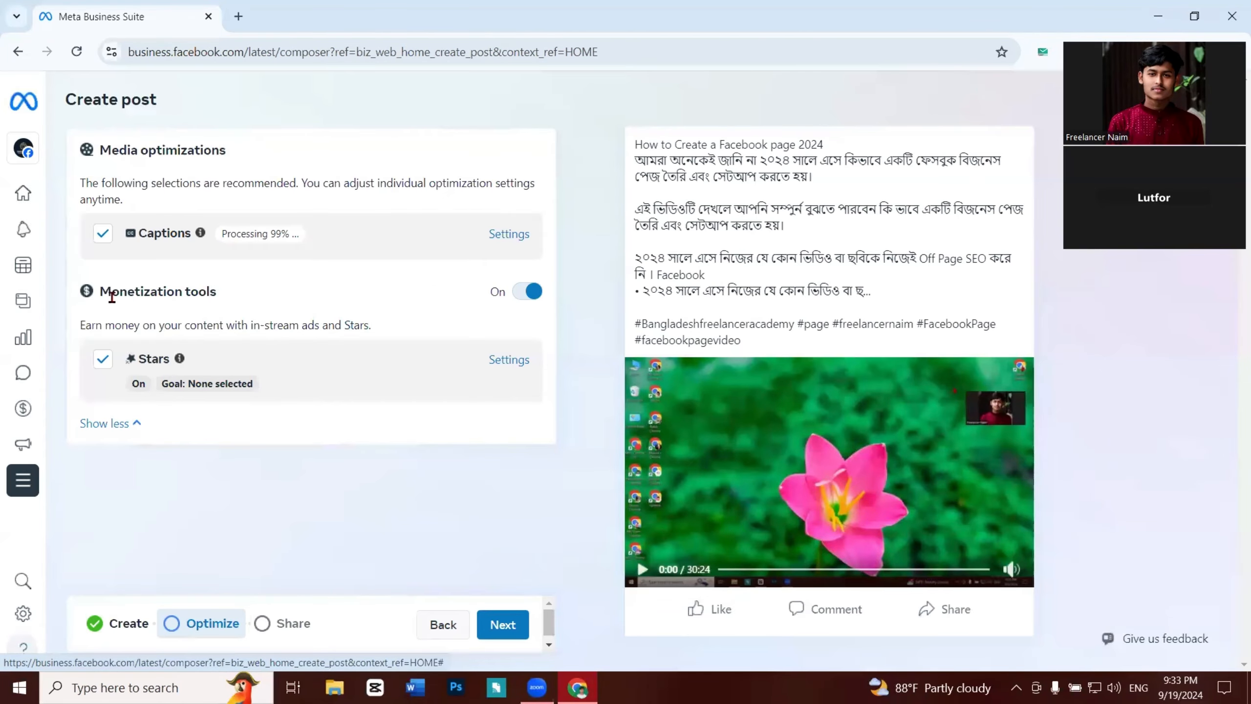
# Step: Review the monetization tools and look up the word "Stars", keep both enabled, and continue to the Share stage
pyautogui.moveTo(91, 298); pyautogui.dragTo(355, 301)
pyautogui.click(356, 304)
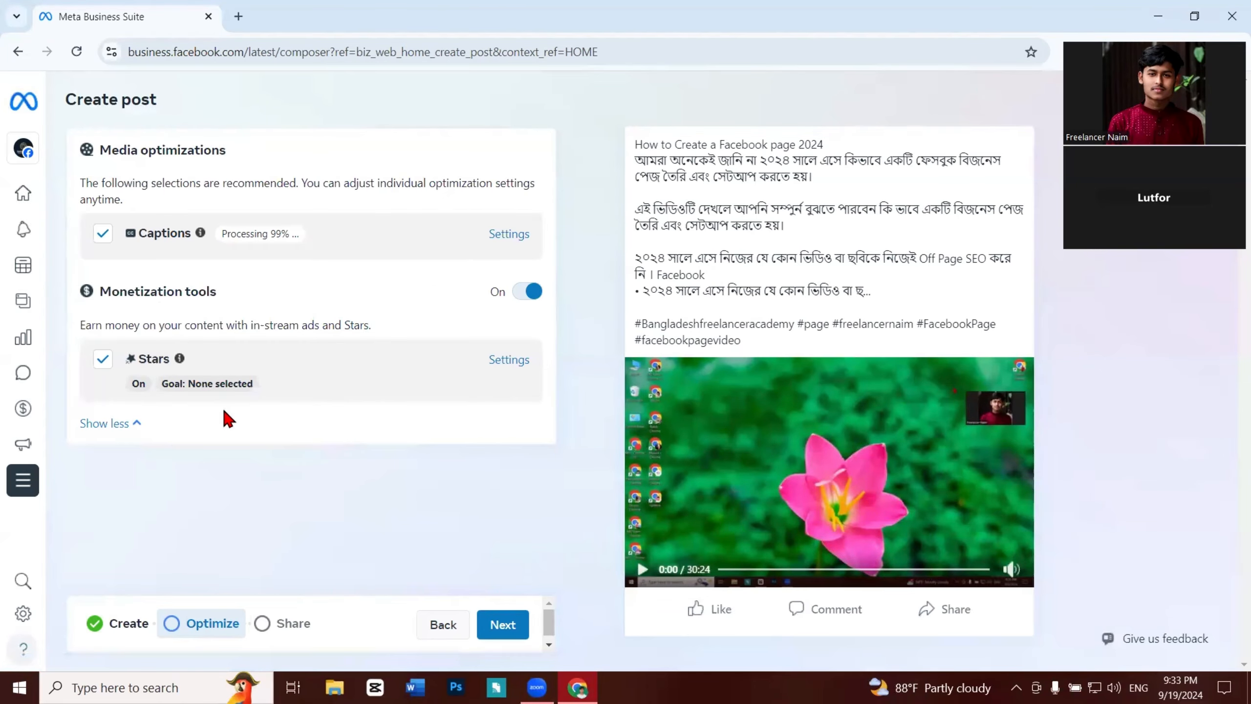
pyautogui.moveTo(129, 358); pyautogui.dragTo(257, 359)
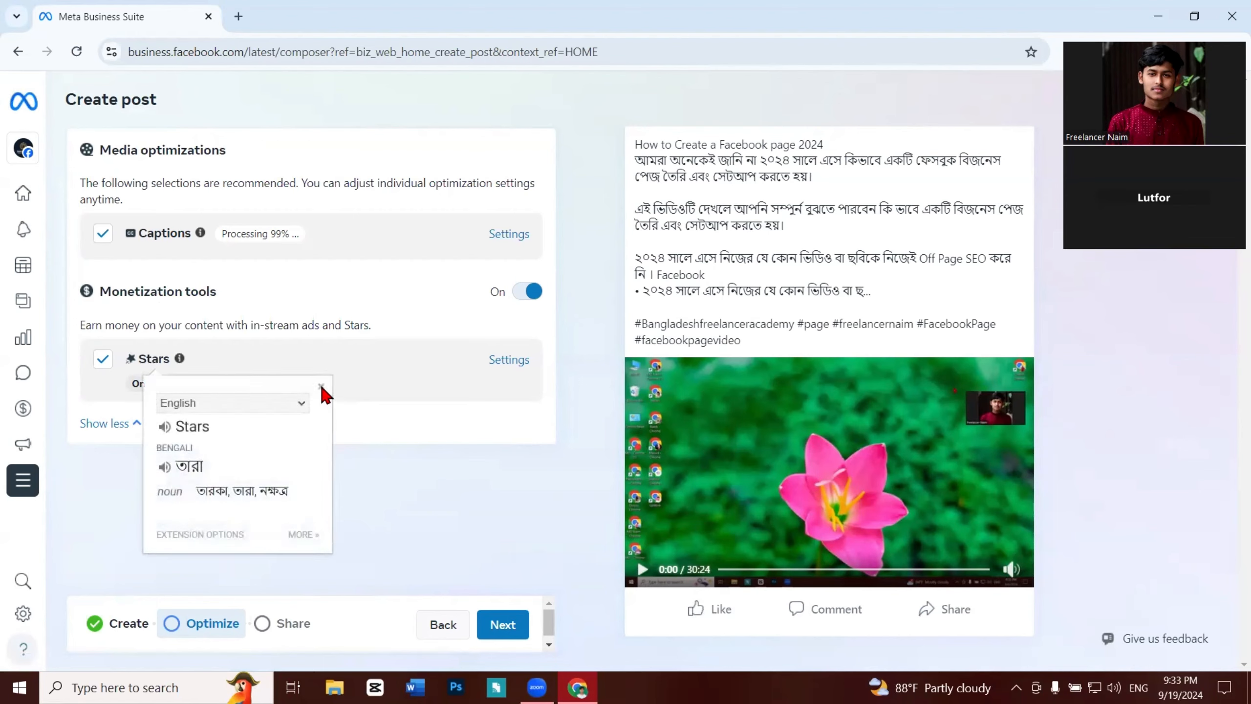
pyautogui.click(321, 385)
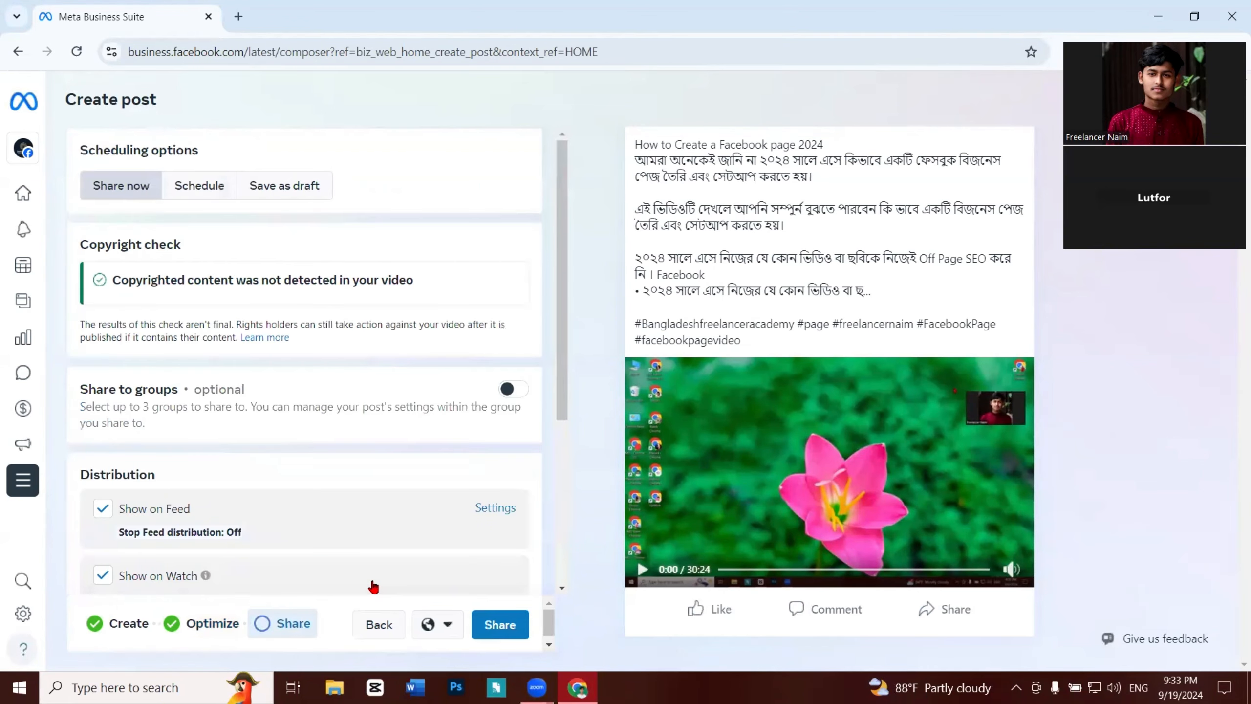
# Step: Review the video's sharing and distribution settings, including the optional setting that allows other Pages to post it
pyautogui.scroll(-1, 500, 629)
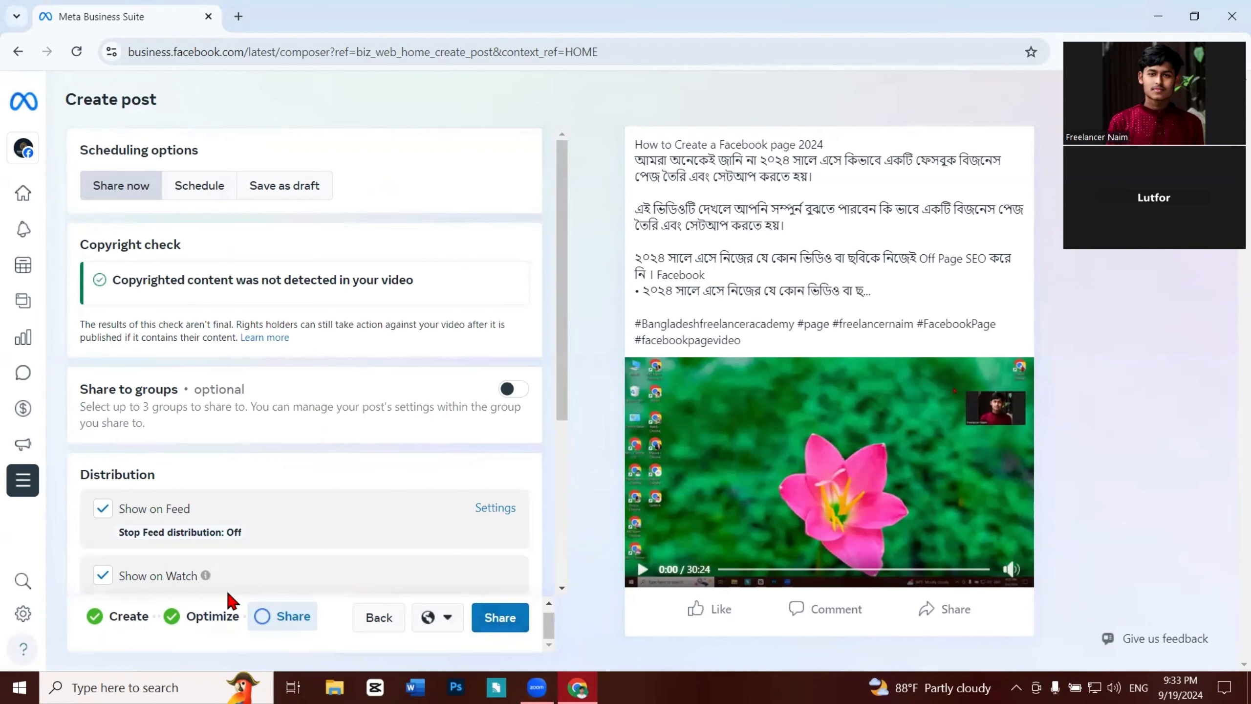
pyautogui.scroll(-5, 436, 463)
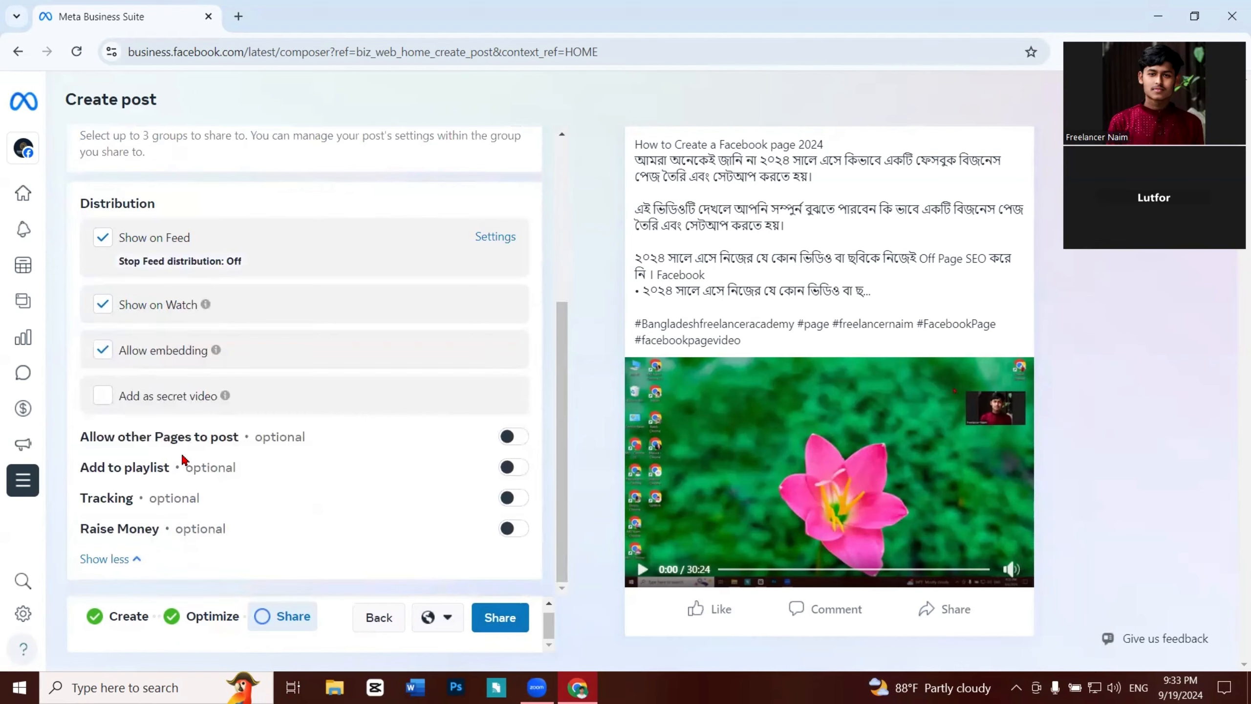
pyautogui.moveTo(317, 437); pyautogui.dragTo(247, 437)
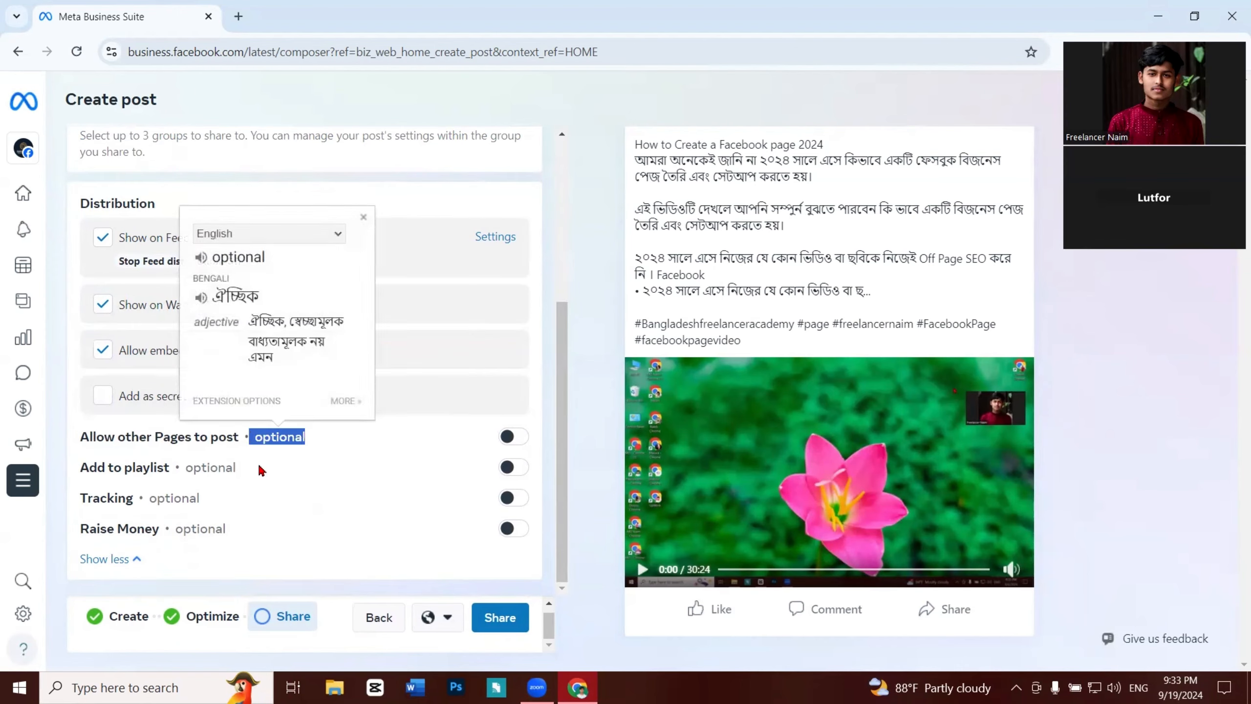
pyautogui.click(261, 468)
# Step: Enable adding the video to a playlist and start creating a new playlist
pyautogui.click(514, 469)
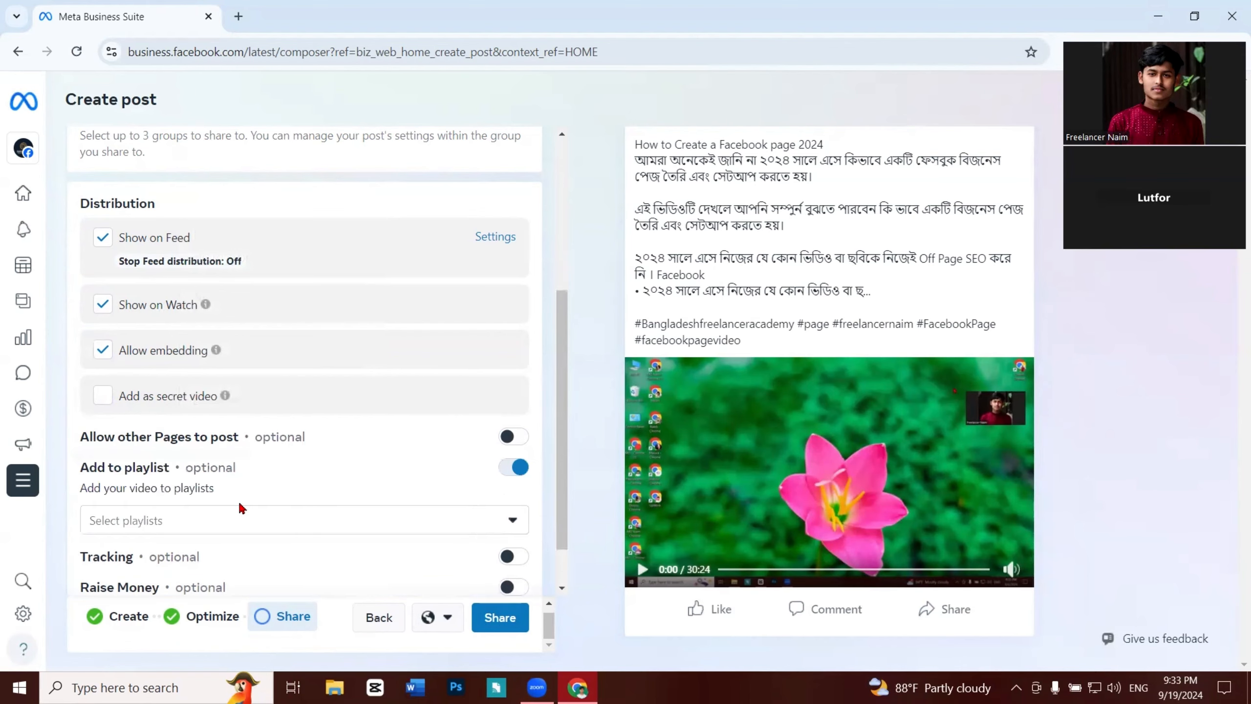
pyautogui.click(231, 518)
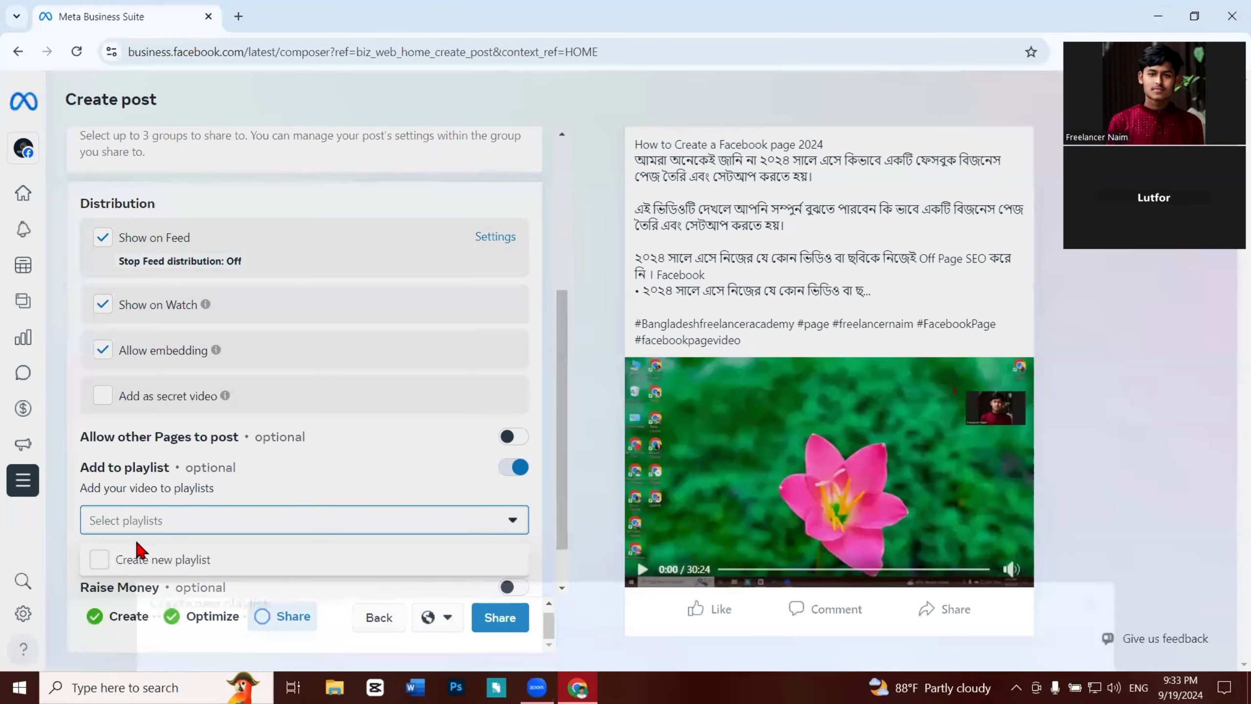
pyautogui.click(143, 559)
# Step: Title the new playlist "Facebook free marketing", correcting the first word's capitalization with the spelling suggestion
pyautogui.click(668, 208)
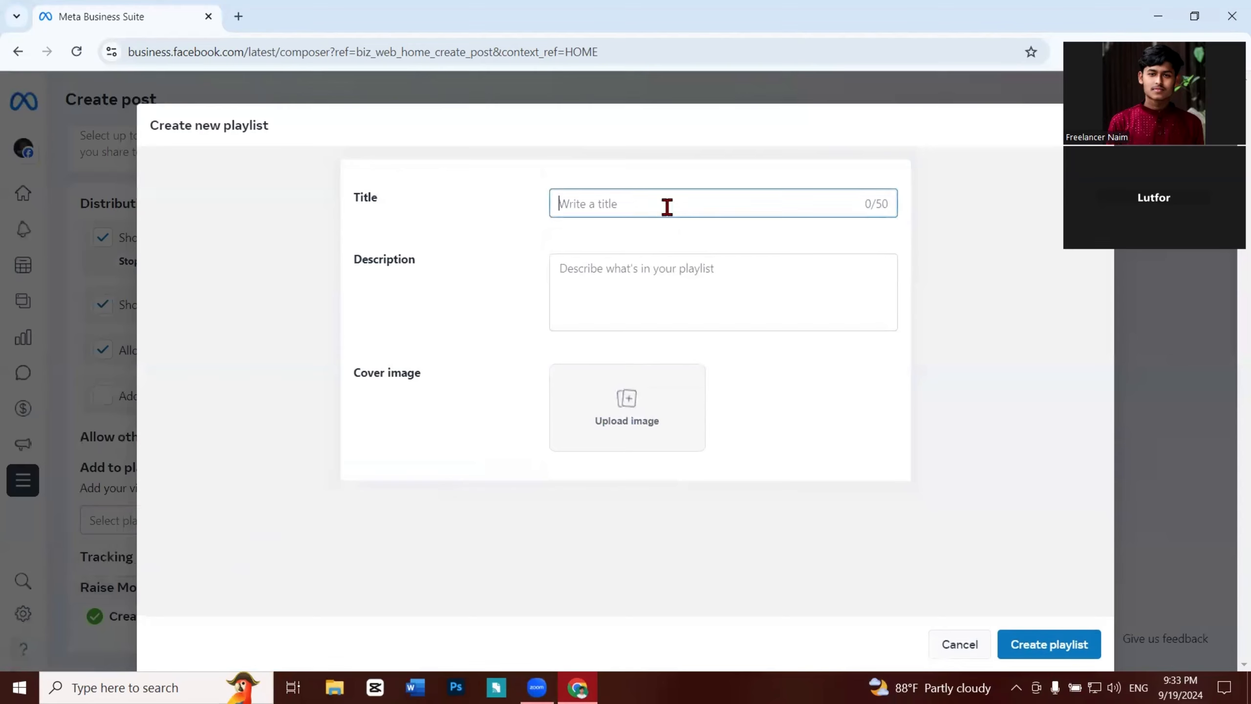
pyautogui.write('fac')
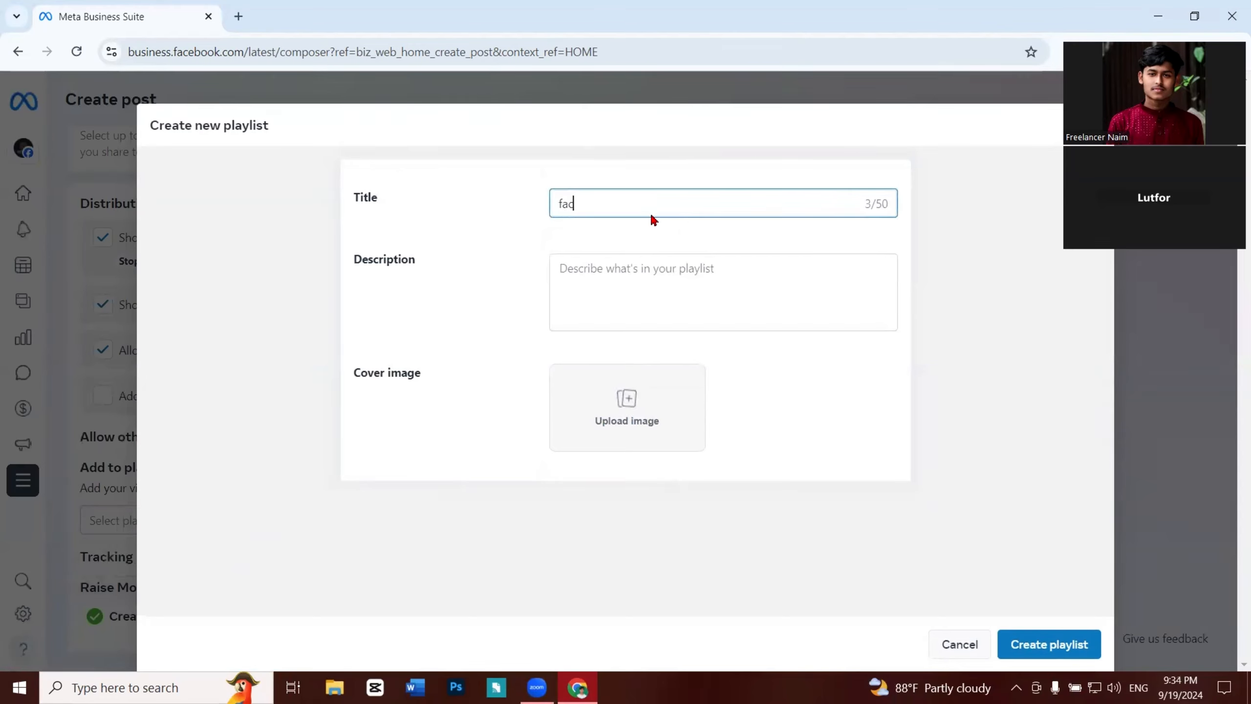
pyautogui.write('ebook f')
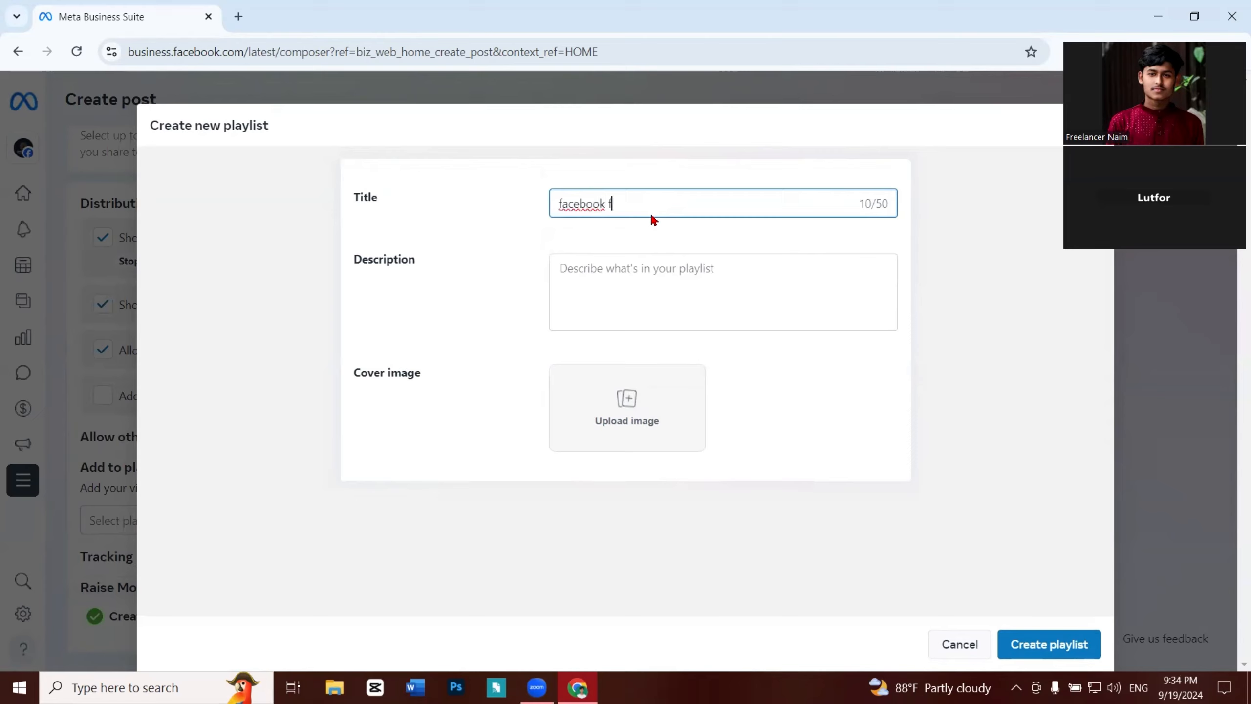
pyautogui.write('ree ')
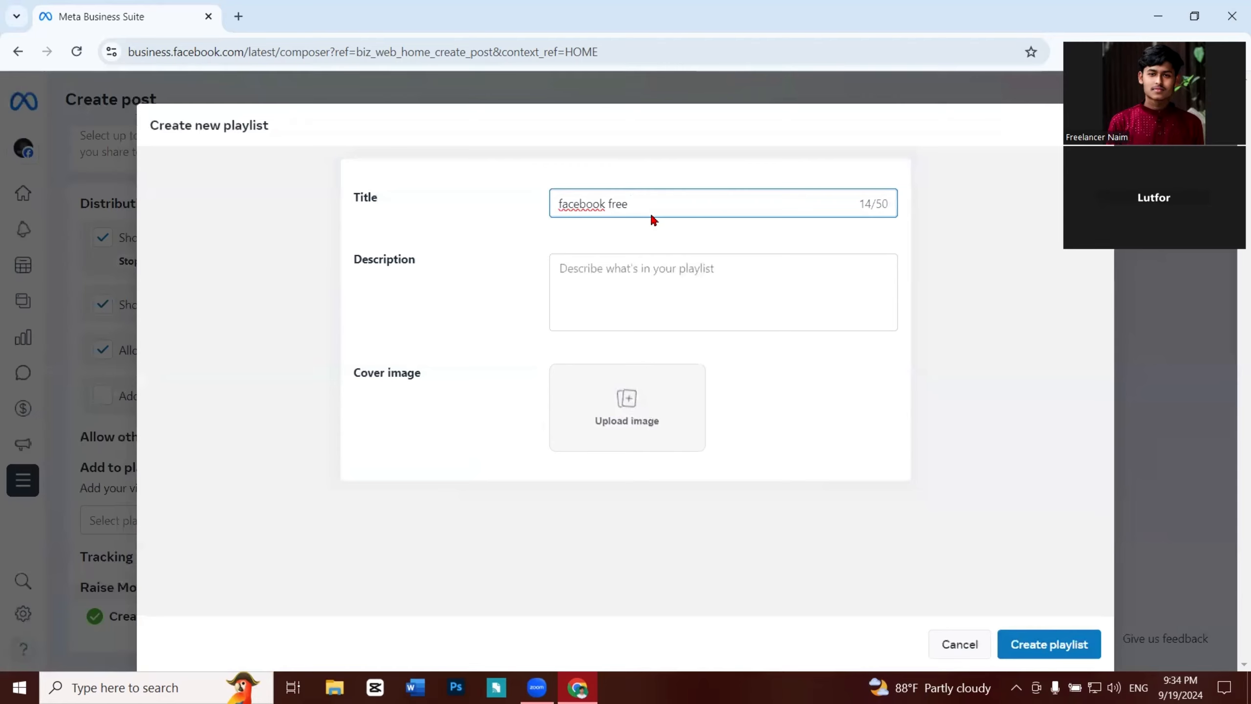
pyautogui.write('marketing')
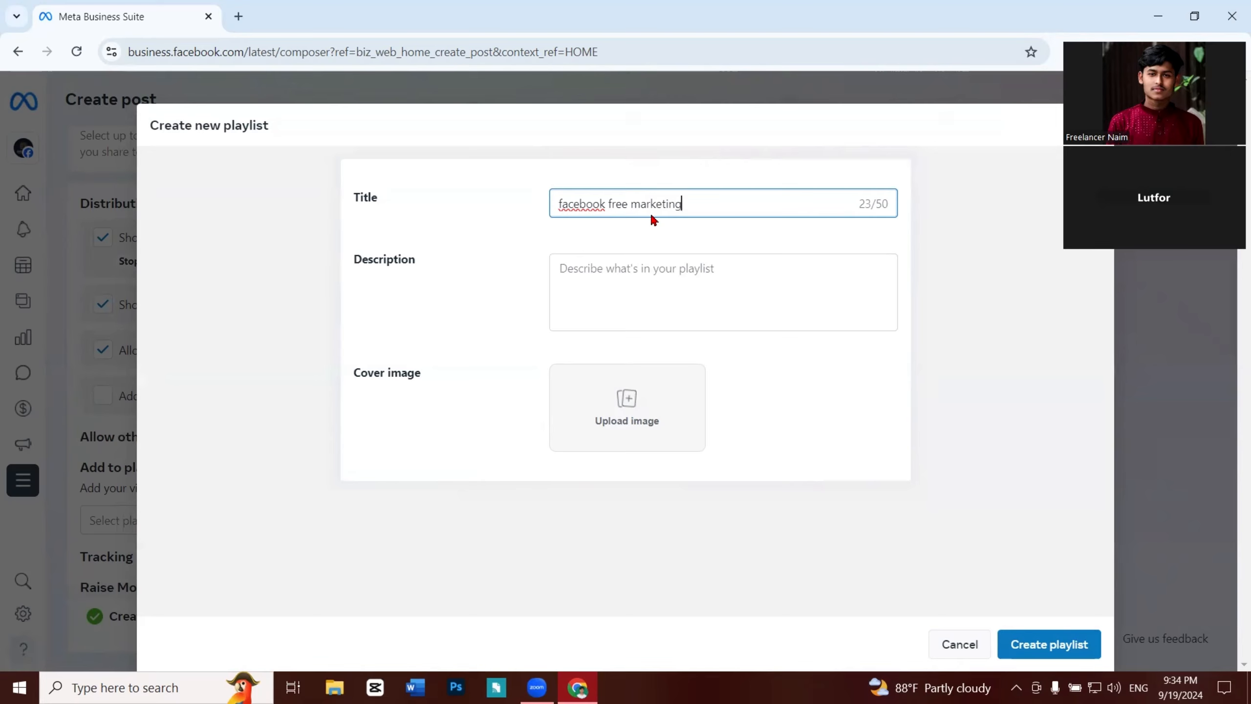
pyautogui.doubleClick(572, 204)
pyautogui.rightClick(577, 209)
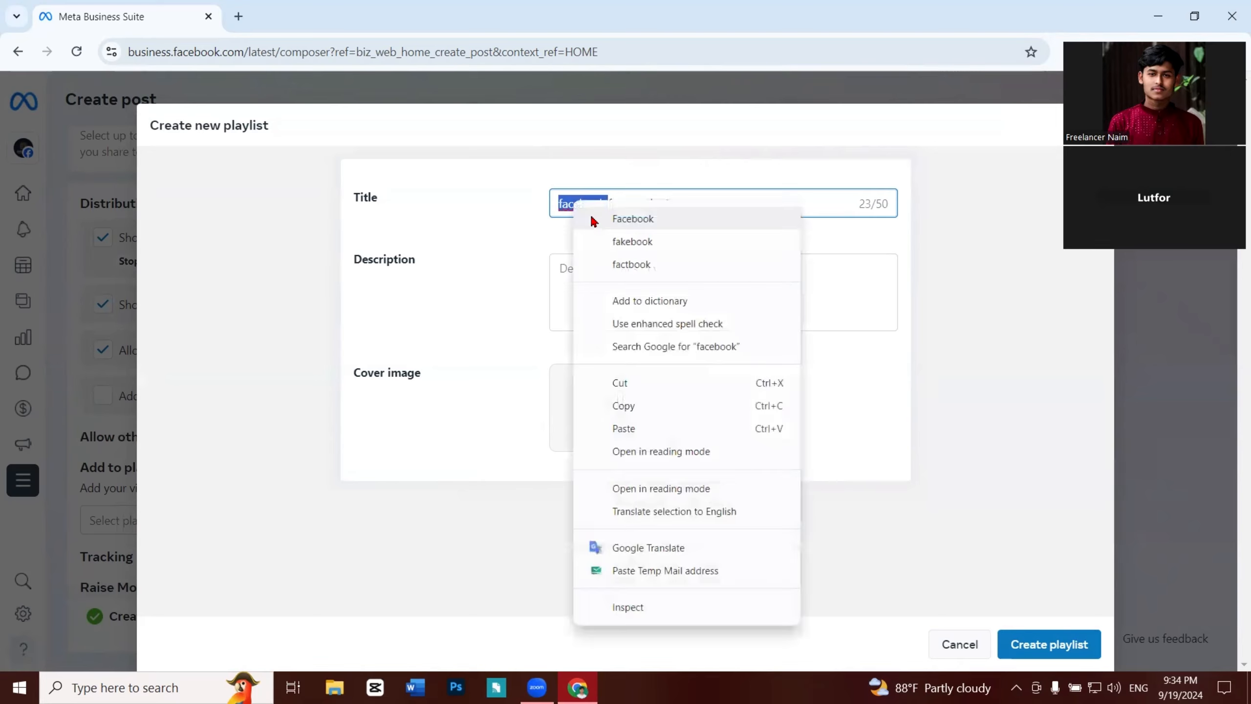
pyautogui.click(632, 219)
# Step: Create the playlist without a description or cover image and add the video to the "Facebook free marketing" playlist
pyautogui.click(676, 285)
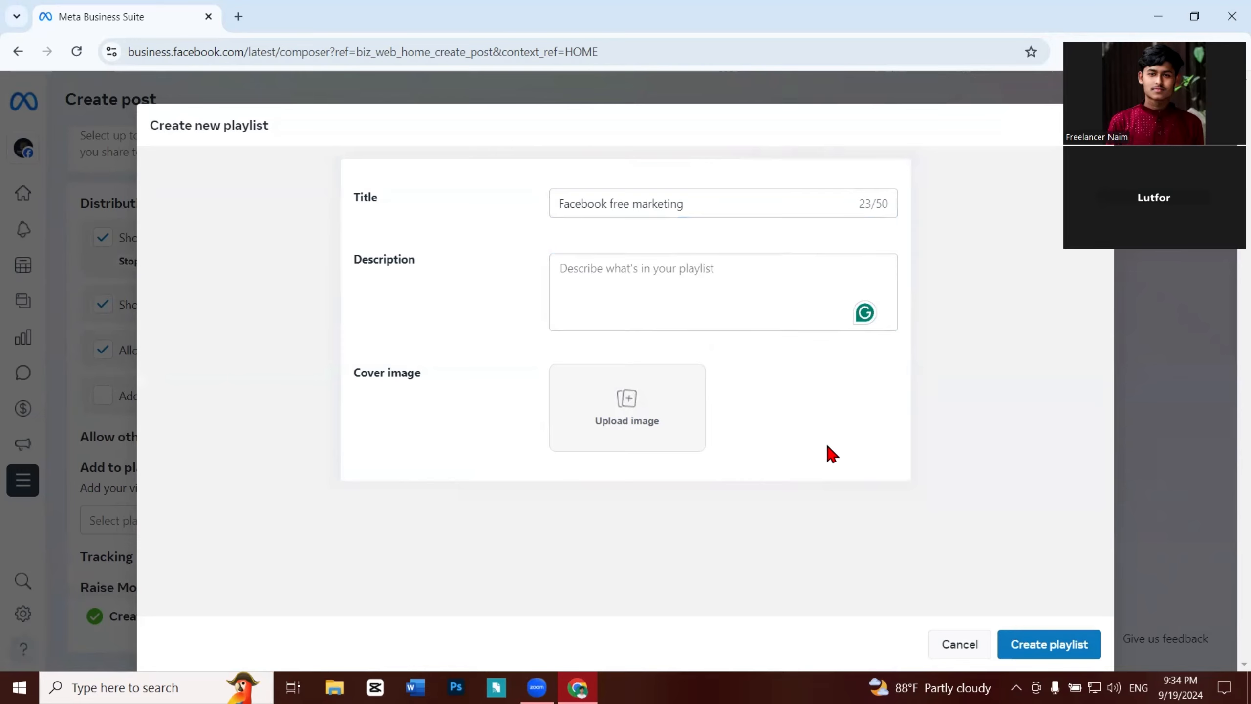
pyautogui.click(617, 281)
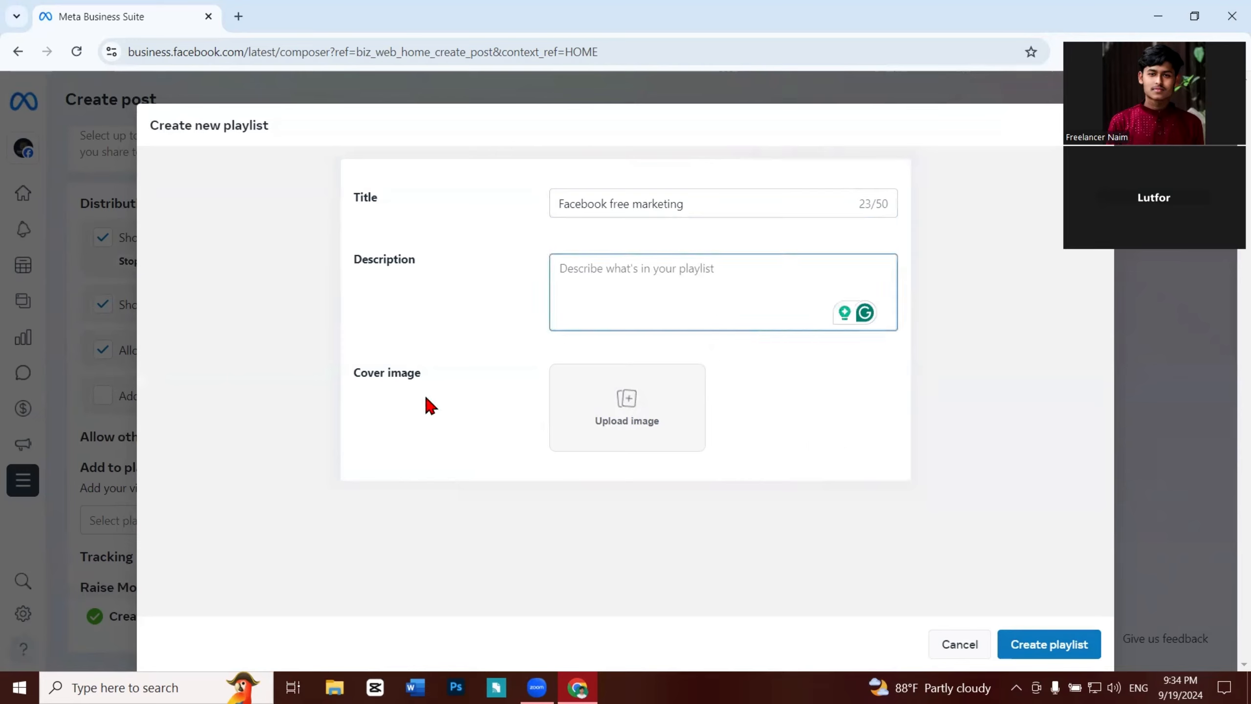
pyautogui.click(1028, 636)
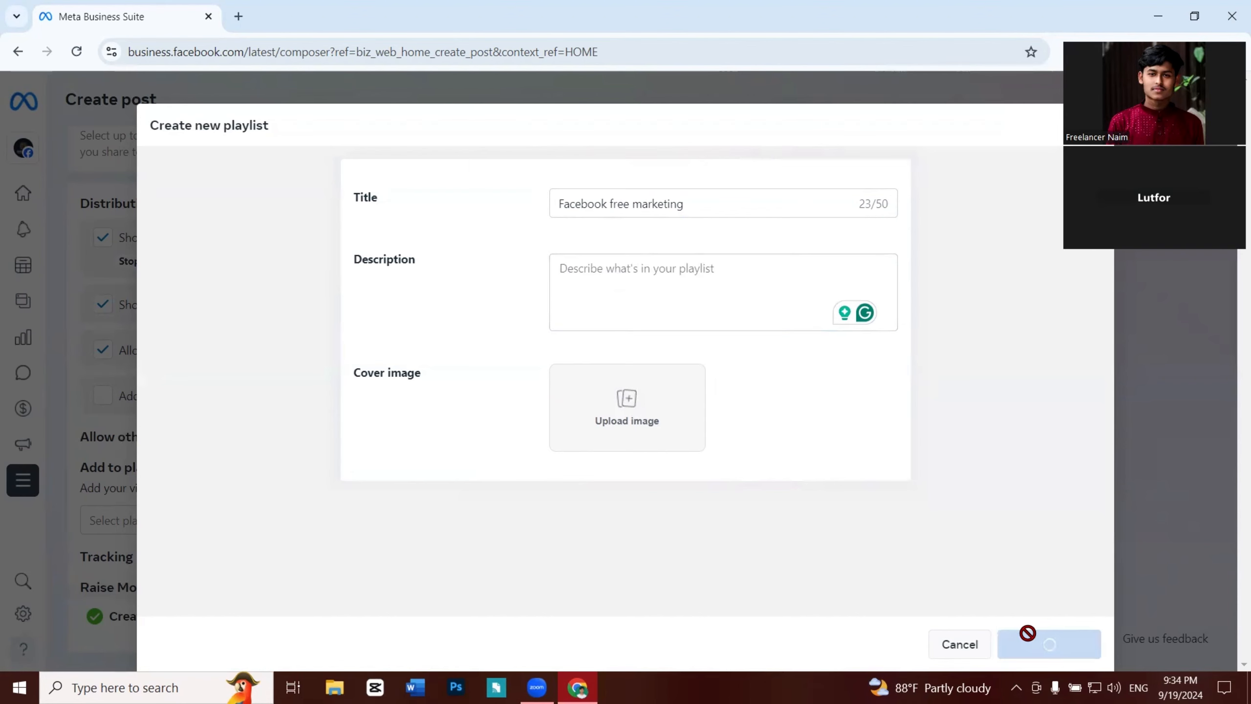
pyautogui.scroll(-2, 418, 553)
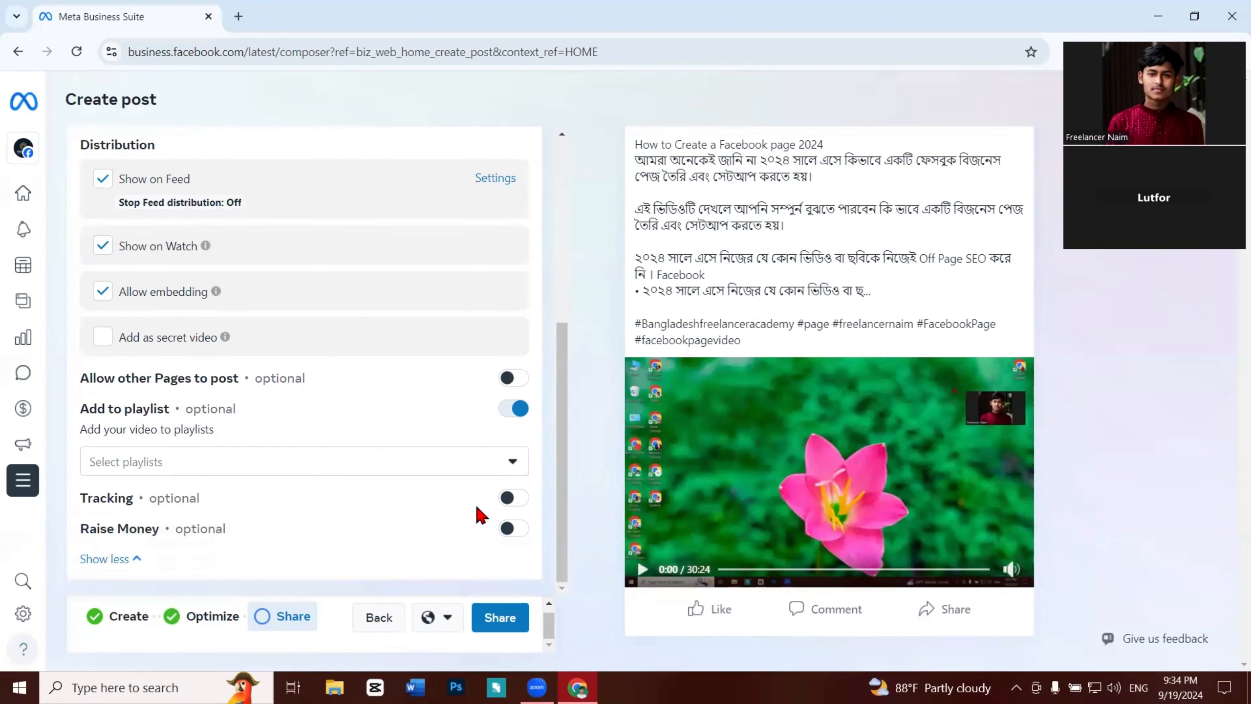
pyautogui.click(530, 458)
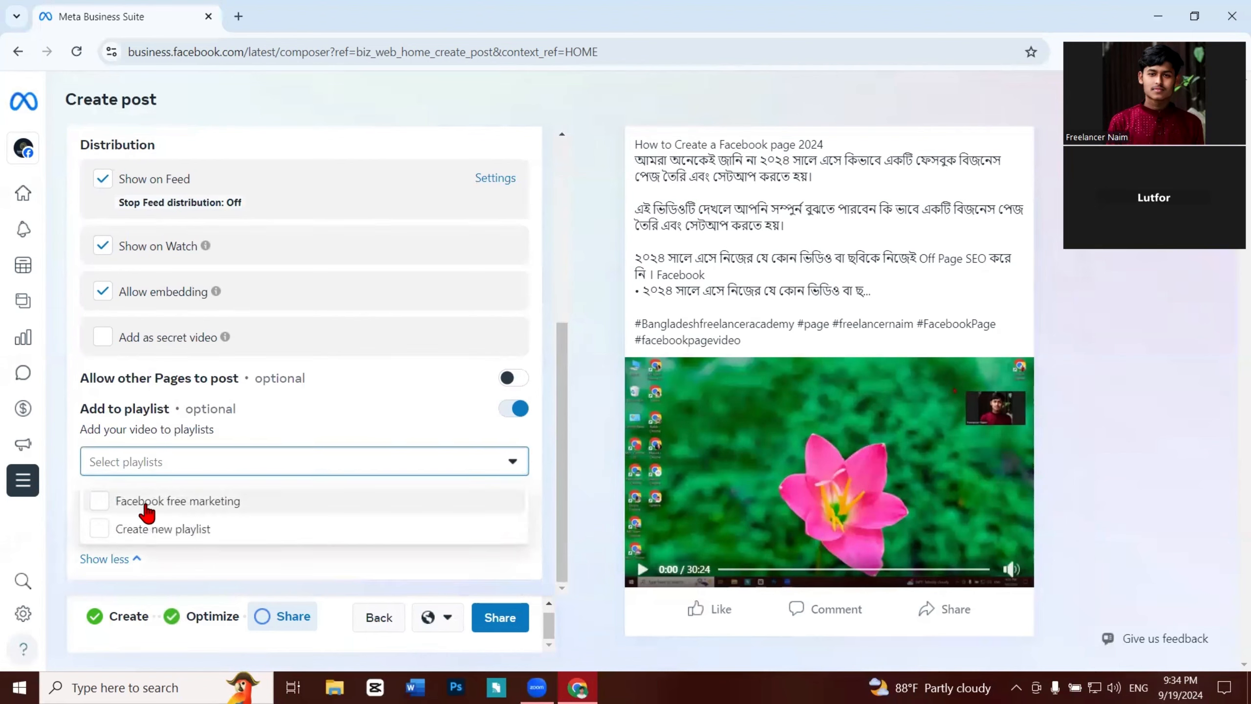
pyautogui.click(110, 503)
pyautogui.click(565, 407)
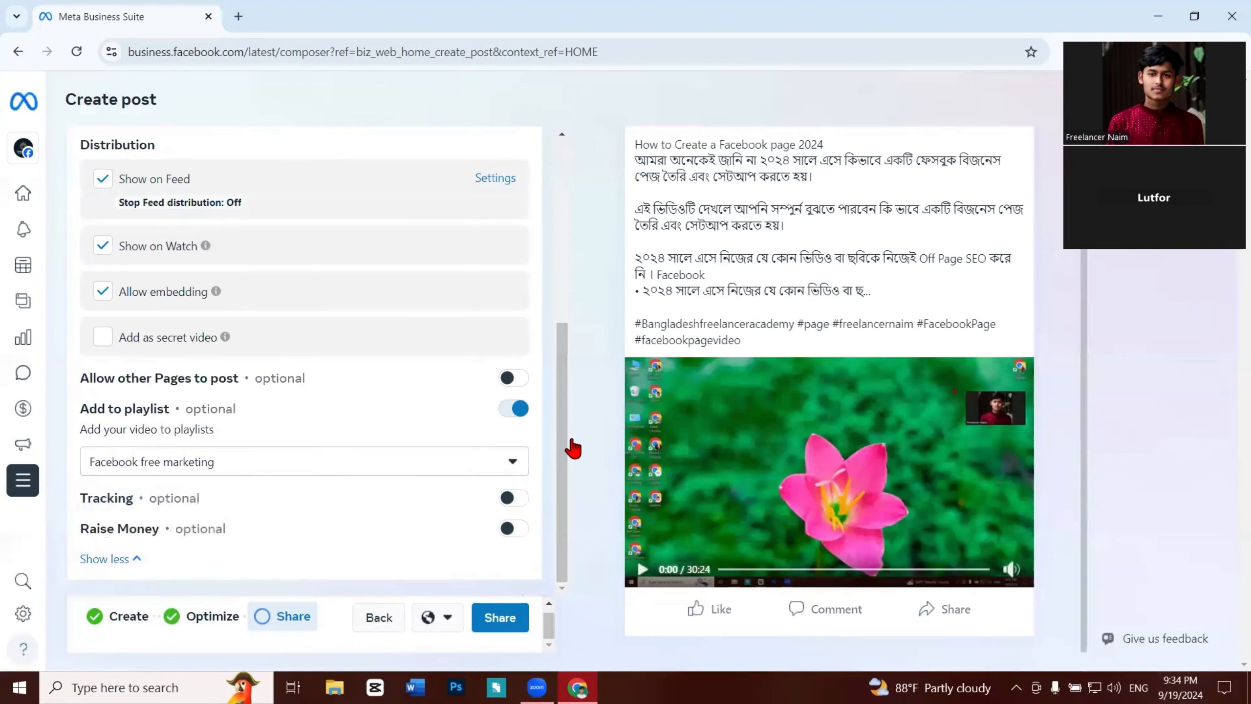
# Step: Try out the optional Tracking setting with the custom label "facebook", clear the label, and turn Tracking off again
pyautogui.click(512, 498)
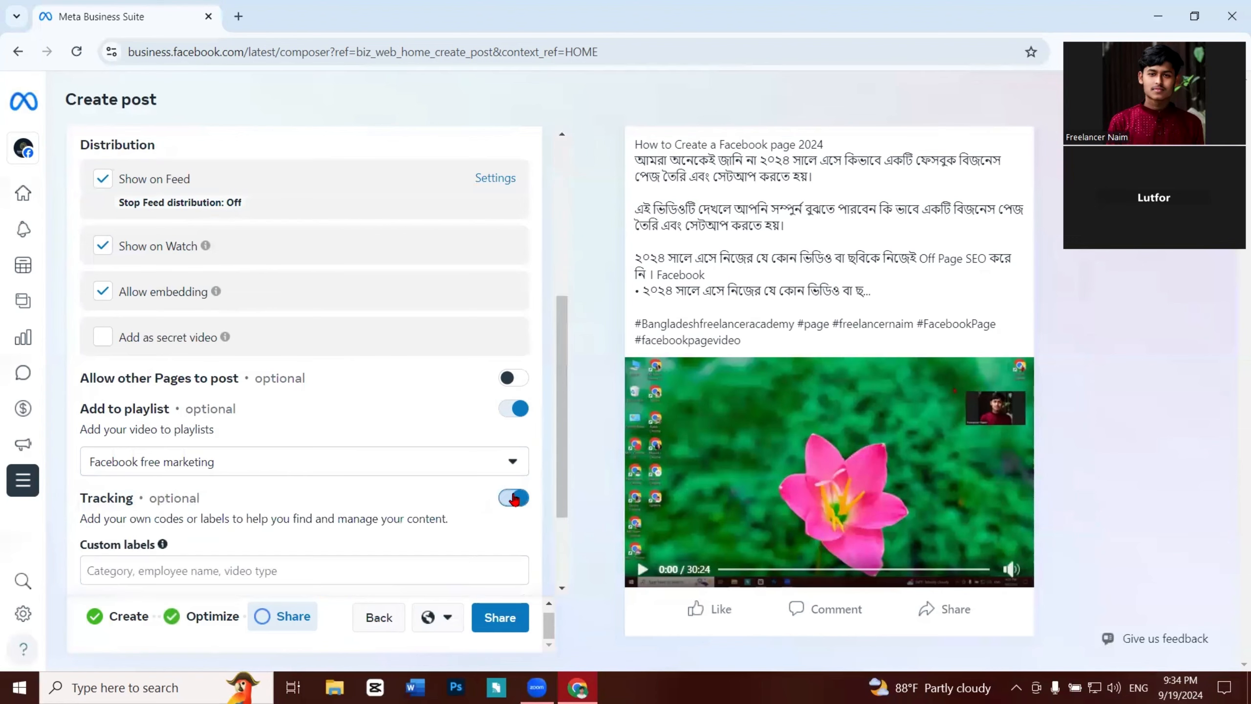
pyautogui.scroll(-3, 413, 497)
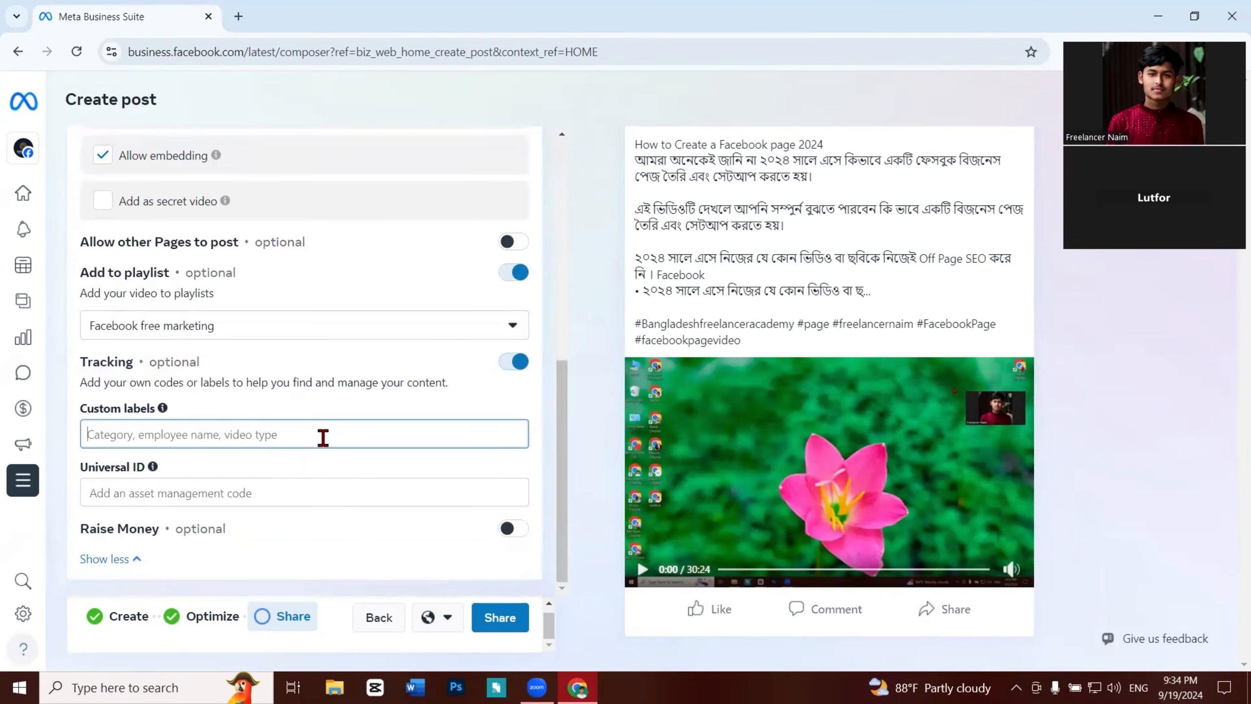
pyautogui.click(346, 433)
pyautogui.write('fa')
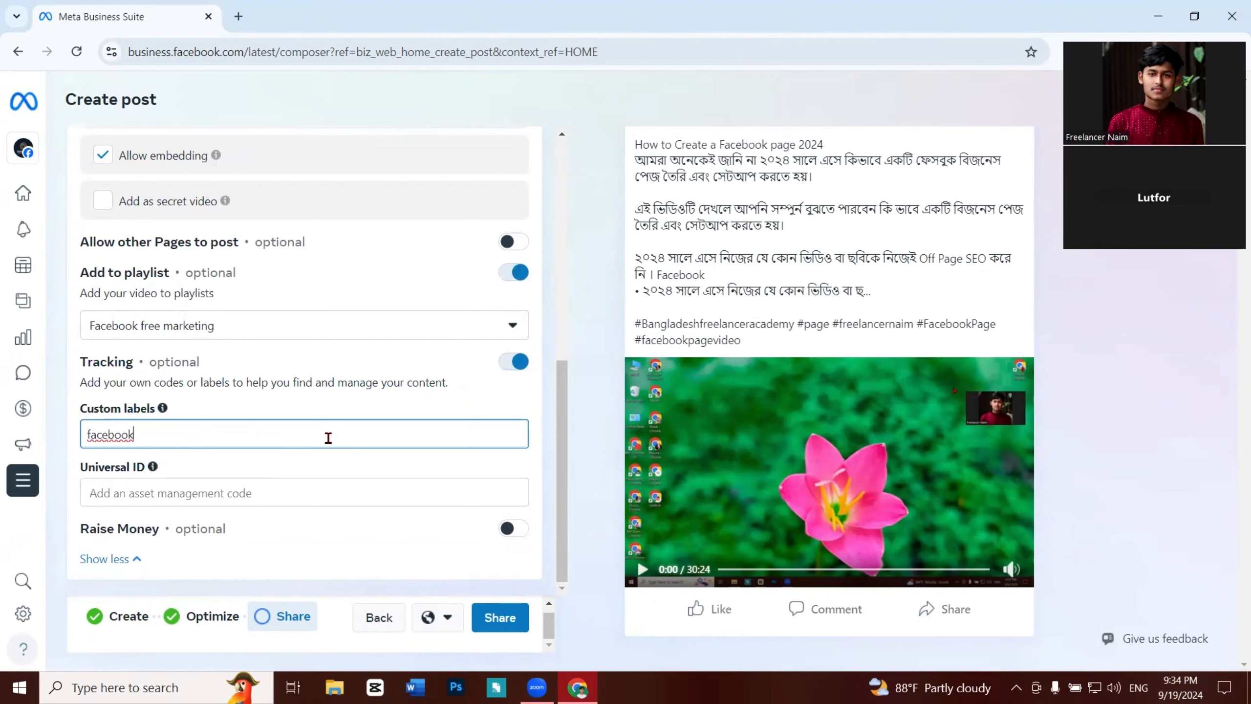
pyautogui.write('cebook')
pyautogui.press('BackSpace')
pyautogui.press('BackSpace')
pyautogui.press('BackSpace')
pyautogui.press('BackSpace')
pyautogui.press('BackSpace')
pyautogui.press('BackSpace')
pyautogui.press('BackSpace')
pyautogui.press('BackSpace')
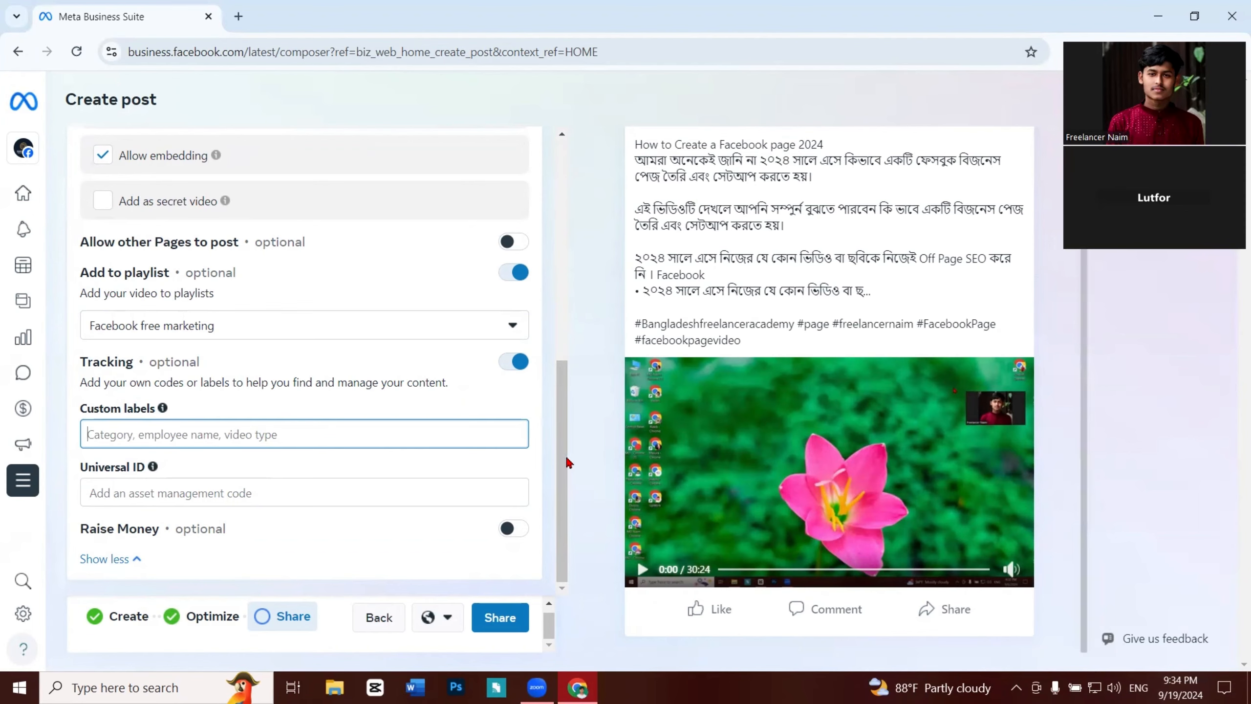
pyautogui.click(516, 362)
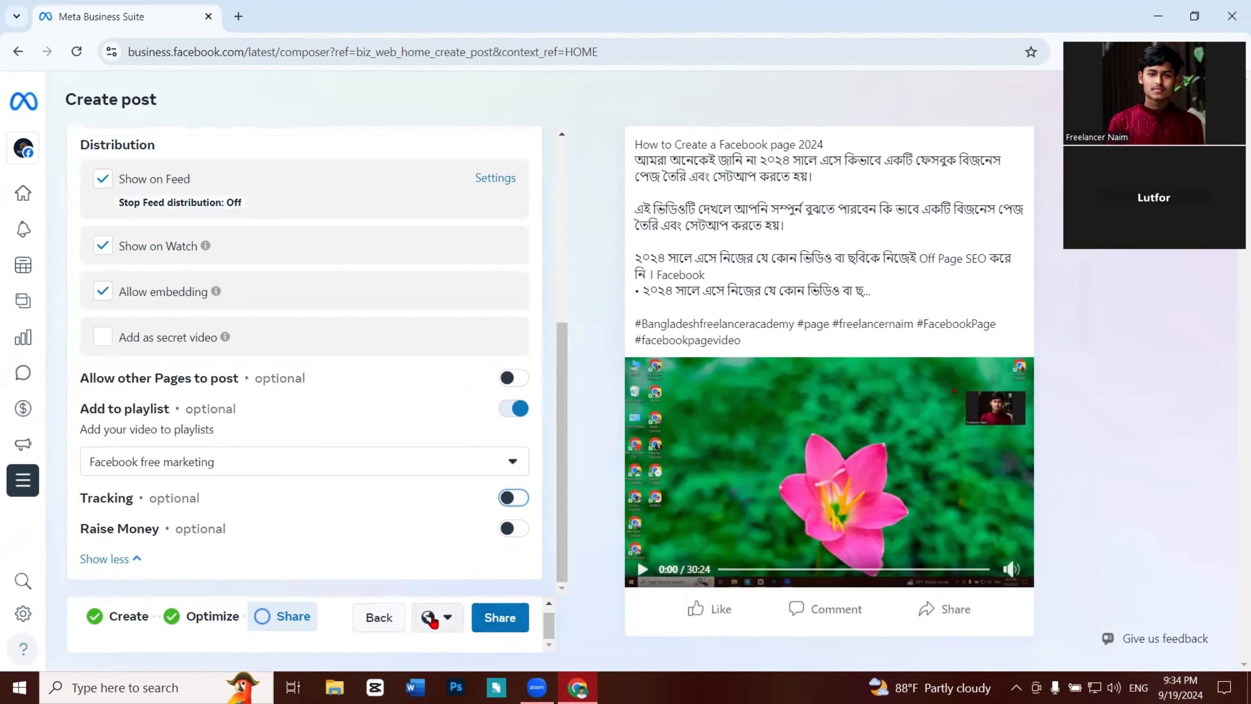
# Step: Set the post's audience to Public and return to the Create stage to review the title, description and thumbnail
pyautogui.click(448, 625)
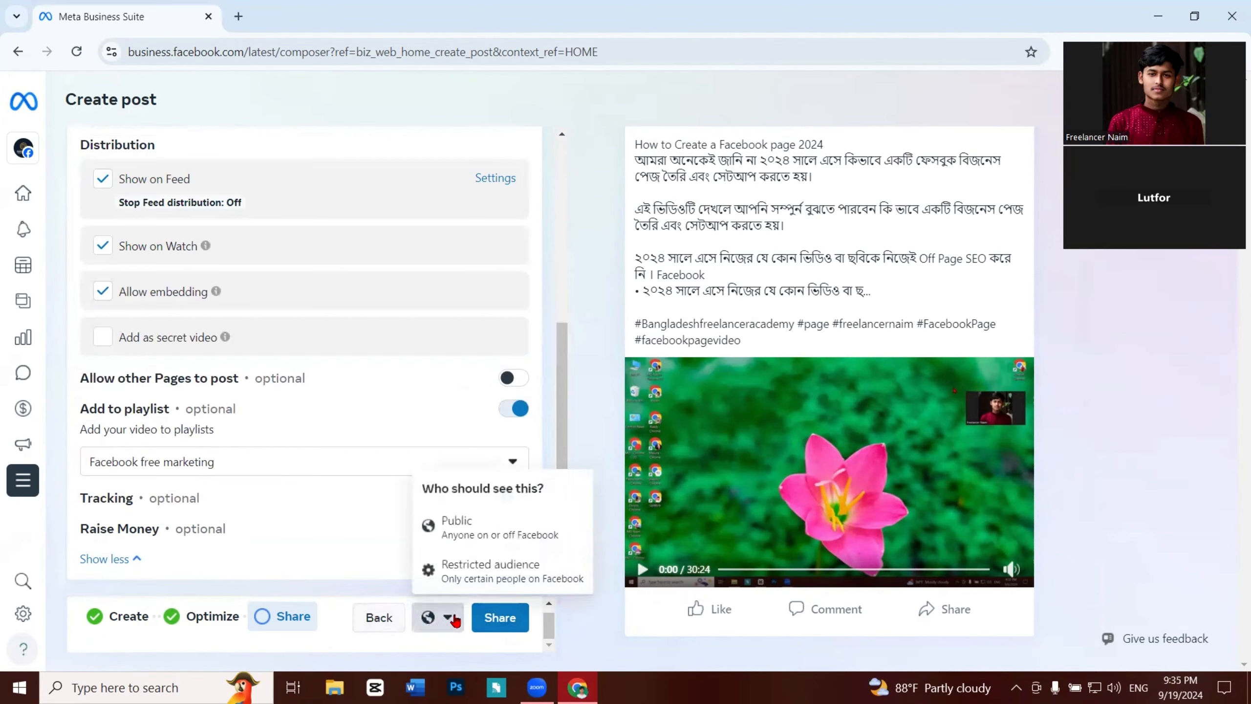
pyautogui.click(435, 530)
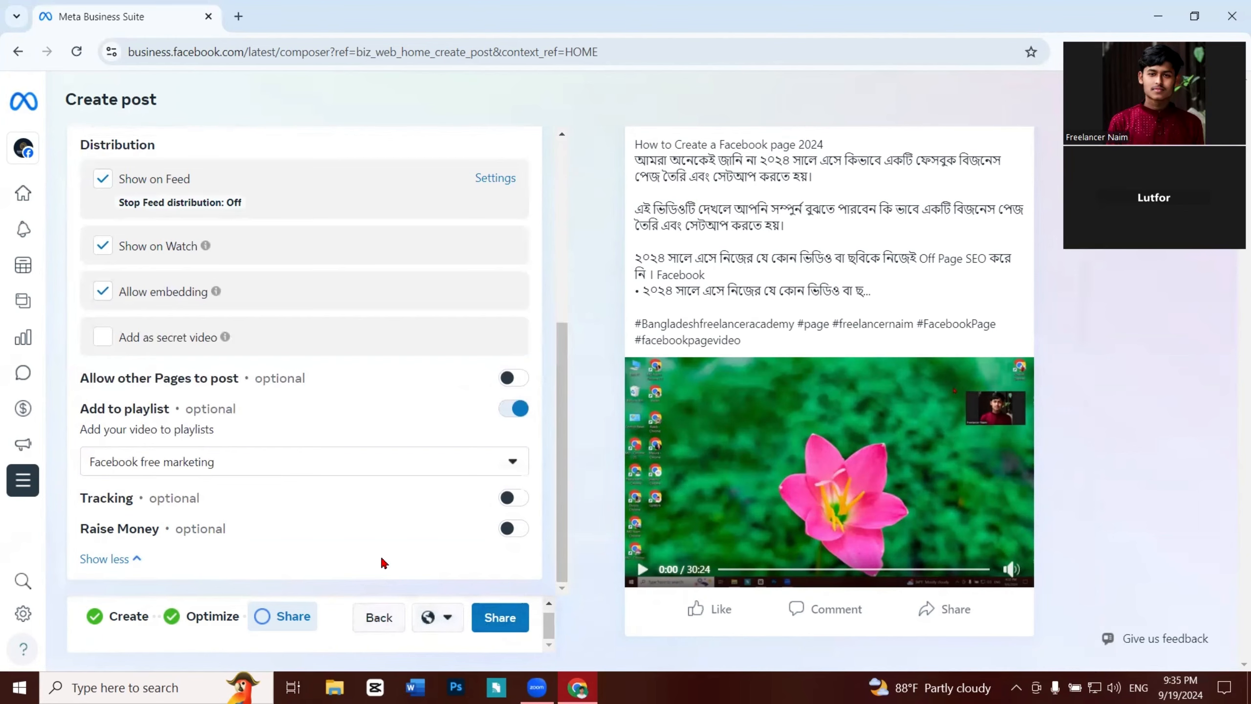
pyautogui.scroll(5, 334, 472)
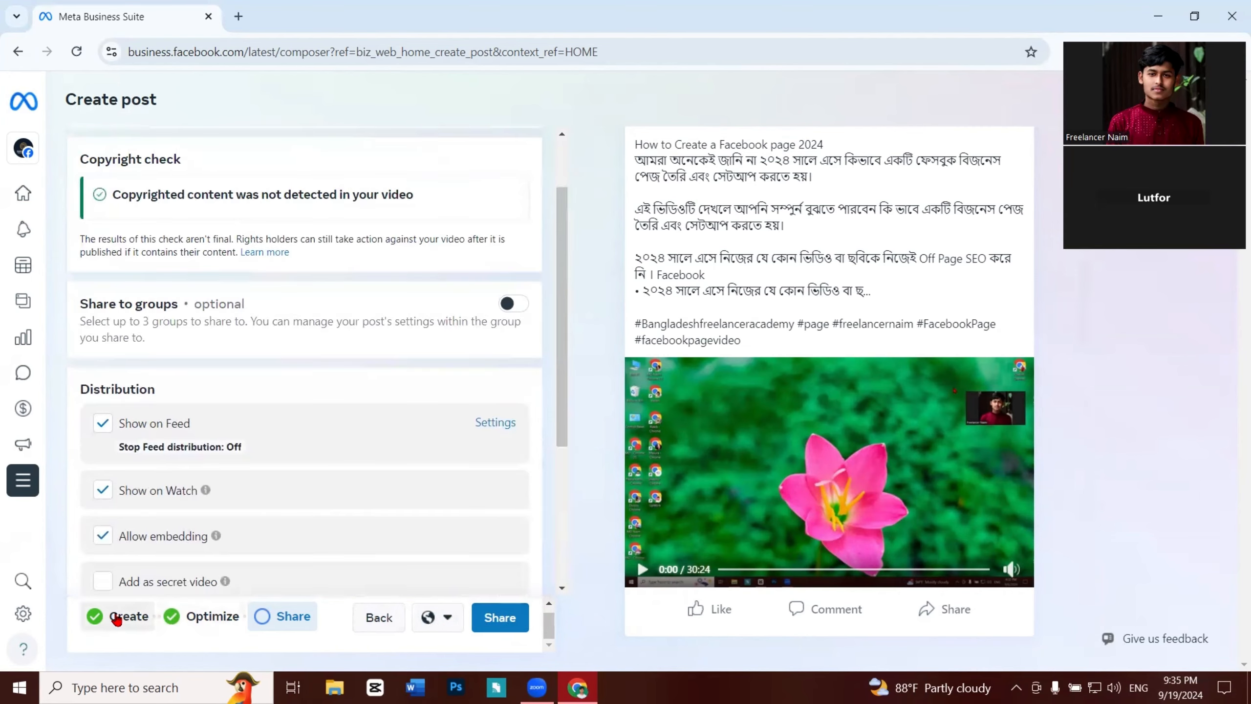
pyautogui.click(117, 618)
pyautogui.scroll(-10, 365, 498)
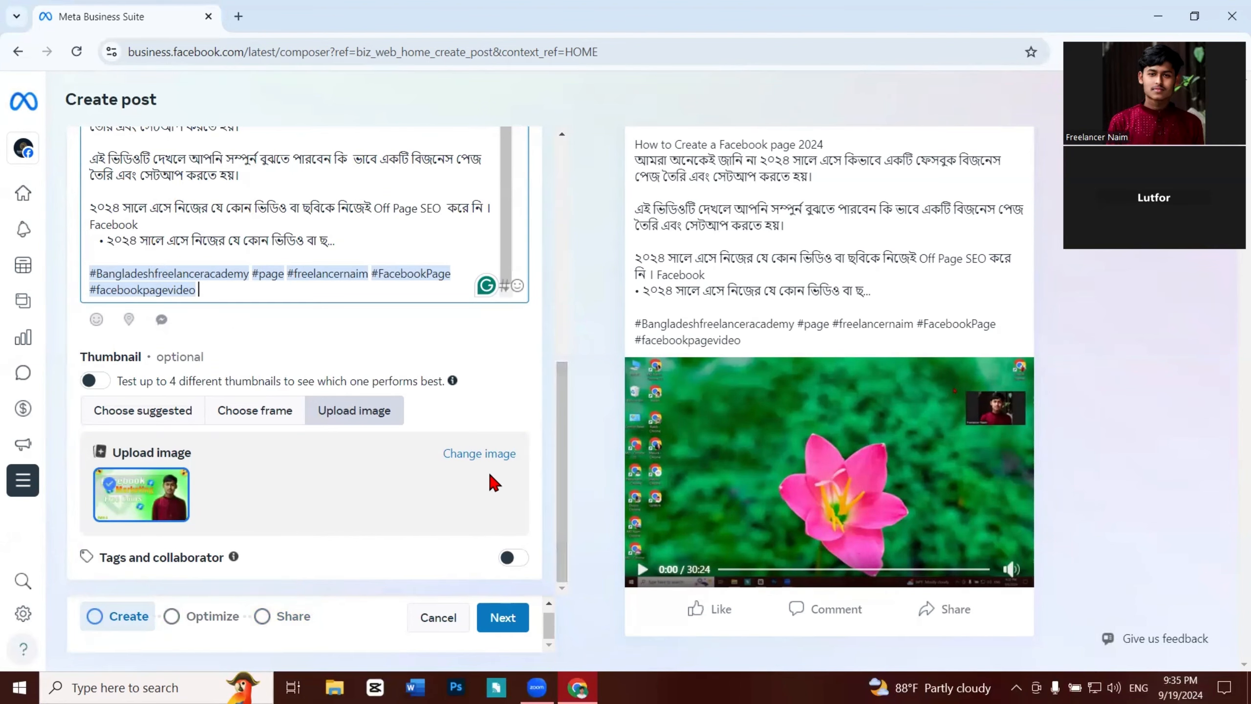
pyautogui.scroll(5, 494, 482)
pyautogui.scroll(5, 497, 468)
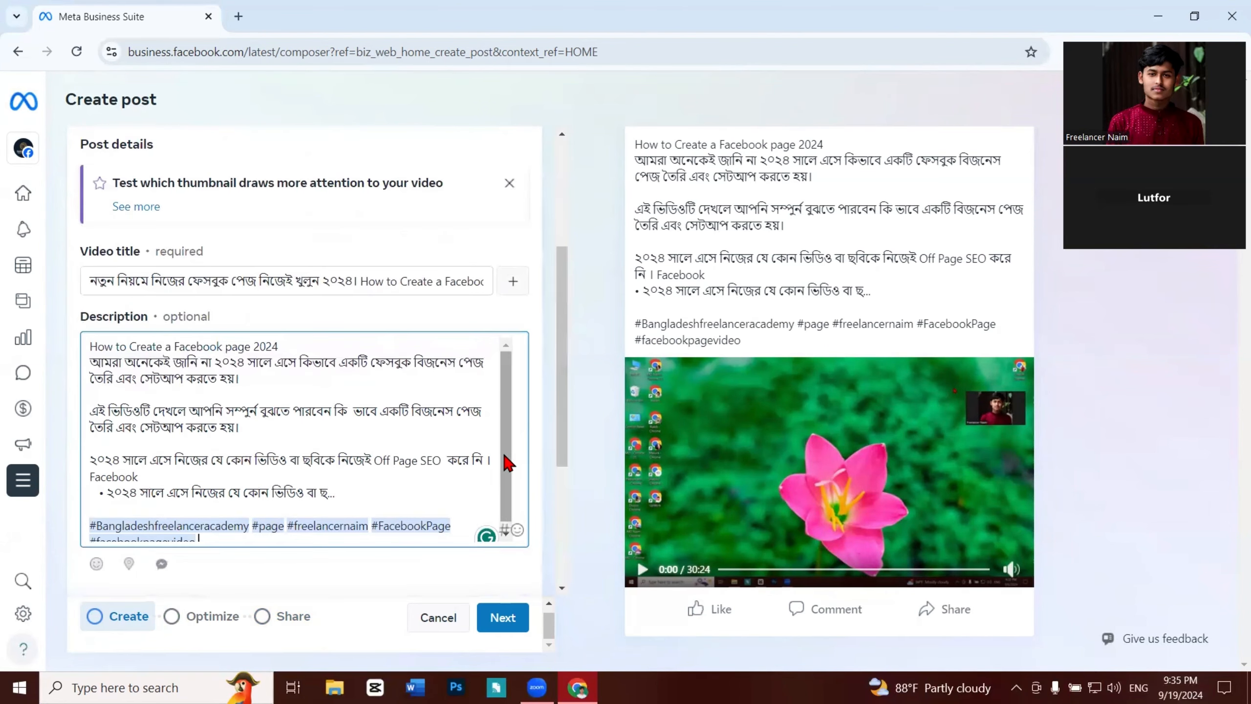
pyautogui.scroll(-10, 498, 400)
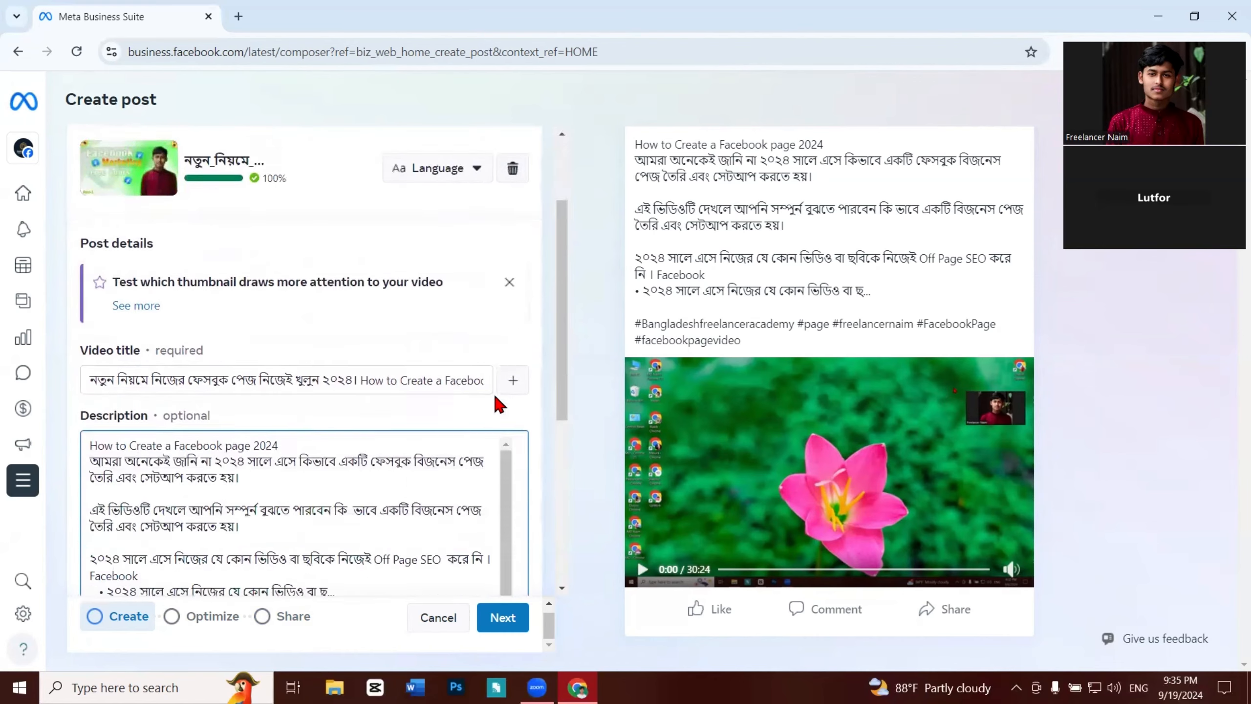
# Step: Advance through the Optimize stage to Share, publish the video post, and translate the publishing message into Bengali
pyautogui.click(498, 622)
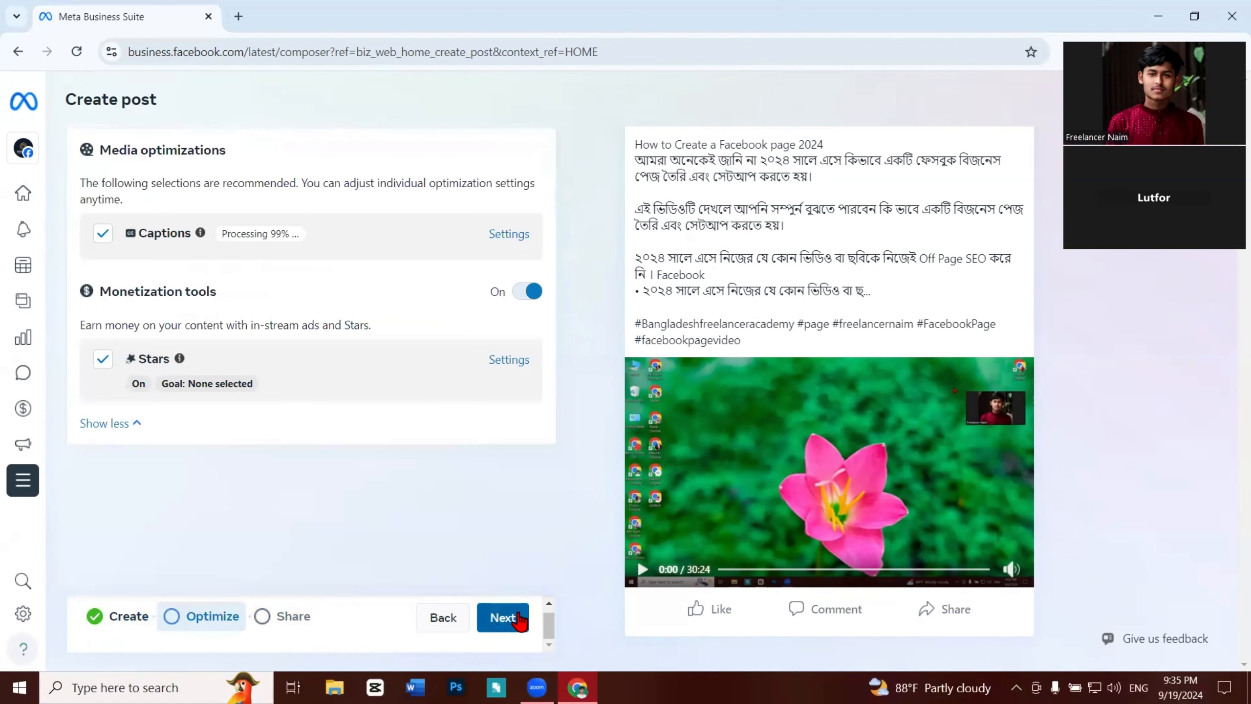
pyautogui.click(514, 622)
pyautogui.click(508, 620)
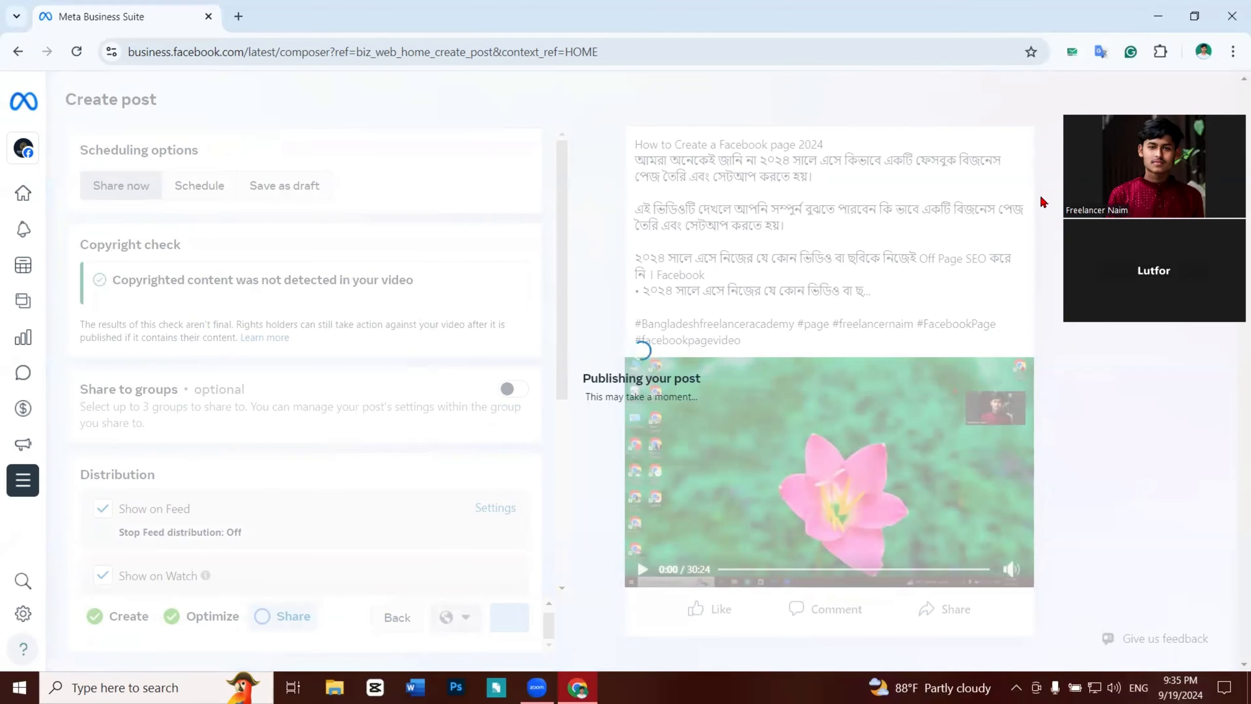
pyautogui.moveTo(584, 377); pyautogui.dragTo(696, 395)
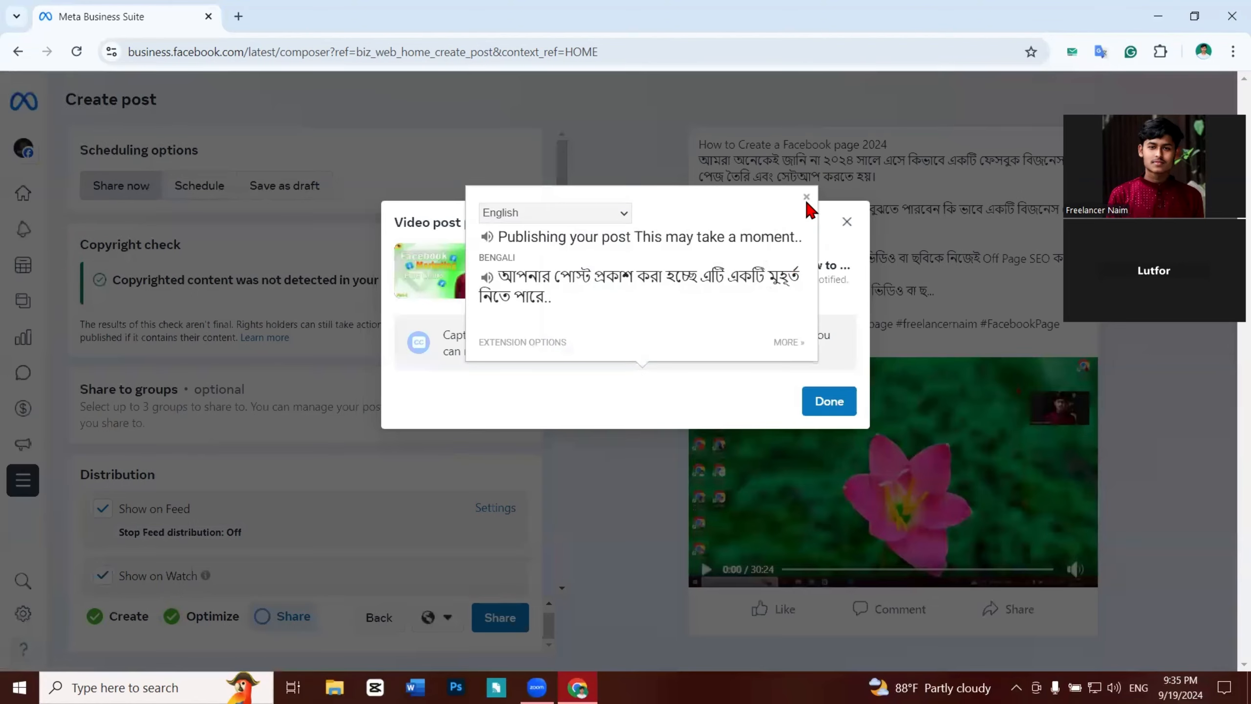
pyautogui.click(806, 197)
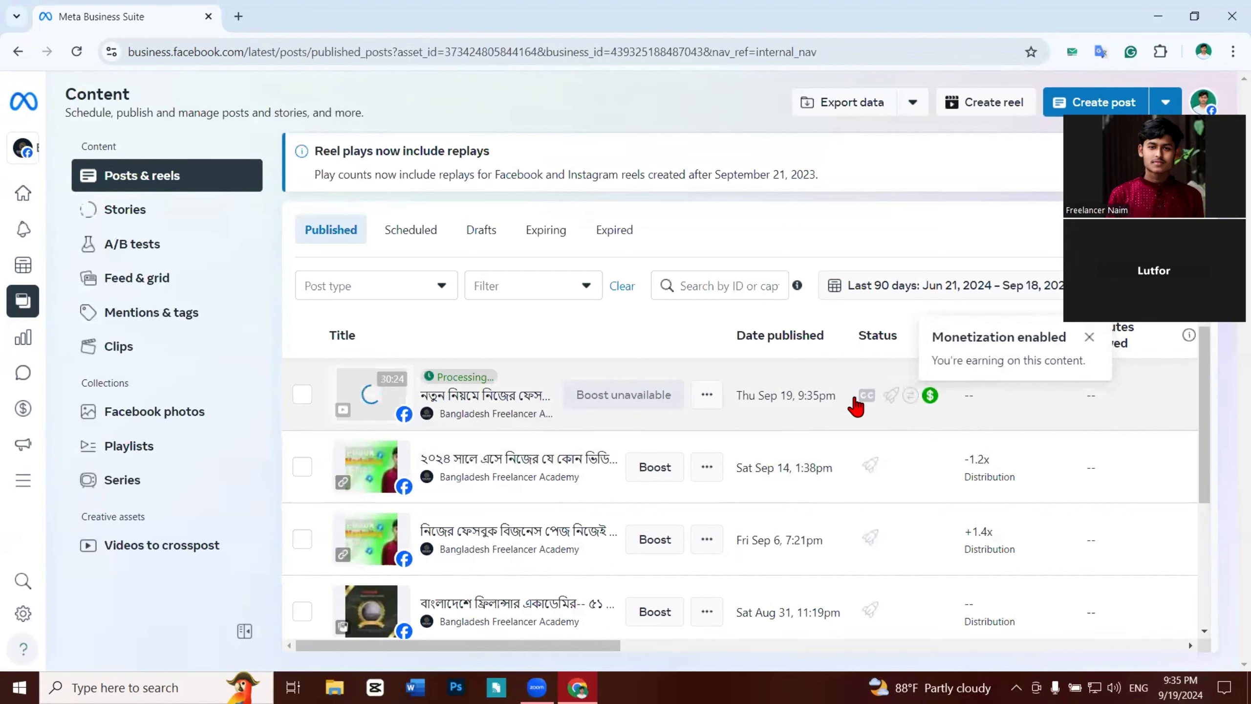
# Step: Capture the area around the new video's monetization icon, outline the icon with a rectangle, and discard the screen capture
pyautogui.press('Print')
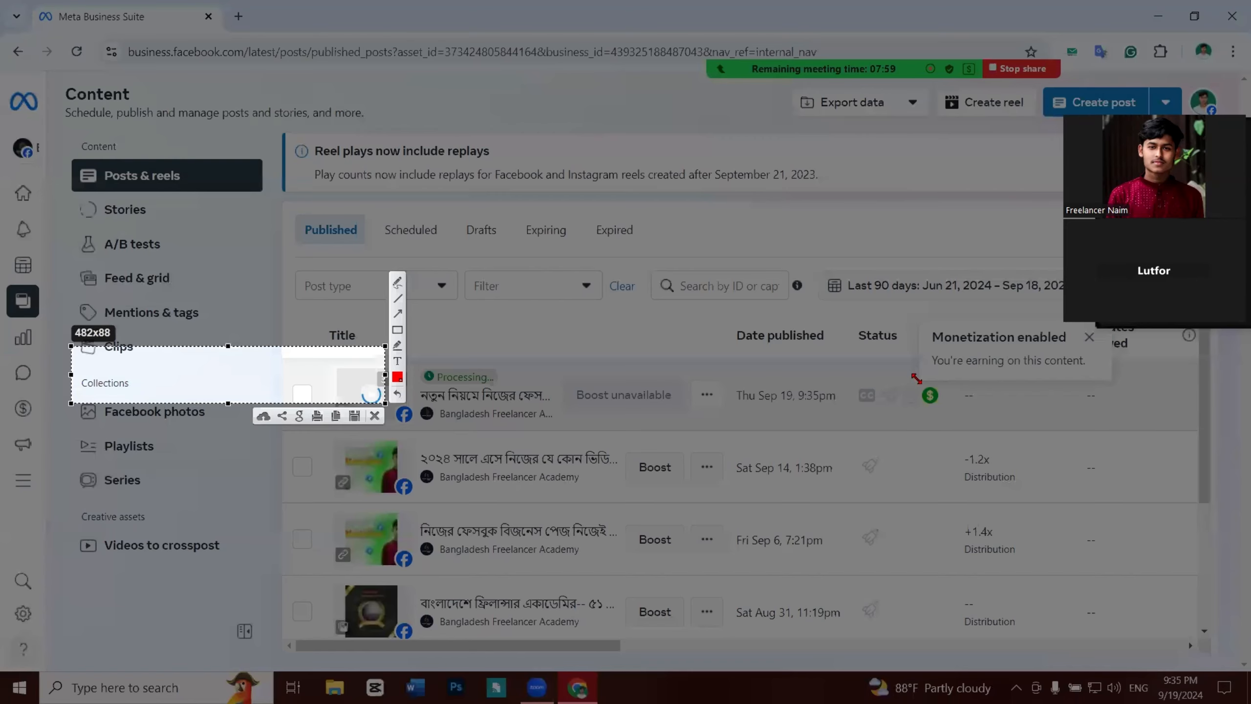
pyautogui.moveTo(909, 369); pyautogui.dragTo(973, 424)
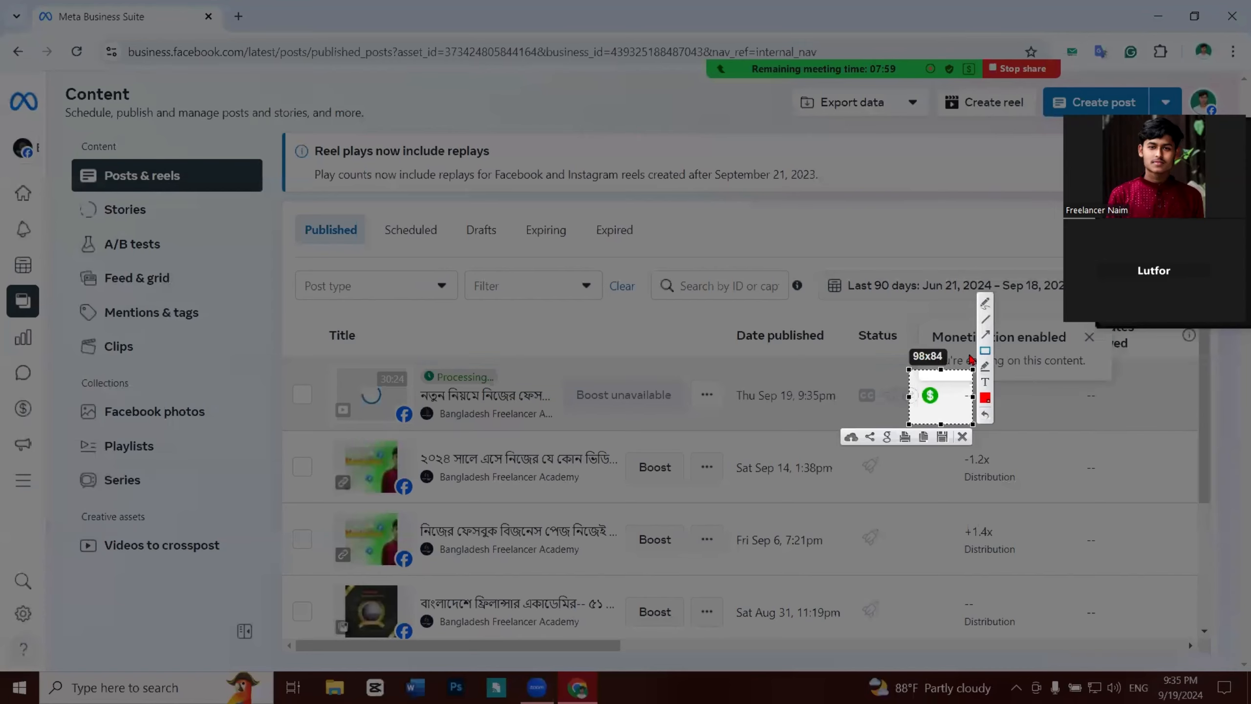
pyautogui.moveTo(915, 384); pyautogui.dragTo(950, 408)
pyautogui.click(962, 437)
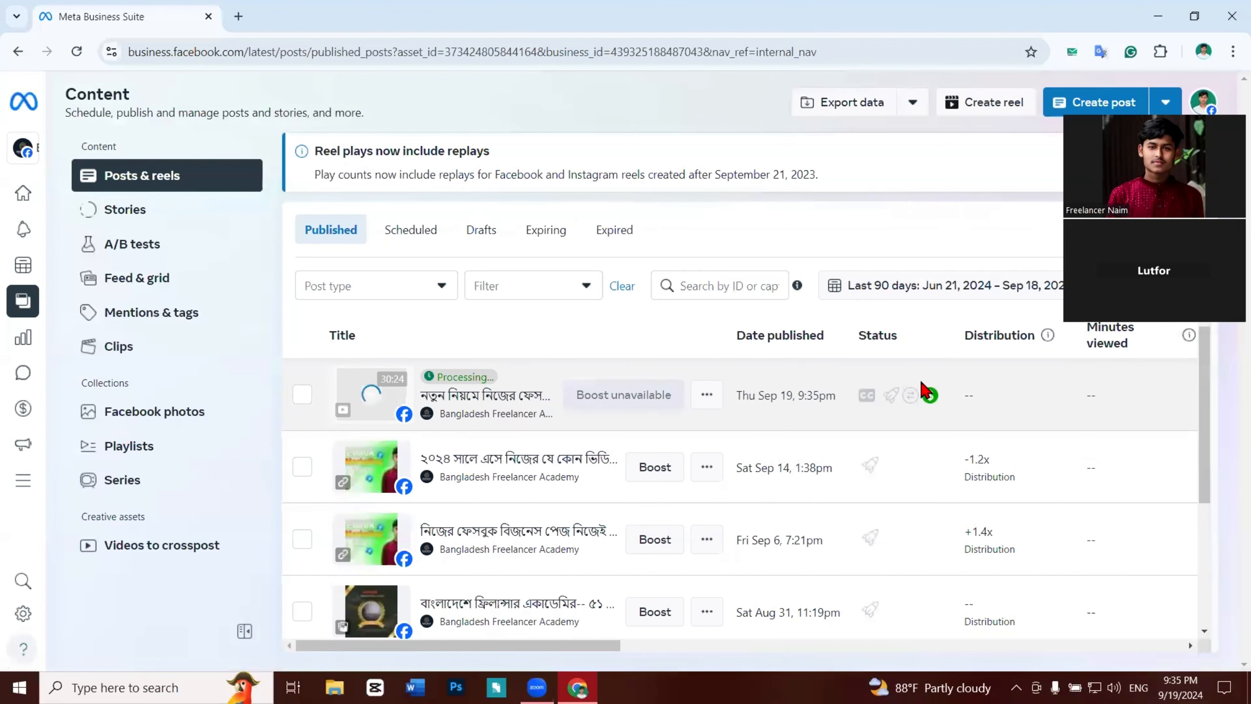
# Step: Examine the new video's monetization and distribution details in the published posts list
pyautogui.moveTo(924, 391)
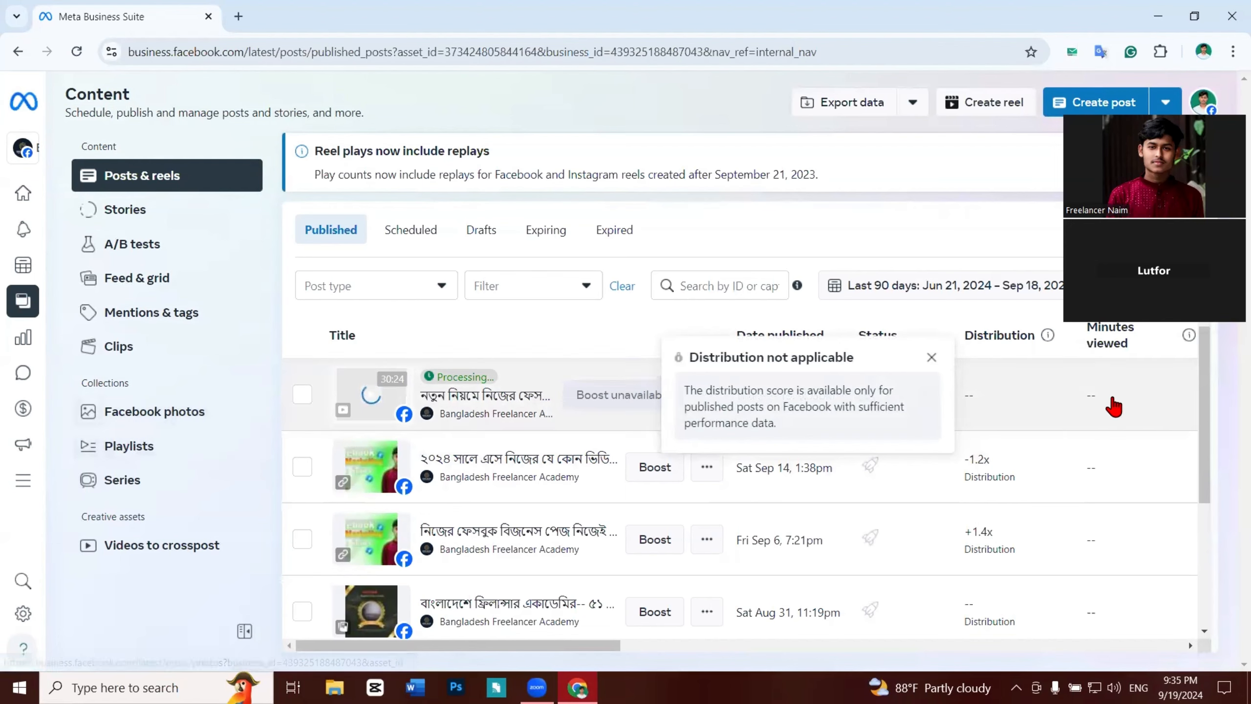
pyautogui.click(933, 357)
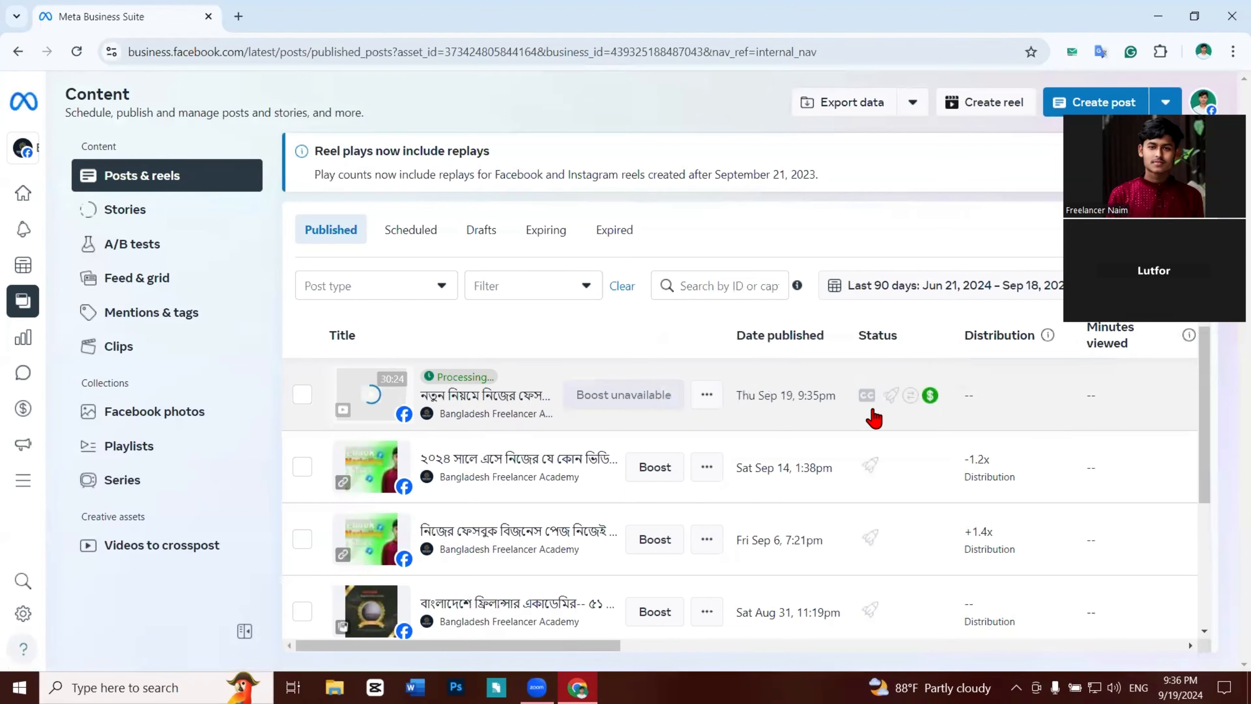
pyautogui.scroll(-4, 866, 439)
pyautogui.scroll(4, 992, 531)
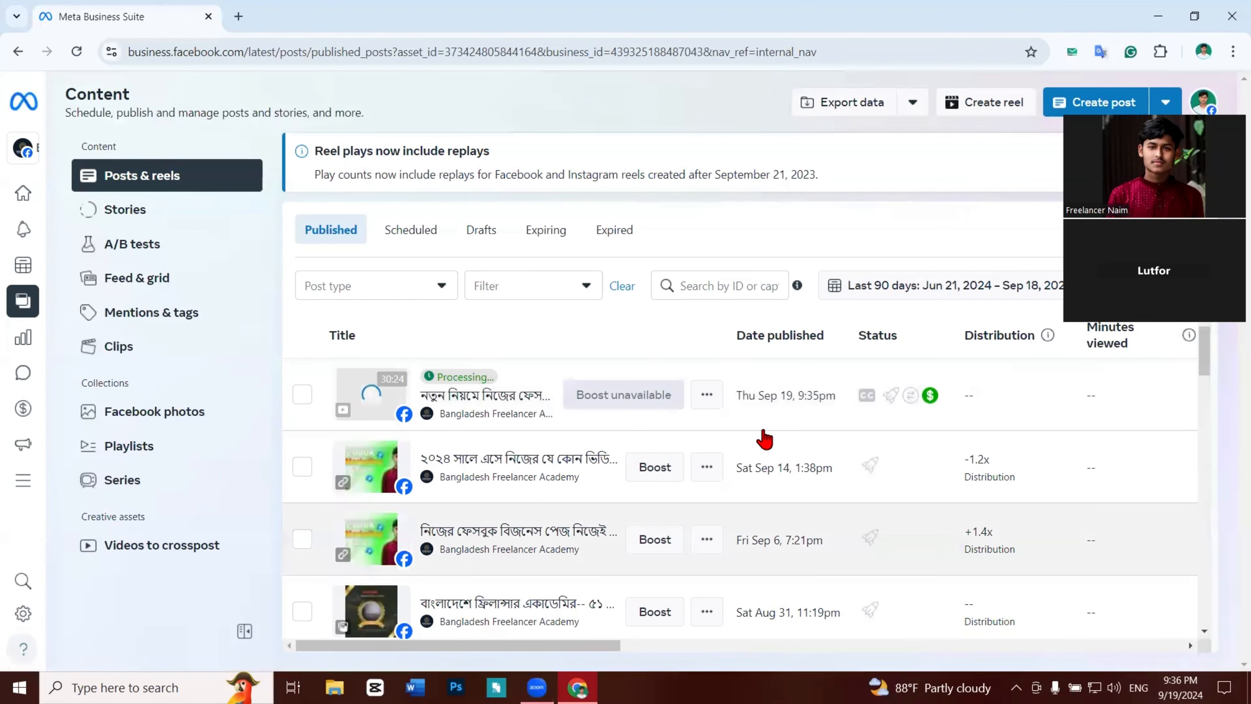
# Step: Review the further actions offered for the new video and reopen the Posts & reels list to check its processing
pyautogui.click(727, 402)
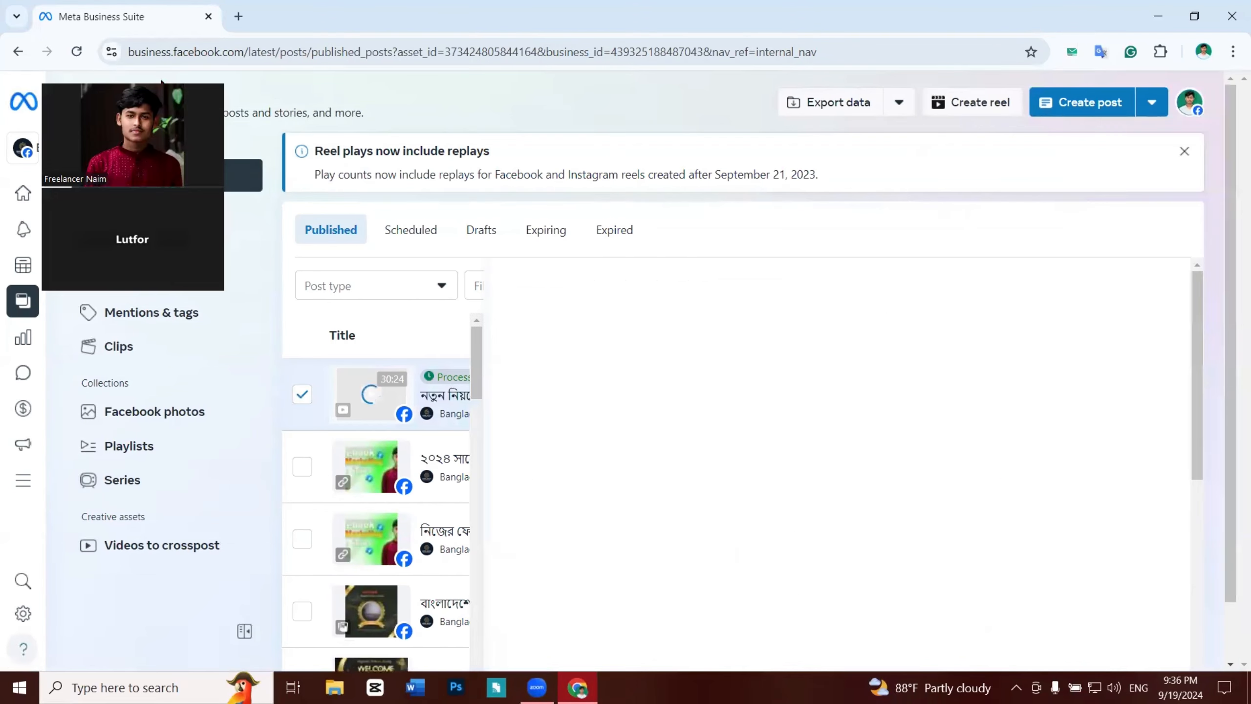
pyautogui.click(706, 397)
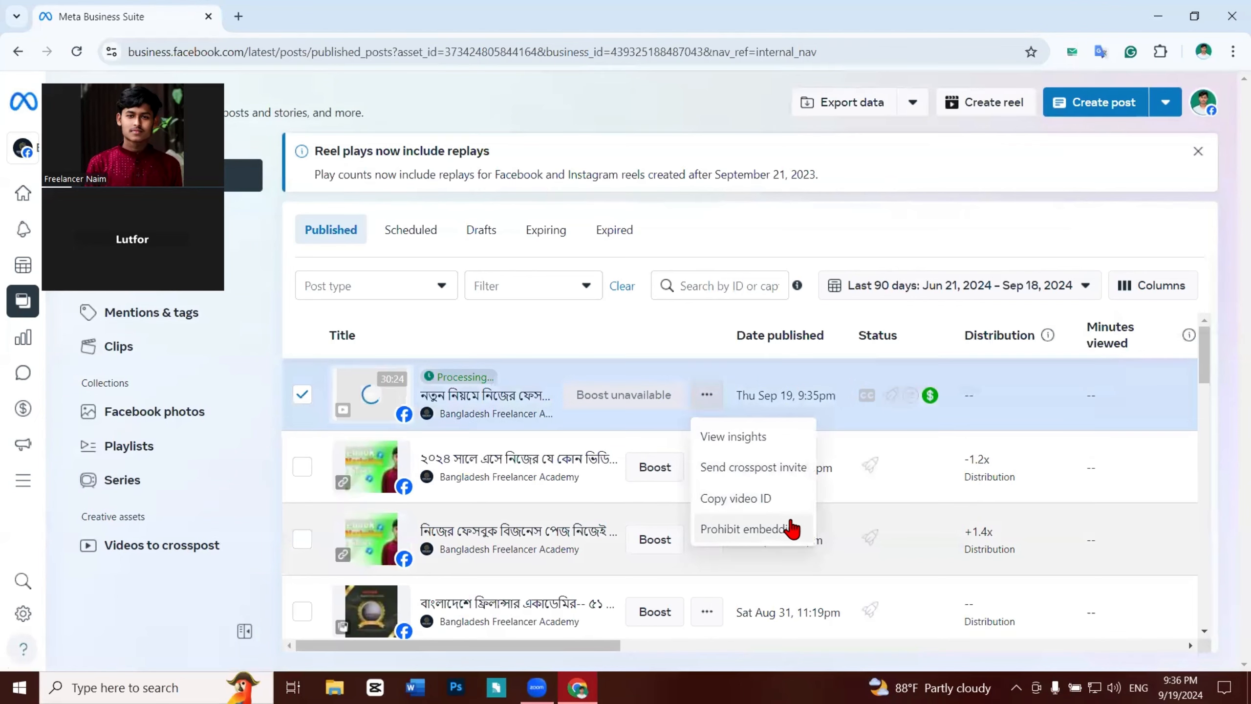
pyautogui.click(1000, 443)
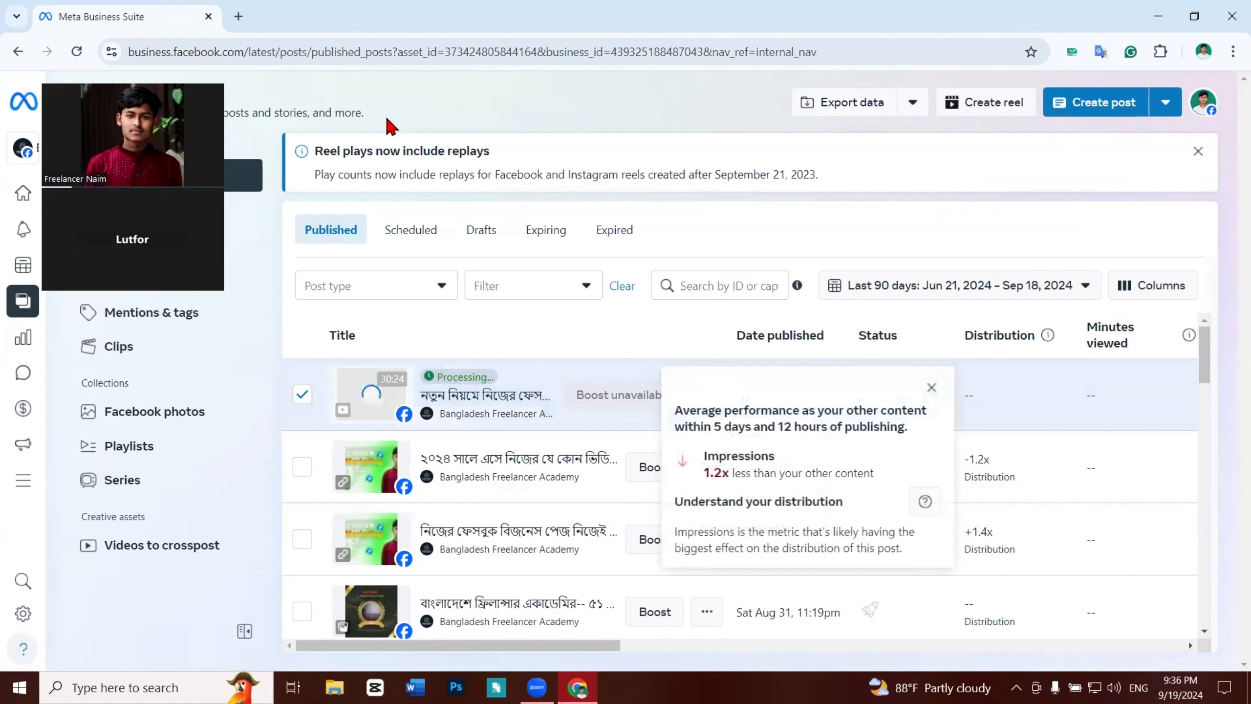
pyautogui.click(232, 174)
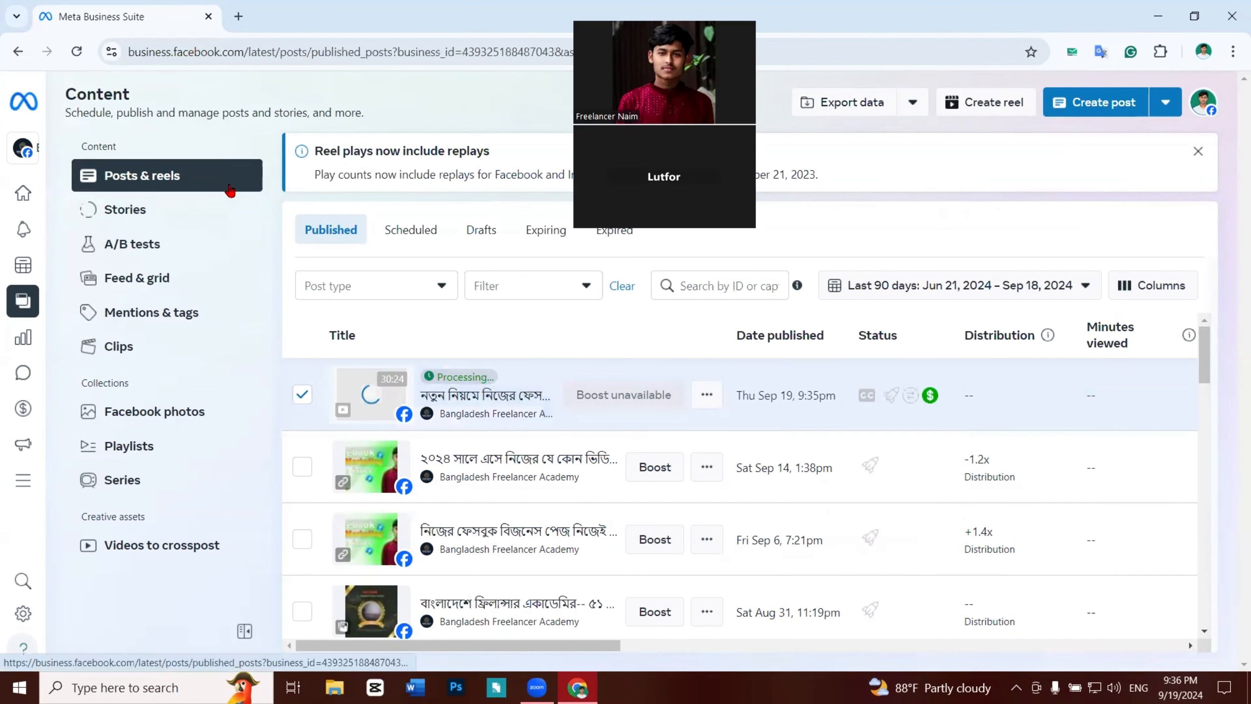
pyautogui.scroll(-3, 389, 402)
pyautogui.scroll(3, 815, 467)
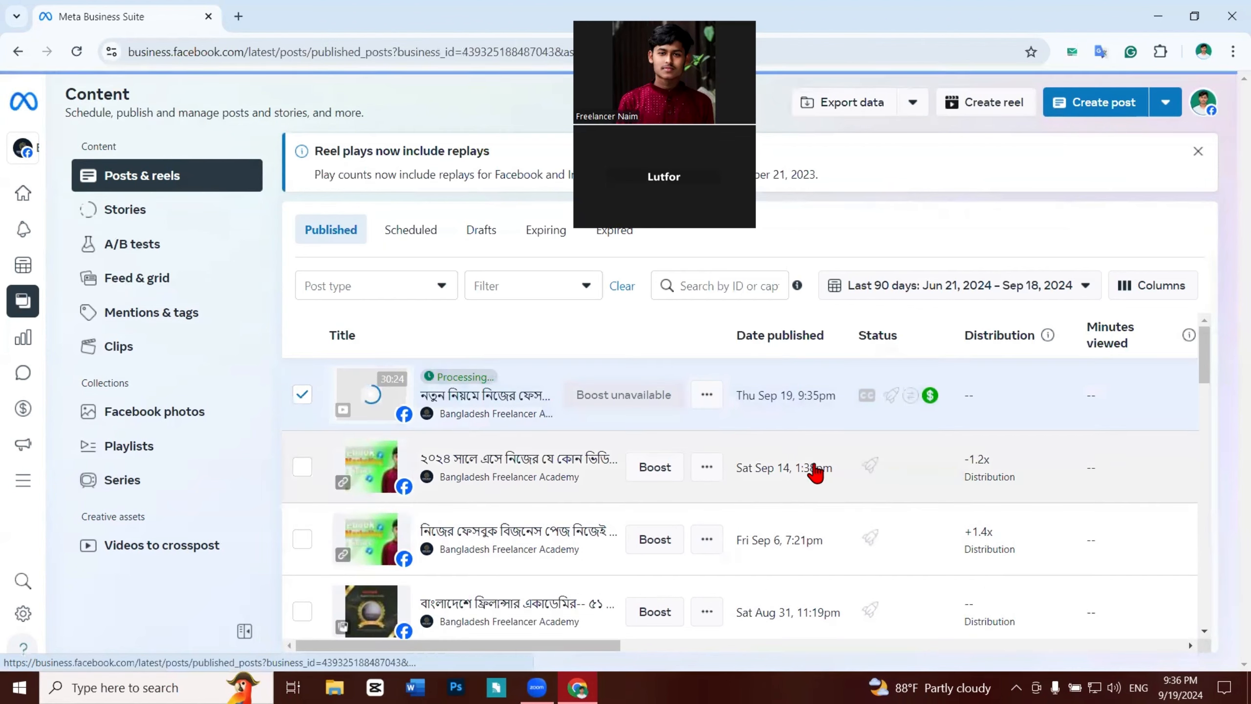